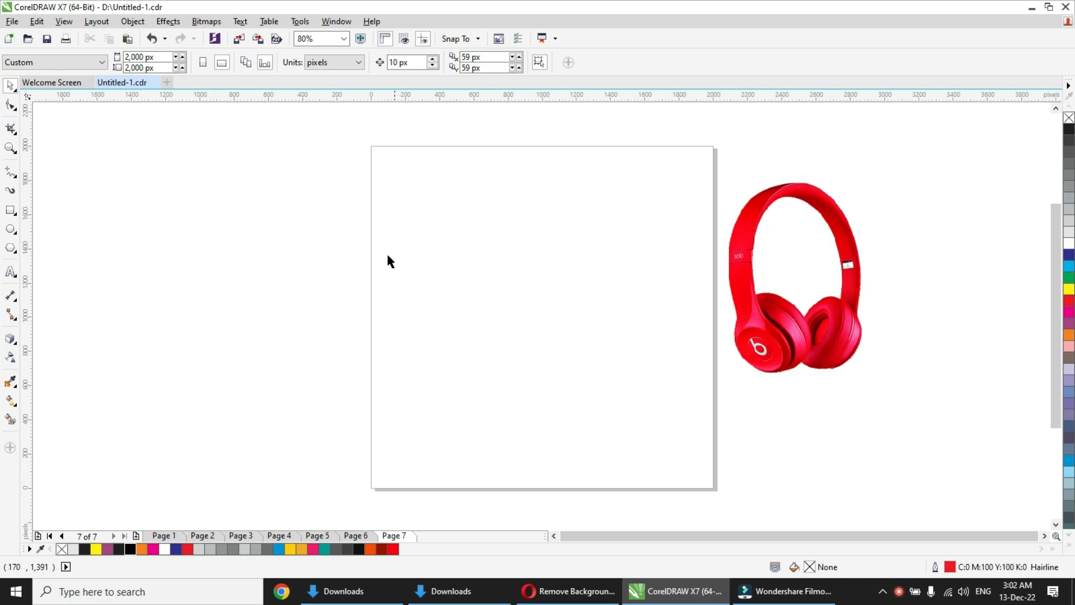
- Create a page-sized 2,000 by 2,000 px background rectangle and fill it with the rich black C75 M68 Y65 K90
{"action": "left_click", "coordinate": [626, 234]}
{"action": "double_click", "coordinate": [19, 210]}
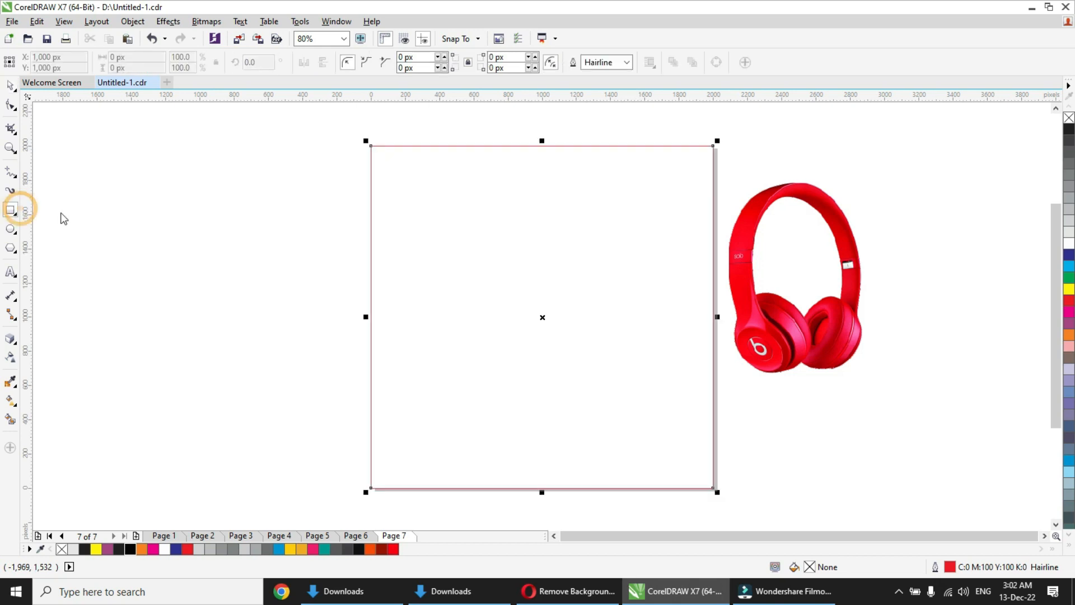
{"action": "left_click", "coordinate": [11, 86]}
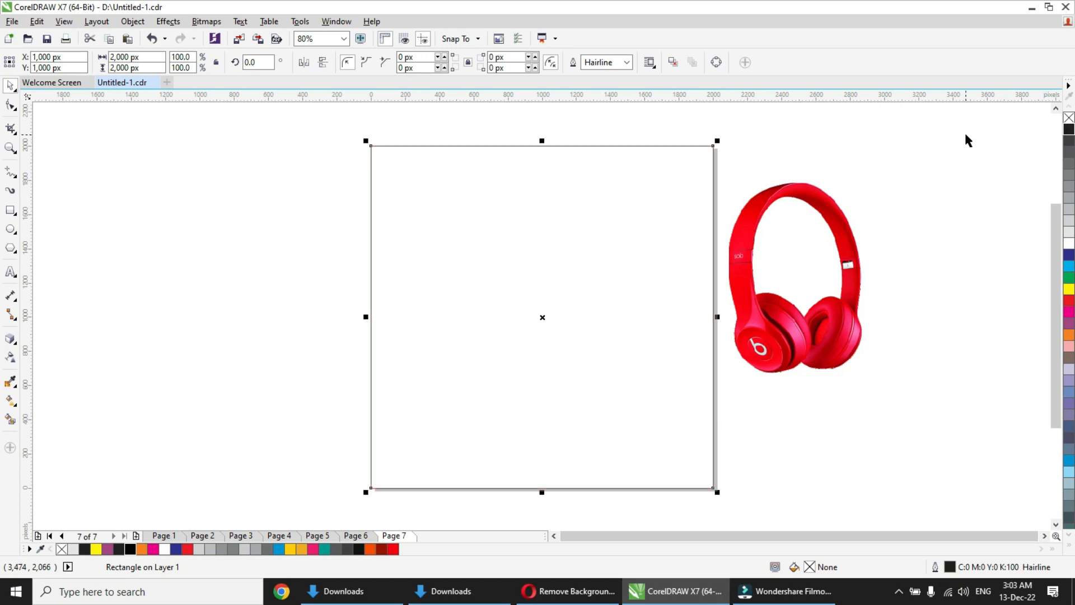
{"action": "left_click", "coordinate": [129, 550]}
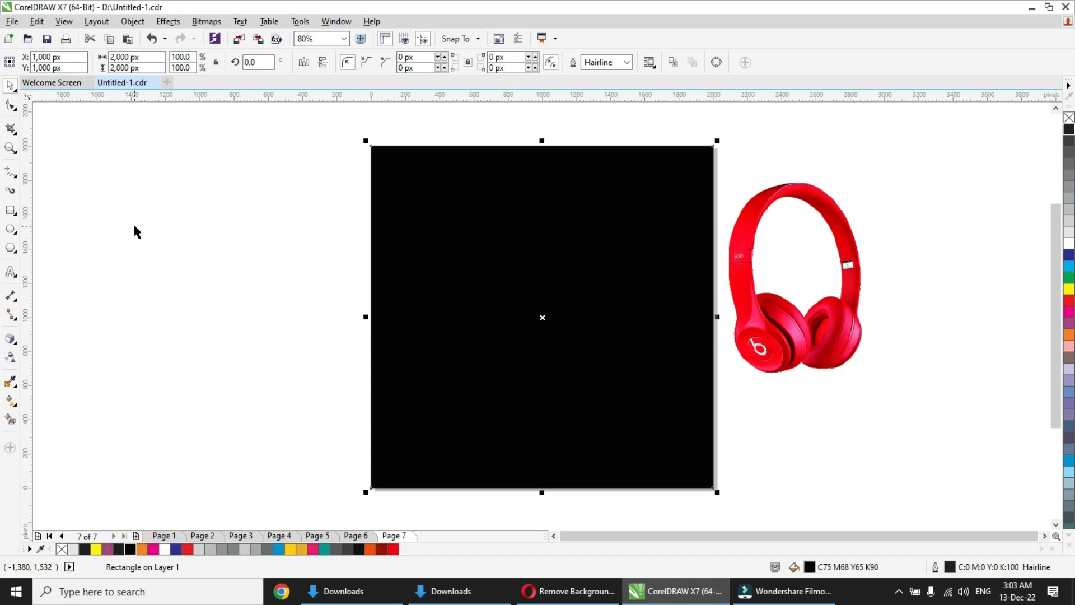
- Draw a band about 420 px tall along the page's bottom and narrow it symmetrically to about 1,996 px wide
{"action": "left_click", "coordinate": [10, 210]}
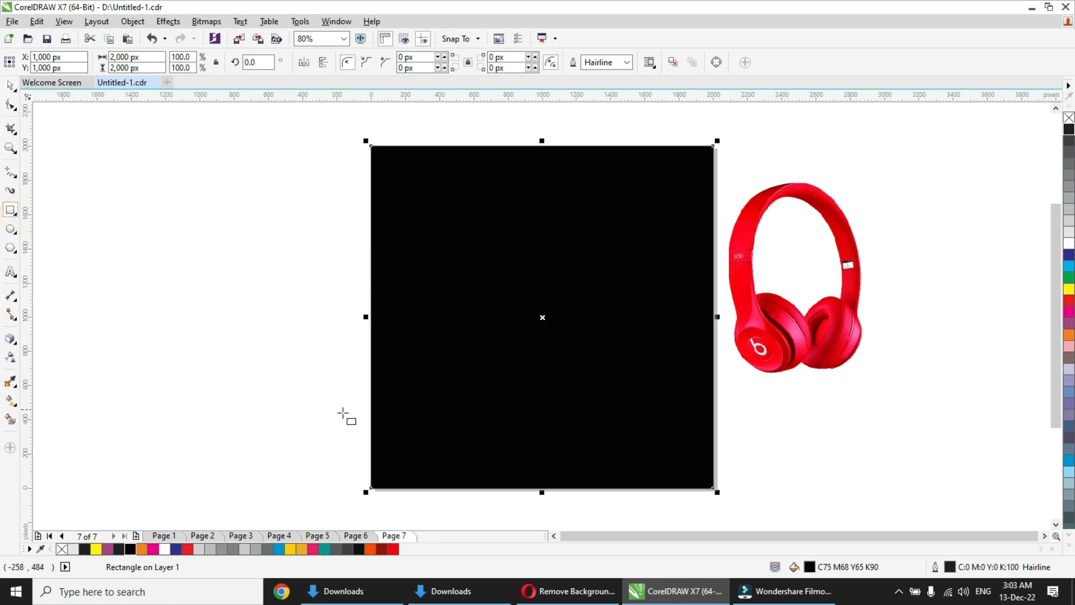
{"action": "left_click_drag", "start_coordinate": [350, 418], "coordinate": [734, 490]}
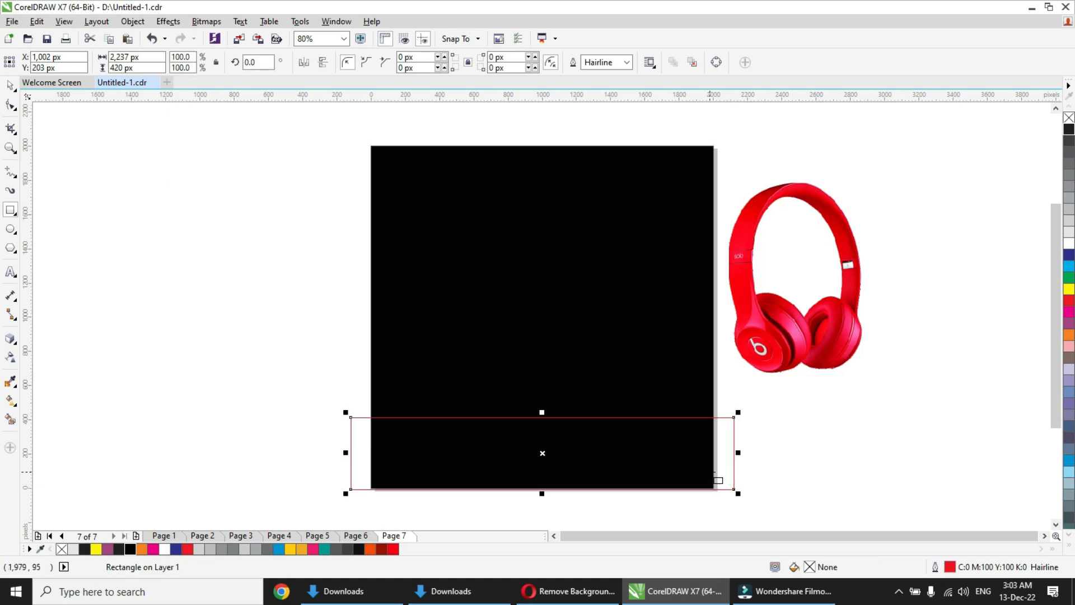
{"action": "key", "text": "space"}
{"action": "left_click_drag", "start_coordinate": [738, 453], "coordinate": [717, 454]}
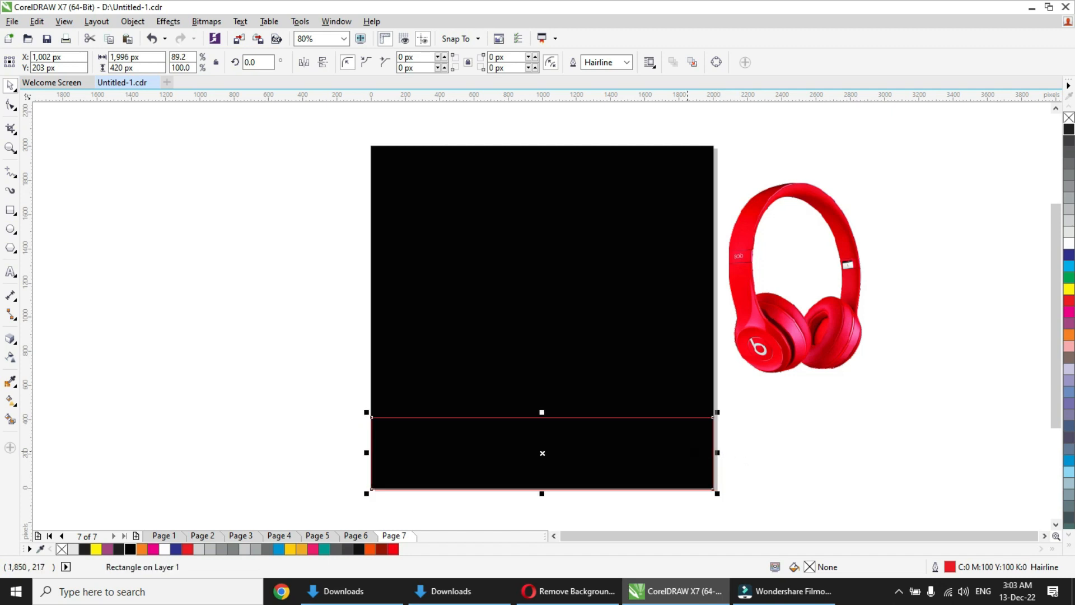
- Place an overlapping copy of the band about 244 px higher, and fill the lower band bright red (#F80211)
{"action": "left_click_drag", "start_coordinate": [546, 446], "coordinate": [556, 418]}
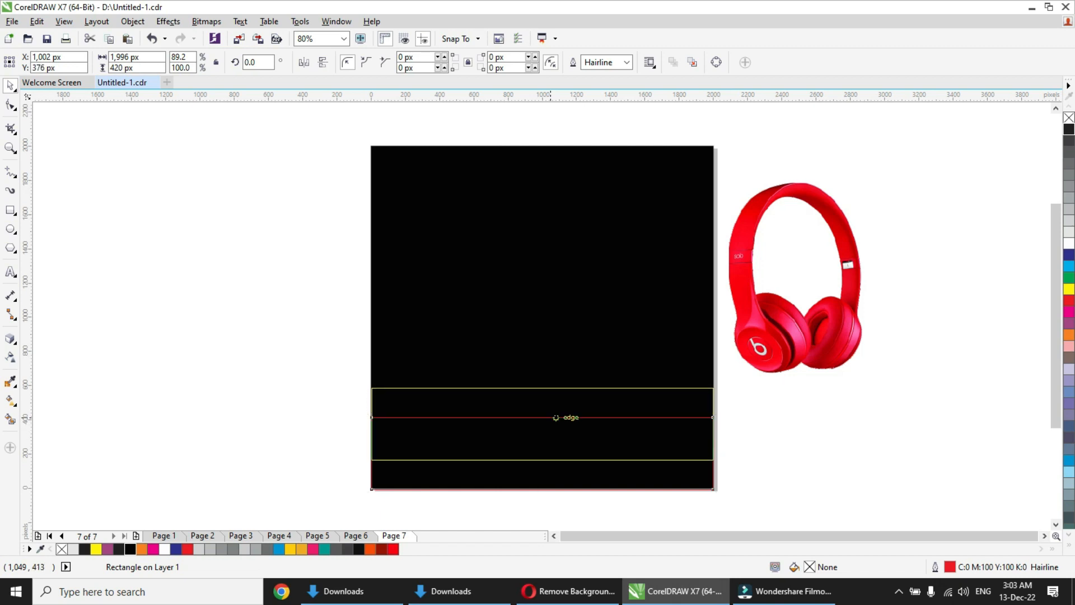
{"action": "left_click_drag", "start_coordinate": [555, 417], "coordinate": [556, 404]}
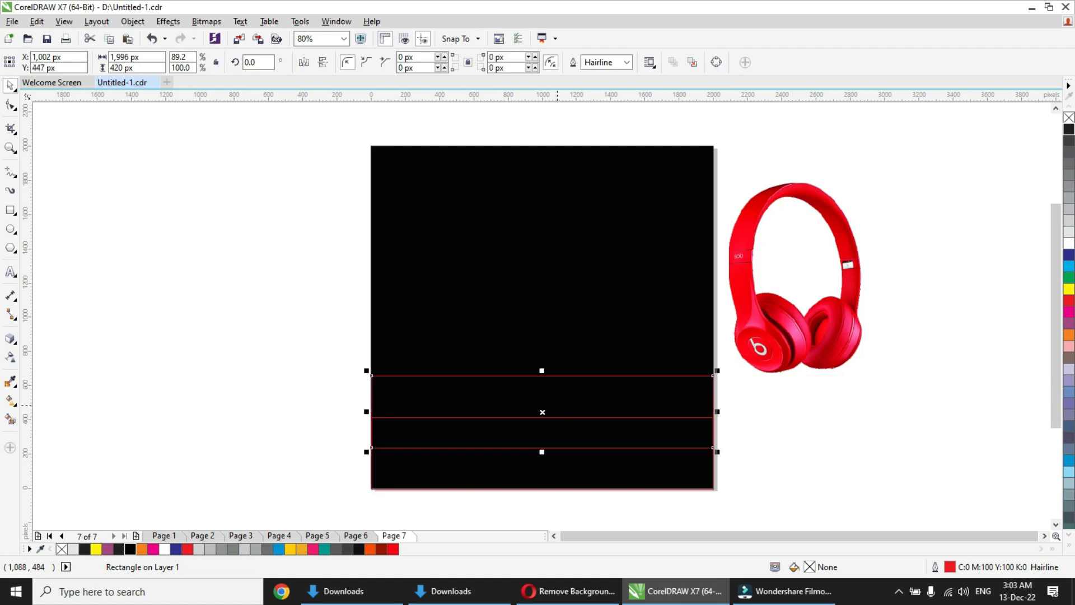
{"action": "left_click", "coordinate": [539, 468]}
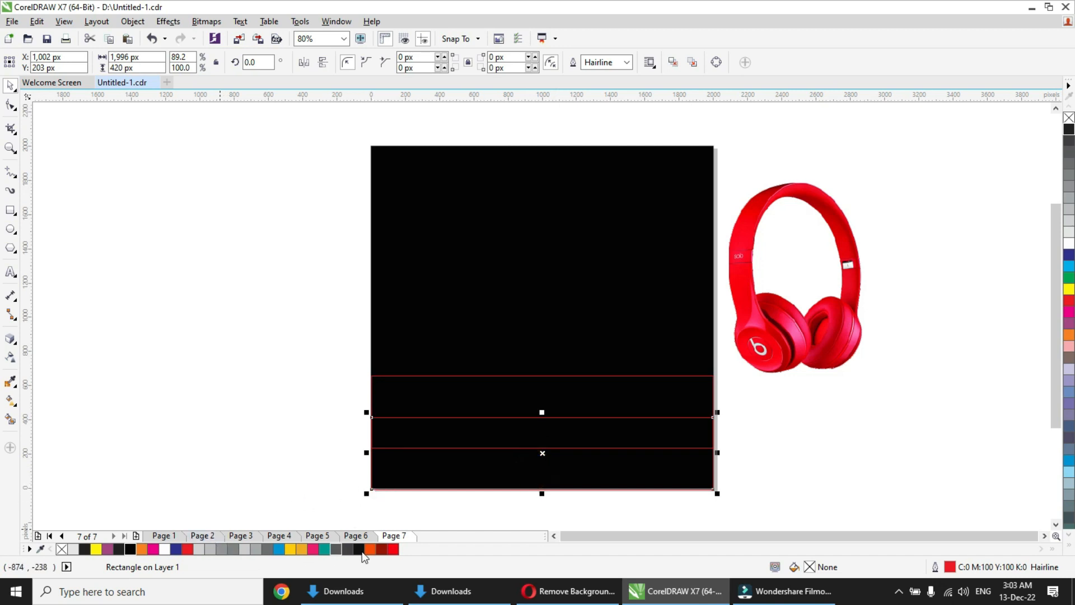
{"action": "left_click", "coordinate": [393, 550]}
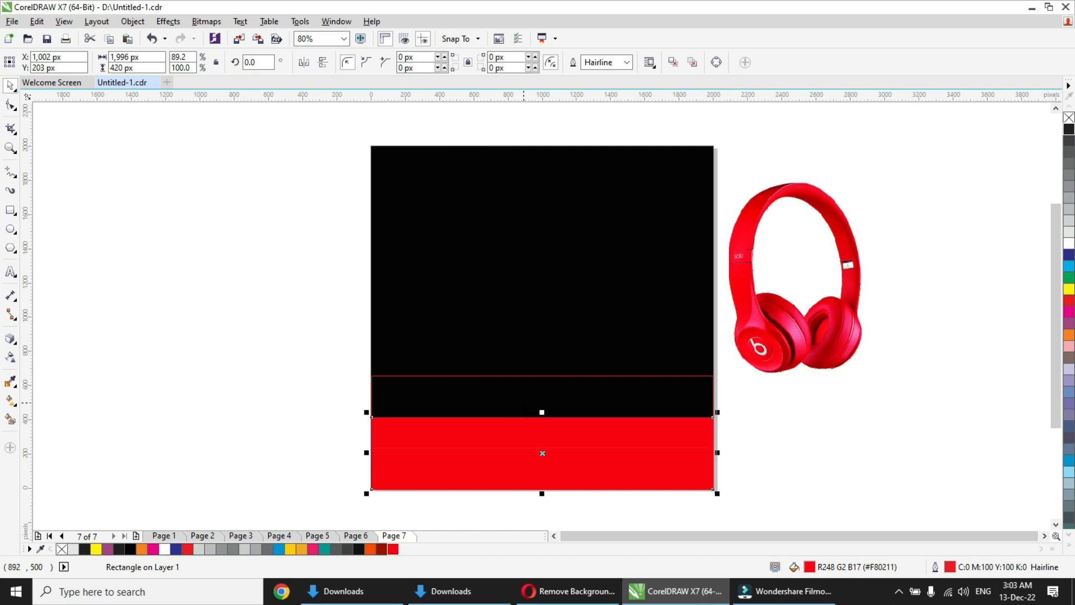
- Convert the upper band to curves and pull a new node at its top edge's middle down into a V shape
{"action": "left_click", "coordinate": [521, 398]}
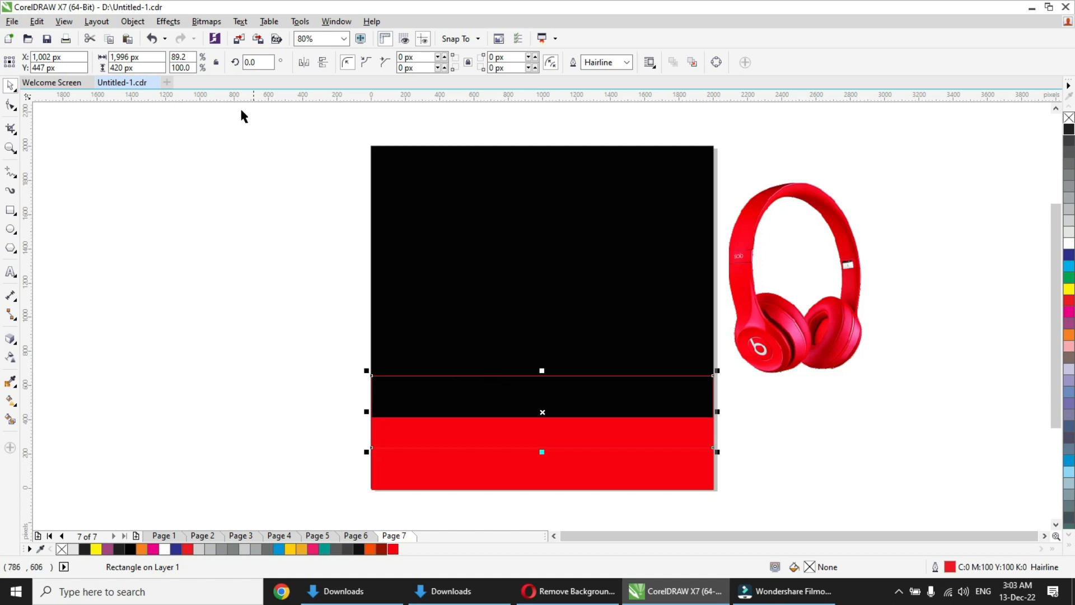
{"action": "left_click", "coordinate": [132, 22]}
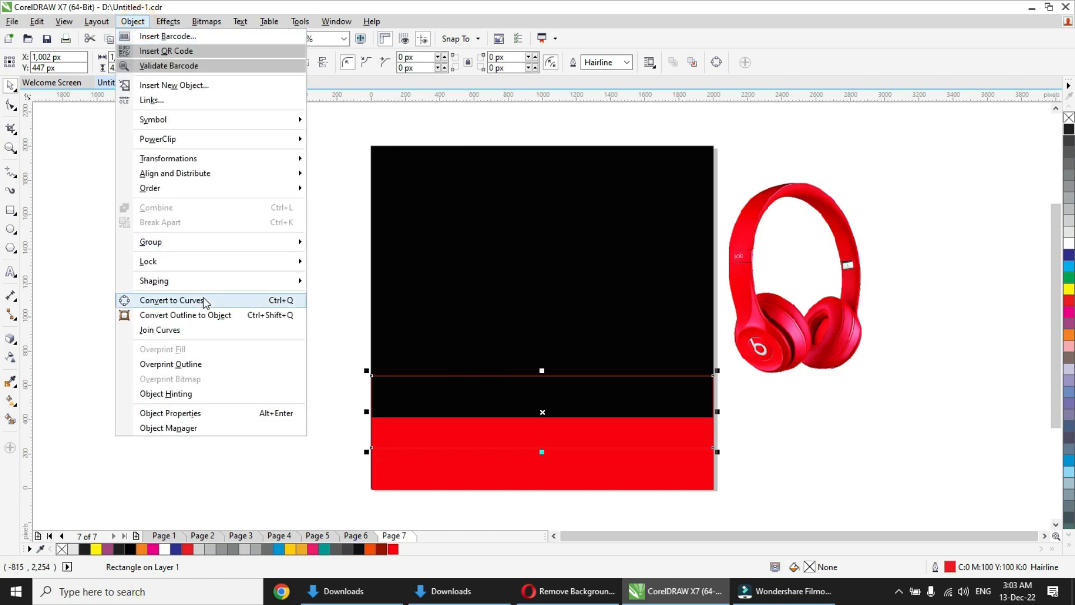
{"action": "left_click", "coordinate": [215, 298]}
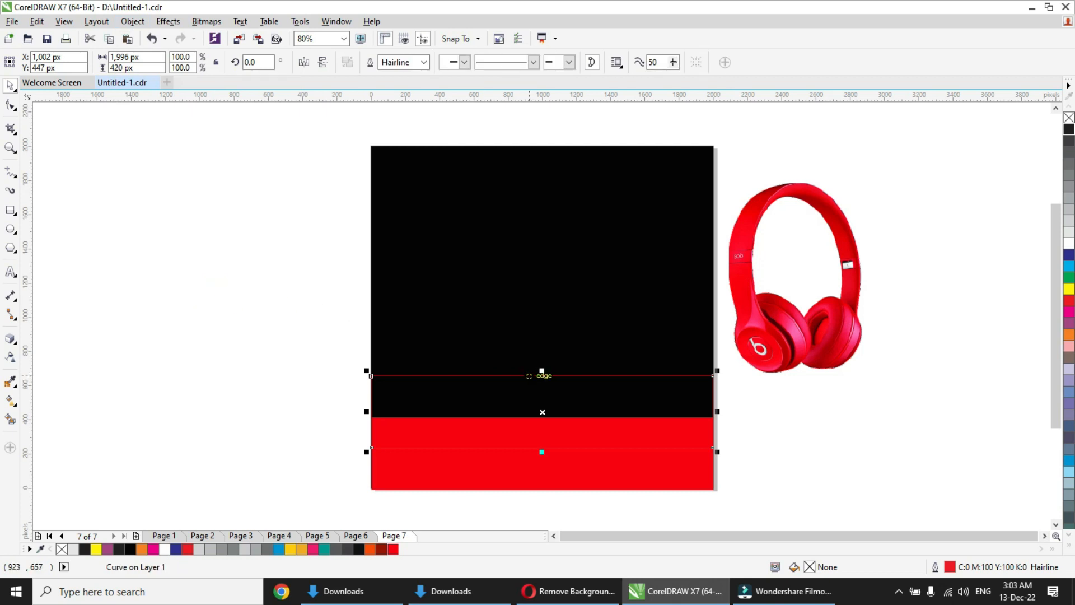
{"action": "key", "text": "F10"}
{"action": "double_click", "coordinate": [547, 374]}
{"action": "left_click", "coordinate": [546, 374]}
{"action": "left_click_drag", "start_coordinate": [547, 375], "coordinate": [545, 429]}
{"action": "left_click", "coordinate": [10, 85]}
{"action": "left_click", "coordinate": [168, 244]}
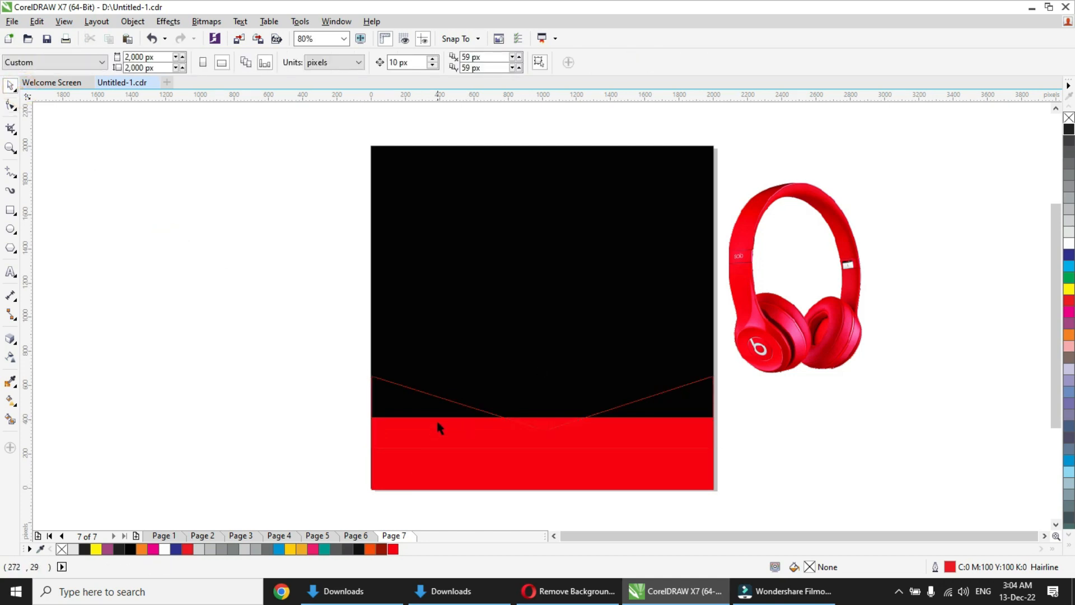
- Fill the V-shaped band bright red (#F80211) and give it a vertical linear gradient from red to dark red
{"action": "left_click", "coordinate": [438, 398]}
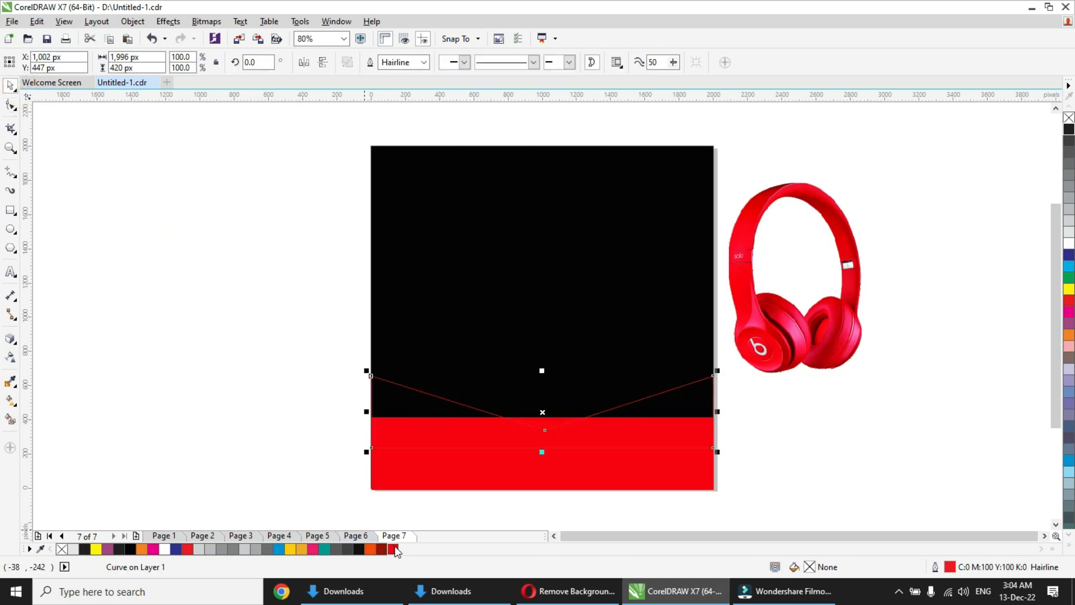
{"action": "left_click", "coordinate": [394, 549]}
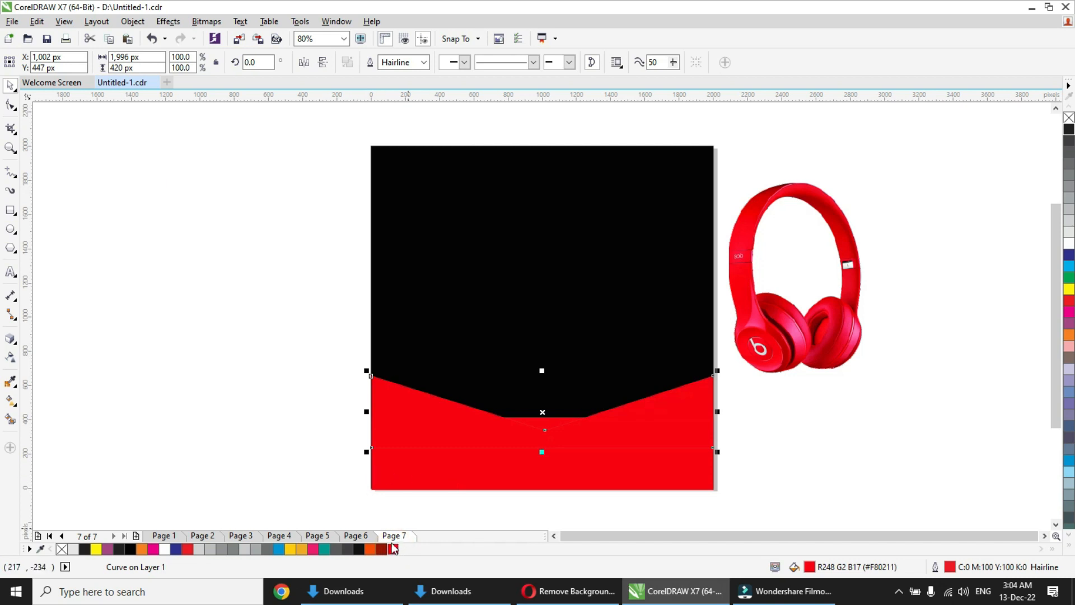
{"action": "key", "text": "g"}
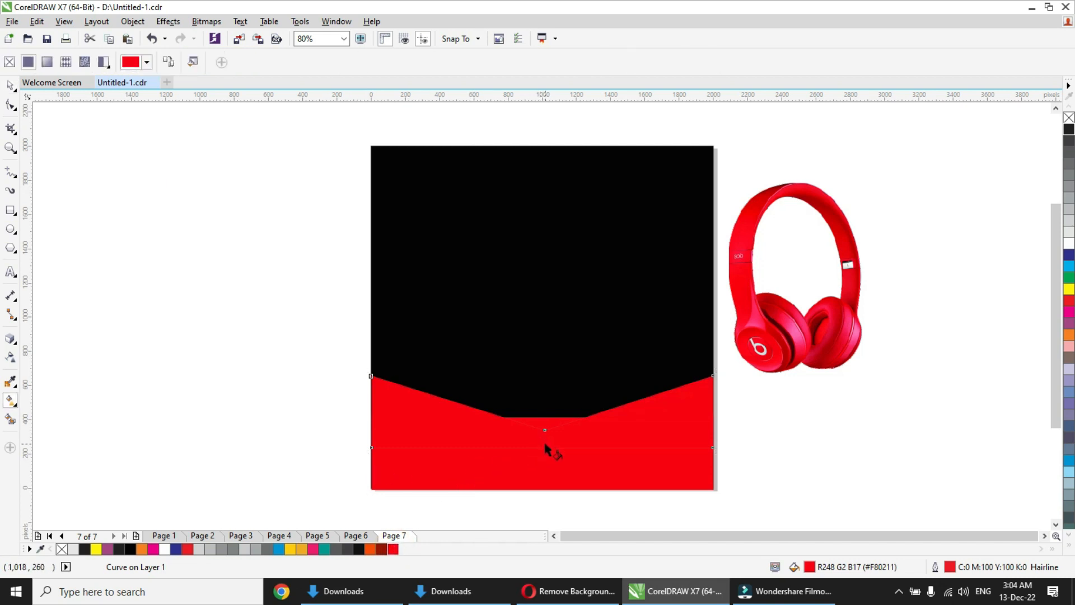
{"action": "left_click_drag", "start_coordinate": [543, 447], "coordinate": [542, 412]}
{"action": "left_click", "coordinate": [542, 411]}
{"action": "left_click", "coordinate": [384, 549]}
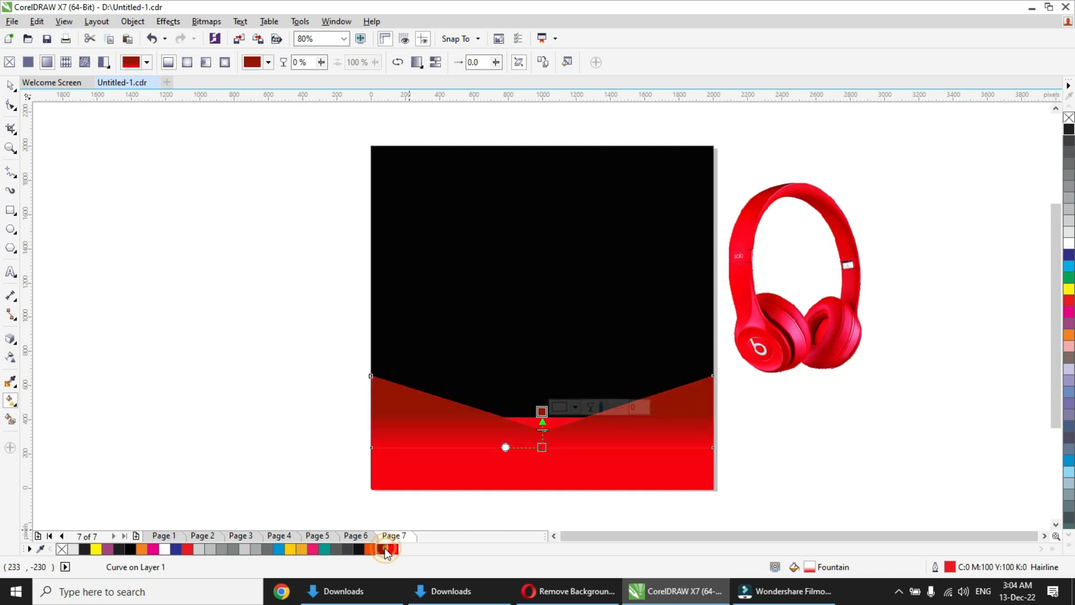
- Reverse and stretch the V-shaped band's gradient so it runs from bright red at the top to dark red at the bottom
{"action": "mouse_move", "coordinate": [542, 448]}
{"action": "left_mouse_down"}
{"action": "mouse_move", "coordinate": [543, 468]}
{"action": "mouse_move", "coordinate": [542, 452]}
{"action": "left_mouse_up"}
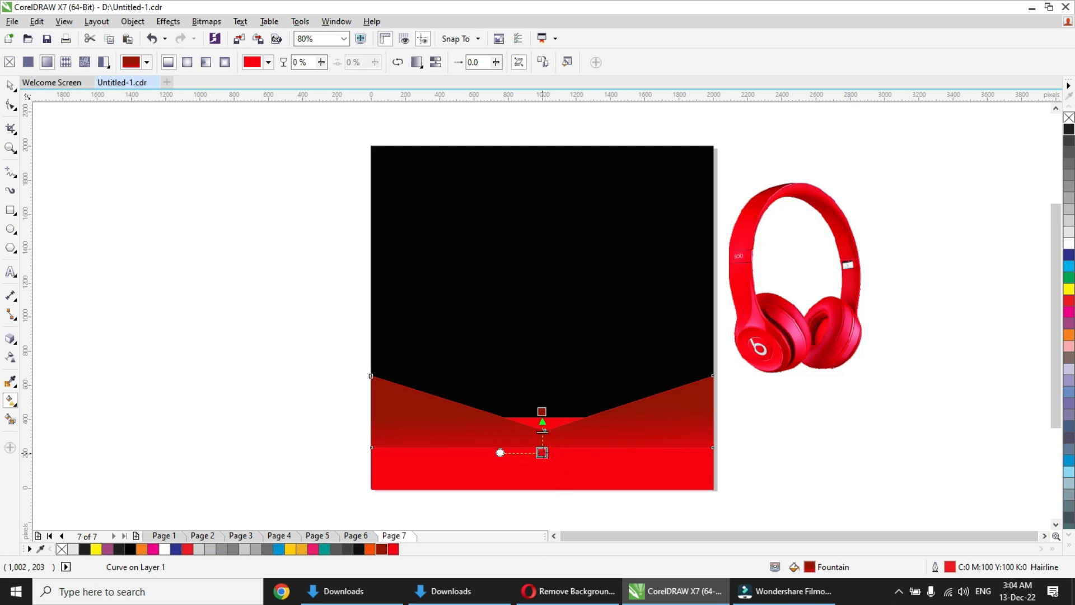
{"action": "left_click_drag", "start_coordinate": [542, 412], "coordinate": [543, 387]}
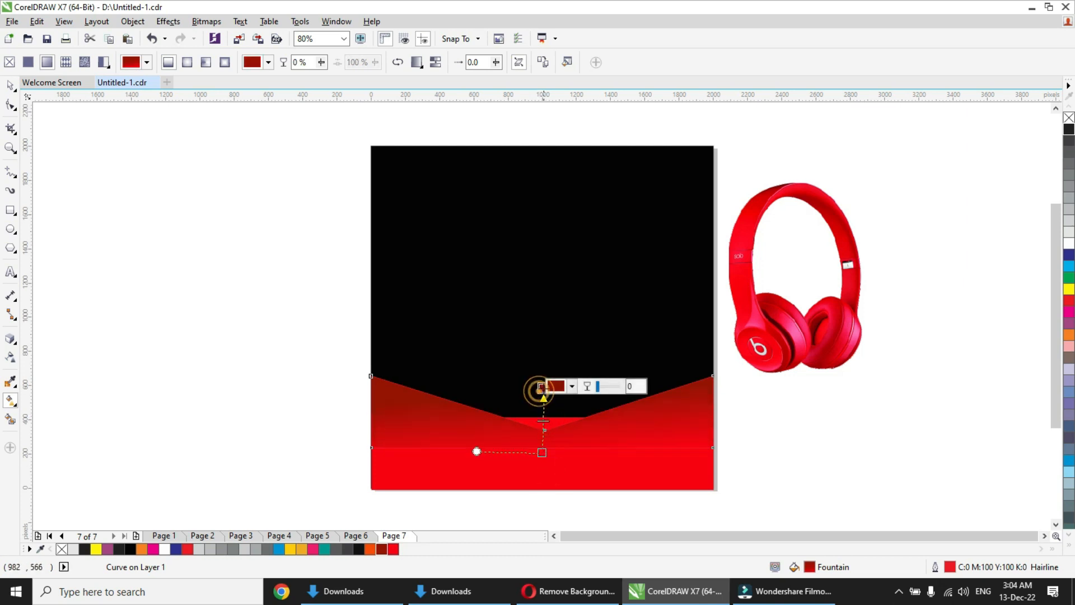
{"action": "left_click_drag", "start_coordinate": [544, 454], "coordinate": [534, 348]}
{"action": "left_click_drag", "start_coordinate": [542, 390], "coordinate": [535, 438]}
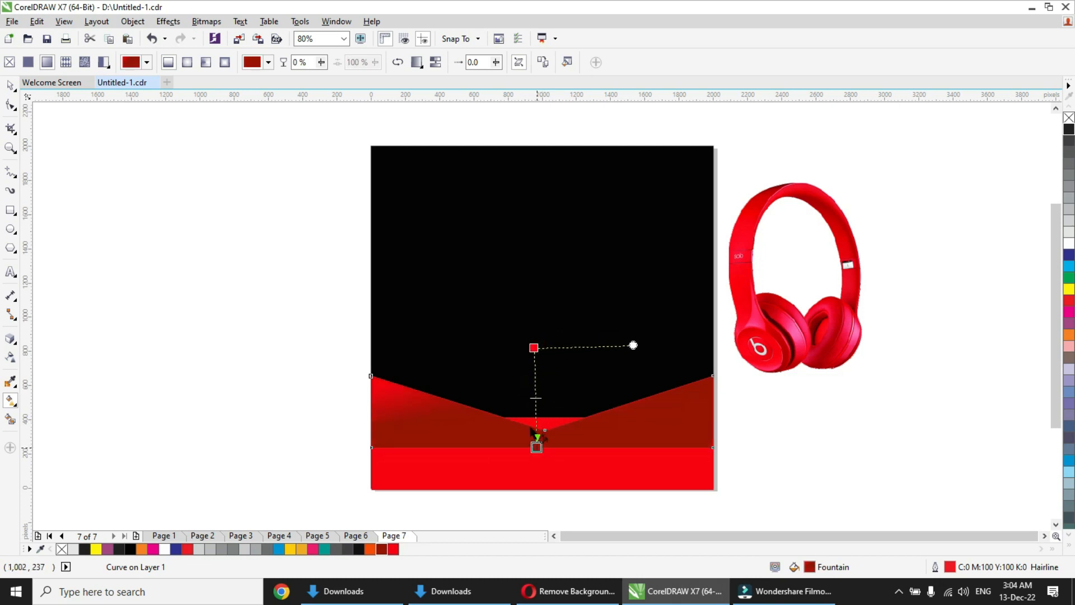
{"action": "left_click_drag", "start_coordinate": [534, 348], "coordinate": [541, 469]}
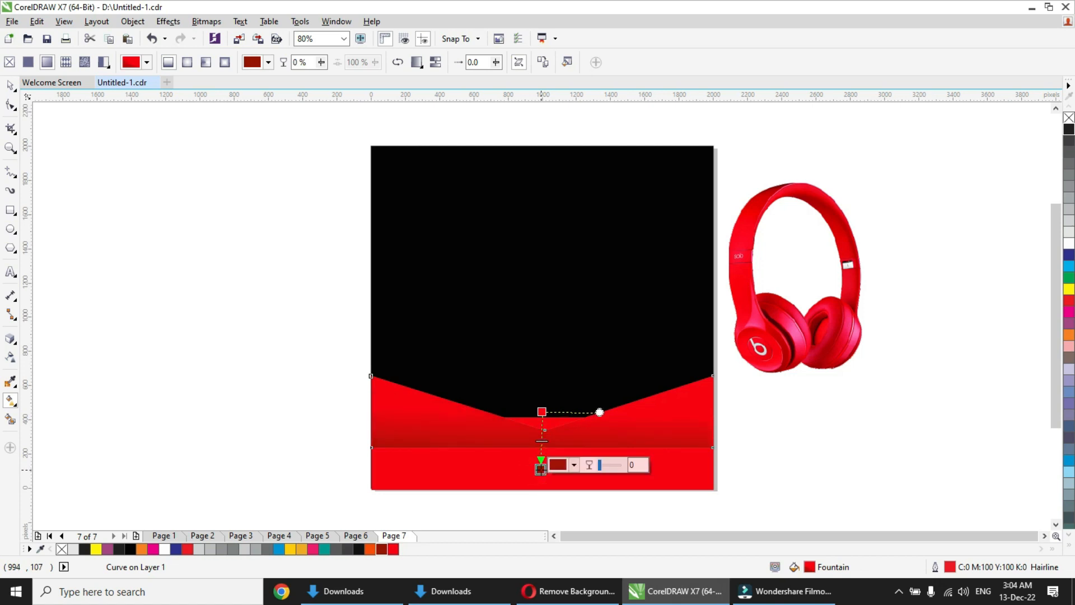
{"action": "left_click", "coordinate": [12, 85]}
{"action": "left_click", "coordinate": [206, 293]}
- Lower the bottom band's top edge to the tip of the V, making the band about 345 px tall
{"action": "left_click", "coordinate": [546, 435]}
{"action": "left_click", "coordinate": [542, 462]}
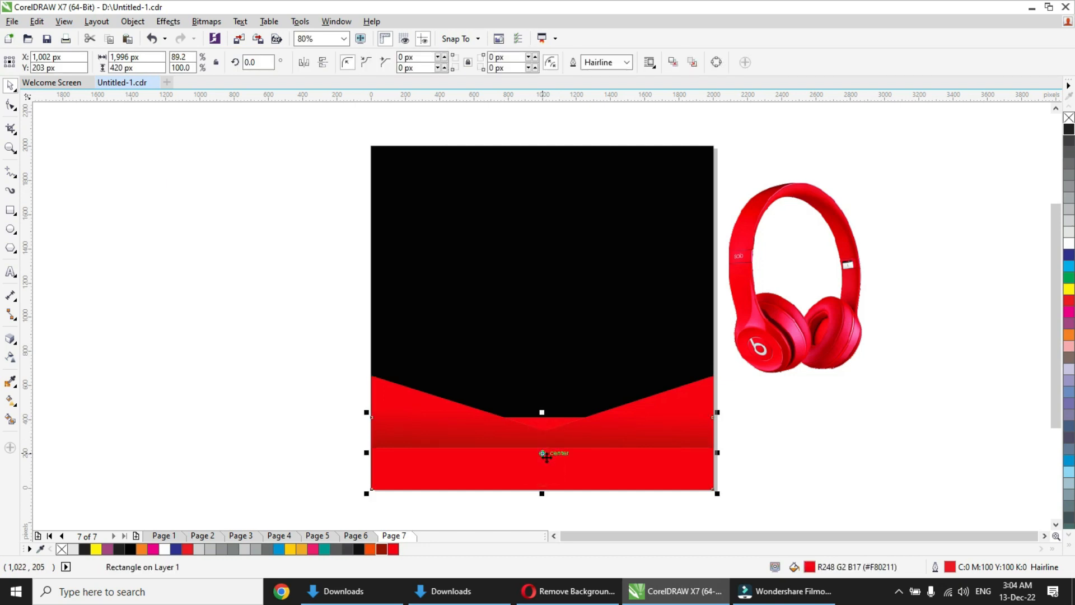
{"action": "left_click_drag", "start_coordinate": [543, 417], "coordinate": [545, 430]}
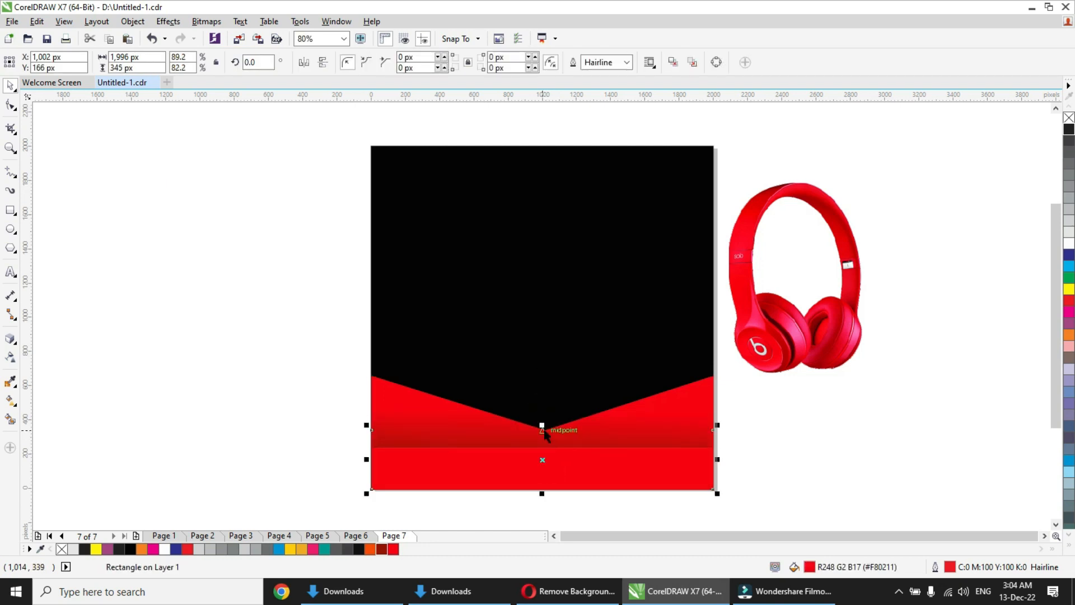
{"action": "left_click", "coordinate": [742, 417]}
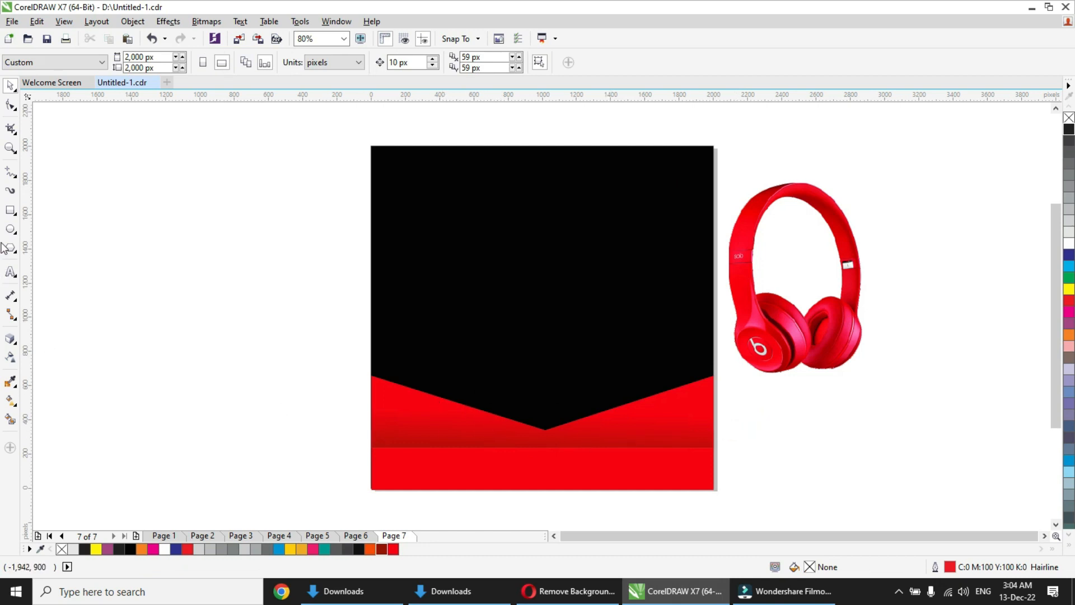
- Draw a flat ellipse about 993 by 157 px above the tip of the V and centre it horizontally on the band
{"action": "left_click", "coordinate": [19, 227]}
{"action": "left_click_drag", "start_coordinate": [453, 360], "coordinate": [622, 387]}
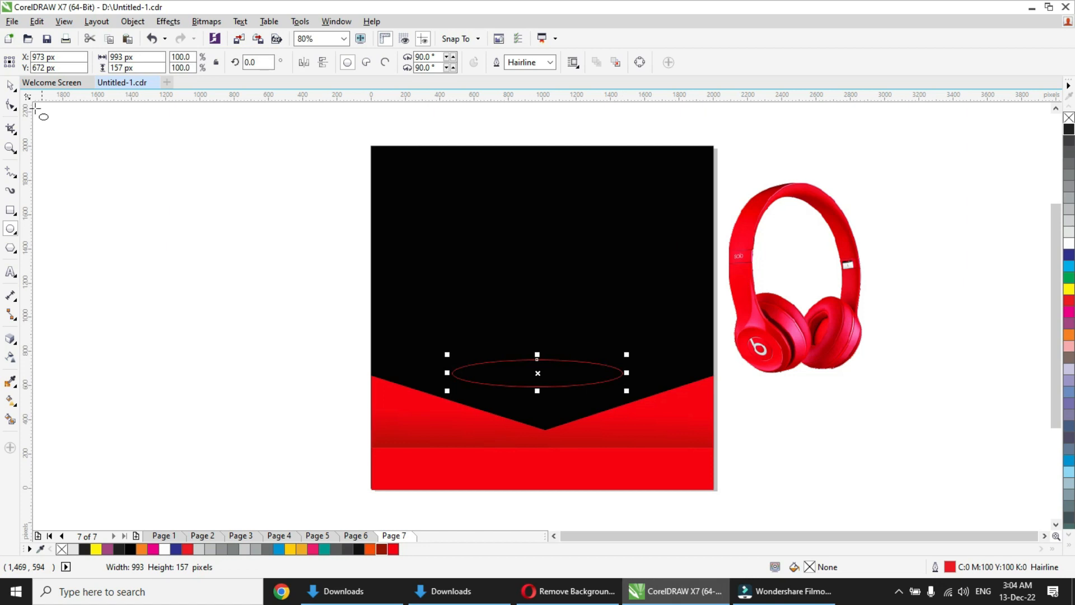
{"action": "left_click", "coordinate": [10, 85]}
{"action": "left_click_drag", "start_coordinate": [538, 373], "coordinate": [545, 380]}
{"action": "left_click", "coordinate": [447, 418], "text": "shift"}
{"action": "left_click", "coordinate": [763, 415]}
{"action": "left_click", "coordinate": [552, 386]}
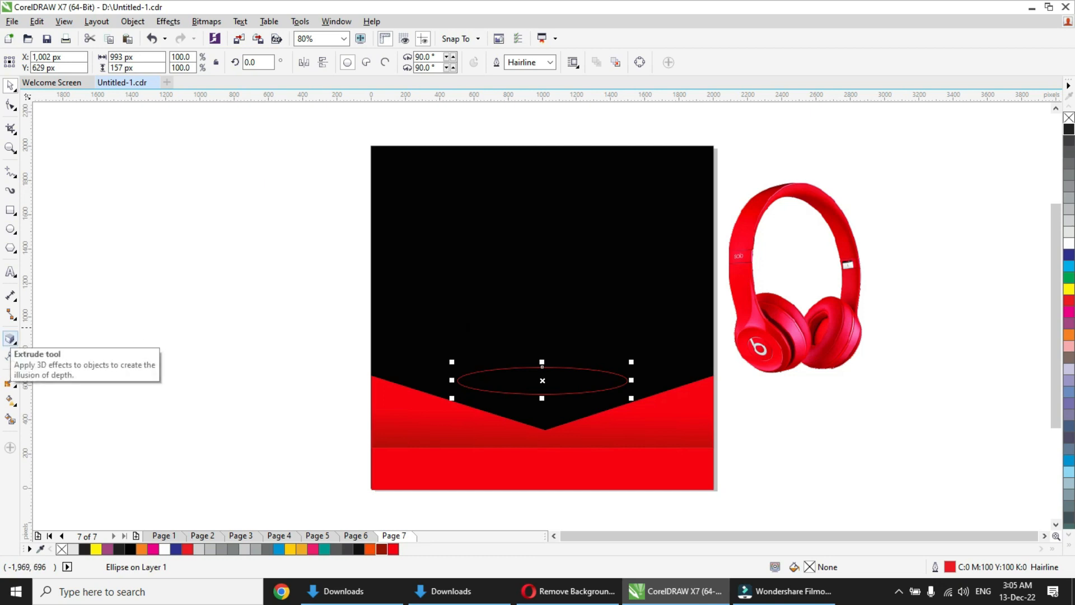
- Extrude the ellipse straight down about 392 px and switch the extrusion to a parallel type to form a cylinder
{"action": "left_click", "coordinate": [10, 339]}
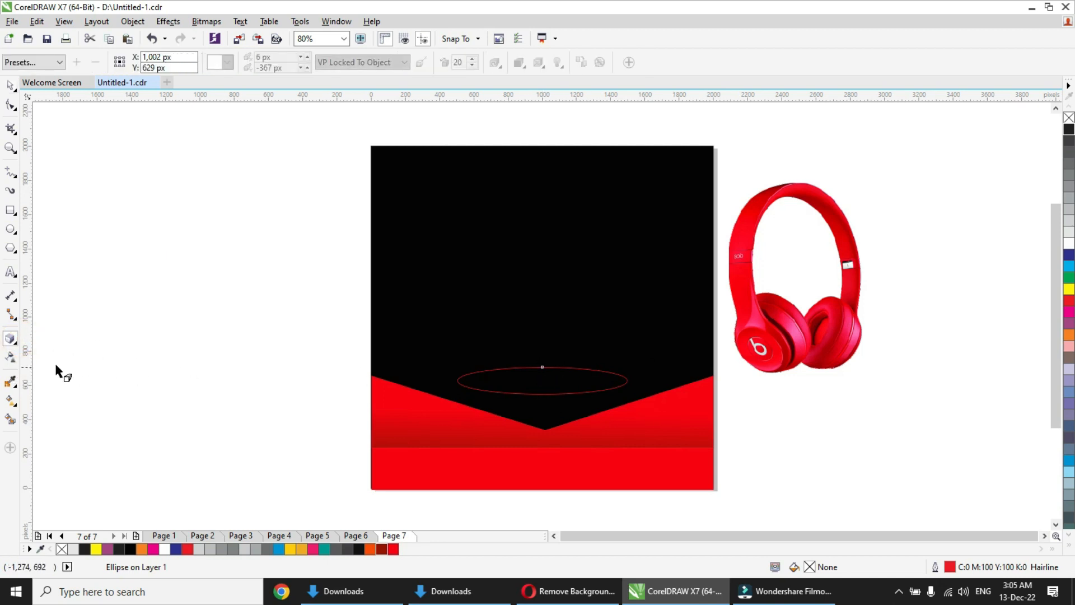
{"action": "left_click", "coordinate": [14, 341]}
{"action": "left_click", "coordinate": [14, 342]}
{"action": "left_click", "coordinate": [14, 342]}
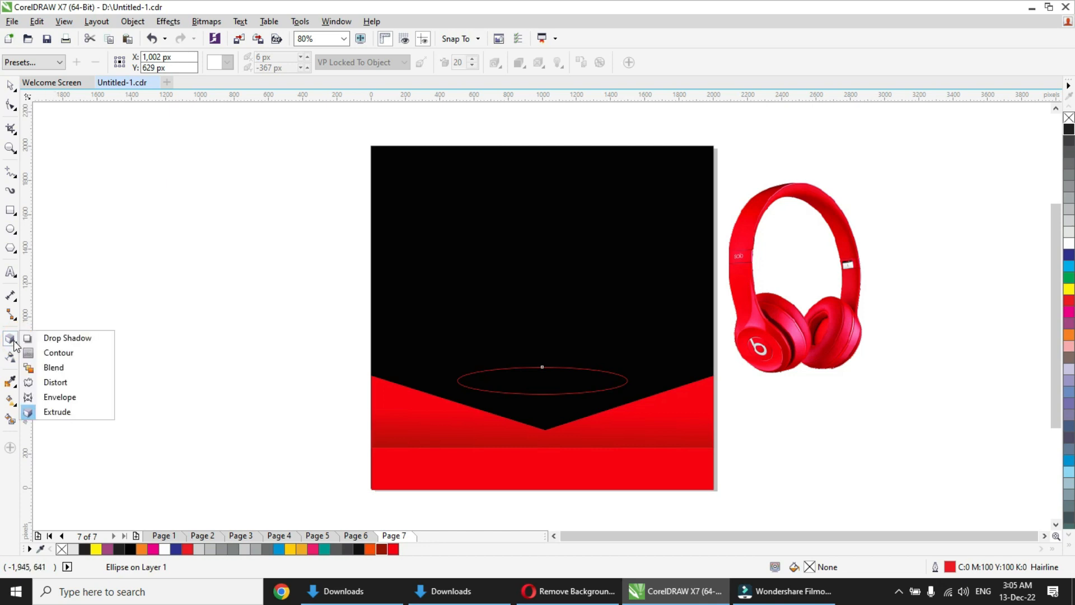
{"action": "left_click", "coordinate": [85, 413]}
{"action": "left_click_drag", "start_coordinate": [543, 367], "coordinate": [542, 447]}
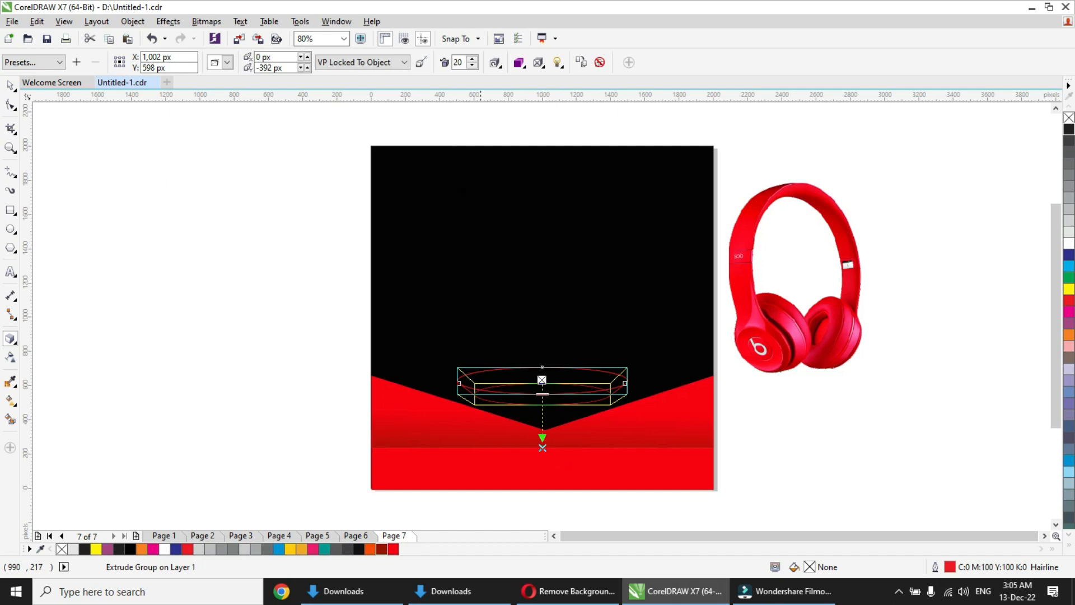
{"action": "left_click", "coordinate": [227, 63]}
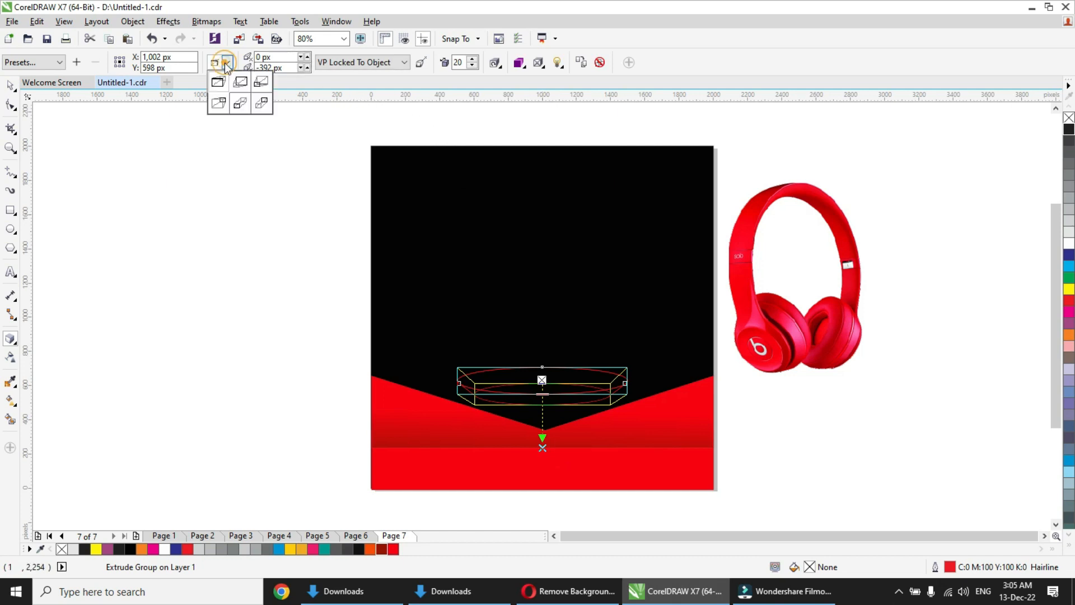
{"action": "left_click", "coordinate": [243, 112]}
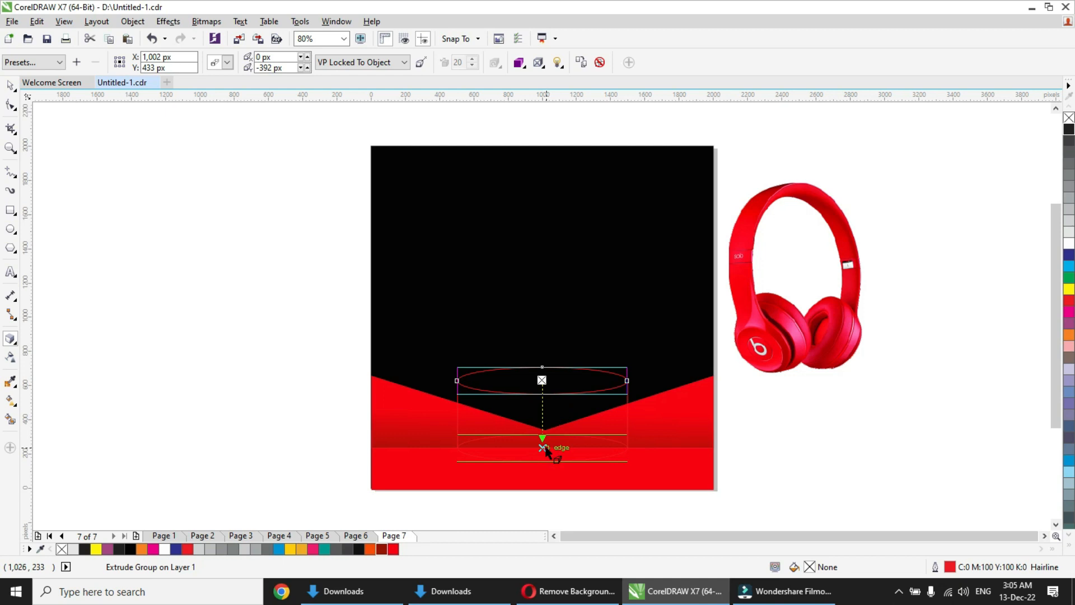
- Shorten the cylinder from below to an extrusion depth of about 280 px and fill it dark red (#941302)
{"action": "left_click", "coordinate": [11, 87]}
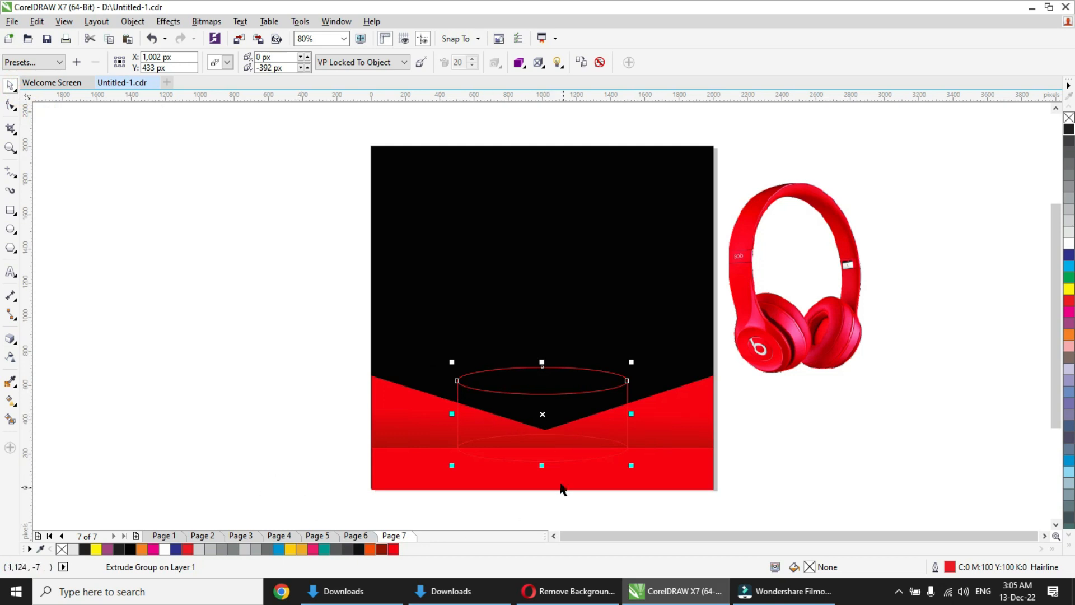
{"action": "left_click_drag", "start_coordinate": [542, 464], "coordinate": [545, 441]}
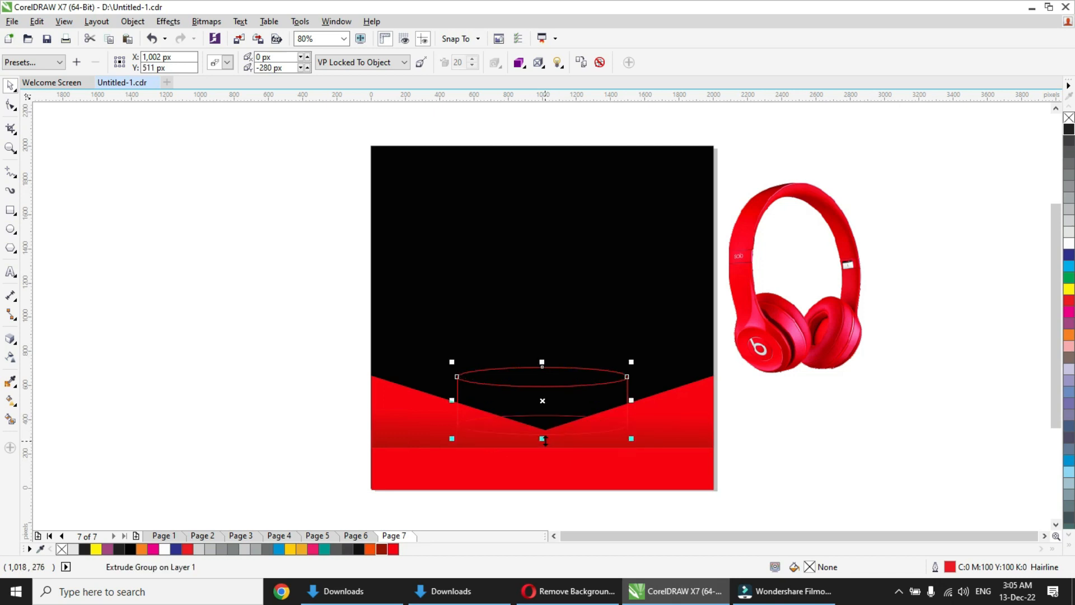
{"action": "left_click", "coordinate": [381, 550]}
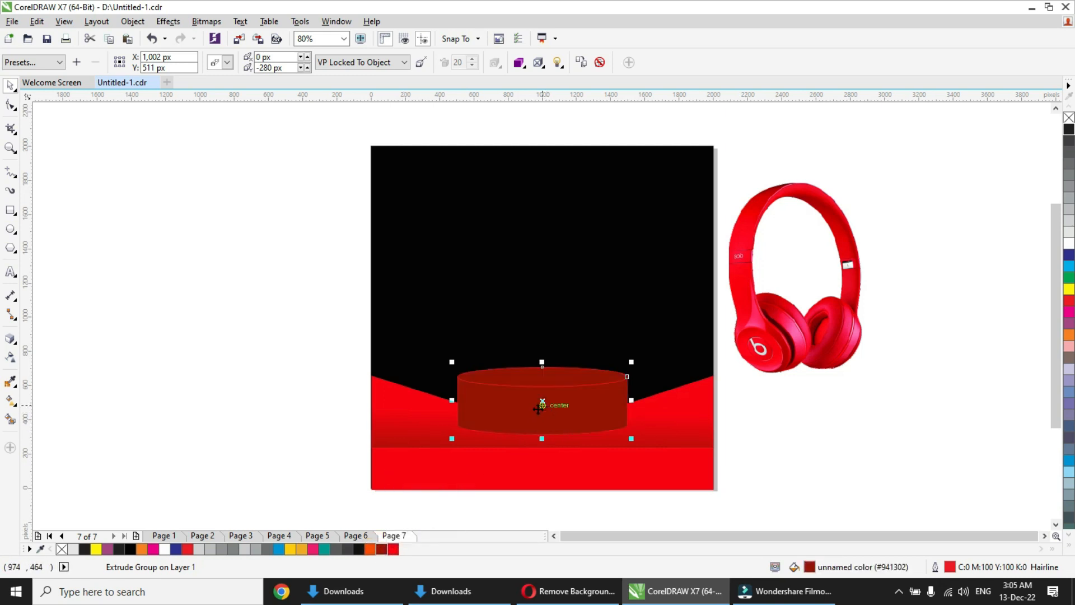
- Break the cylinder's extrude group apart into a separate top ellipse and side, and undo the trial move of the top ellipse
{"action": "left_click", "coordinate": [132, 21]}
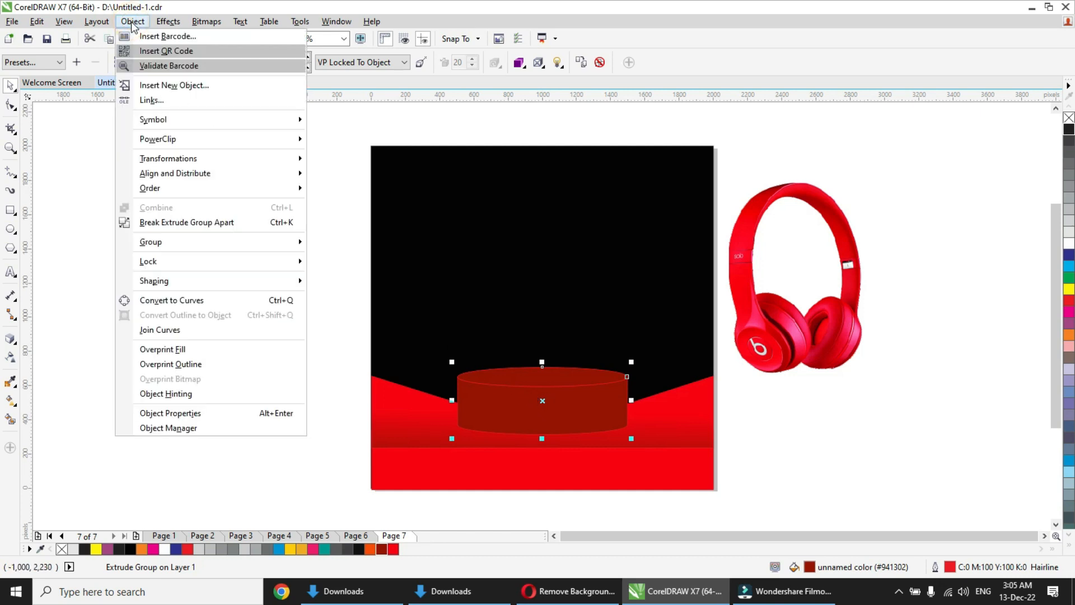
{"action": "left_click", "coordinate": [247, 222]}
{"action": "left_click", "coordinate": [265, 364]}
{"action": "left_click", "coordinate": [511, 387]}
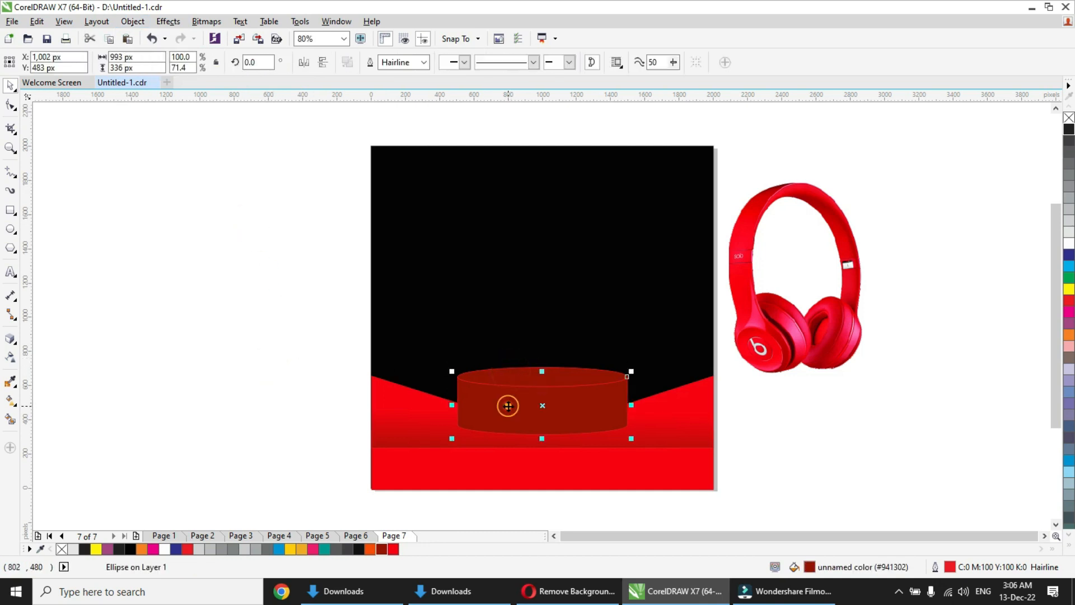
{"action": "left_click", "coordinate": [534, 369]}
{"action": "left_click", "coordinate": [533, 377]}
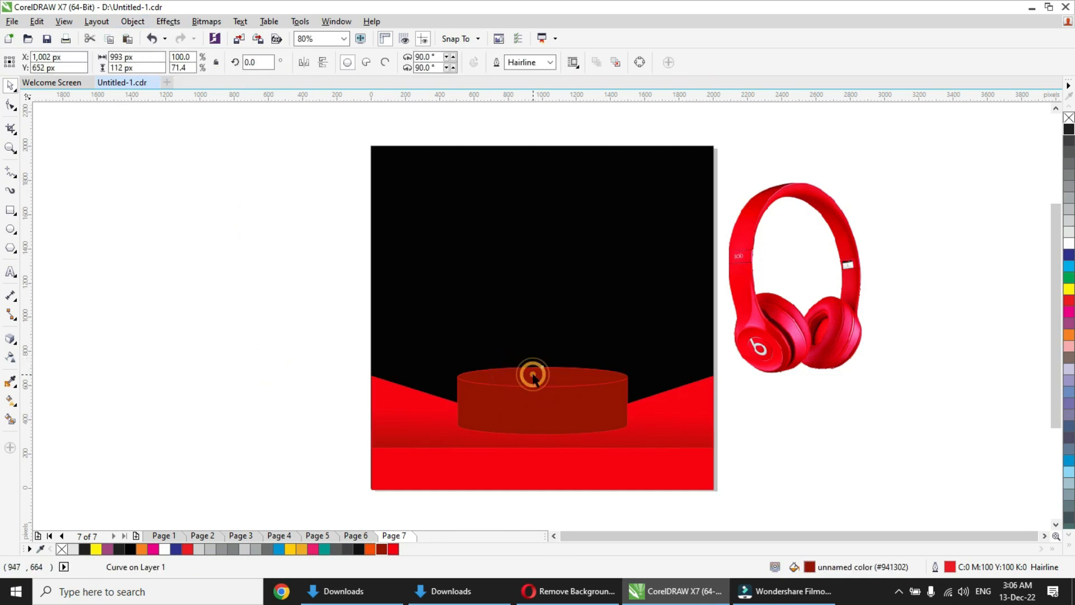
{"action": "left_click_drag", "start_coordinate": [518, 373], "coordinate": [512, 310]}
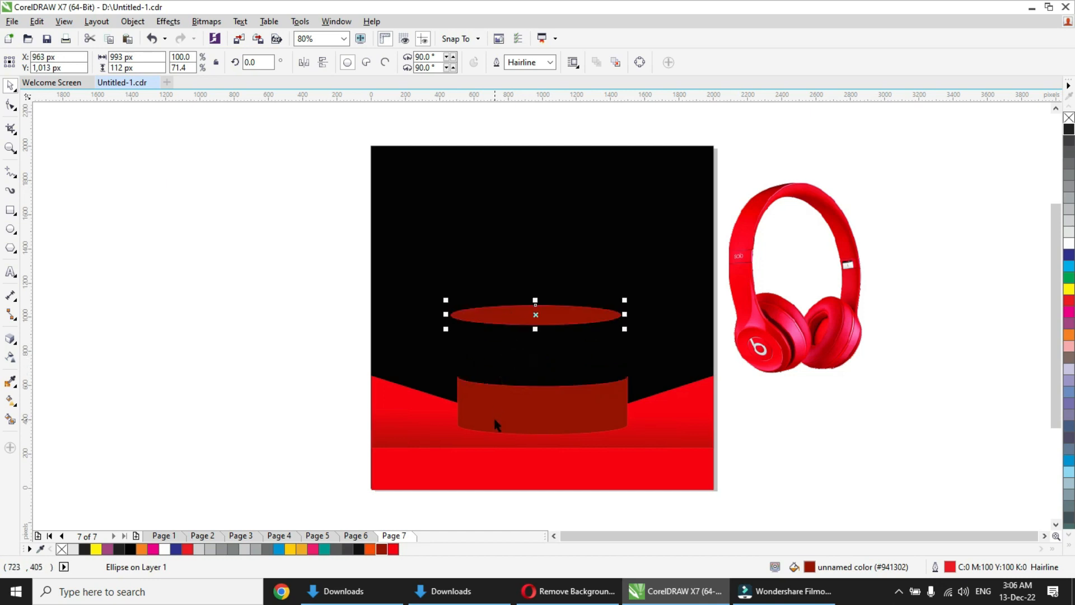
{"action": "key", "text": "ctrl+z"}
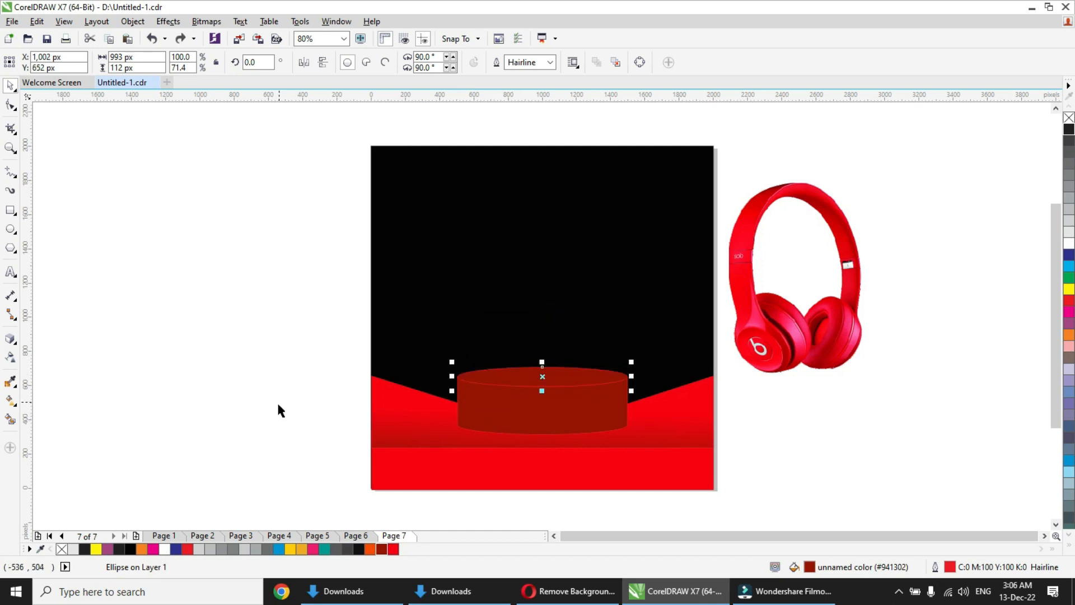
- Fill the cylinder's side with a horizontal linear gradient running from dark red on its left to bright red on its right
{"action": "left_click", "coordinate": [533, 417]}
{"action": "left_click", "coordinate": [534, 416]}
{"action": "key", "text": "g"}
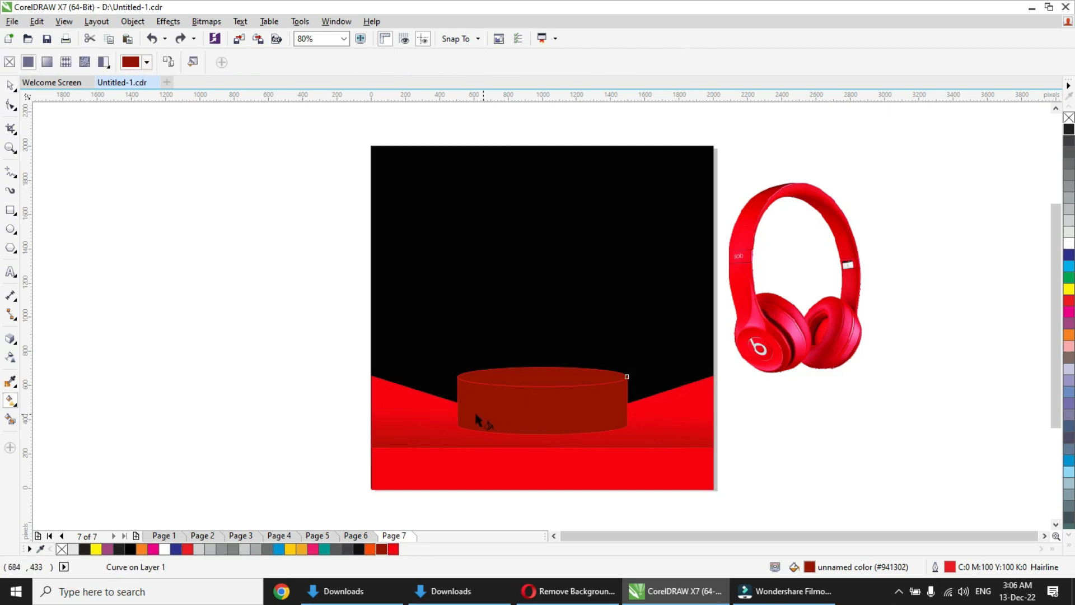
{"action": "left_click_drag", "start_coordinate": [459, 408], "coordinate": [626, 409]}
{"action": "left_click", "coordinate": [393, 549]}
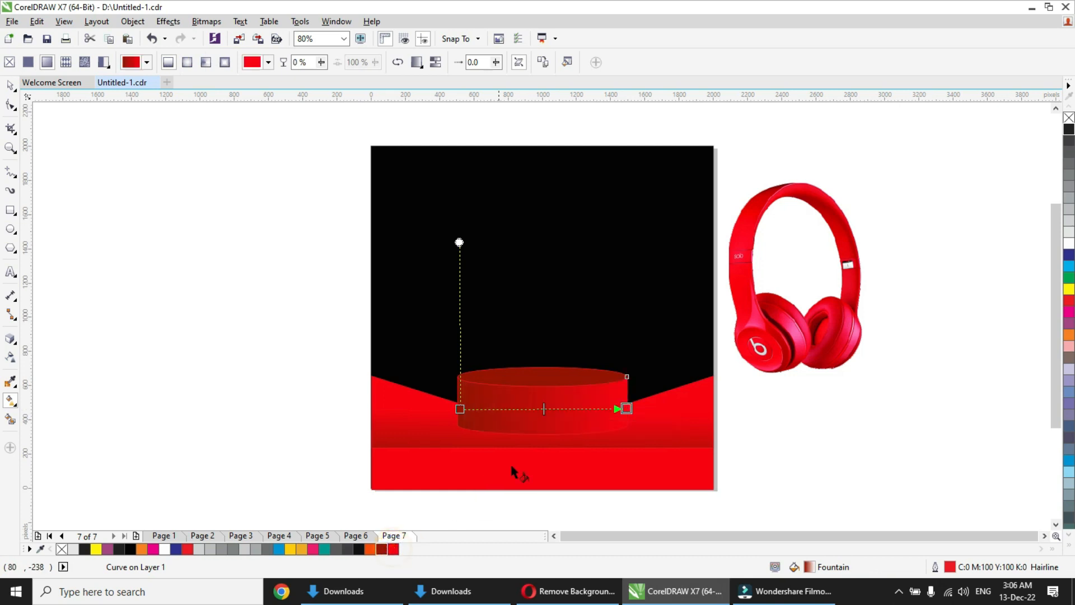
- Fill the cylinder's top ellipse with the opposite horizontal gradient, from bright red on its left to dark red on its right
{"action": "left_click", "coordinate": [545, 381]}
{"action": "left_click_drag", "start_coordinate": [463, 380], "coordinate": [621, 379]}
{"action": "left_click", "coordinate": [392, 549]}
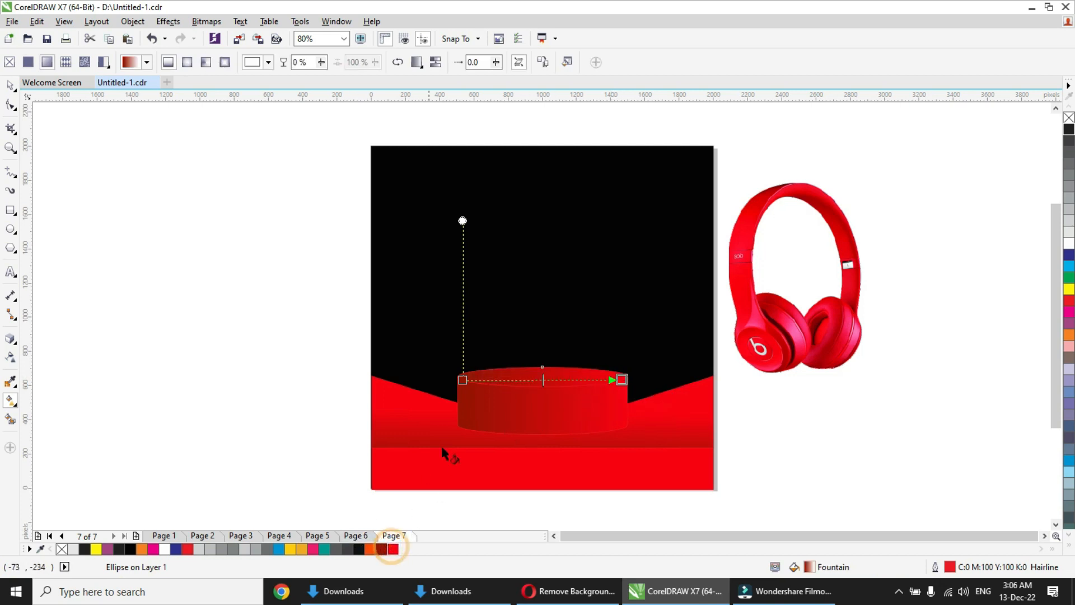
{"action": "left_click_drag", "start_coordinate": [462, 380], "coordinate": [693, 381]}
{"action": "left_click_drag", "start_coordinate": [622, 379], "coordinate": [462, 379]}
{"action": "left_click_drag", "start_coordinate": [692, 382], "coordinate": [623, 379]}
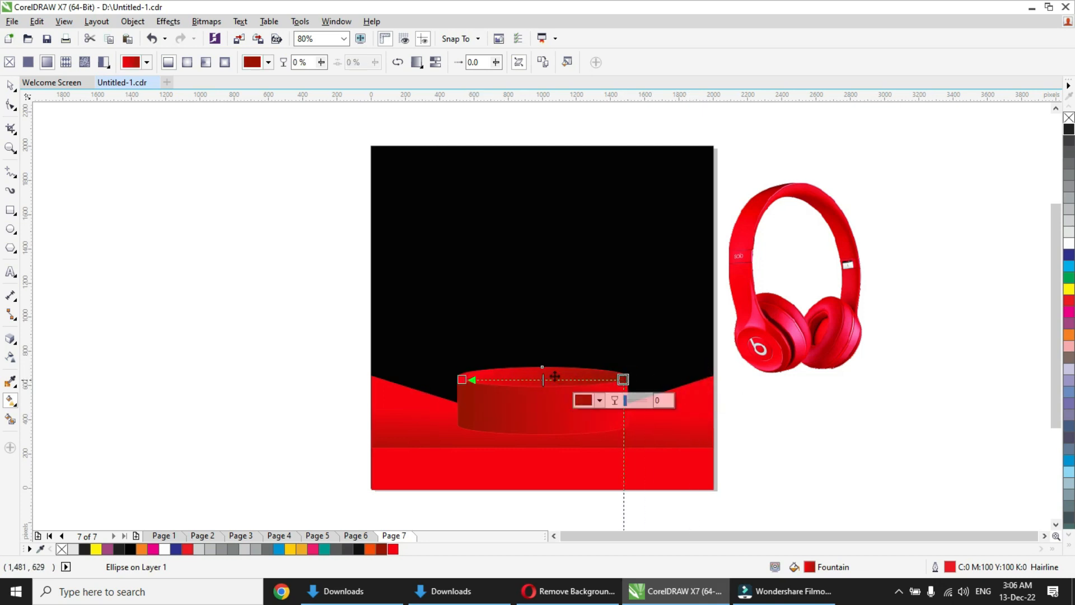
- Recolour the outlines of the cylinder's top ellipse and side in dark red
{"action": "left_click", "coordinate": [10, 85]}
{"action": "left_click", "coordinate": [207, 330]}
{"action": "left_click", "coordinate": [506, 372]}
{"action": "left_click", "coordinate": [533, 416], "text": "shift"}
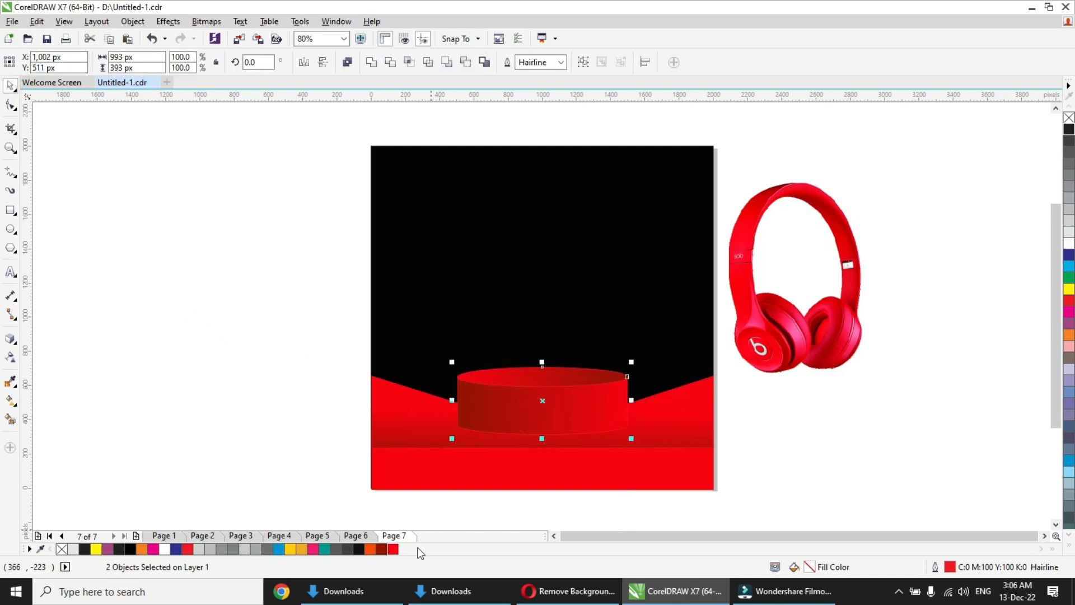
{"action": "right_click", "coordinate": [395, 551]}
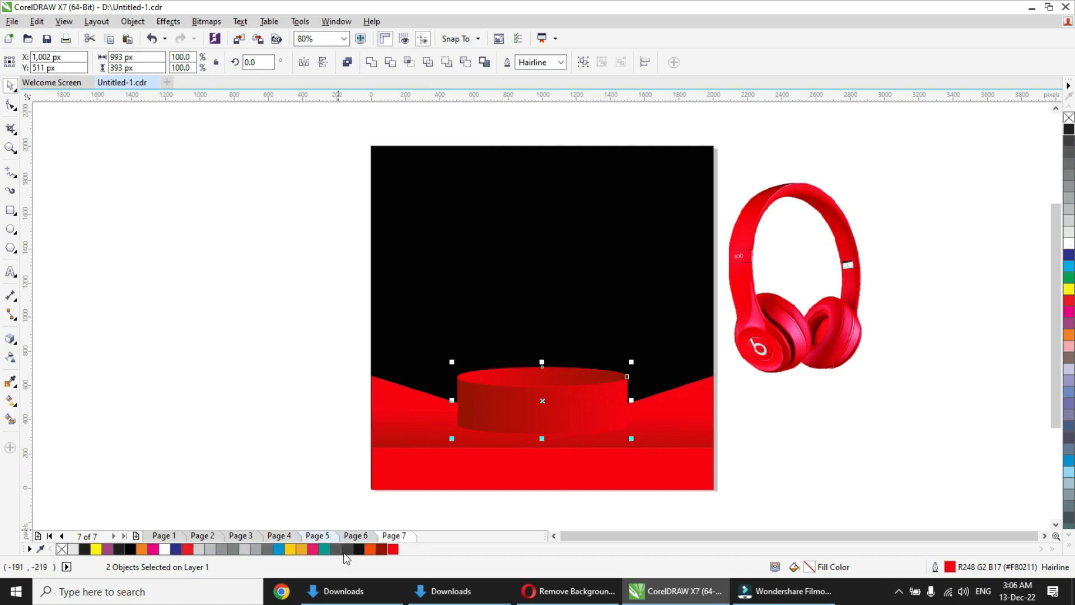
{"action": "right_click", "coordinate": [367, 549]}
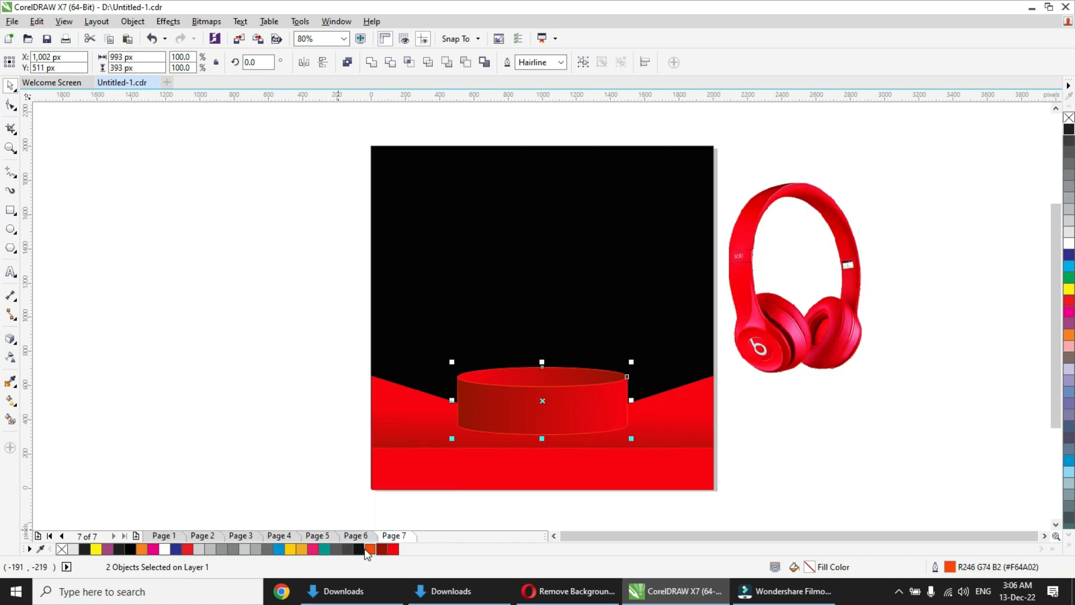
{"action": "right_click", "coordinate": [357, 549]}
{"action": "right_click", "coordinate": [382, 550]}
{"action": "left_click", "coordinate": [295, 460]}
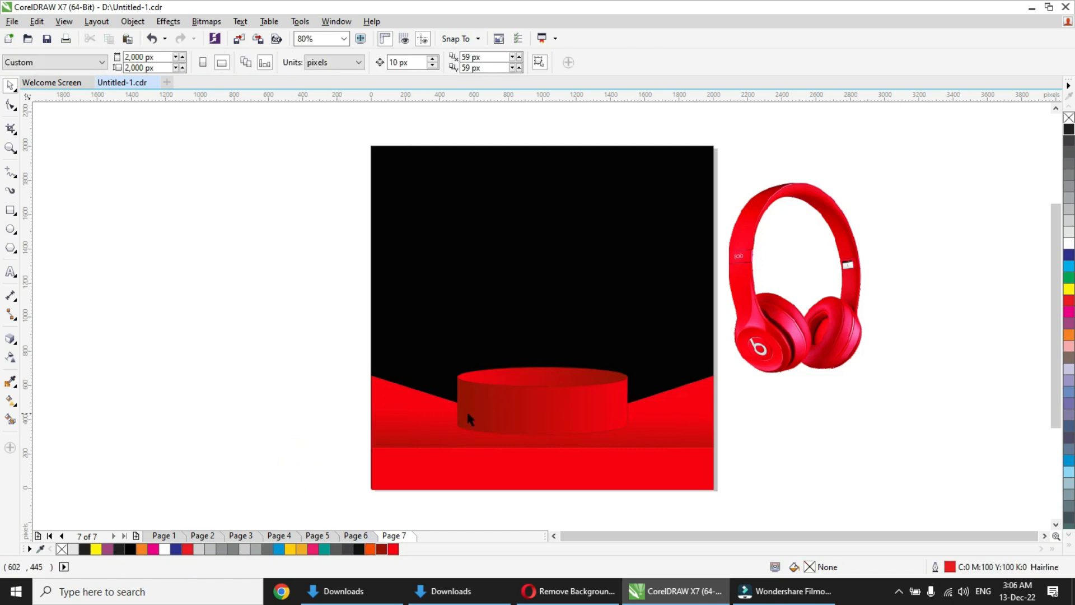
{"action": "left_click", "coordinate": [439, 434]}
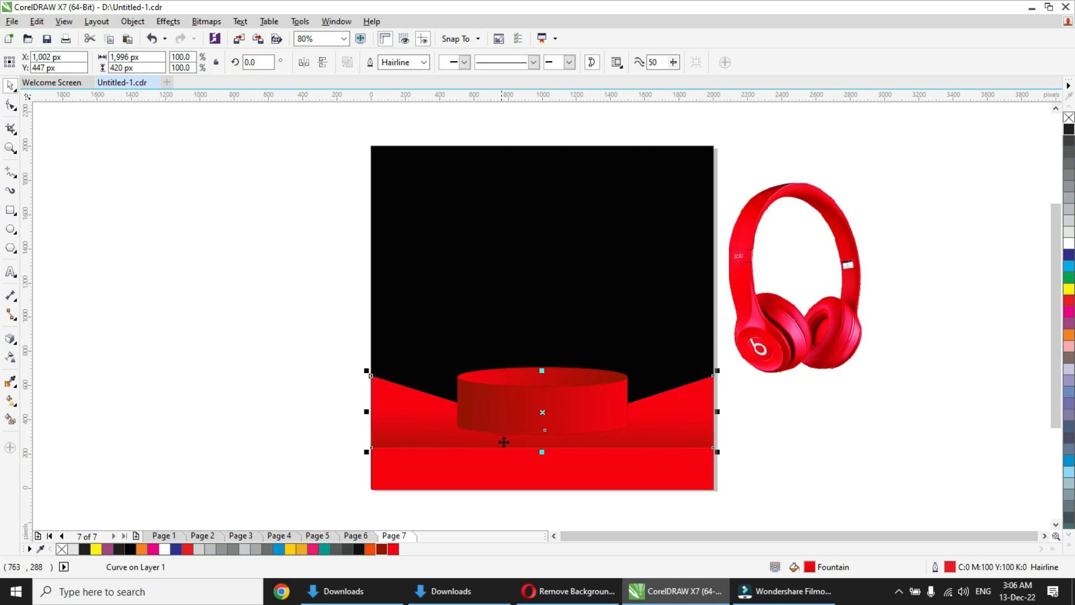
{"action": "left_click", "coordinate": [291, 441]}
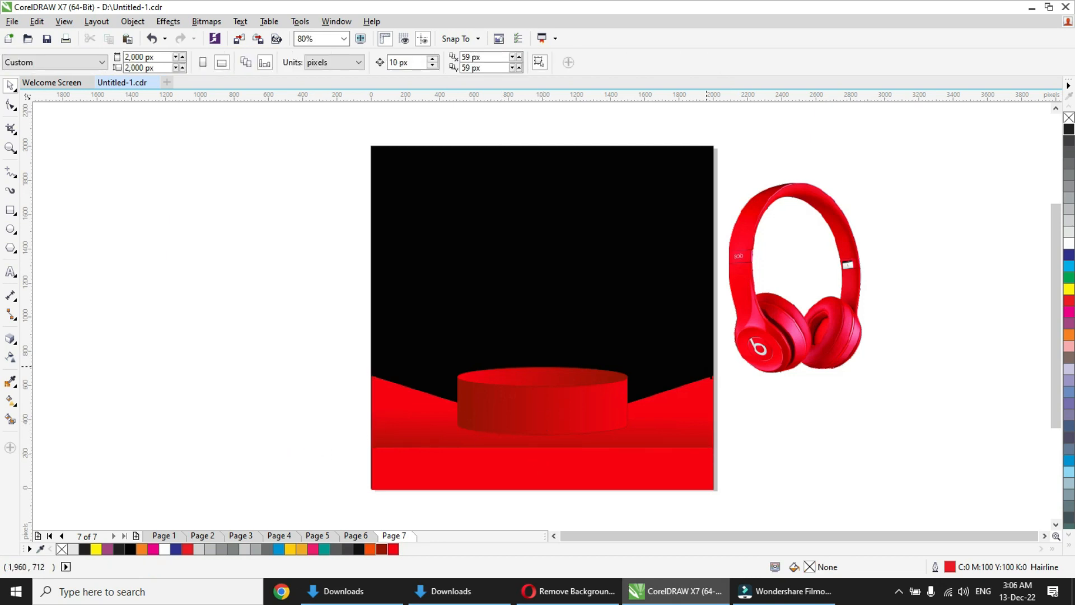
- Move the headphones picture onto the podium, centred at about X 967, Y 1,228 px
{"action": "left_click", "coordinate": [773, 341]}
{"action": "left_click_drag", "start_coordinate": [773, 341], "coordinate": [529, 348]}
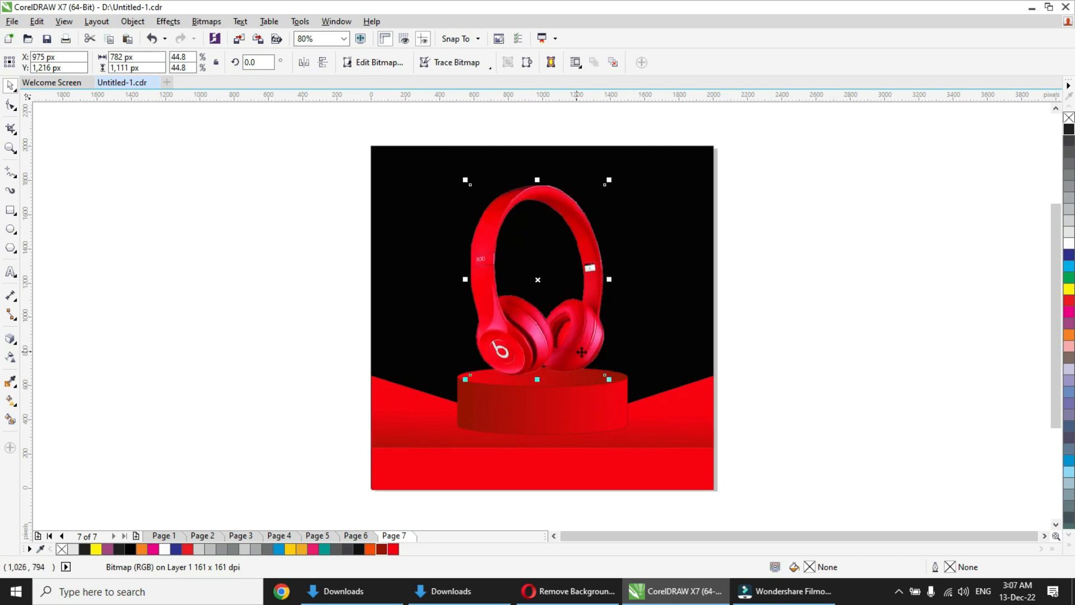
{"action": "left_click_drag", "start_coordinate": [588, 345], "coordinate": [587, 343]}
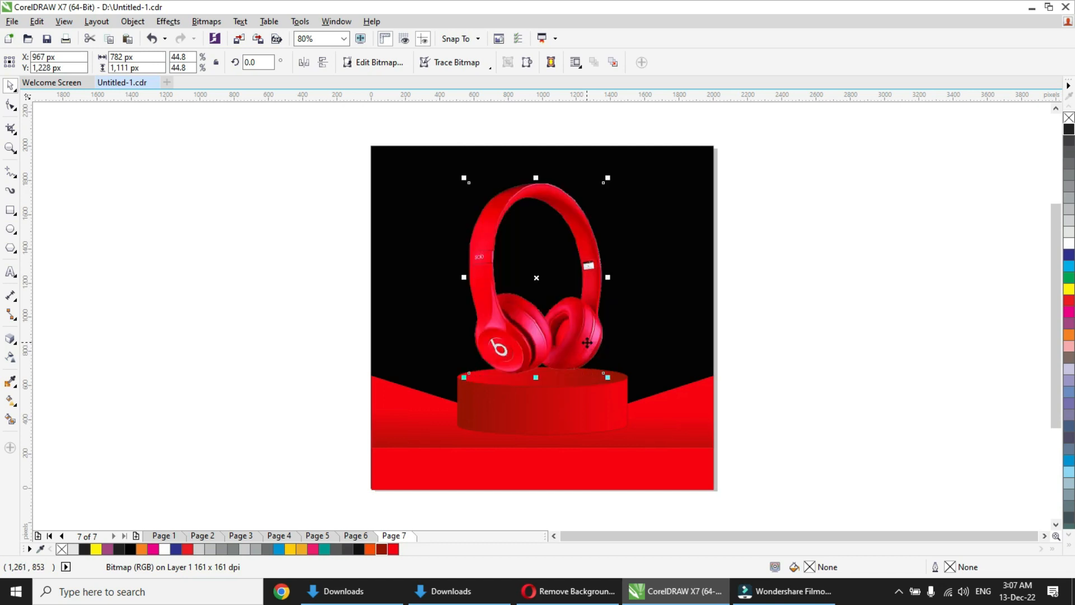
- Draw a flat ellipse about 498 by 67 px left of the page, fill it black and remove its outline
{"action": "left_click", "coordinate": [10, 229]}
{"action": "left_click_drag", "start_coordinate": [172, 357], "coordinate": [264, 371]}
{"action": "left_click", "coordinate": [10, 90]}
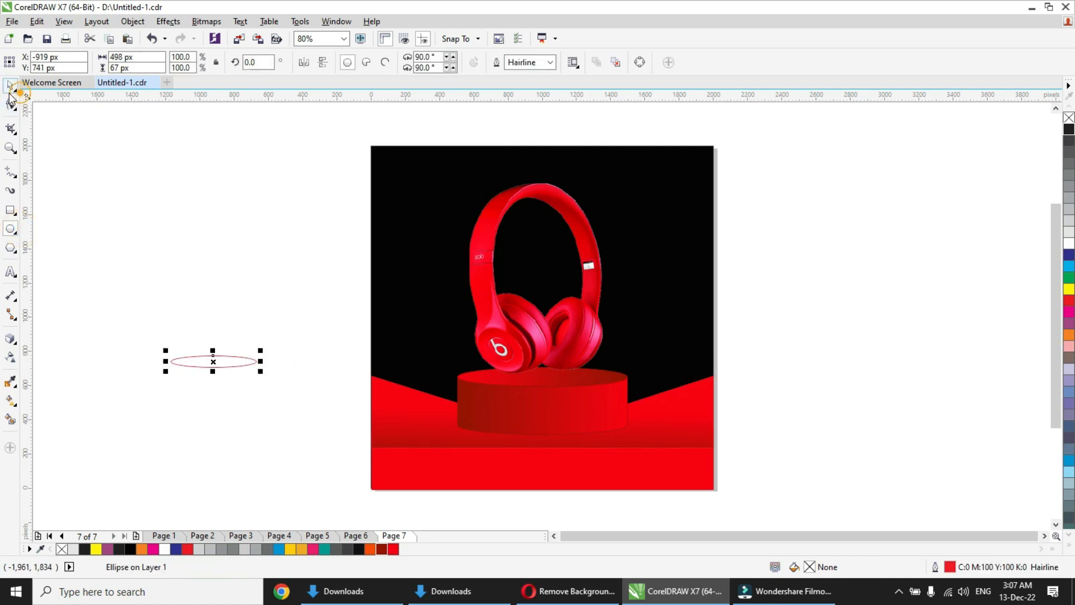
{"action": "left_click", "coordinate": [130, 548]}
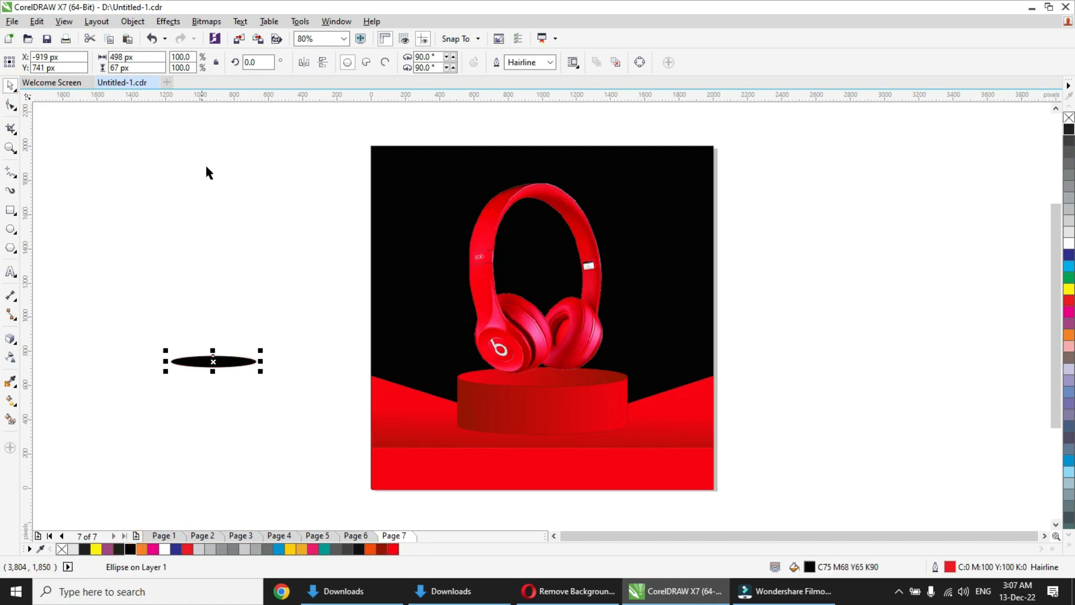
{"action": "right_click", "coordinate": [1069, 118]}
- Convert the black ellipse to a 300 dpi CMYK bitmap
{"action": "left_click", "coordinate": [206, 21]}
{"action": "left_click", "coordinate": [243, 37]}
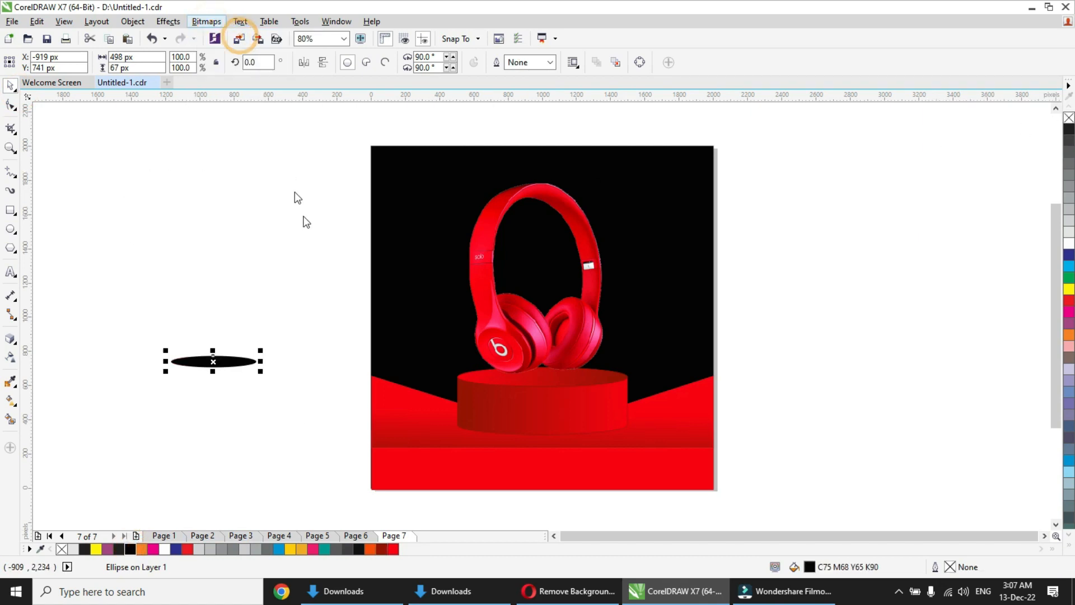
{"action": "left_click", "coordinate": [516, 346]}
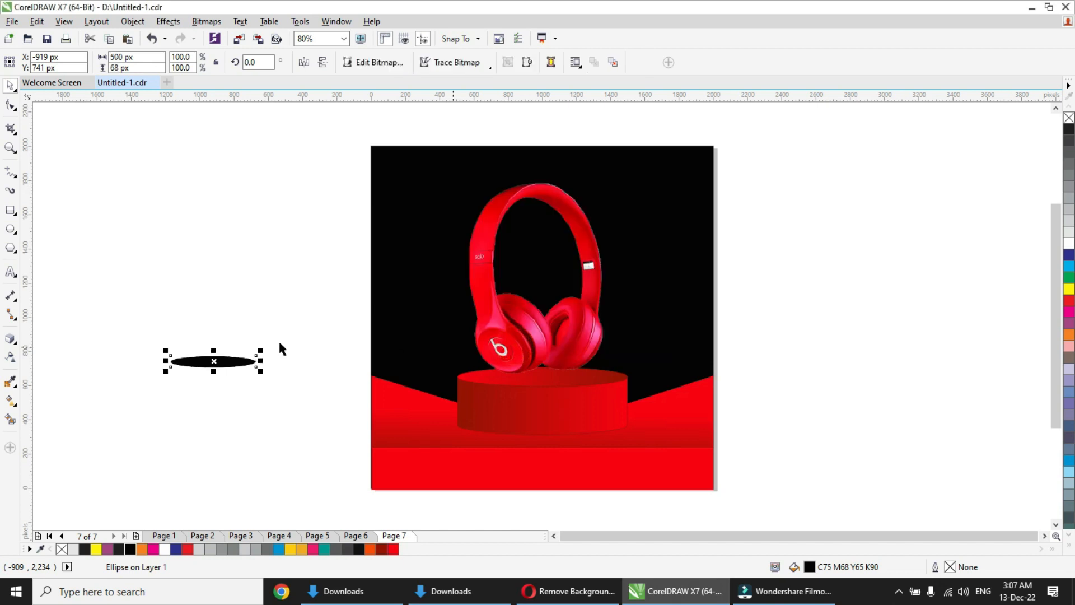
- Move the black ellipse bitmap onto the podium's top face, beneath the headphones
{"action": "left_click_drag", "start_coordinate": [220, 363], "coordinate": [538, 380]}
{"action": "key", "text": "z"}
{"action": "left_click_drag", "start_coordinate": [420, 325], "coordinate": [694, 438]}
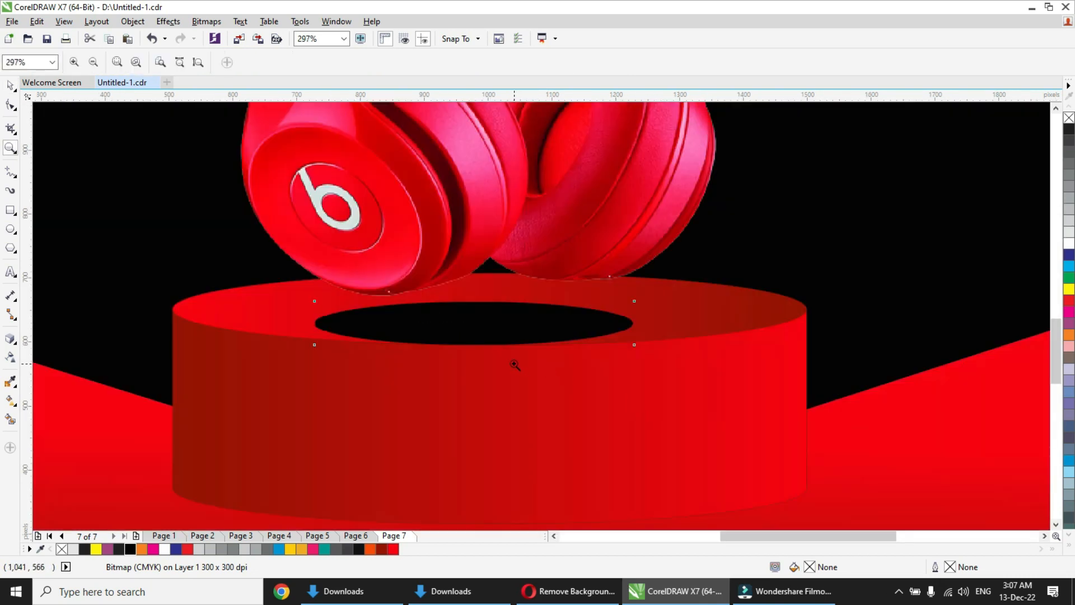
{"action": "key", "text": "space"}
{"action": "left_click_drag", "start_coordinate": [514, 323], "coordinate": [521, 311]}
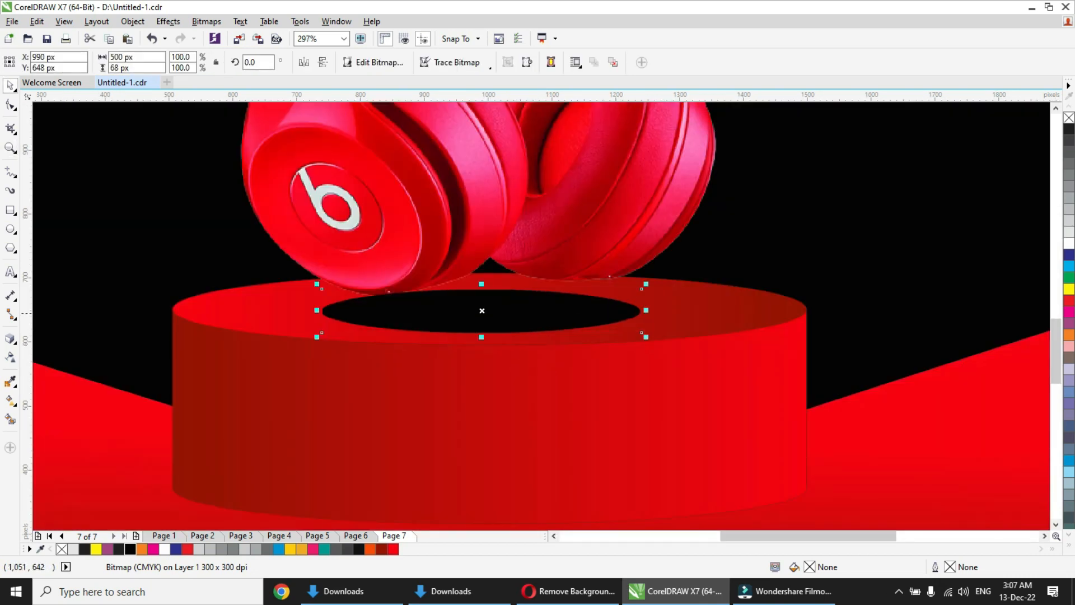
- Shrink the black ellipse to about 440 by 48 px and centre it horizontally on the podium's top face
{"action": "left_click_drag", "start_coordinate": [317, 310], "coordinate": [336, 310]}
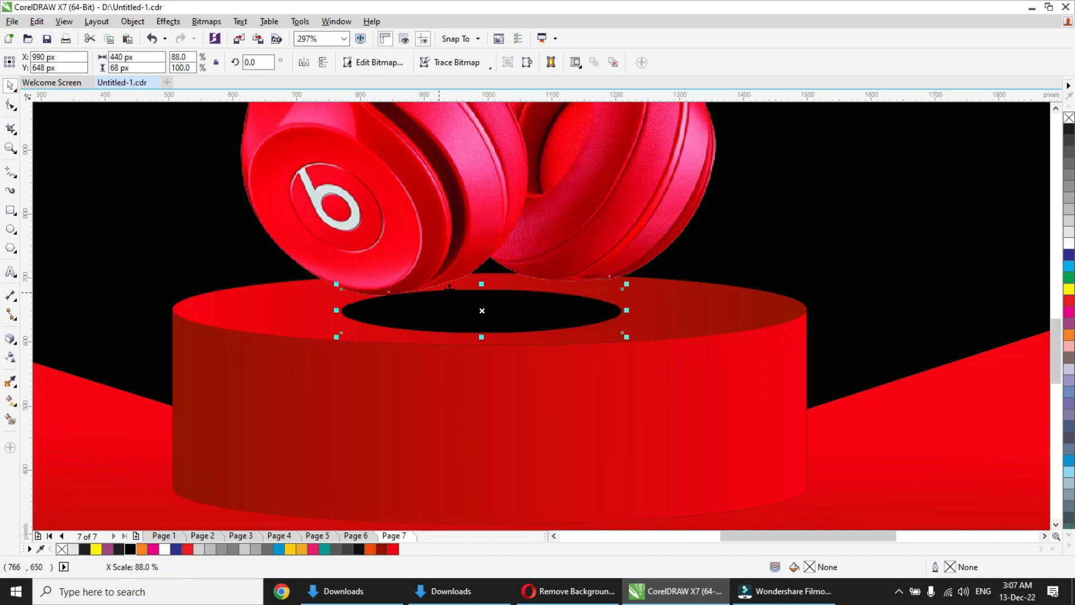
{"action": "left_click_drag", "start_coordinate": [481, 282], "coordinate": [481, 296]}
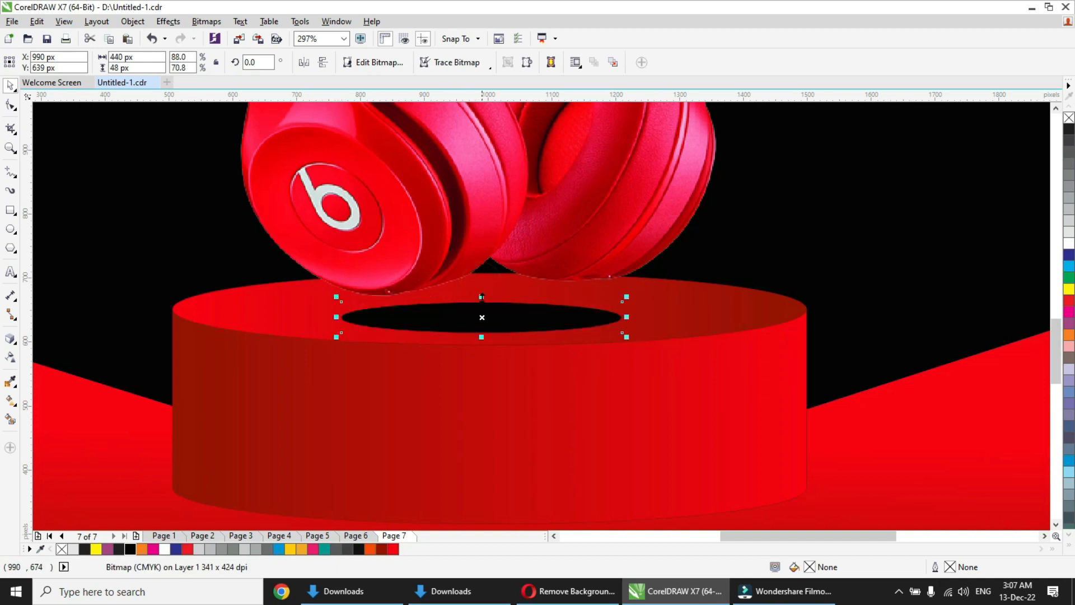
{"action": "left_click", "coordinate": [667, 319], "text": "shift"}
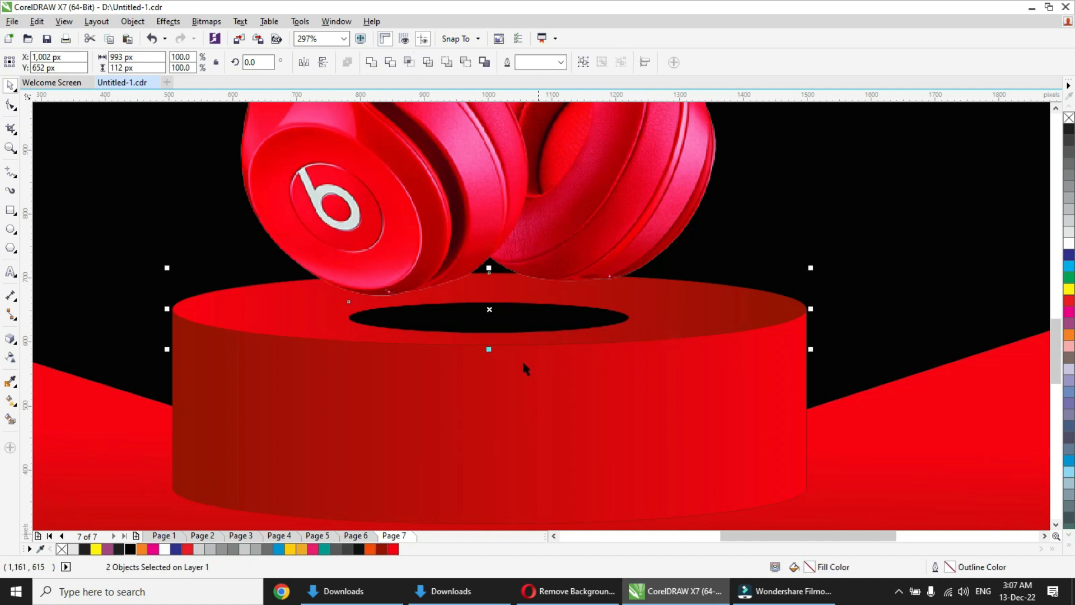
{"action": "left_click", "coordinate": [103, 318]}
{"action": "left_click", "coordinate": [507, 312]}
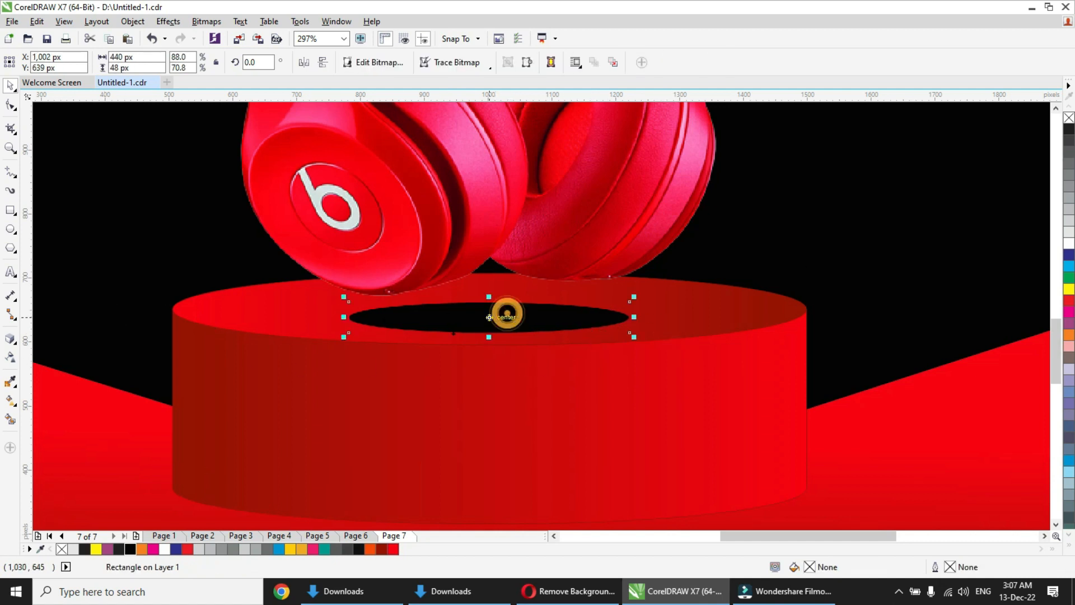
- Apply a vertical linear transparency to the black ellipse, fading from 0 at its lower edge to 100 above its upper edge
{"action": "left_click", "coordinate": [8, 358]}
{"action": "left_click_drag", "start_coordinate": [460, 353], "coordinate": [487, 356]}
{"action": "left_click_drag", "start_coordinate": [486, 293], "coordinate": [497, 397]}
{"action": "left_click_drag", "start_coordinate": [488, 356], "coordinate": [500, 301]}
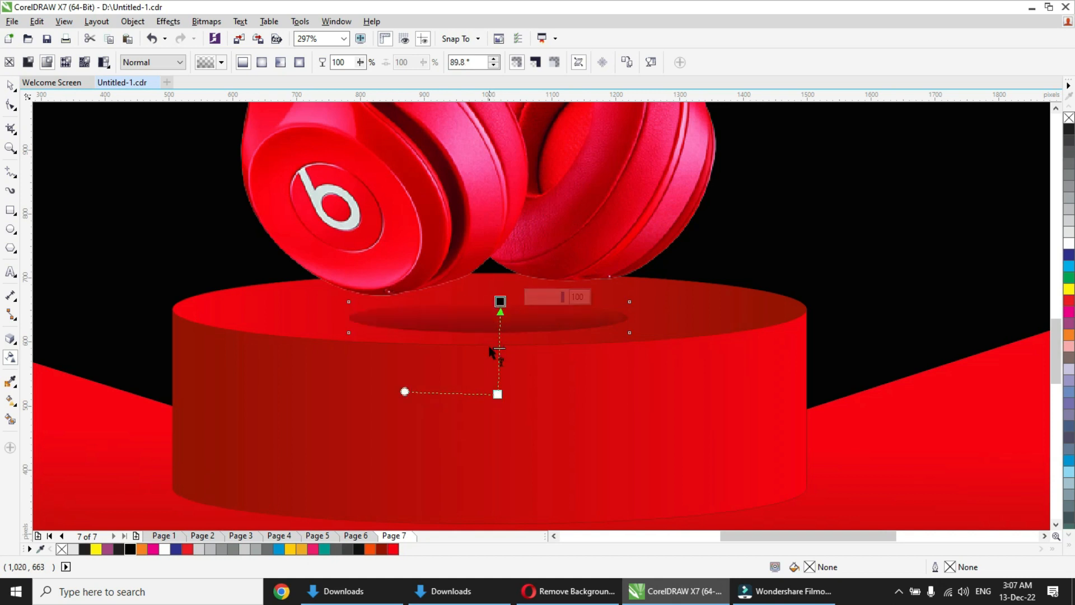
{"action": "left_click_drag", "start_coordinate": [497, 393], "coordinate": [496, 345]}
{"action": "left_click_drag", "start_coordinate": [500, 303], "coordinate": [497, 276]}
{"action": "left_click", "coordinate": [497, 295]}
{"action": "left_click_drag", "start_coordinate": [494, 346], "coordinate": [495, 332]}
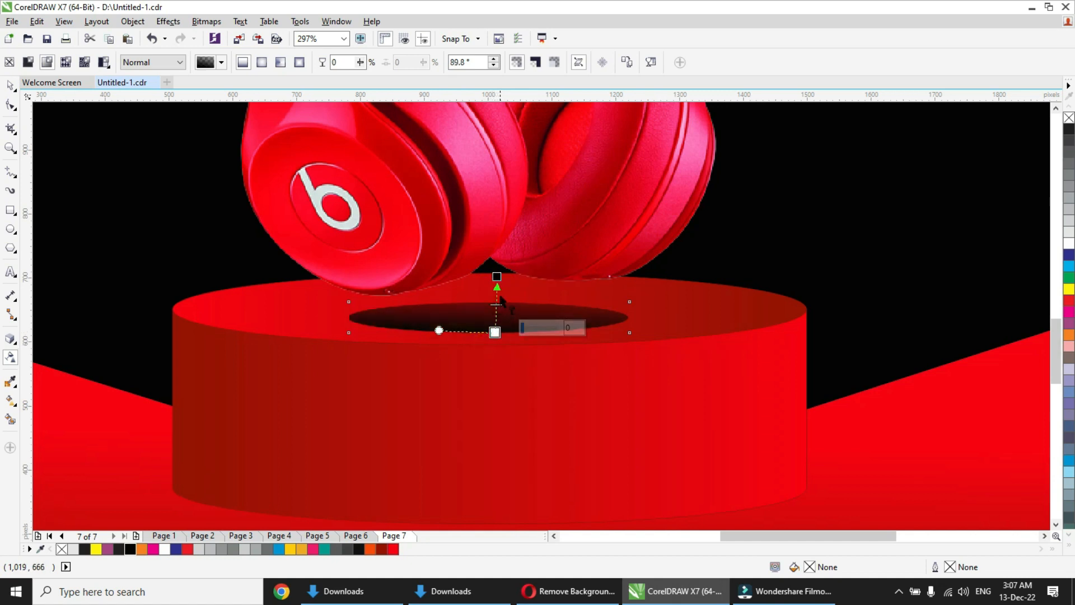
{"action": "left_click_drag", "start_coordinate": [497, 277], "coordinate": [495, 274]}
{"action": "left_click", "coordinate": [495, 274]}
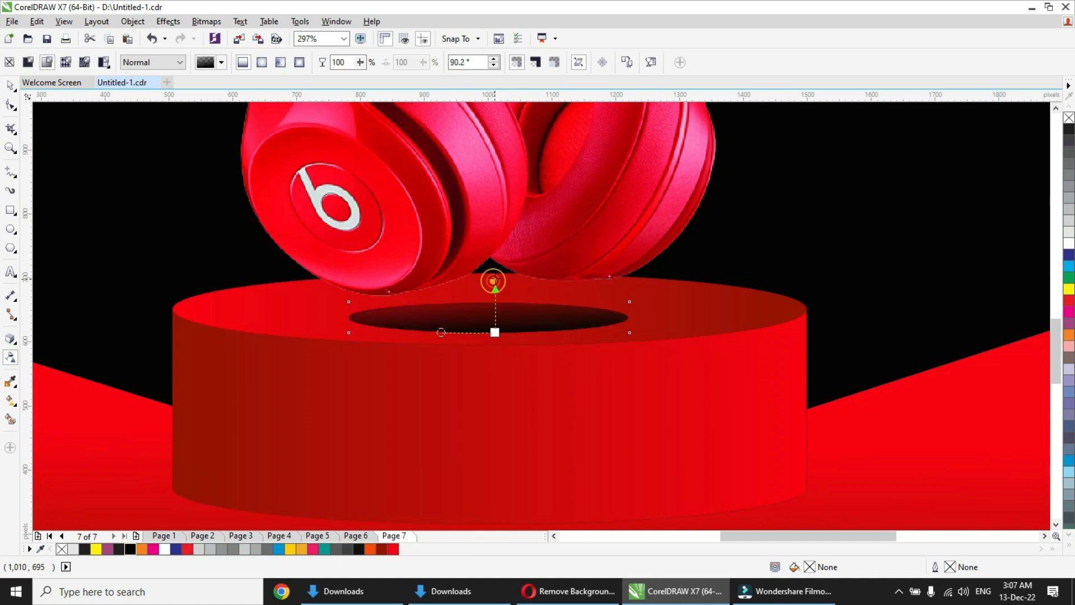
{"action": "left_click", "coordinate": [10, 85]}
{"action": "key", "text": "shift+F4"}
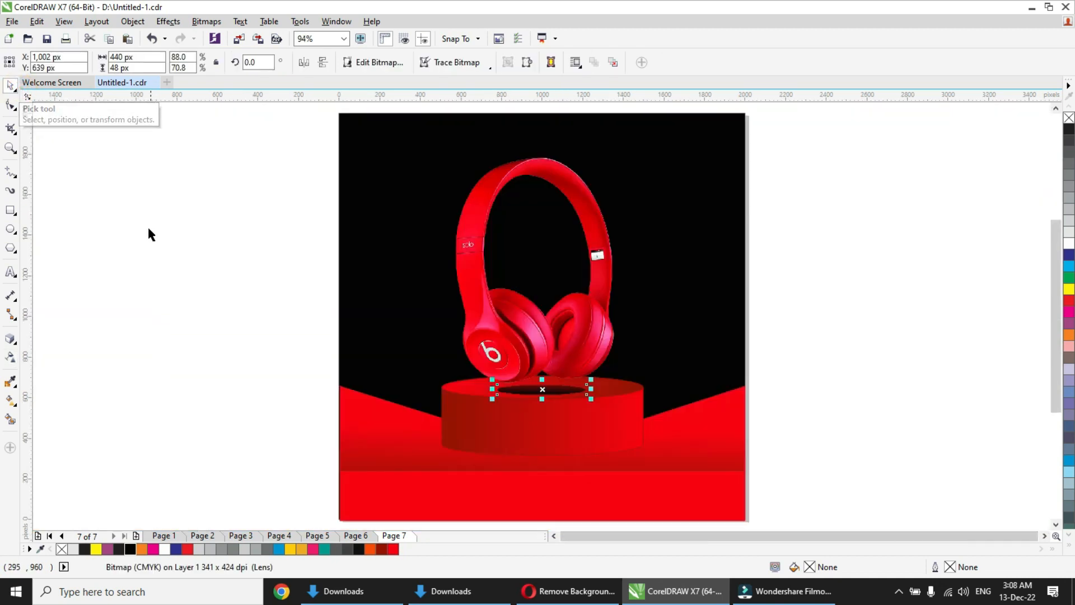
{"action": "key", "text": "space"}
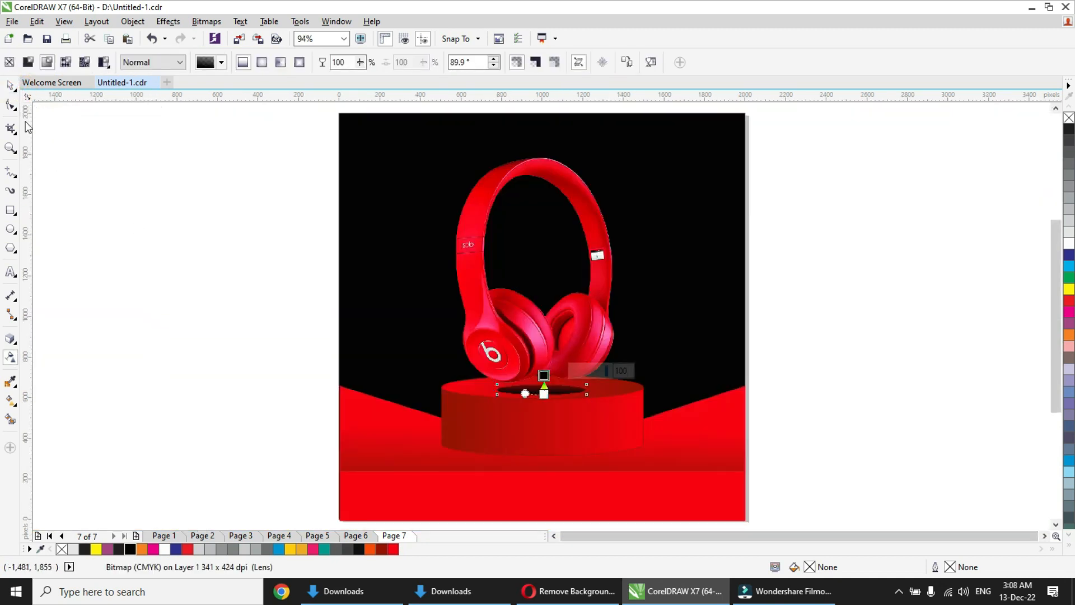
{"action": "left_click", "coordinate": [10, 86]}
{"action": "left_click", "coordinate": [117, 209]}
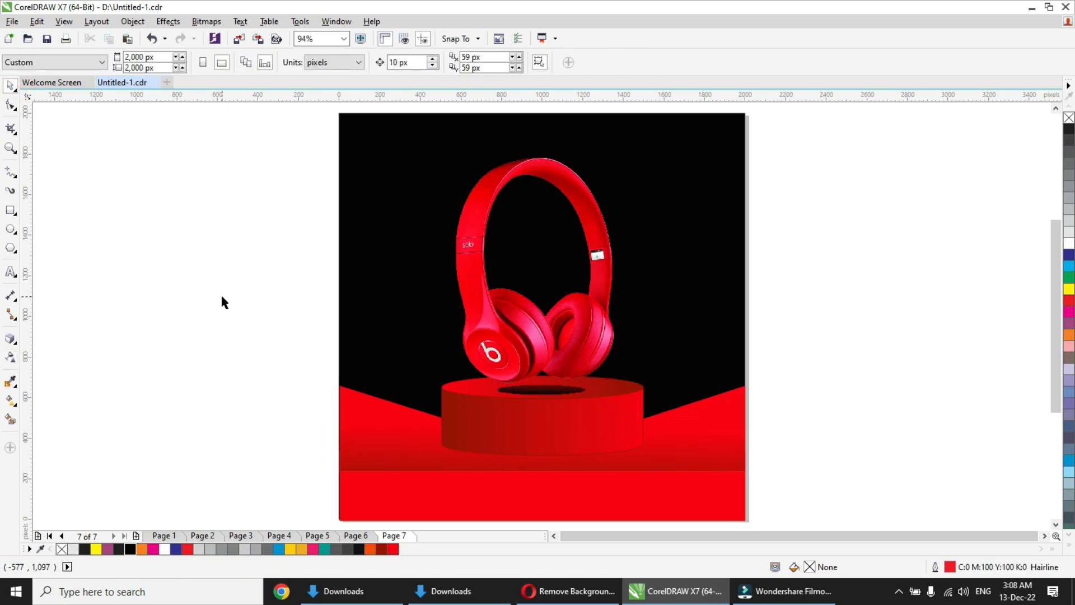
- Apply a Gaussian blur with a 16-pixel radius to the black ellipse bitmap under the headphones
{"action": "left_click", "coordinate": [554, 388]}
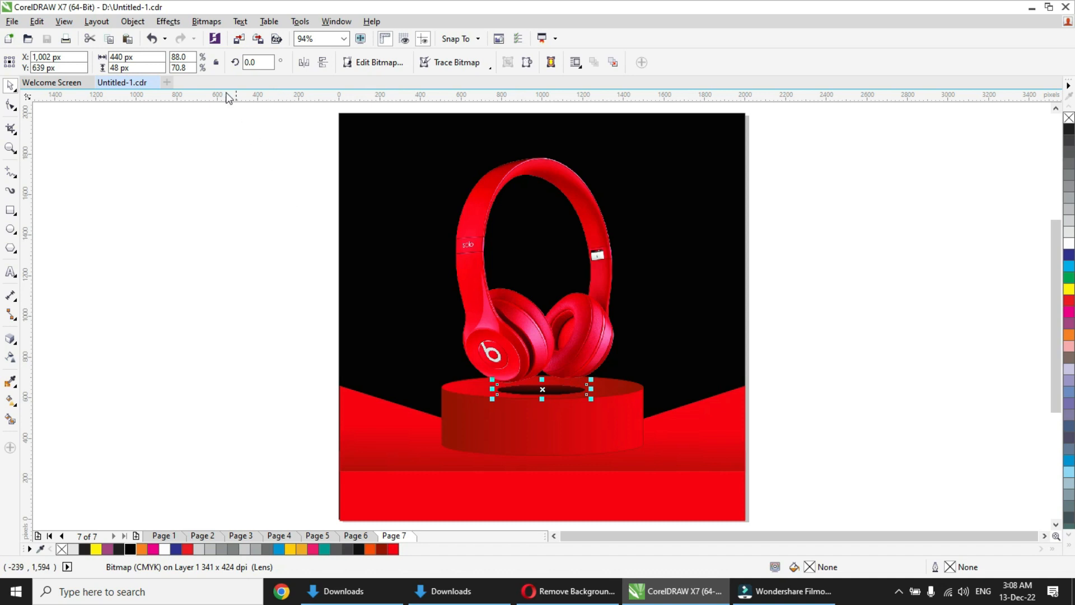
{"action": "left_click", "coordinate": [169, 23]}
{"action": "mouse_move", "coordinate": [206, 22]}
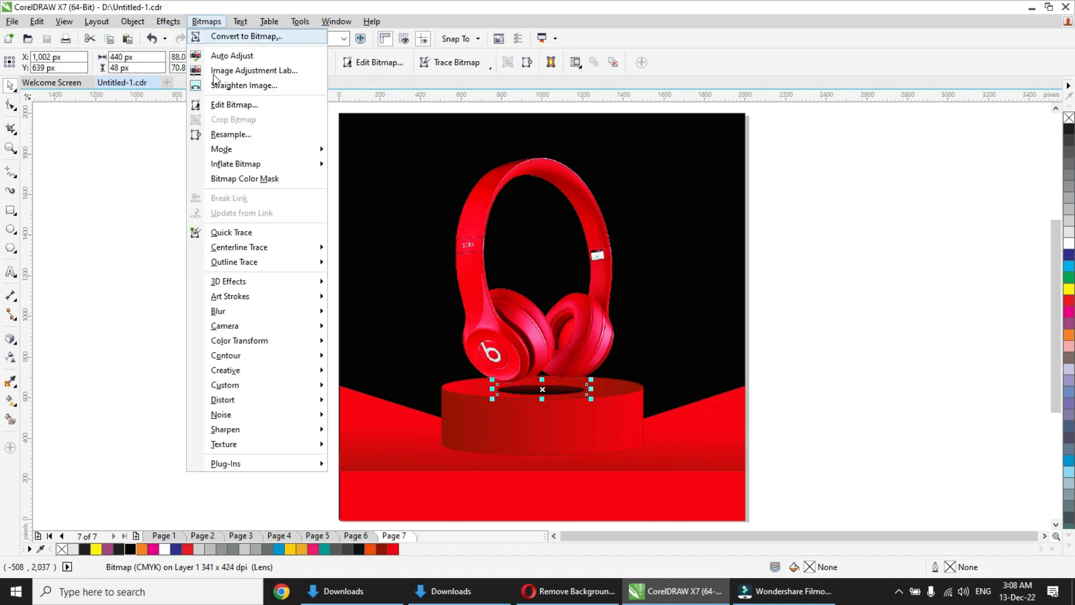
{"action": "mouse_move", "coordinate": [275, 336]}
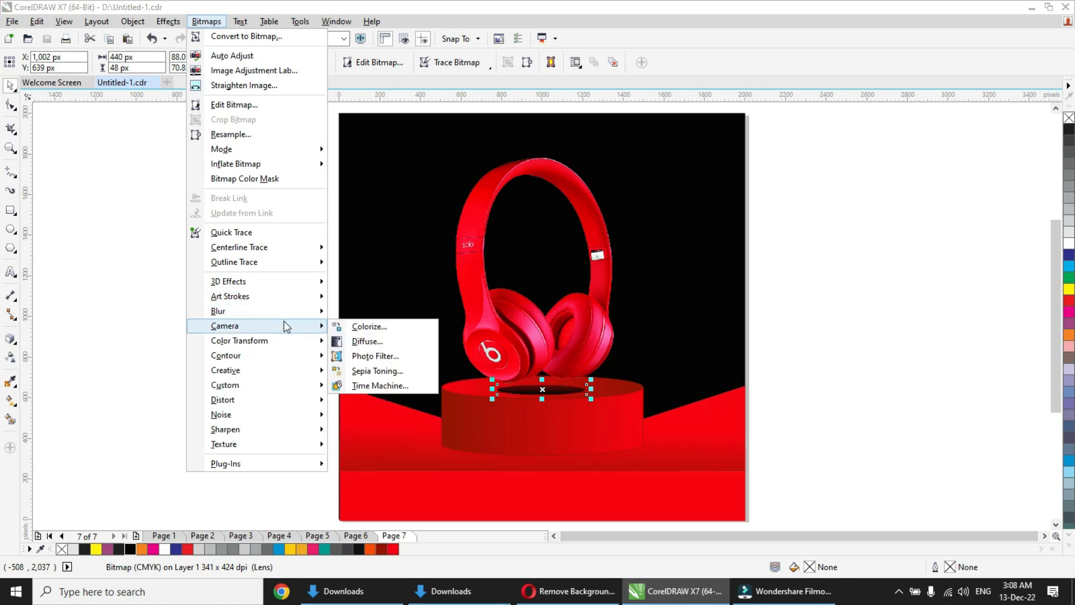
{"action": "mouse_move", "coordinate": [280, 311]}
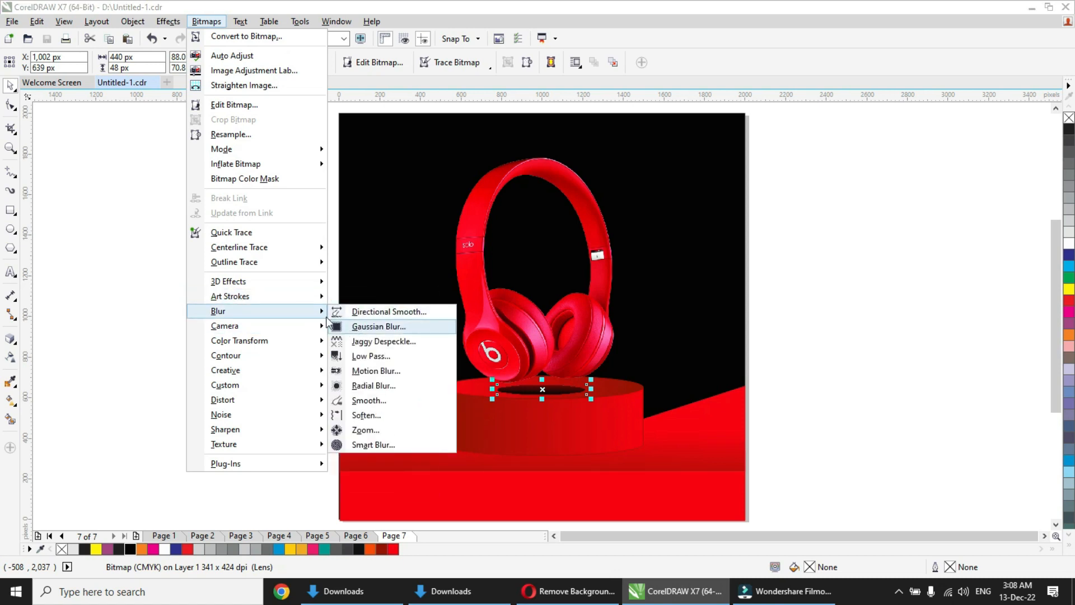
{"action": "left_click", "coordinate": [366, 328]}
{"action": "left_click", "coordinate": [468, 283]}
{"action": "mouse_move", "coordinate": [469, 284]}
{"action": "left_mouse_down"}
{"action": "mouse_move", "coordinate": [456, 280]}
{"action": "mouse_move", "coordinate": [489, 280]}
{"action": "mouse_move", "coordinate": [469, 283]}
{"action": "left_mouse_up"}
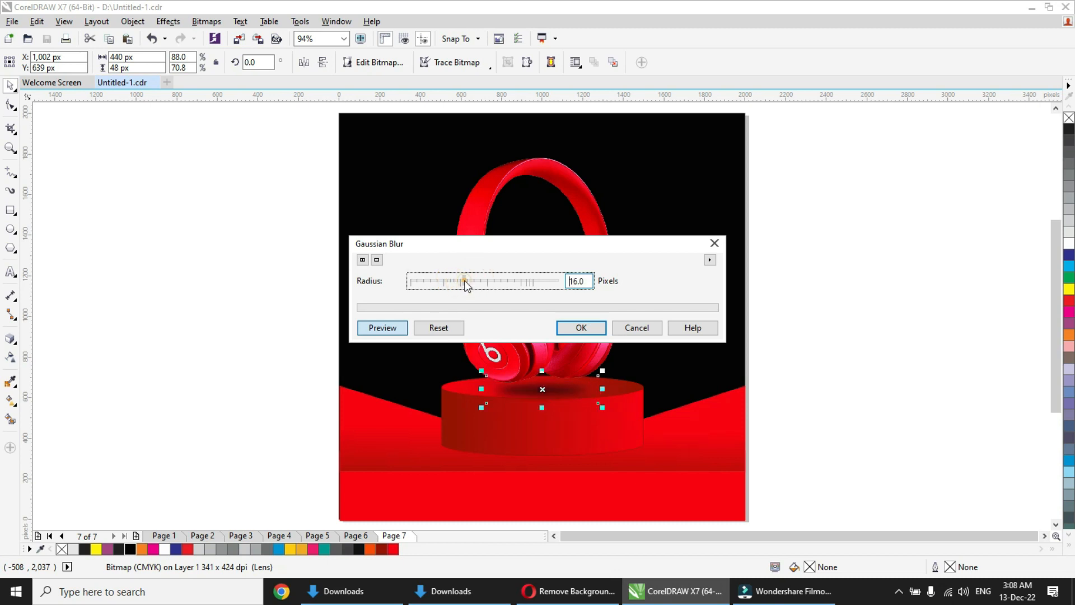
{"action": "left_click", "coordinate": [597, 330]}
{"action": "left_click", "coordinate": [302, 360]}
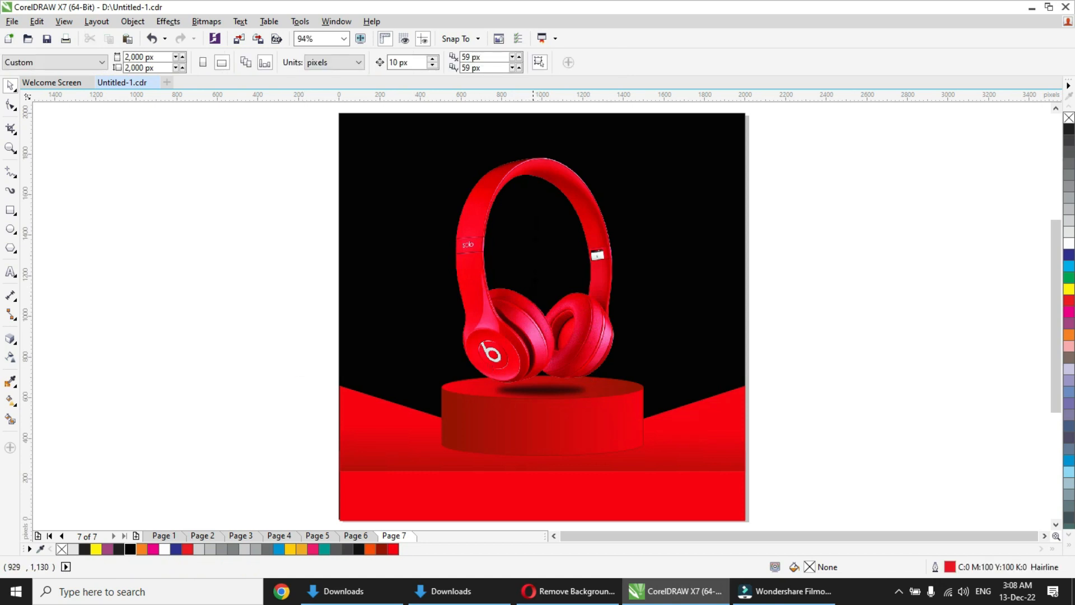
- Shrink the headphones image proportionally to about 660 by 938 px, keeping it resting on the podium
{"action": "left_click", "coordinate": [541, 167]}
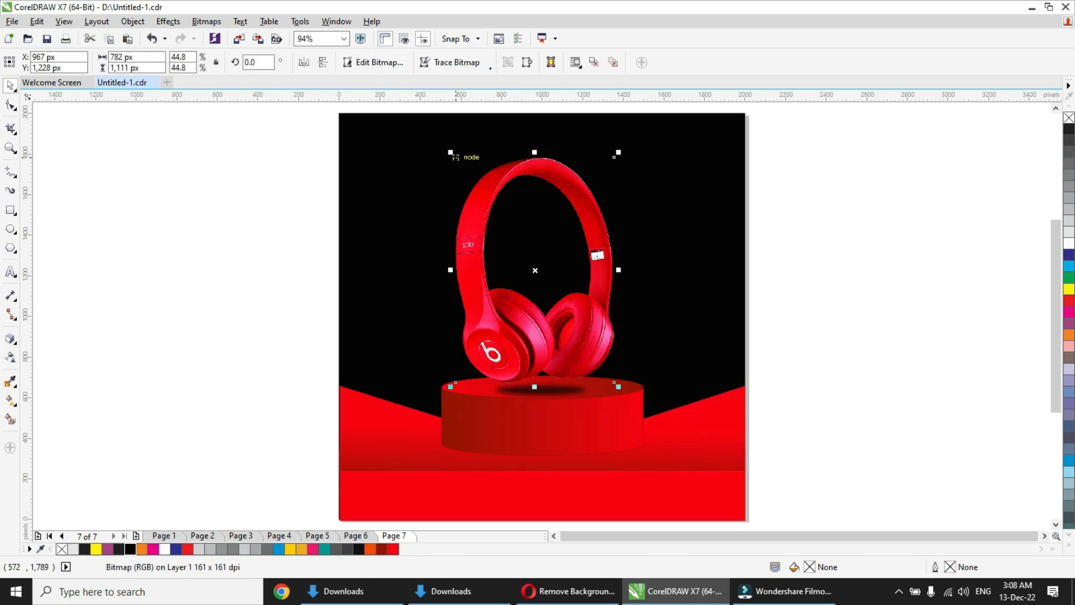
{"action": "left_click_drag", "start_coordinate": [450, 151], "coordinate": [466, 174]}
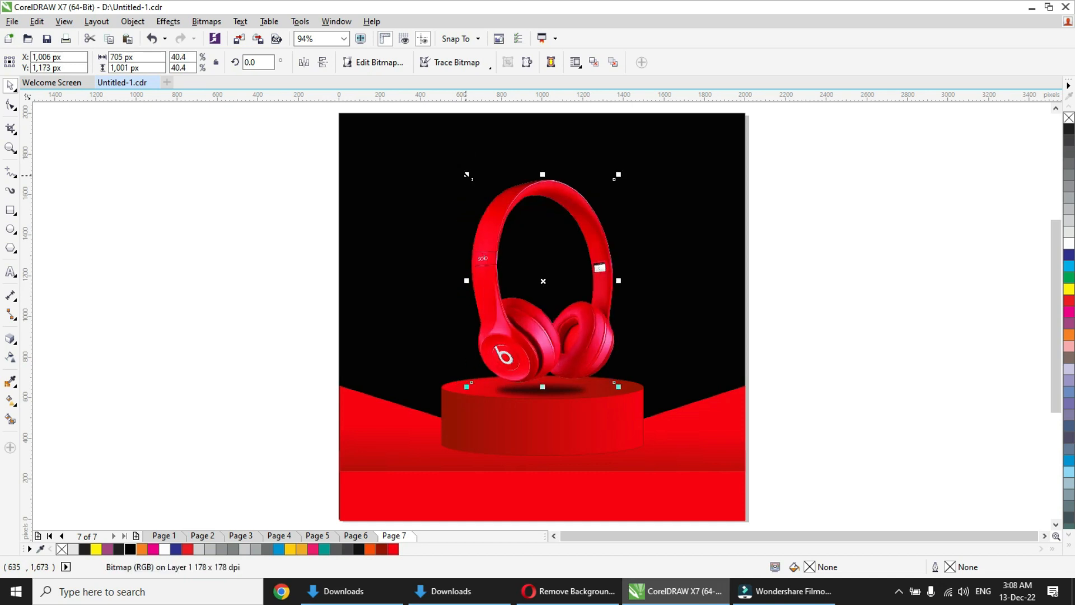
{"action": "left_click_drag", "start_coordinate": [618, 174], "coordinate": [610, 188]}
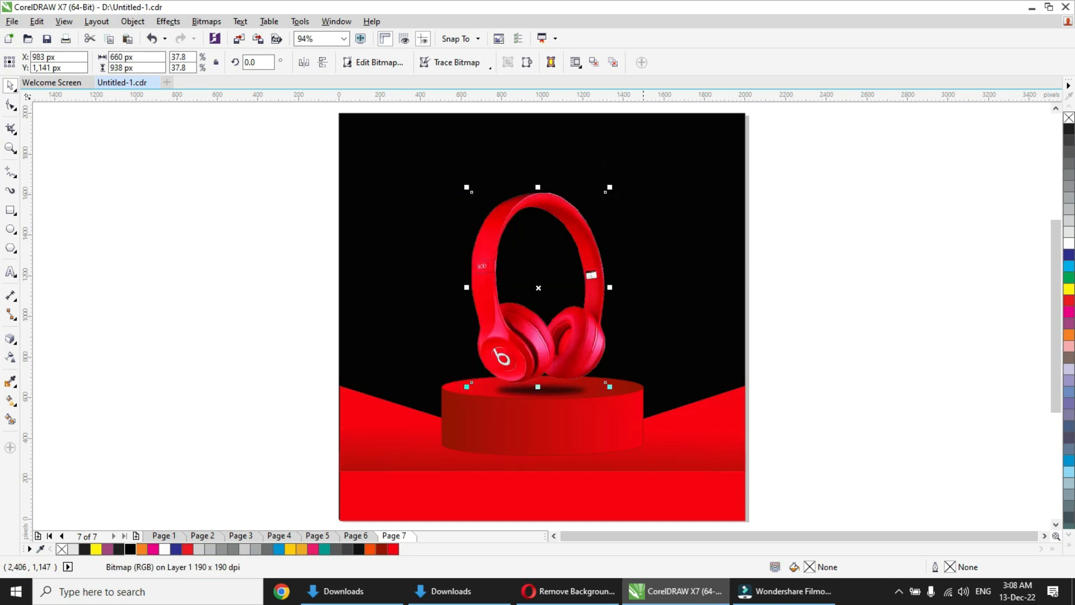
- Add the artistic text "Headphones" on the empty area beside the page
{"action": "left_click", "coordinate": [10, 272]}
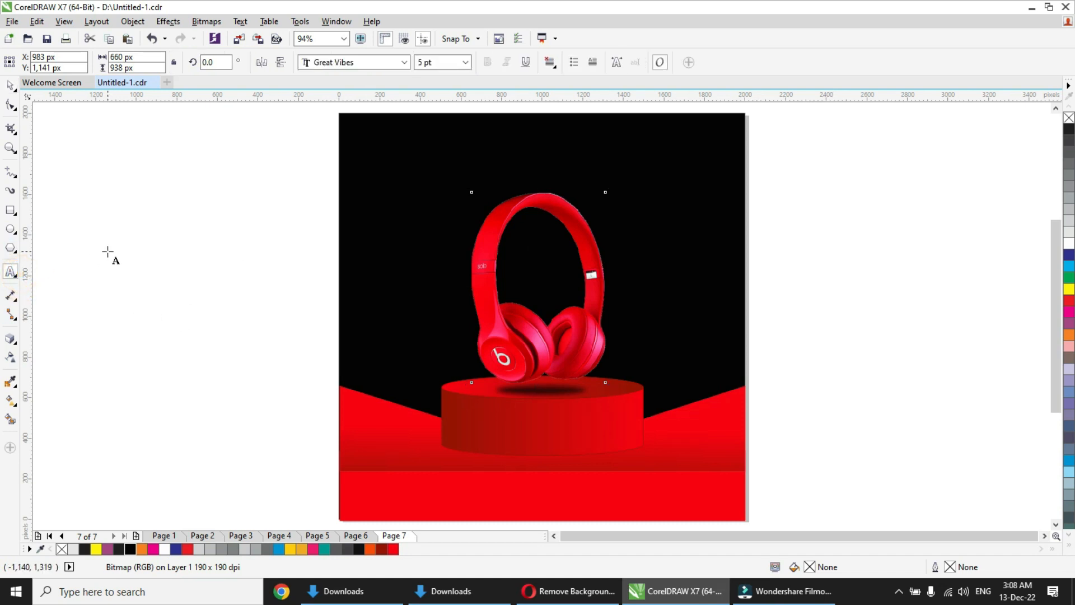
{"action": "left_click", "coordinate": [152, 245]}
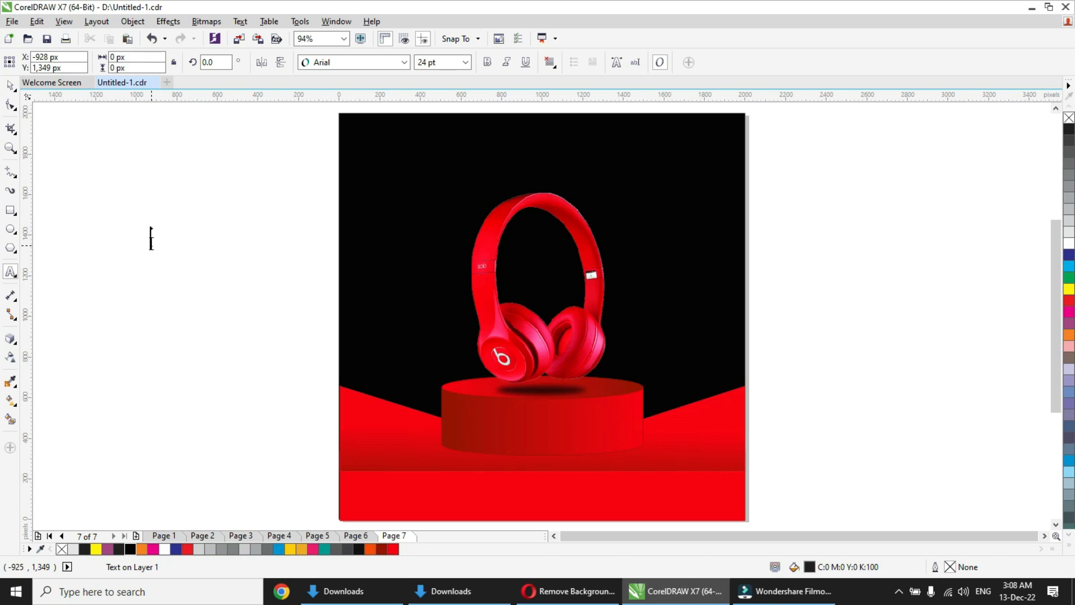
{"action": "type", "text": "he"}
{"action": "key", "text": "BackSpace"}
{"action": "key", "text": "BackSpace"}
{"action": "key", "text": "BackSpace"}
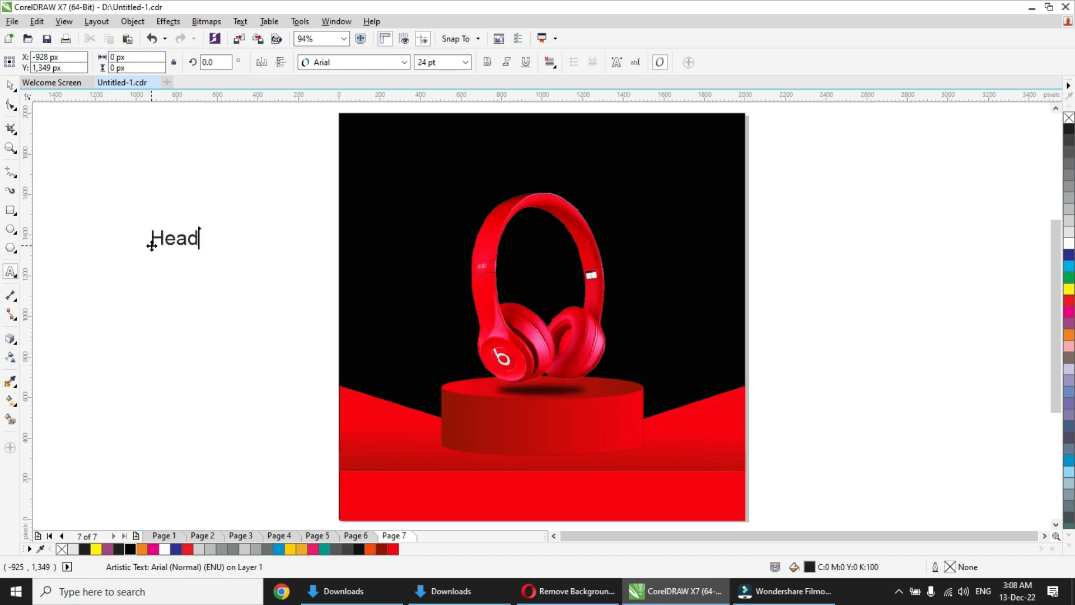
{"action": "type", "text": "Headphones"}
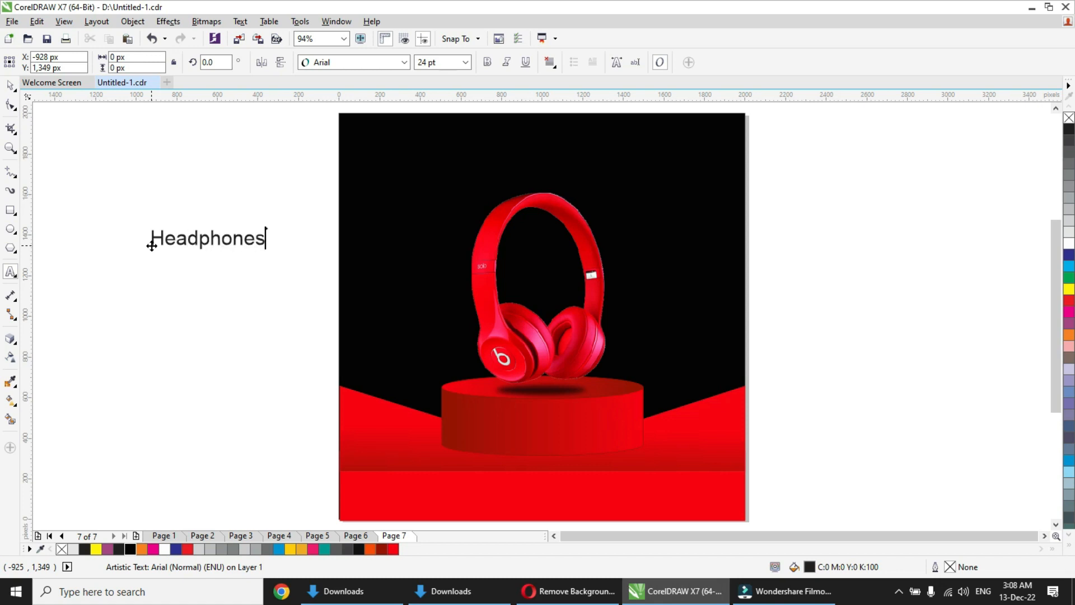
- Move the "Headphones" text onto the page above the headphones and format it in white Arial Rounded MT Bold
{"action": "key", "text": "ctrl+space"}
{"action": "left_click_drag", "start_coordinate": [260, 246], "coordinate": [571, 144]}
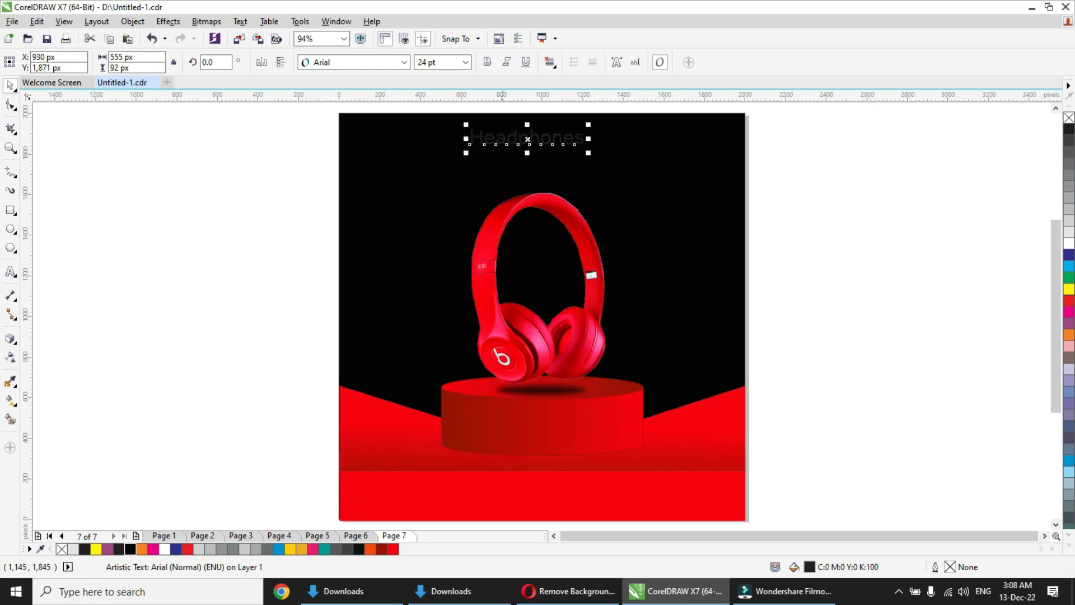
{"action": "left_click", "coordinate": [404, 62]}
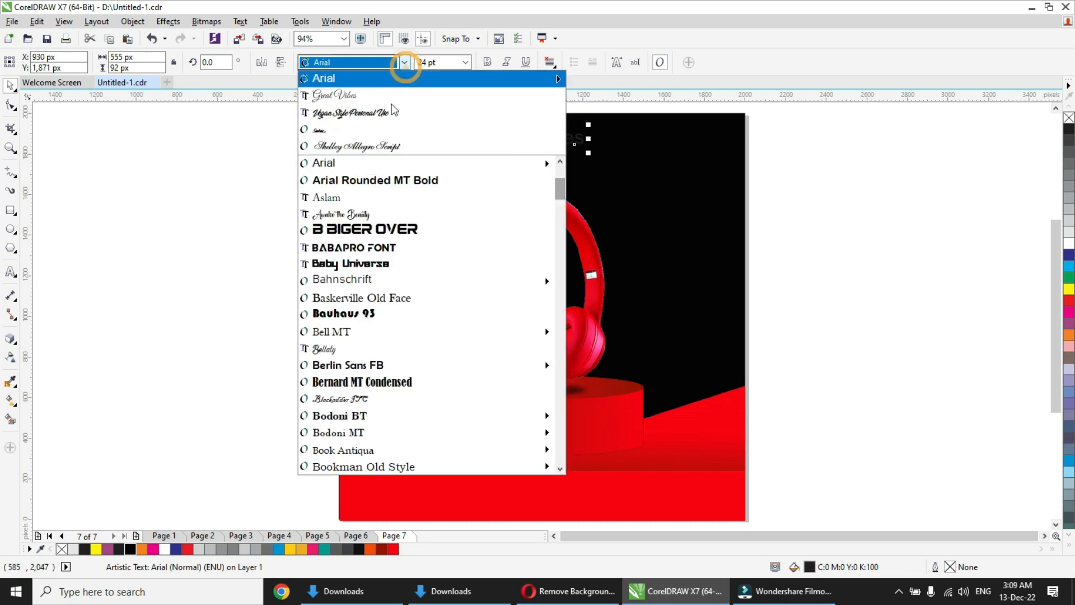
{"action": "left_click", "coordinate": [379, 181]}
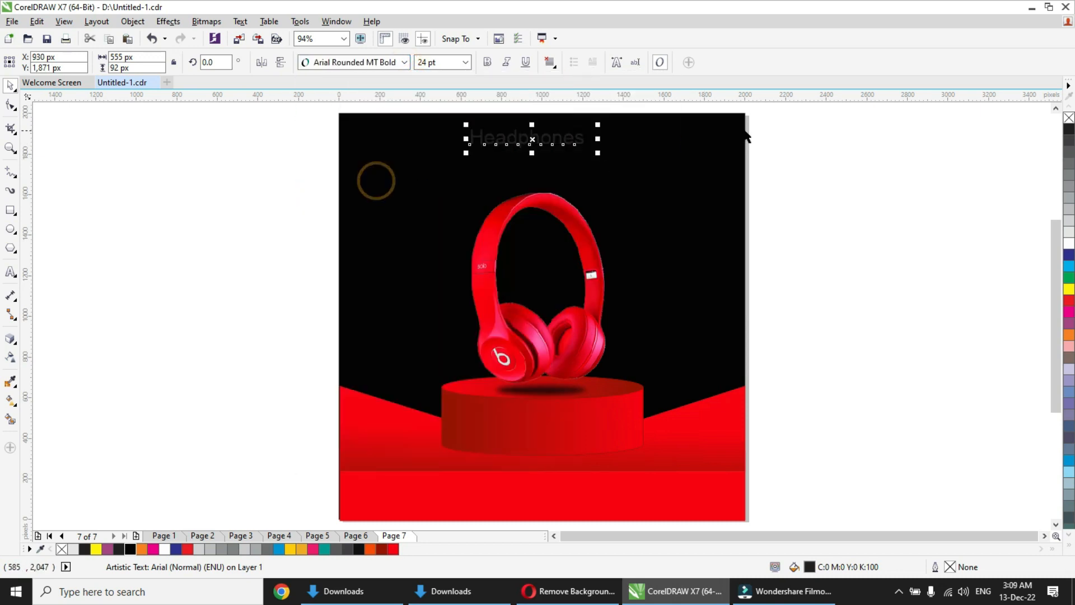
{"action": "left_click", "coordinate": [1070, 245]}
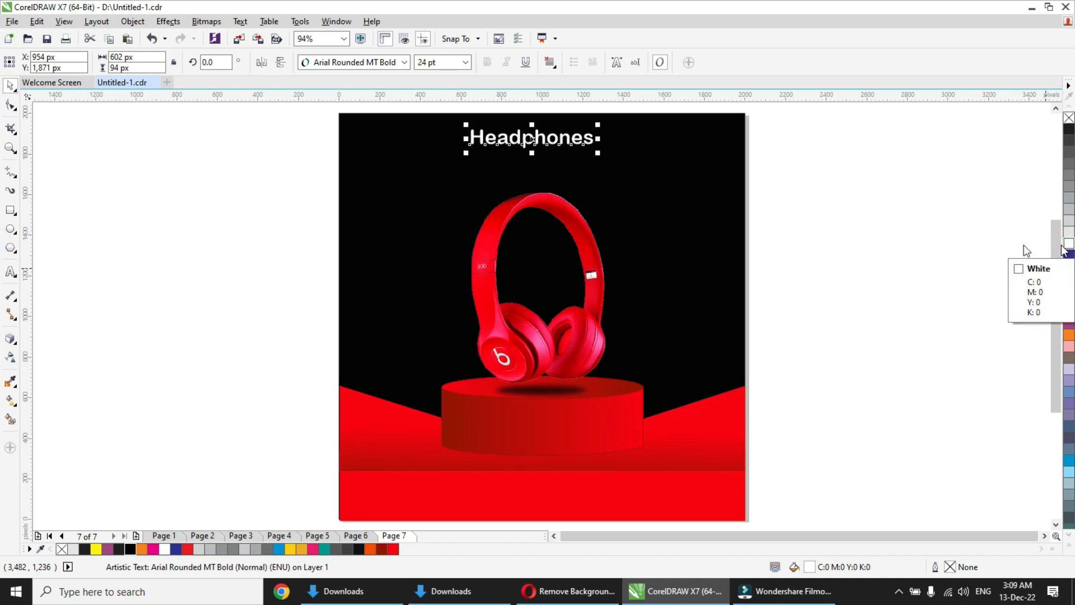
- Enlarge the "Headphones" heading to about 38.7 pt and place a copy directly below it
{"action": "mouse_move", "coordinate": [598, 152]}
{"action": "left_mouse_down"}
{"action": "mouse_move", "coordinate": [632, 159]}
{"action": "mouse_move", "coordinate": [615, 147]}
{"action": "left_mouse_up"}
{"action": "left_click_drag", "start_coordinate": [532, 139], "coordinate": [532, 176]}
- Replace the text of the lower heading copy with "Collection"
{"action": "double_click", "coordinate": [533, 176]}
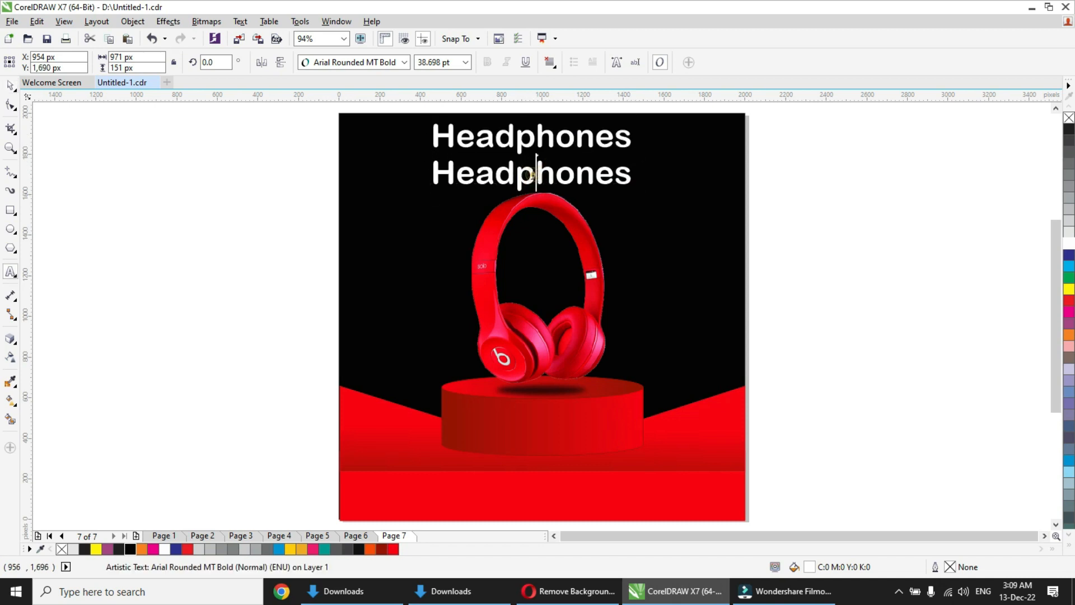
{"action": "double_click", "coordinate": [534, 175]}
{"action": "type", "text": "C"}
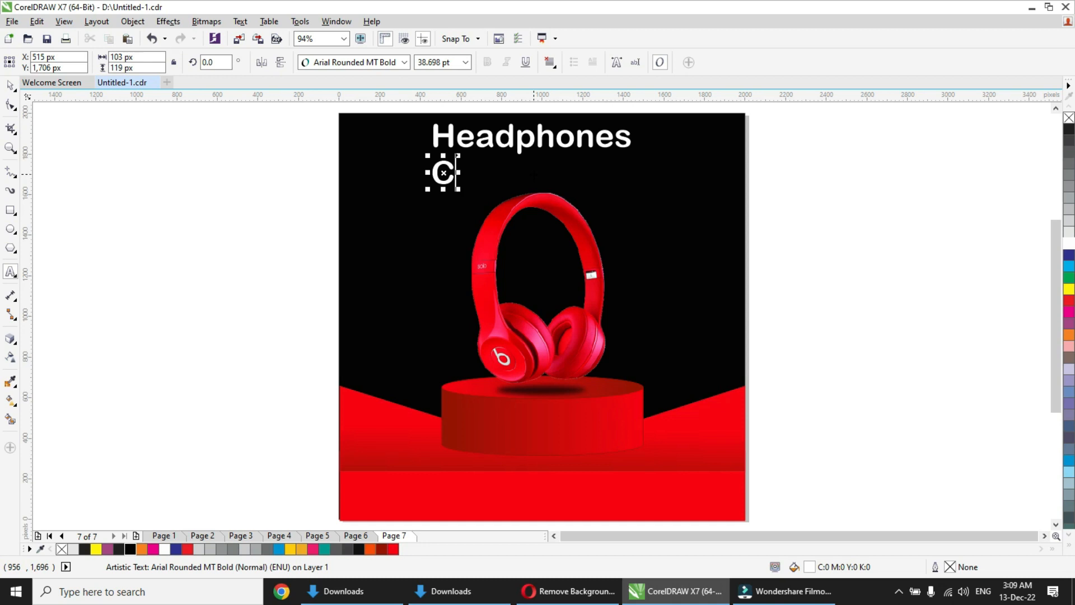
{"action": "type", "text": "ollect"}
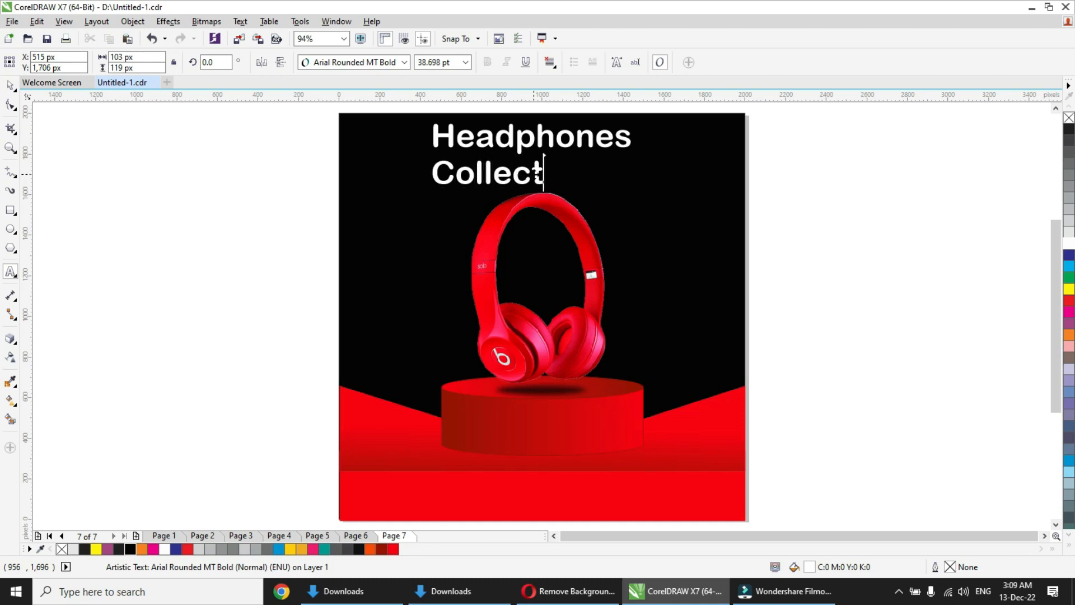
{"action": "type", "text": "ions"}
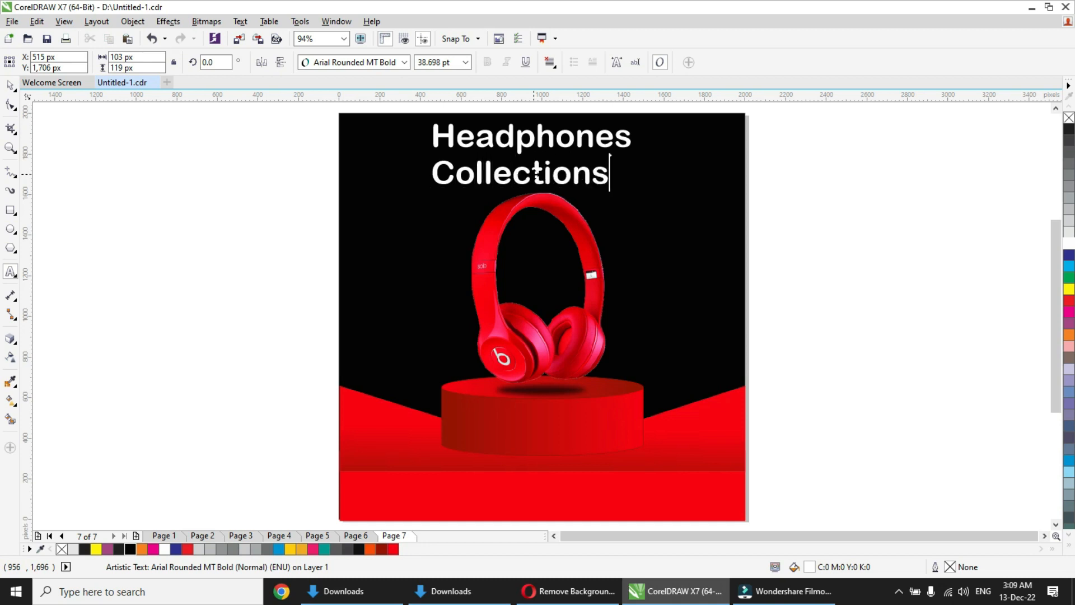
{"action": "key", "text": "BackSpace"}
{"action": "key", "text": "ctrl+space"}
- Align "Collection" horizontally to the centre of the "Headphones" heading
{"action": "left_click", "coordinate": [574, 140], "text": "shift"}
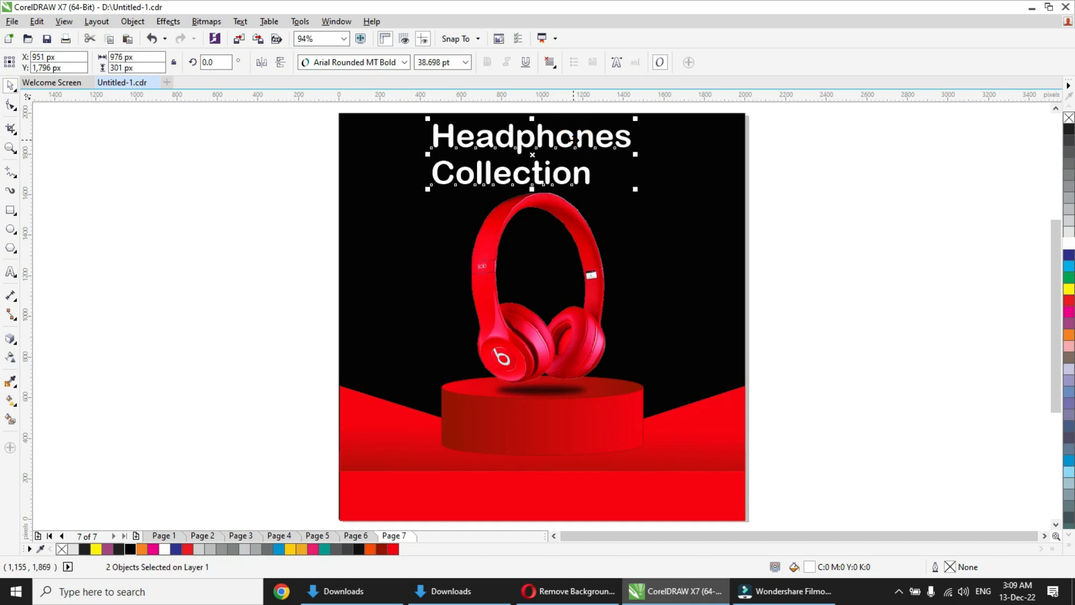
{"action": "key", "text": "c"}
{"action": "left_click", "coordinate": [812, 180]}
- Set the "Collection" text in the Vegan Style Personal Use font and re-centre it under the heading
{"action": "left_click", "coordinate": [587, 179]}
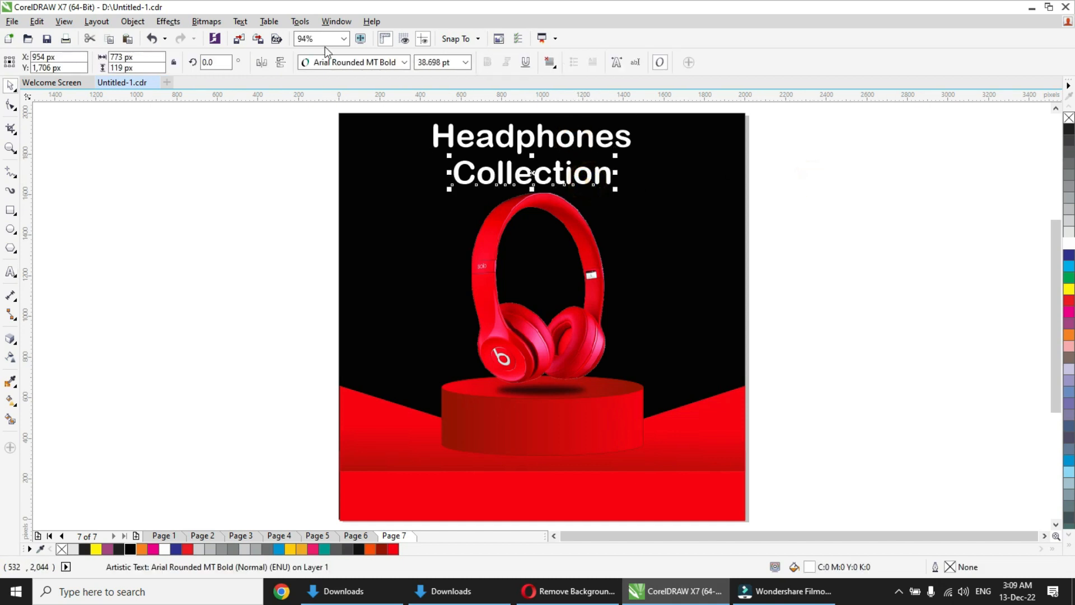
{"action": "left_click", "coordinate": [405, 63]}
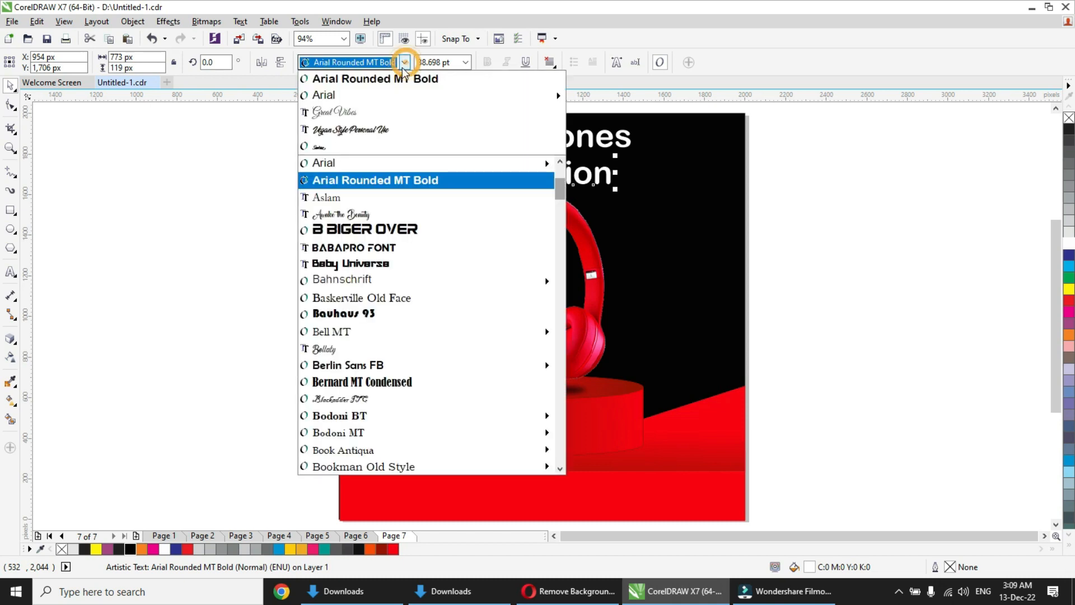
{"action": "left_click", "coordinate": [369, 128]}
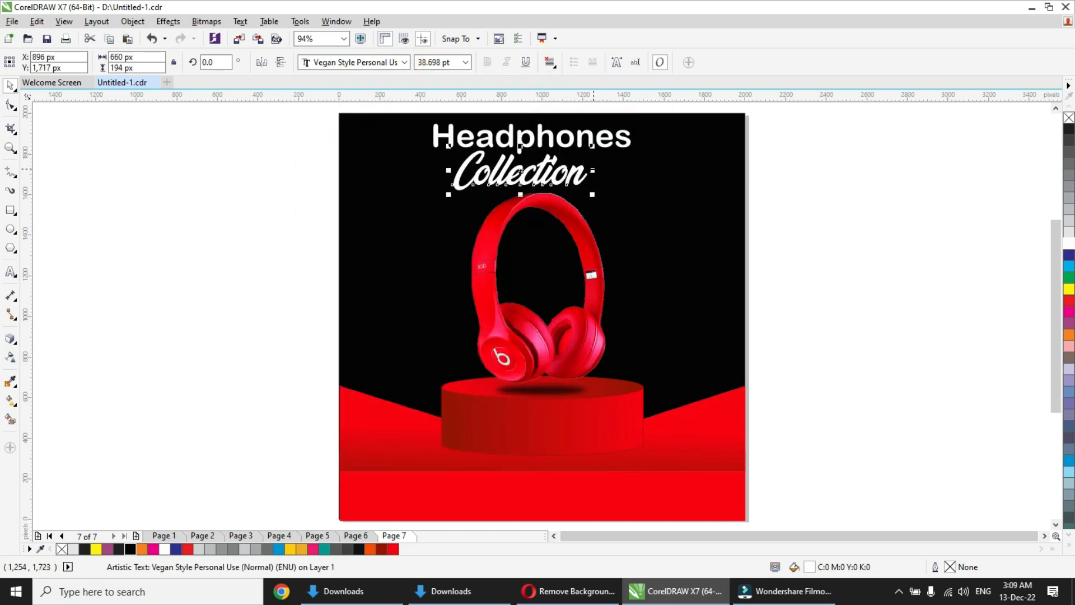
{"action": "left_click_drag", "start_coordinate": [563, 170], "coordinate": [587, 171]}
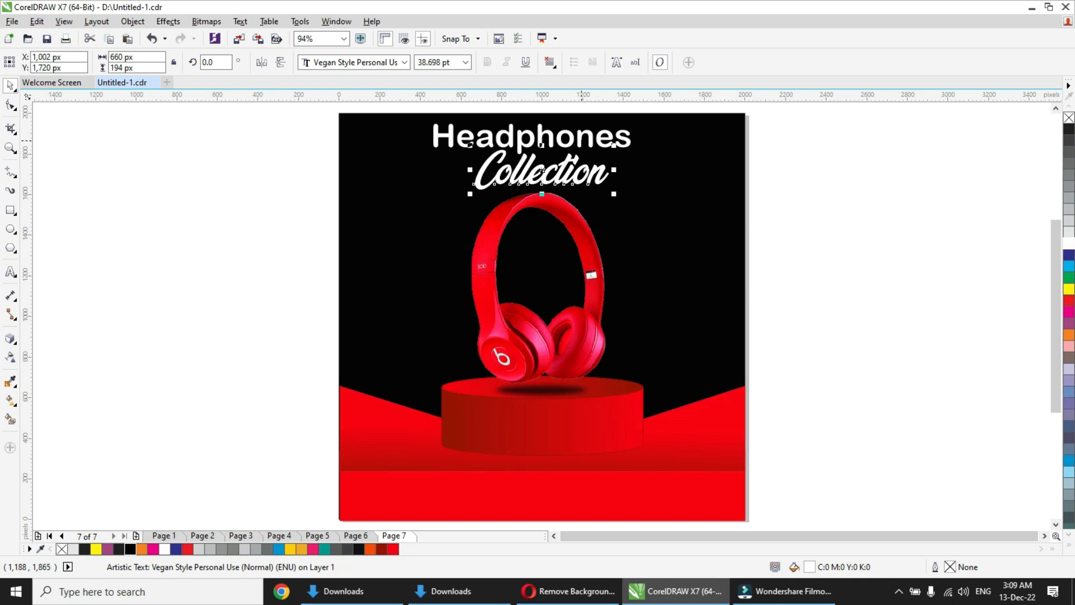
- Retype the "Headphones" heading in capitals as "HEADPHONES"
{"action": "left_click", "coordinate": [581, 138]}
{"action": "triple_click", "coordinate": [581, 138]}
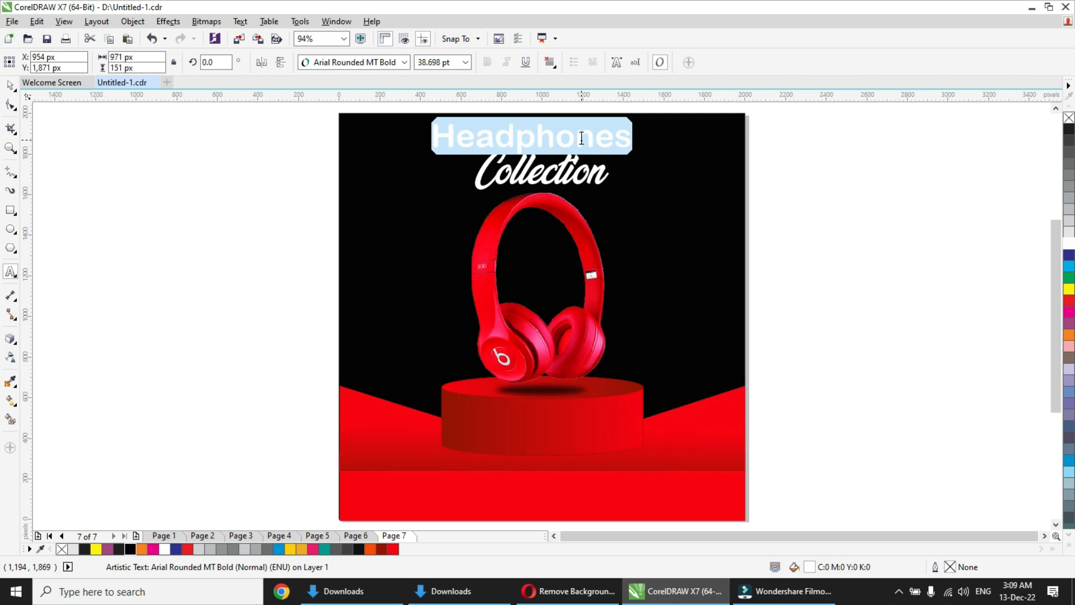
{"action": "type", "text": "HEAD"}
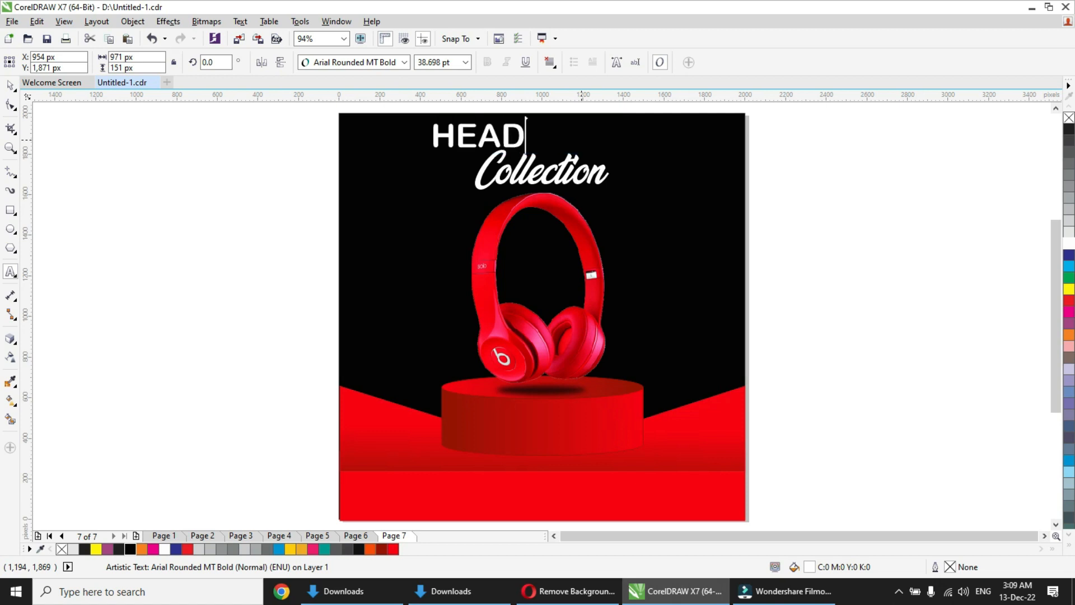
{"action": "type", "text": "PHONES"}
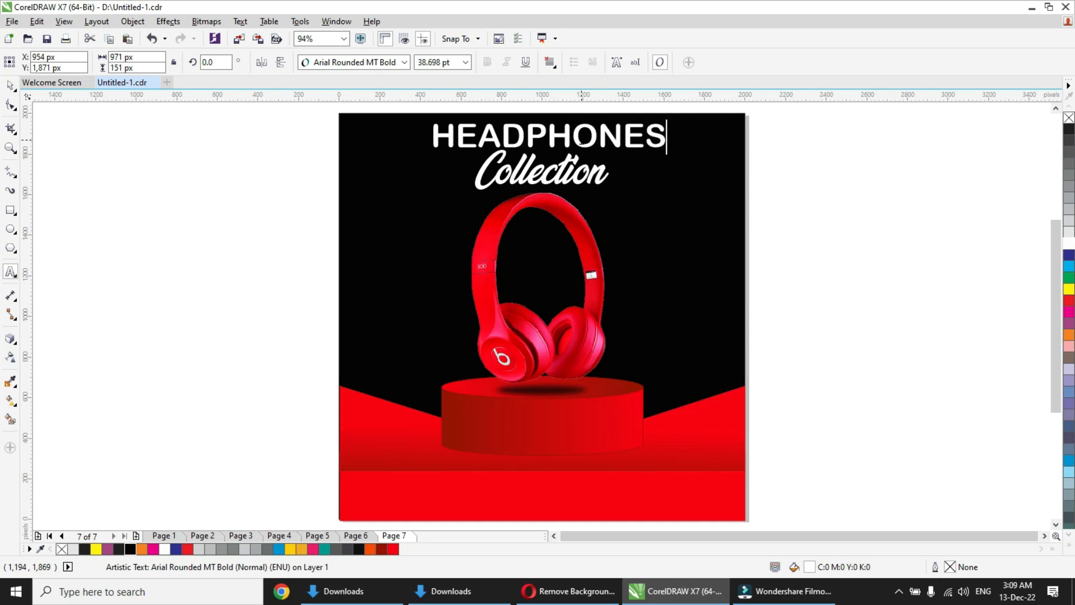
{"action": "key", "text": "ctrl+space"}
- Format the "HEADPHONES" heading in red b Biger Over and centre it above "Collection"
{"action": "left_click", "coordinate": [404, 62]}
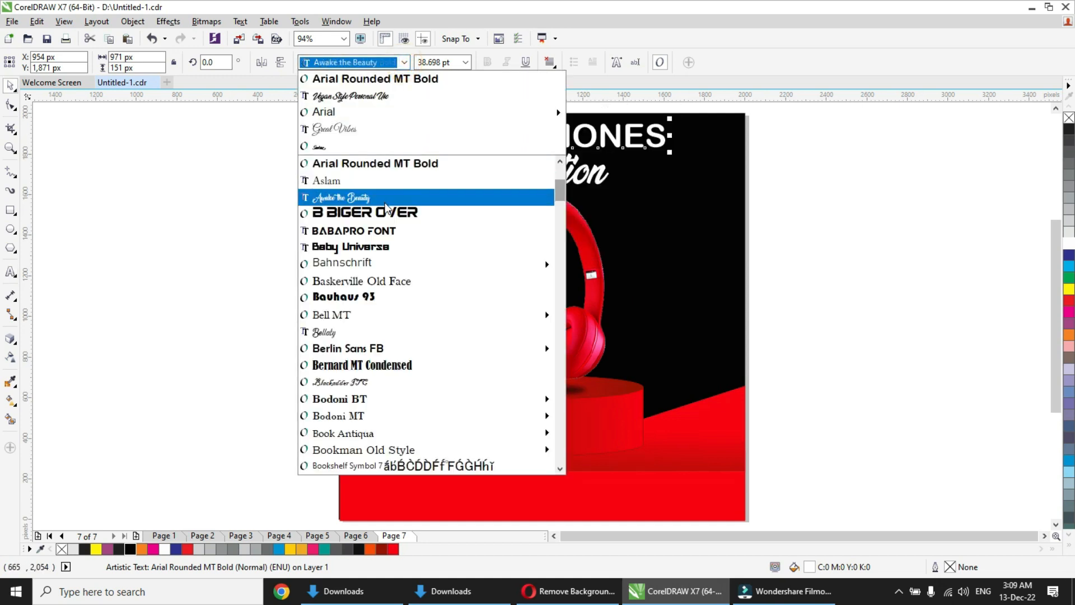
{"action": "left_click", "coordinate": [386, 213]}
{"action": "left_click_drag", "start_coordinate": [531, 134], "coordinate": [506, 135]}
{"action": "left_click", "coordinate": [1069, 302]}
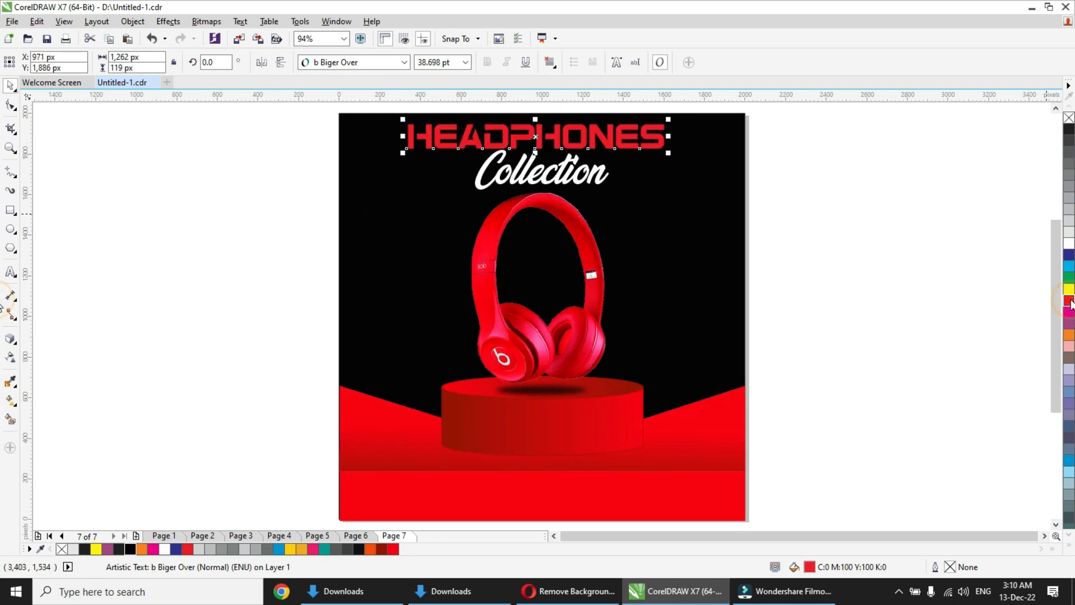
{"action": "left_click", "coordinate": [928, 264]}
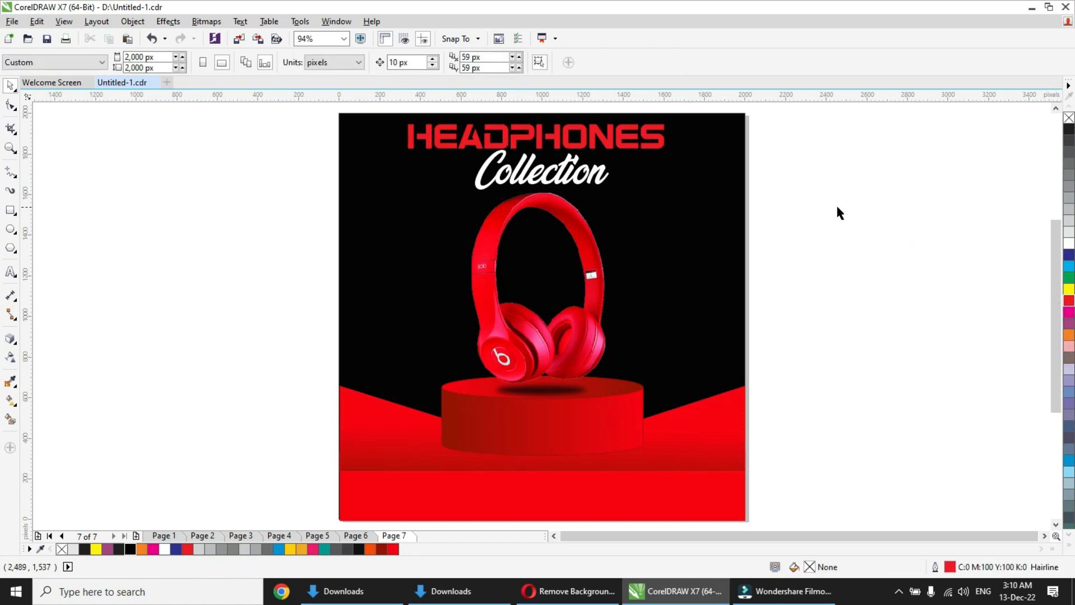
- Move "Collection" to overlap the lower right part of "HEADPHONES" and enlarge it to about 734 by 215 px
{"action": "left_click_drag", "start_coordinate": [571, 175], "coordinate": [603, 164]}
{"action": "left_click", "coordinate": [649, 186]}
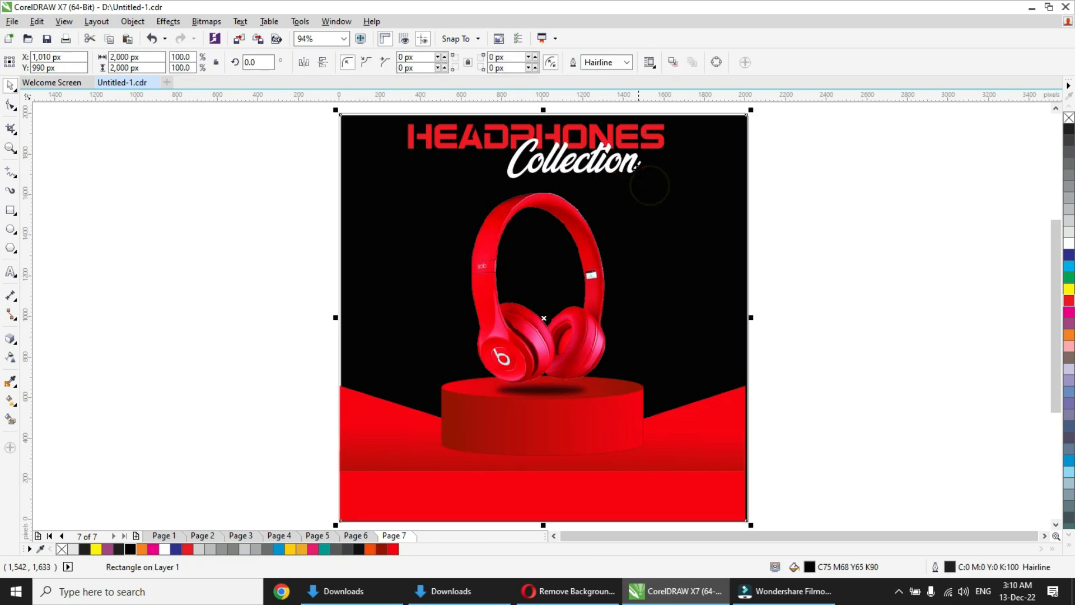
{"action": "left_click", "coordinate": [635, 166]}
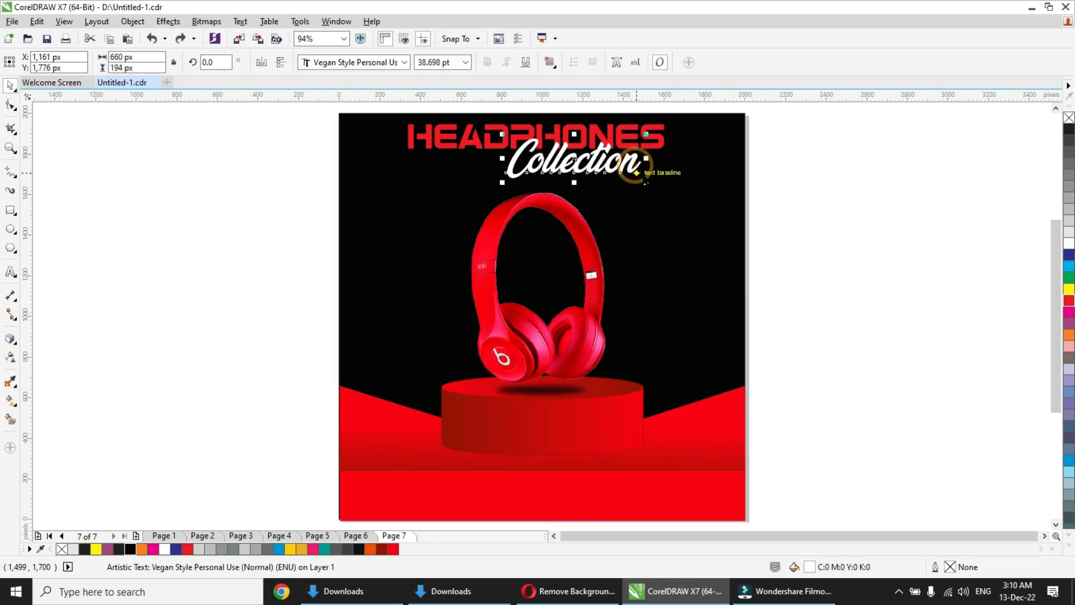
{"action": "left_click_drag", "start_coordinate": [647, 182], "coordinate": [624, 173]}
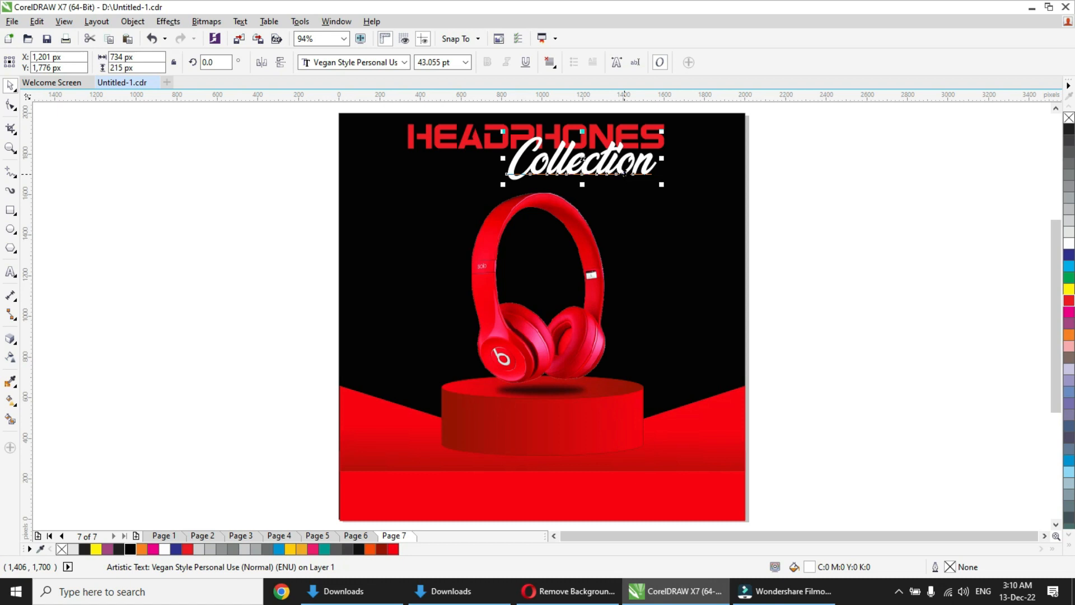
- Draw a circle about 510 px in diameter beside the page and convert it to curves
{"action": "left_click", "coordinate": [11, 229]}
{"action": "left_click_drag", "start_coordinate": [198, 258], "coordinate": [249, 296]}
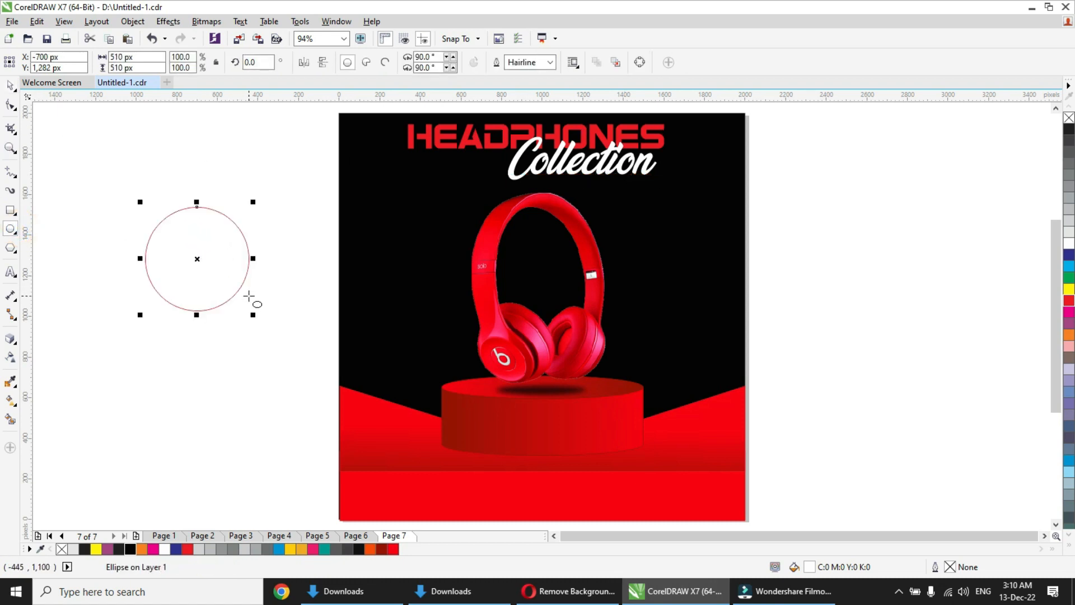
{"action": "key", "text": "space"}
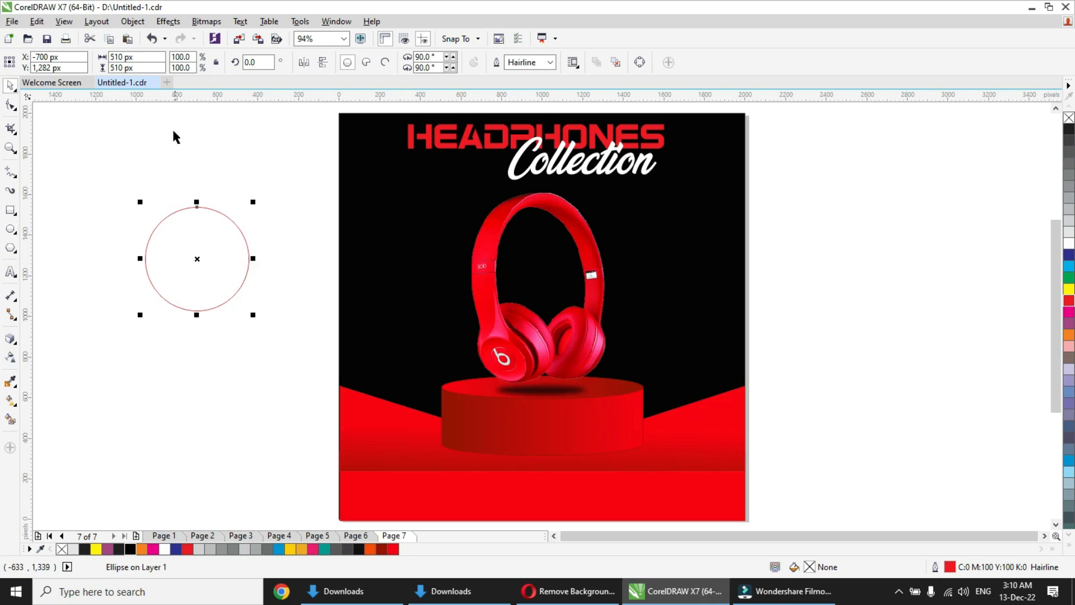
{"action": "left_click", "coordinate": [132, 21]}
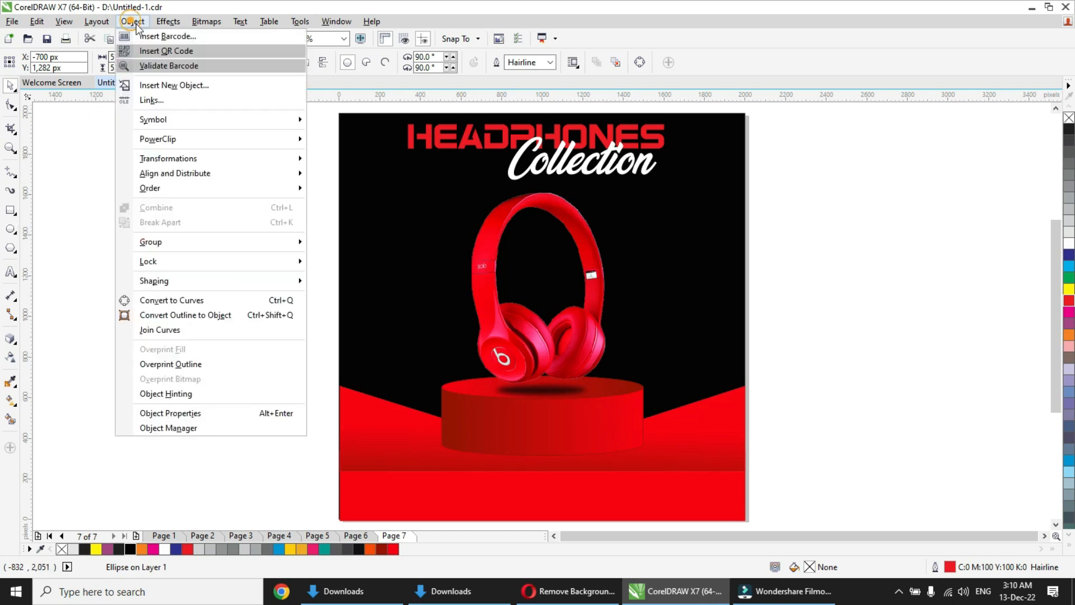
{"action": "left_click", "coordinate": [184, 301]}
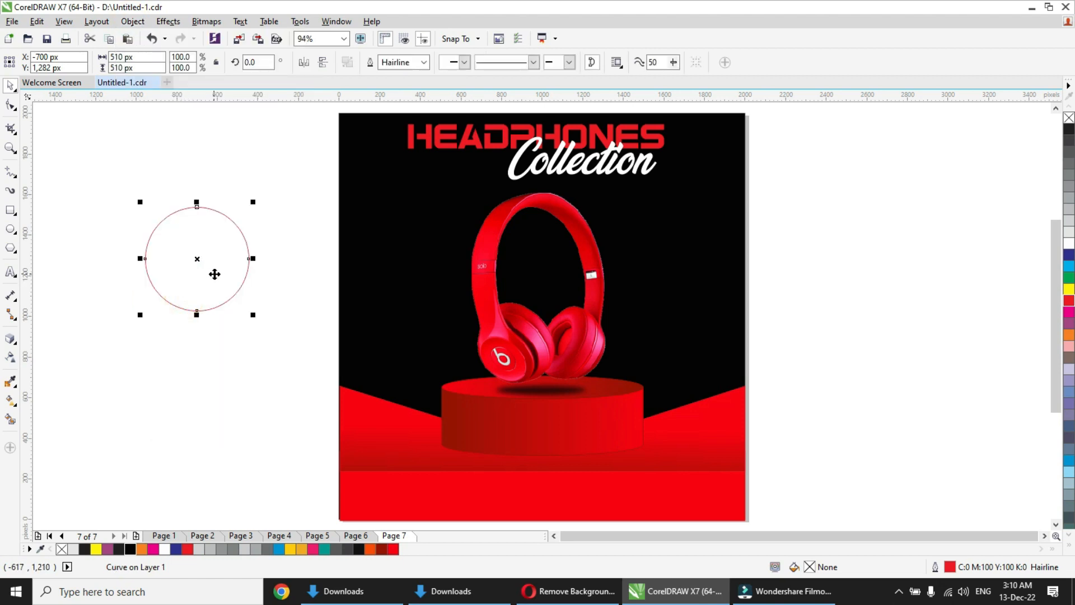
- Add nodes above and below the circle's rightmost node and fill the circle with the same red as the design
{"action": "key", "text": "F10"}
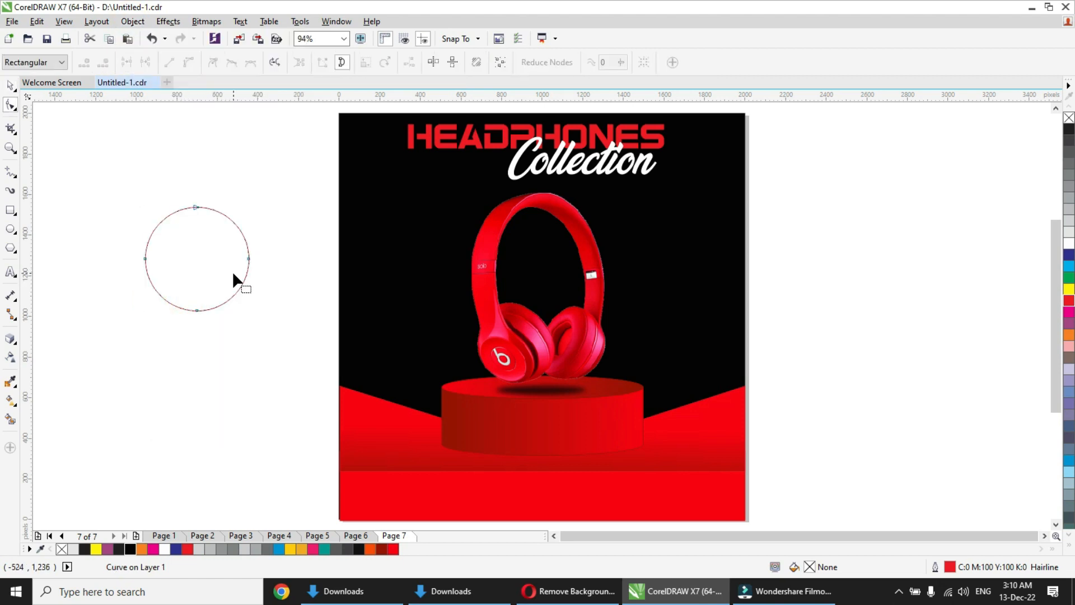
{"action": "double_click", "coordinate": [243, 234]}
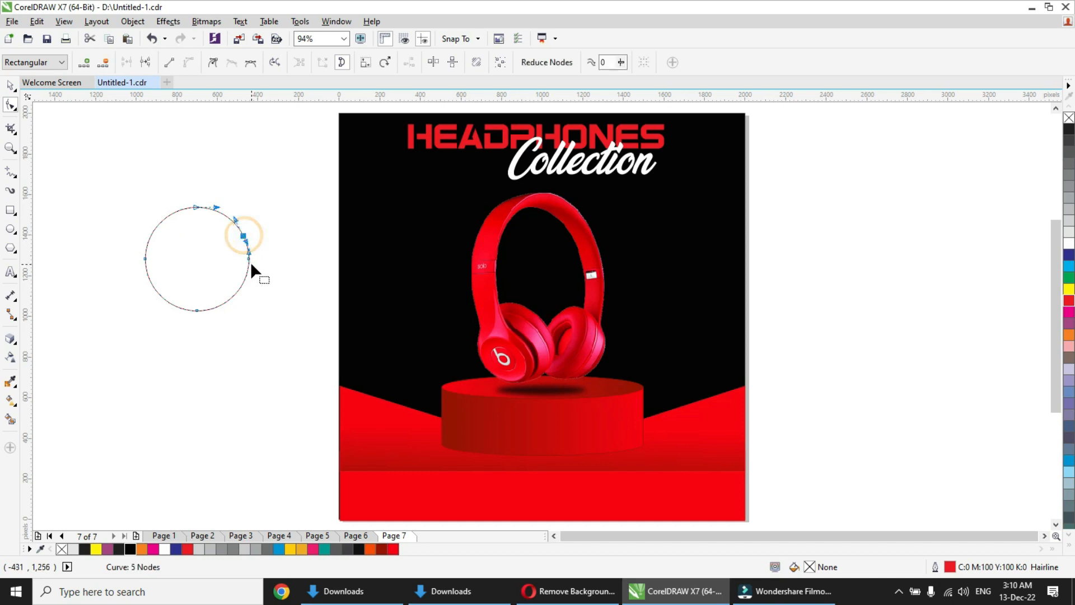
{"action": "left_click_drag", "start_coordinate": [249, 265], "coordinate": [254, 256]}
{"action": "key", "text": "space"}
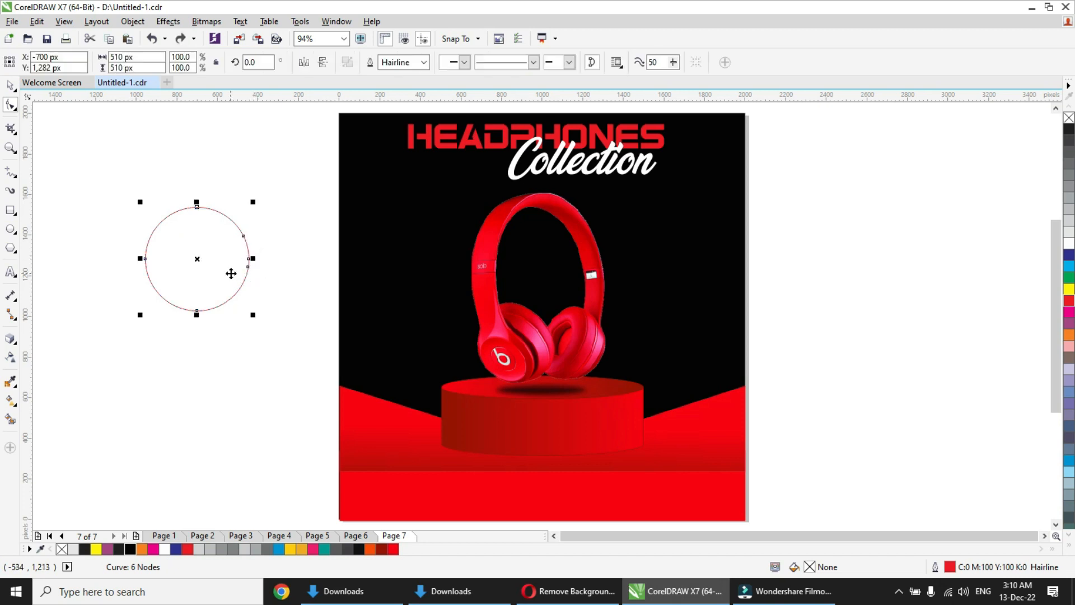
{"action": "left_click", "coordinate": [394, 550]}
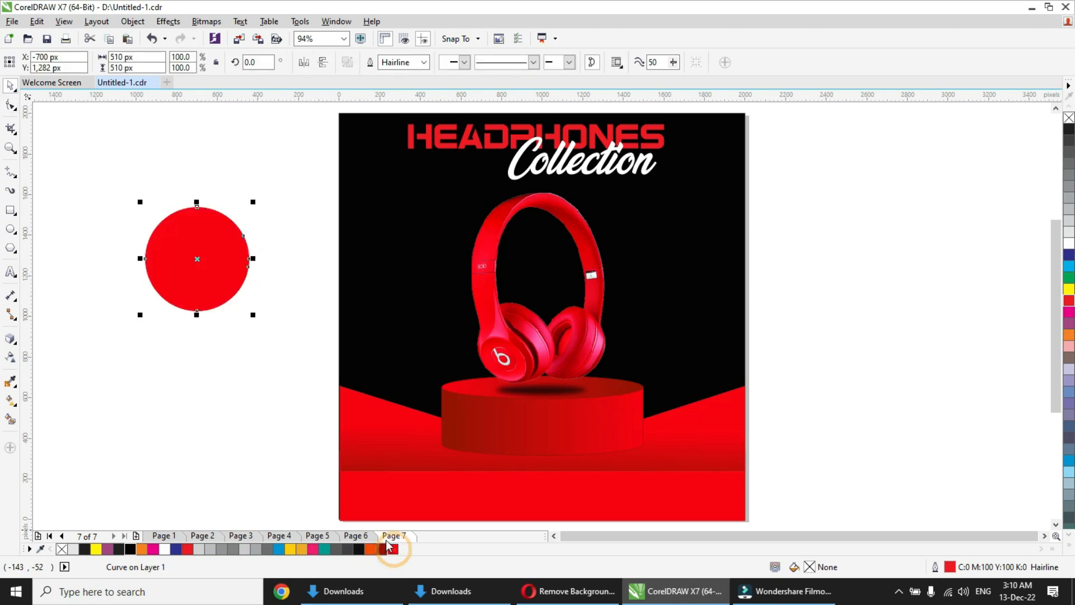
{"action": "key", "text": "space"}
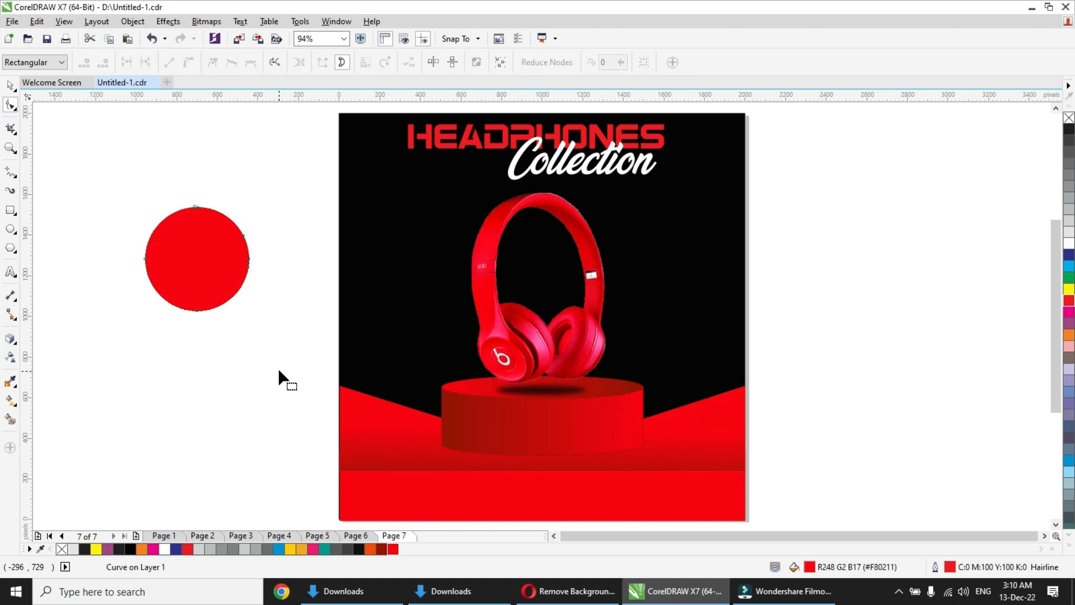
- Pull the circle's right edge node slightly outward to form a small pointed bulge
{"action": "left_click", "coordinate": [250, 259]}
{"action": "left_click_drag", "start_coordinate": [254, 259], "coordinate": [249, 256]}
{"action": "left_click", "coordinate": [247, 254]}
{"action": "left_click", "coordinate": [244, 236]}
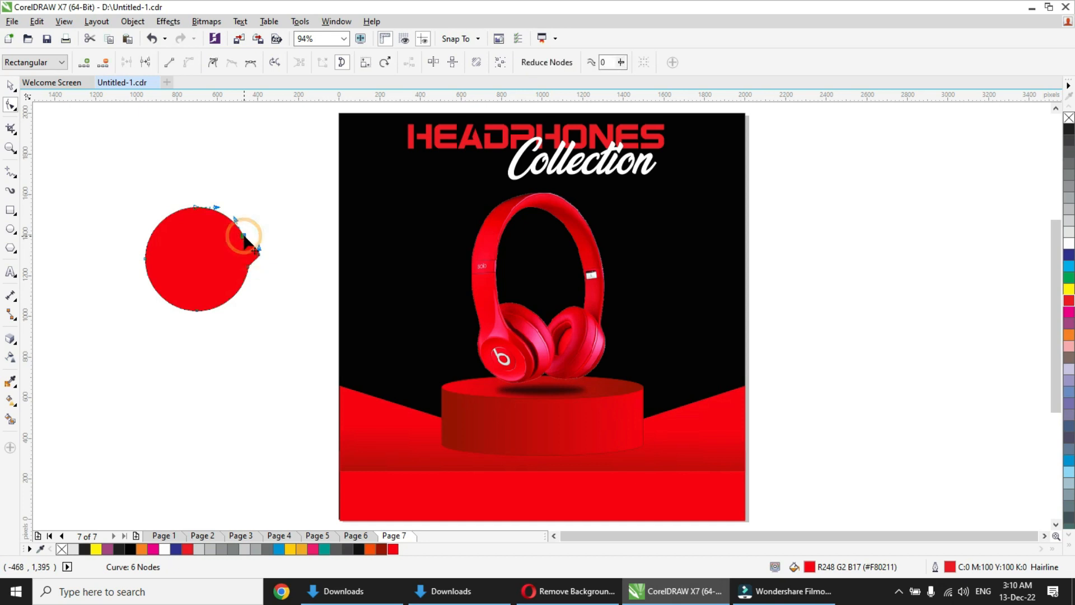
{"action": "left_click", "coordinate": [246, 253]}
{"action": "mouse_move", "coordinate": [260, 253]}
{"action": "left_mouse_down"}
{"action": "mouse_move", "coordinate": [243, 258]}
{"action": "mouse_move", "coordinate": [254, 254]}
{"action": "left_mouse_up"}
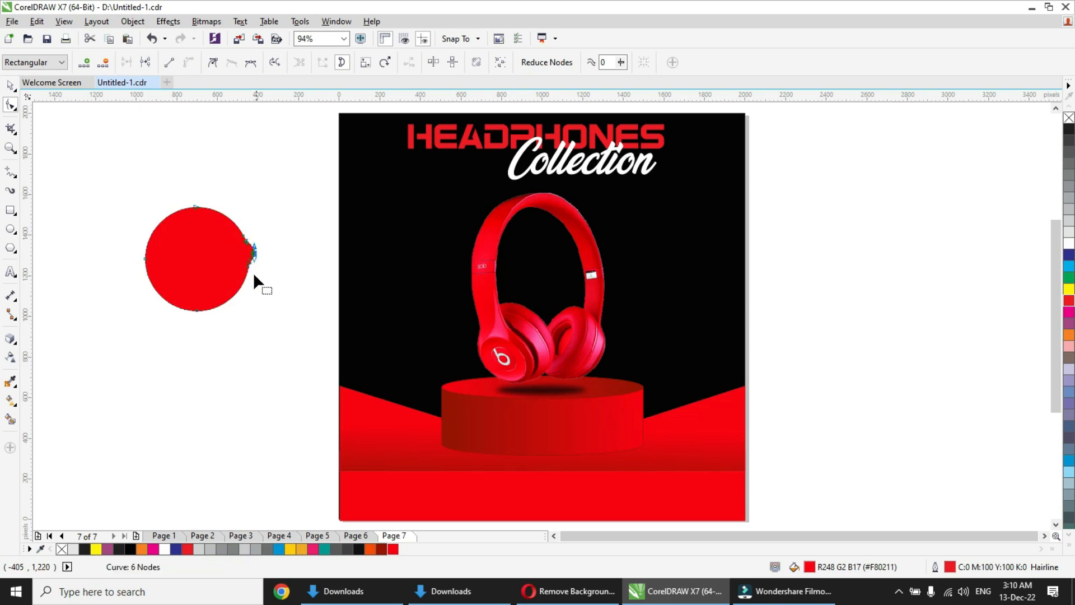
- Add nodes on the circle's left edge and reshape them into a small notch
{"action": "double_click", "coordinate": [146, 253]}
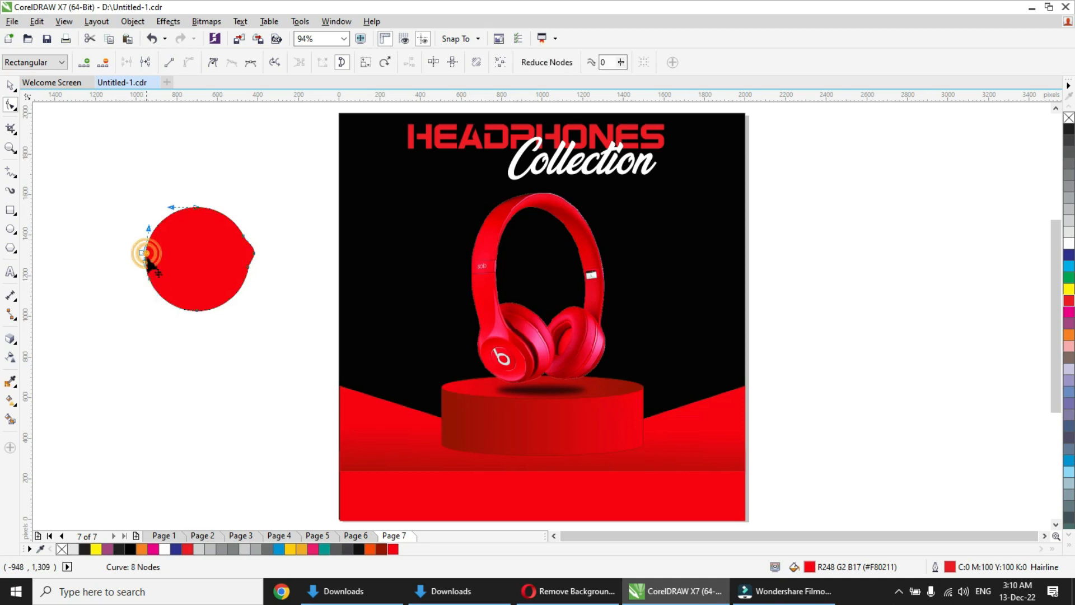
{"action": "mouse_move", "coordinate": [146, 257]}
{"action": "left_mouse_down"}
{"action": "mouse_move", "coordinate": [159, 259]}
{"action": "mouse_move", "coordinate": [158, 281]}
{"action": "mouse_move", "coordinate": [152, 263]}
{"action": "mouse_move", "coordinate": [139, 270]}
{"action": "left_mouse_up"}
{"action": "left_click", "coordinate": [153, 260]}
{"action": "left_click", "coordinate": [12, 87]}
{"action": "left_click", "coordinate": [76, 172]}
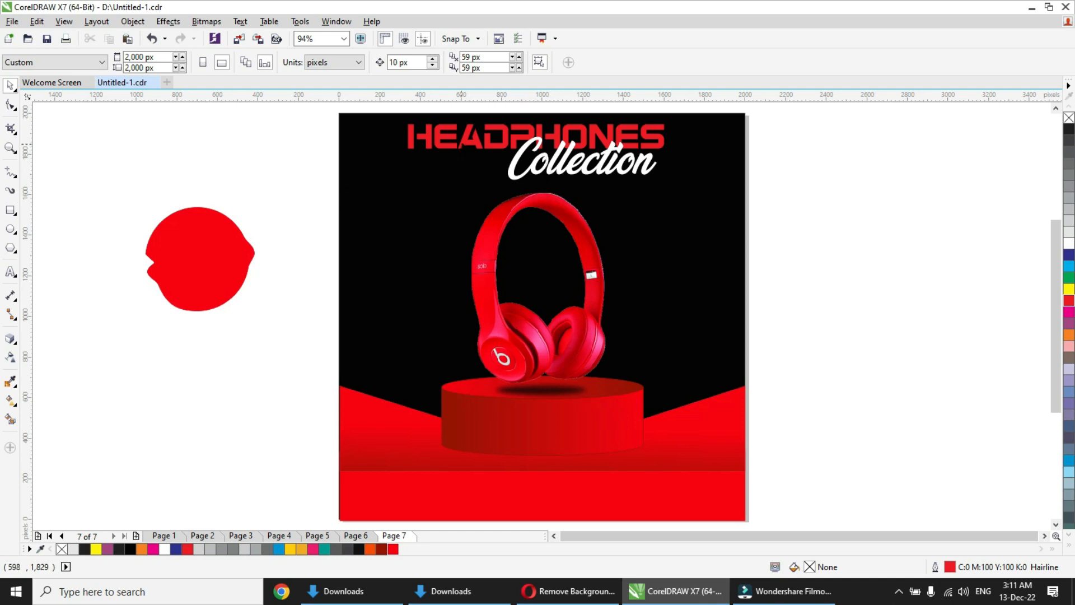
- Add the text "50% off" and centre it on the red badge shape
{"action": "left_click", "coordinate": [10, 272]}
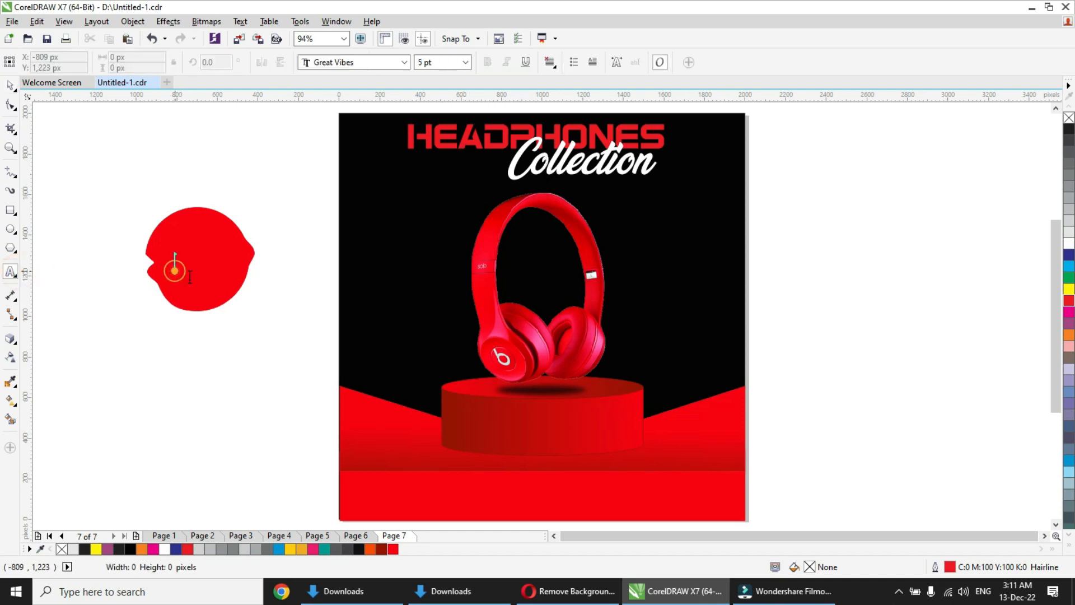
{"action": "type", "text": "70"}
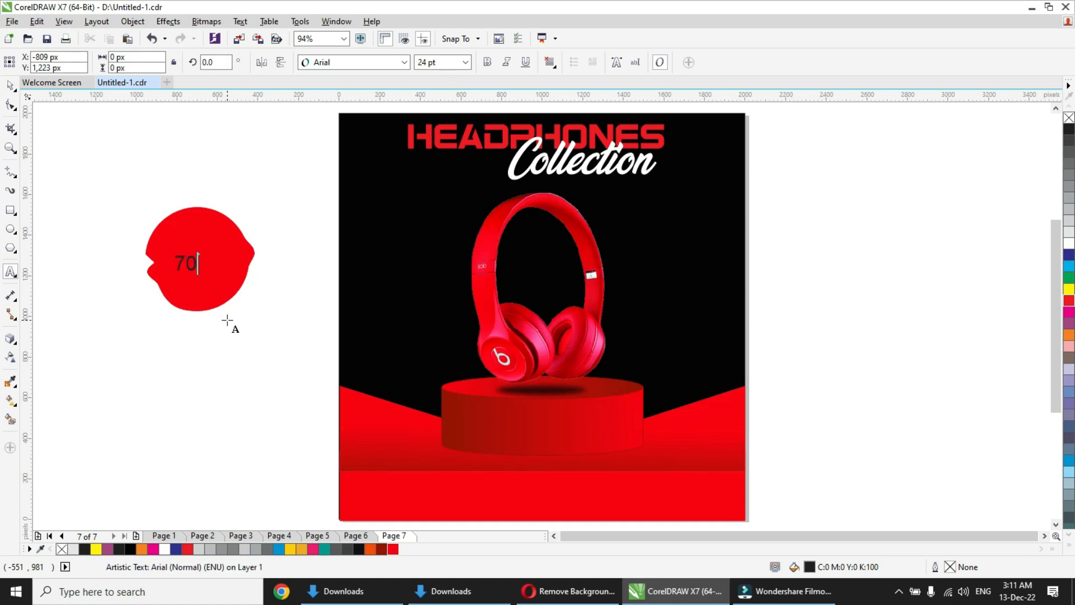
{"action": "key", "text": "BackSpace"}
{"action": "key", "text": "BackSpace"}
{"action": "type", "text": "50% off"}
{"action": "key", "text": "ctrl+space"}
{"action": "left_click_drag", "start_coordinate": [209, 264], "coordinate": [200, 259]}
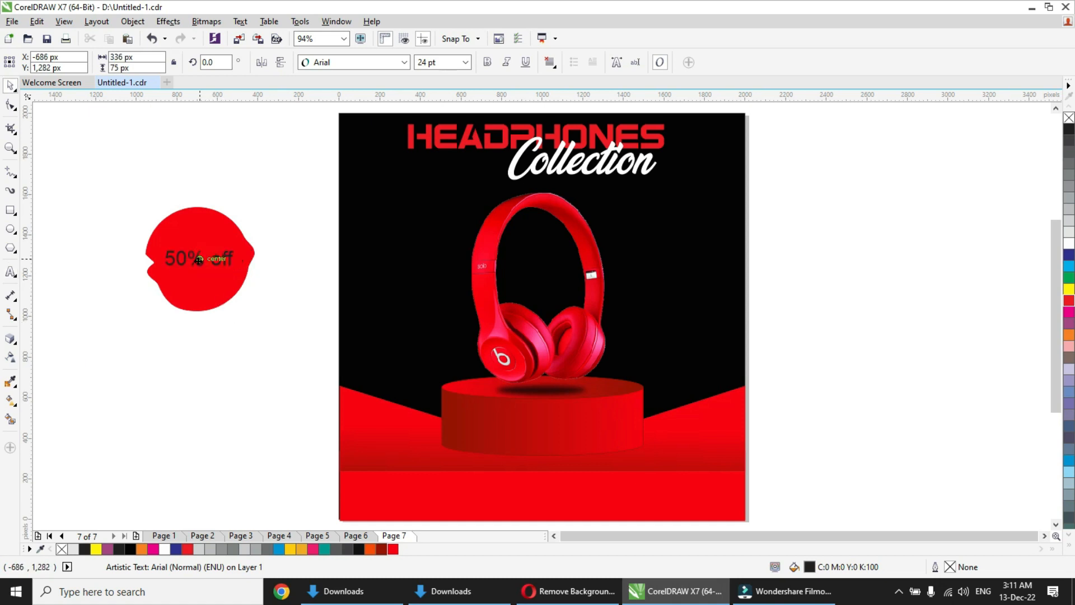
- Set the "50% off" text in Babapro Font, scale it to fit inside the badge and fill it white
{"action": "left_click", "coordinate": [404, 62]}
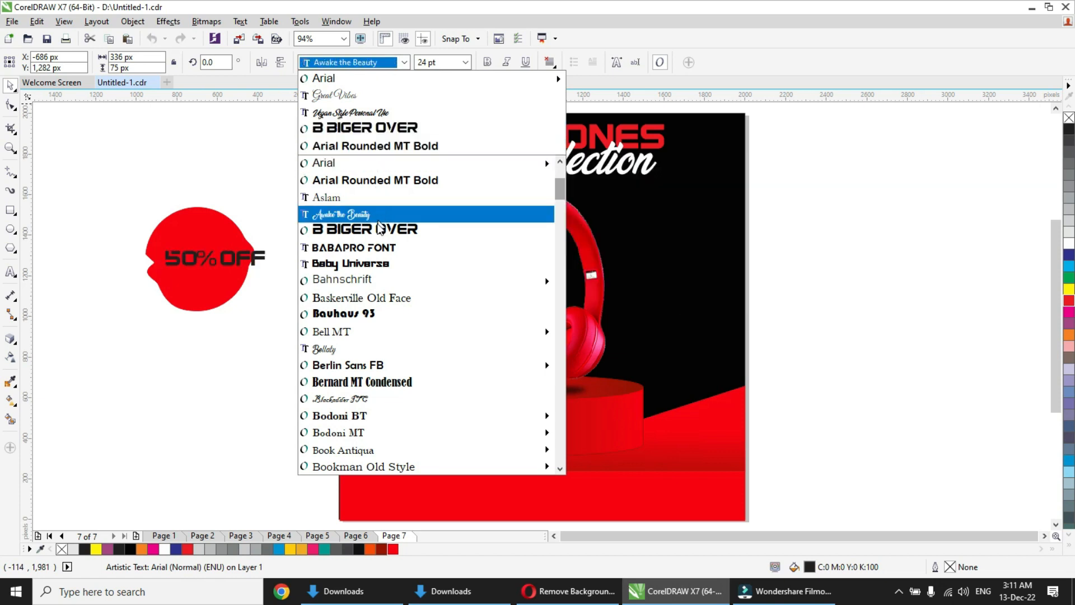
{"action": "left_click", "coordinate": [377, 248]}
{"action": "left_click_drag", "start_coordinate": [261, 243], "coordinate": [253, 247]}
{"action": "left_click", "coordinate": [165, 549]}
- Scale the badge with its text to about 403 by 384 px and place a copy beside the headphones, above the podium's right side
{"action": "left_click_drag", "start_coordinate": [127, 200], "coordinate": [283, 367]}
{"action": "left_click_drag", "start_coordinate": [259, 317], "coordinate": [230, 289]}
{"action": "left_click_drag", "start_coordinate": [192, 244], "coordinate": [688, 332]}
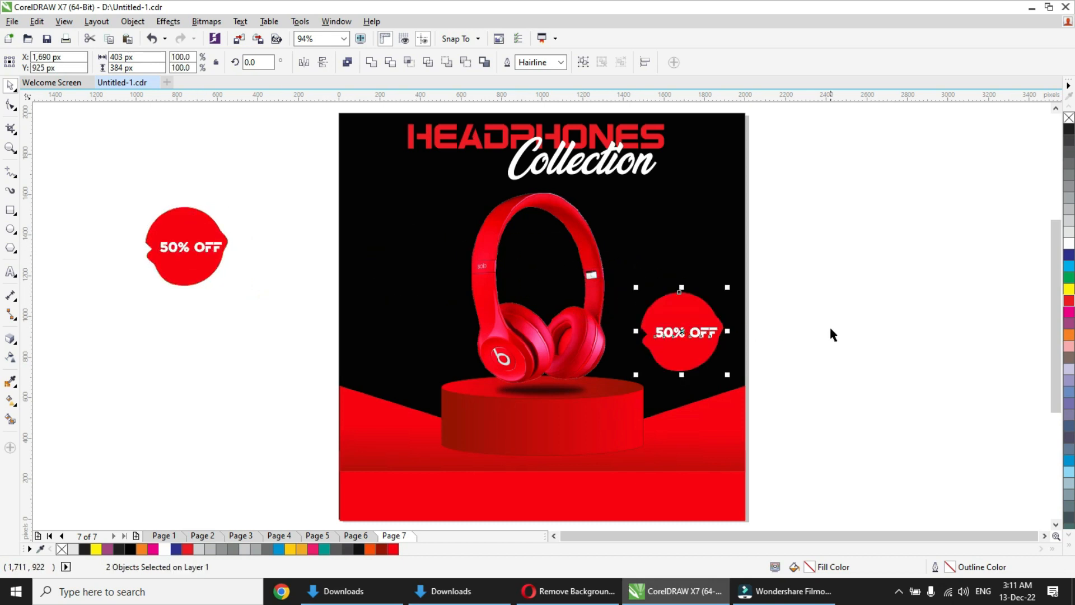
- Delete the original badge and its text outside the page
{"action": "left_click", "coordinate": [831, 330]}
{"action": "left_click_drag", "start_coordinate": [120, 177], "coordinate": [277, 344]}
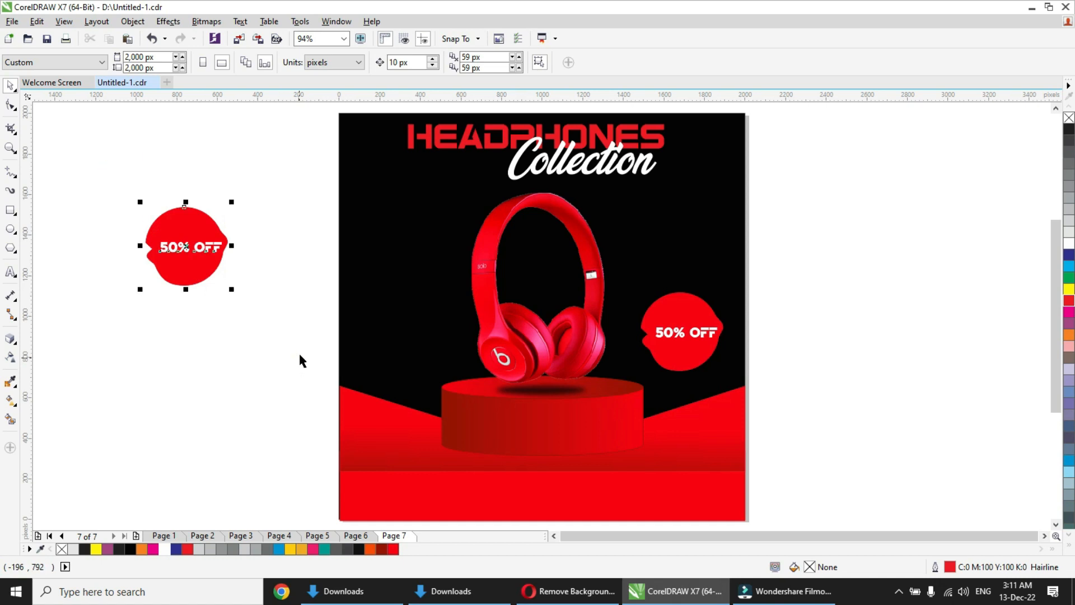
{"action": "key", "text": "Delete"}
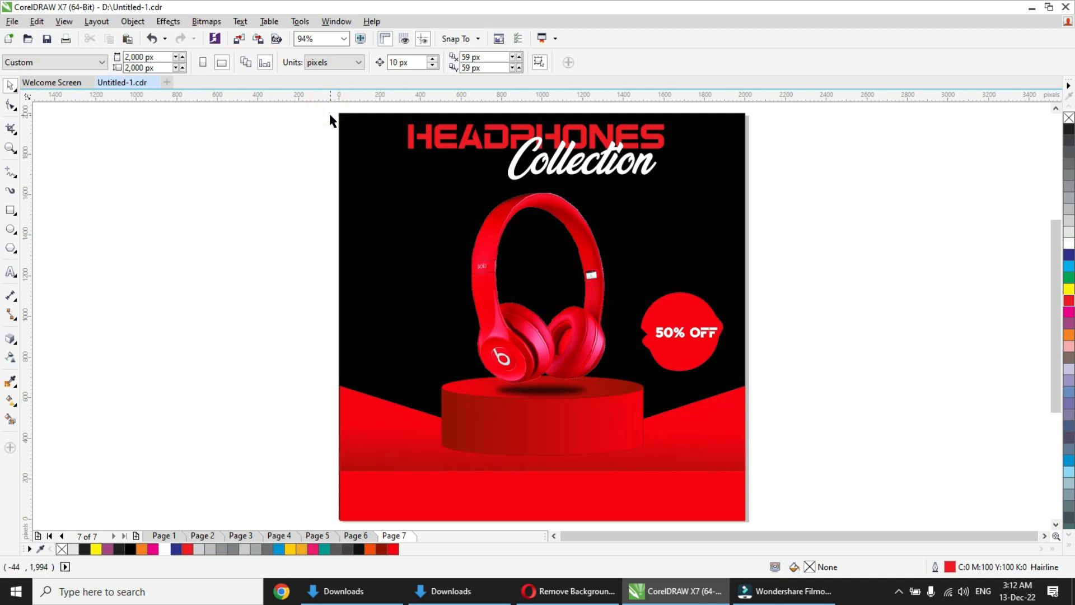
- Place copies of the black 2,000 px background square and the headphones image beside the finished design
{"action": "scroll", "coordinate": [330, 120], "scroll_direction": "down", "scroll_amount": 2}
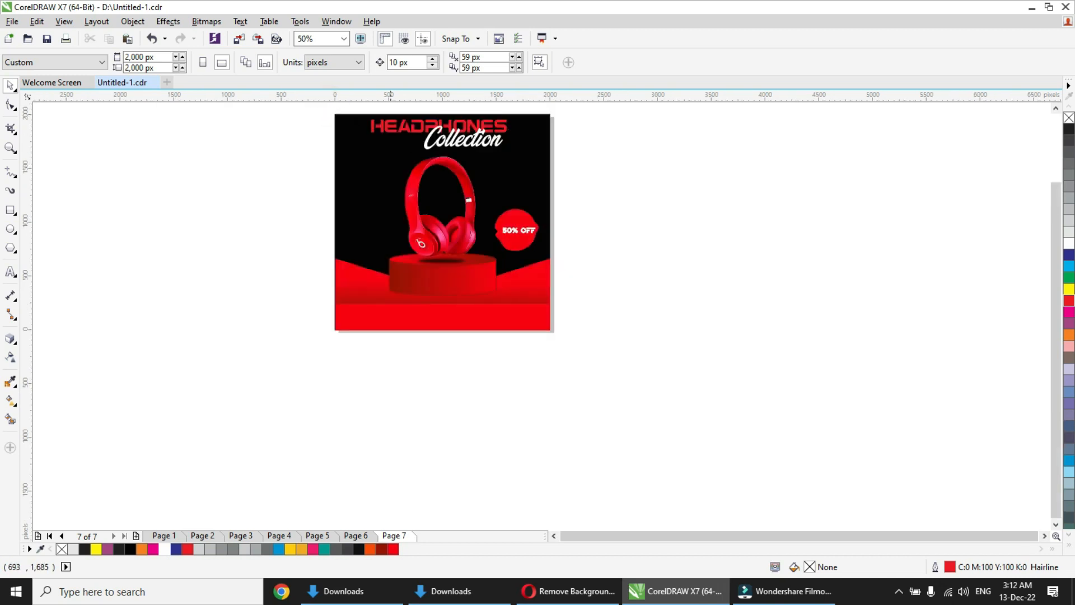
{"action": "left_click", "coordinate": [361, 149]}
{"action": "left_click", "coordinate": [237, 155]}
{"action": "left_click", "coordinate": [362, 181]}
{"action": "left_click_drag", "start_coordinate": [361, 181], "coordinate": [625, 190]}
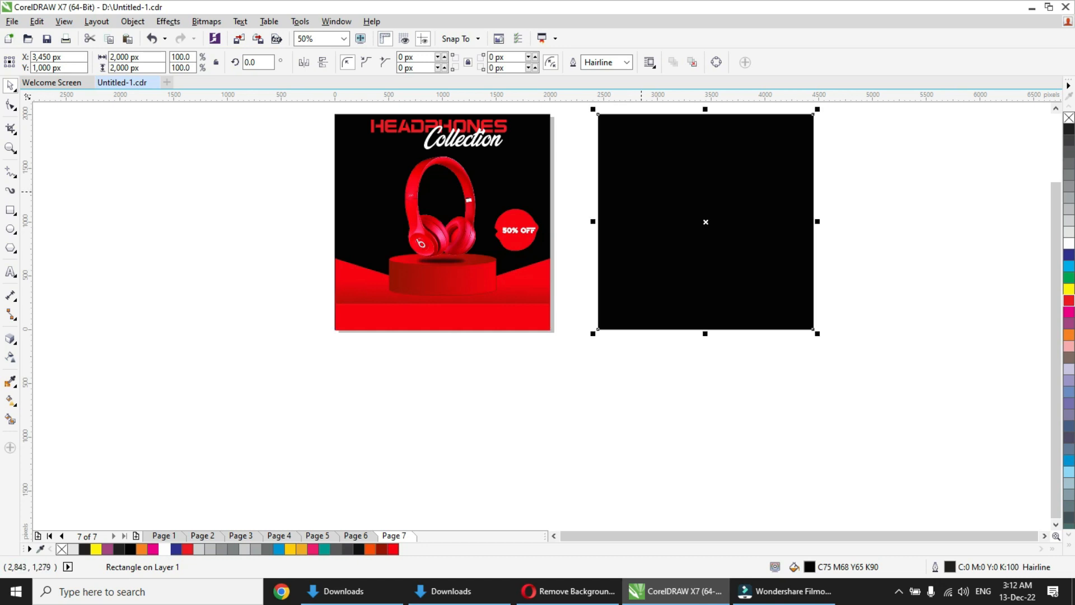
{"action": "left_click_drag", "start_coordinate": [459, 231], "coordinate": [889, 225]}
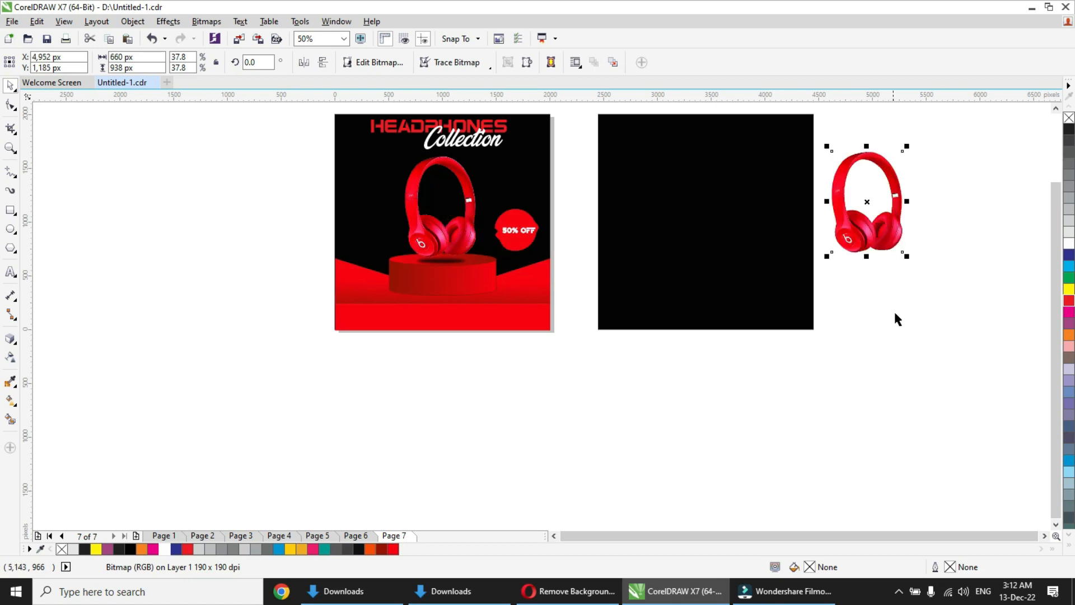
{"action": "left_click", "coordinate": [804, 260]}
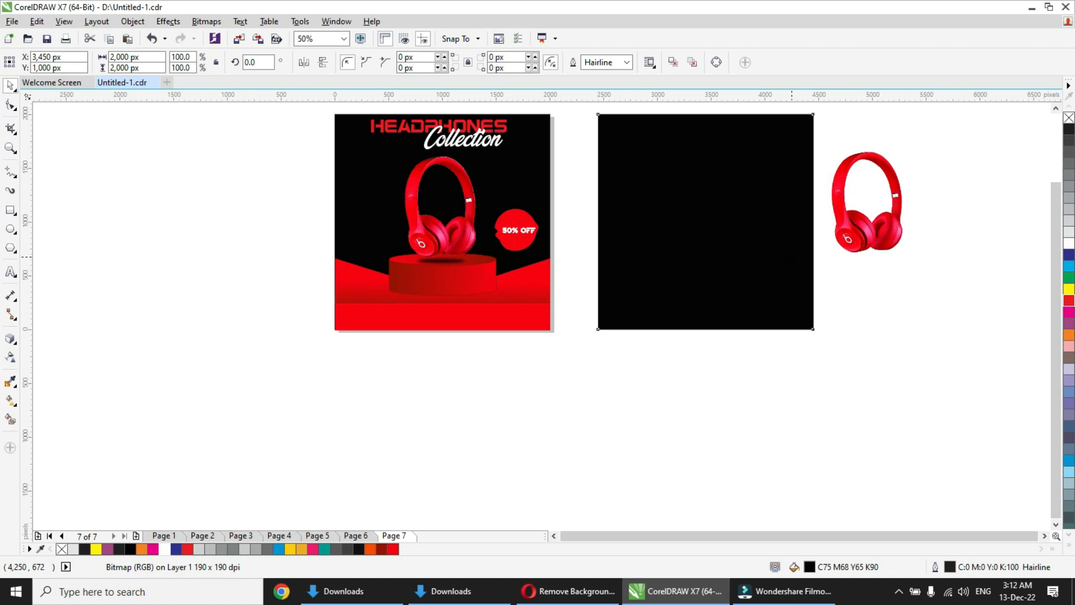
- Save the document and fill the copied background square with white
{"action": "key", "text": "shift+F2"}
{"action": "left_click", "coordinate": [756, 255]}
{"action": "key", "text": "ctrl+s"}
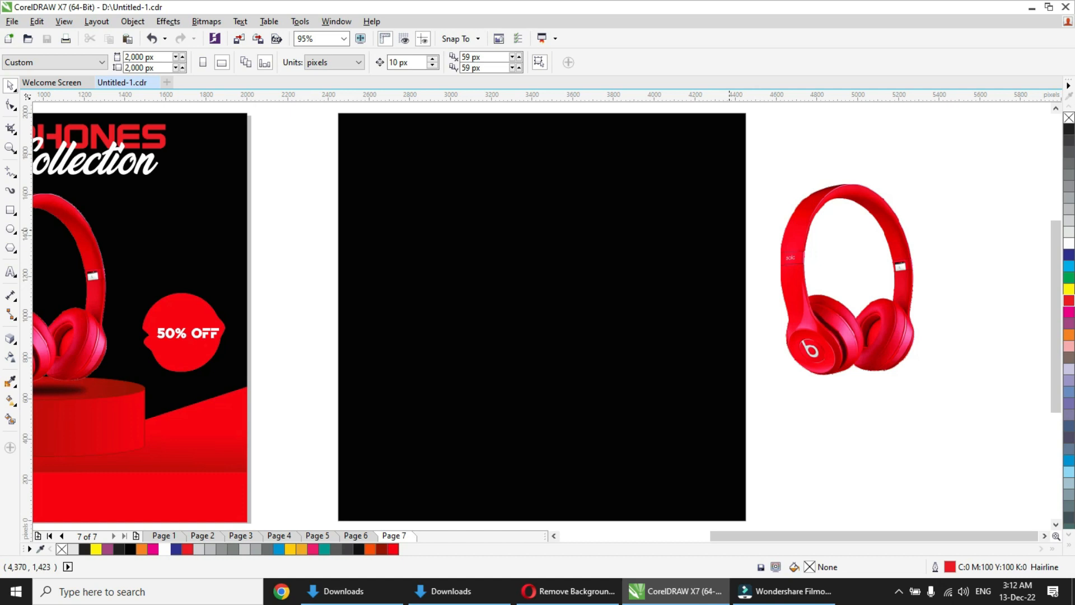
{"action": "left_click", "coordinate": [653, 242]}
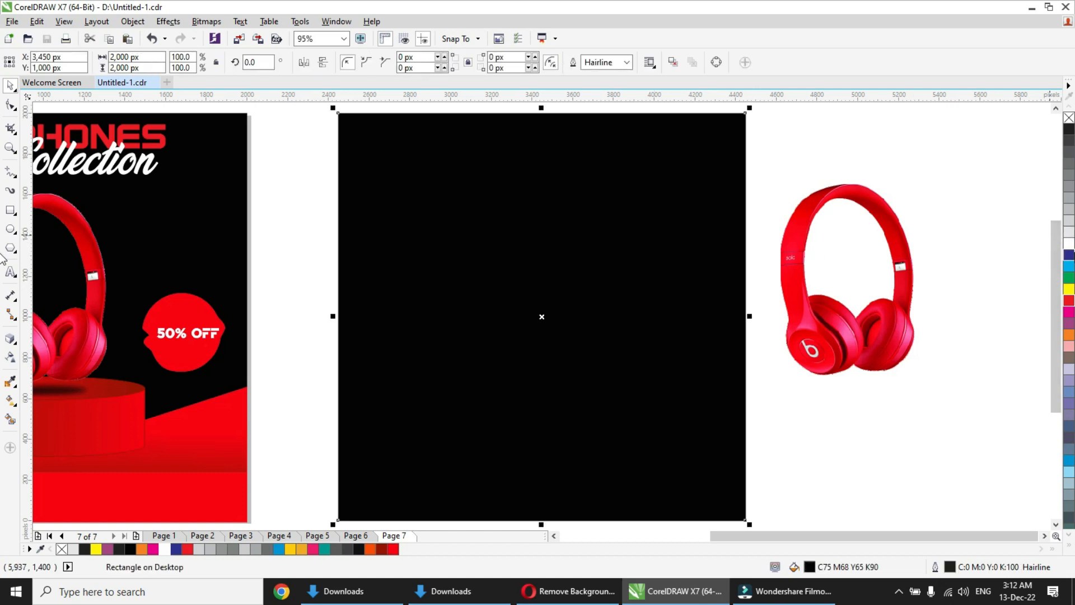
{"action": "left_click", "coordinate": [1069, 244]}
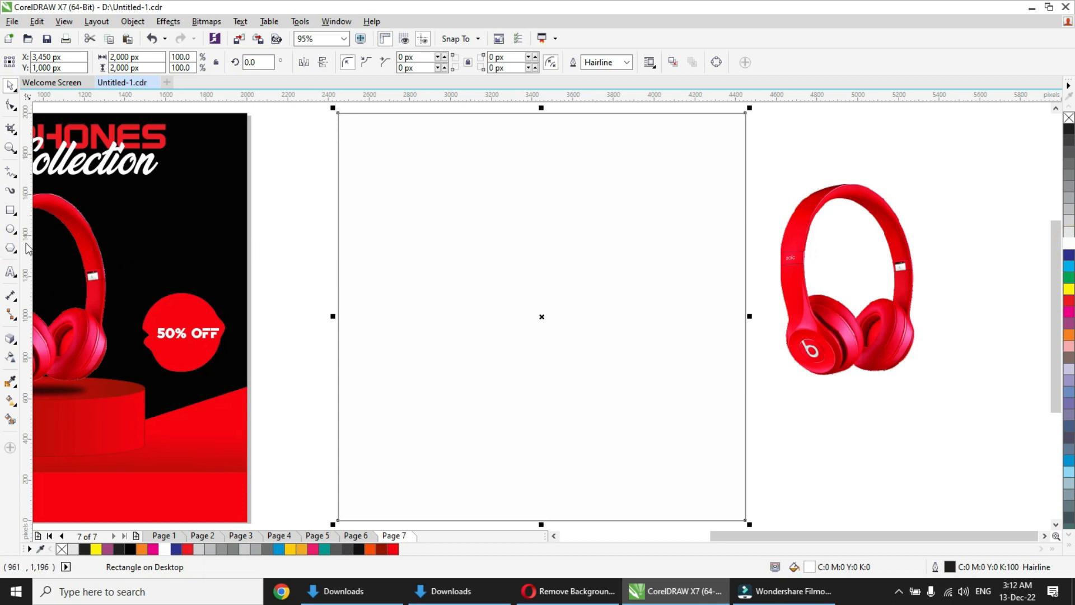
- Draw a closed, wavy B-Spline shape about 772 by 690 px over the white square's upper left corner
{"action": "left_click", "coordinate": [14, 179]}
{"action": "left_click", "coordinate": [14, 179]}
{"action": "left_click", "coordinate": [9, 179]}
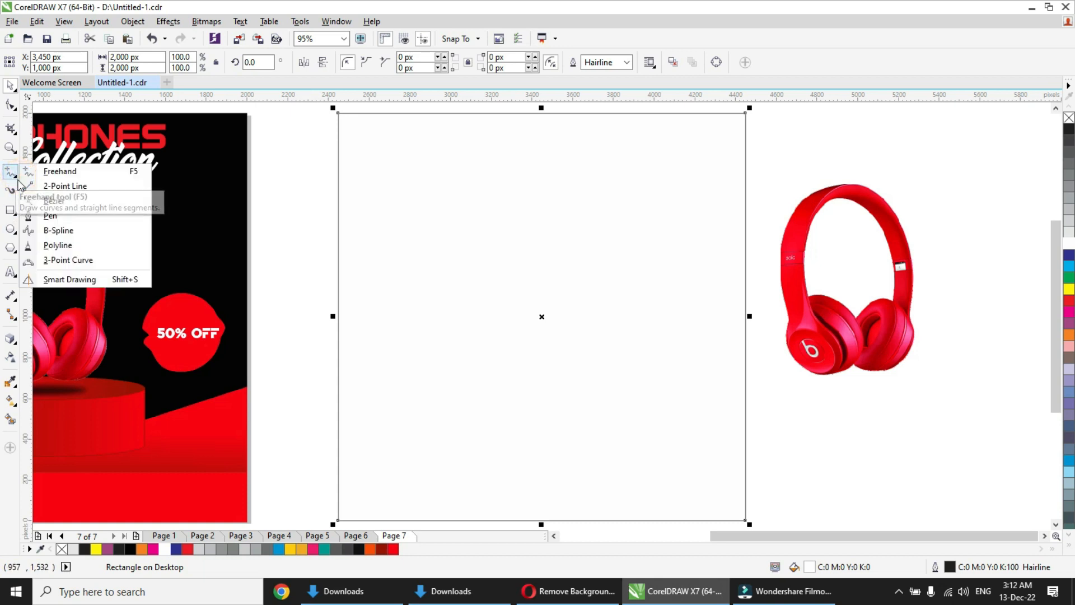
{"action": "left_click", "coordinate": [70, 235]}
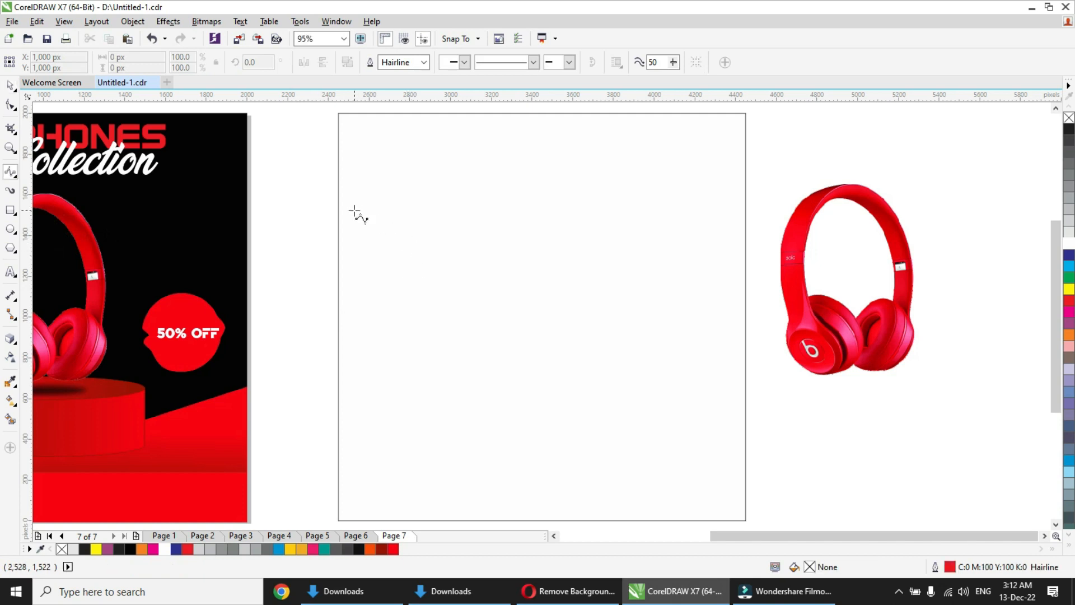
{"action": "left_click", "coordinate": [339, 222]}
{"action": "left_click", "coordinate": [388, 211]}
{"action": "left_click", "coordinate": [396, 176]}
{"action": "left_click", "coordinate": [373, 156]}
{"action": "left_click", "coordinate": [464, 140]}
{"action": "left_click", "coordinate": [461, 133]}
{"action": "left_click", "coordinate": [430, 119]}
{"action": "left_click", "coordinate": [380, 133]}
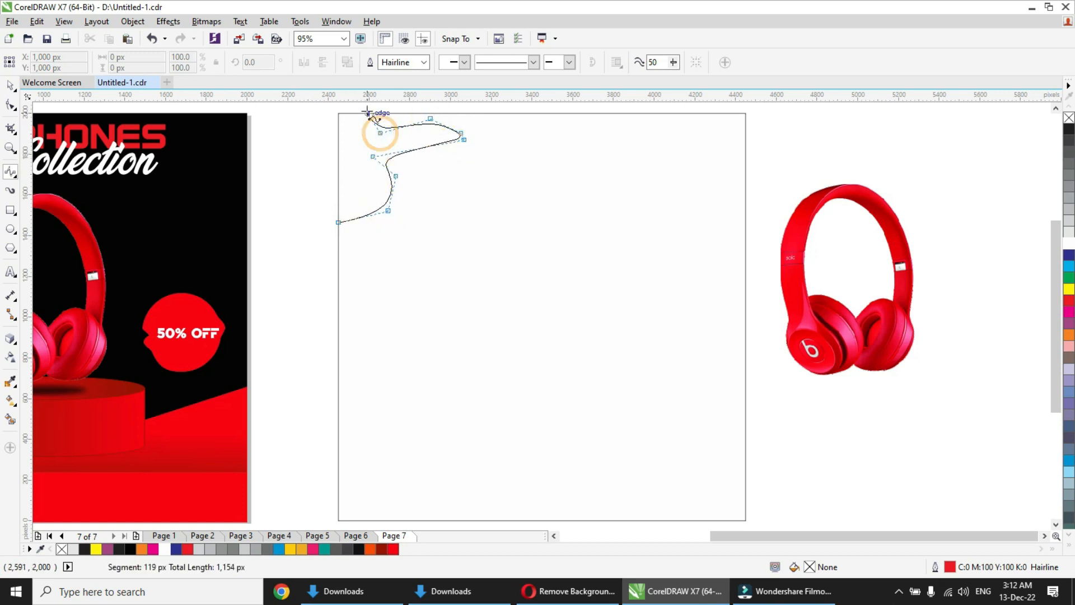
{"action": "left_click", "coordinate": [358, 106]}
{"action": "left_click", "coordinate": [340, 137]}
{"action": "left_click", "coordinate": [304, 141]}
{"action": "left_click", "coordinate": [299, 175]}
{"action": "left_click", "coordinate": [331, 241]}
{"action": "left_click", "coordinate": [295, 262]}
{"action": "left_click", "coordinate": [337, 259]}
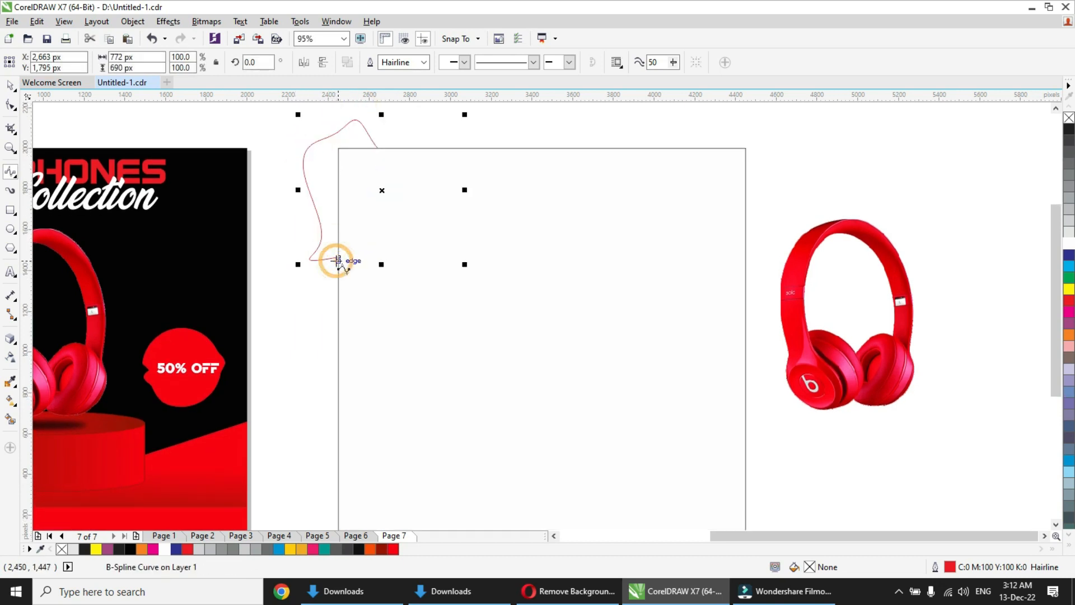
{"action": "left_click", "coordinate": [16, 89]}
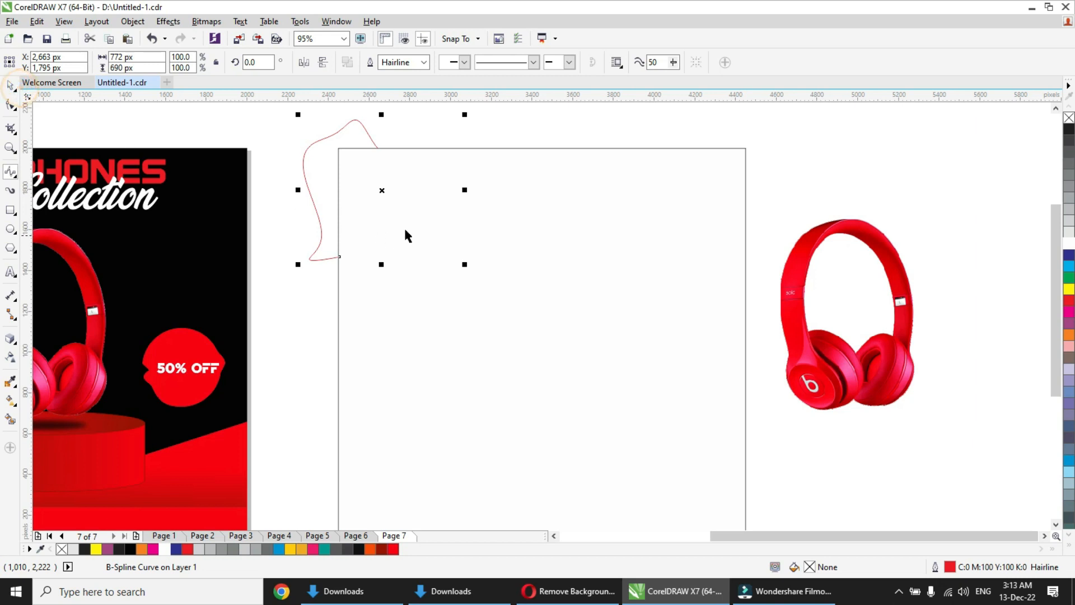
- Add a new page after Page 7 for the second design
{"action": "left_click", "coordinate": [406, 235]}
{"action": "key", "text": "F4"}
{"action": "left_click", "coordinate": [136, 536]}
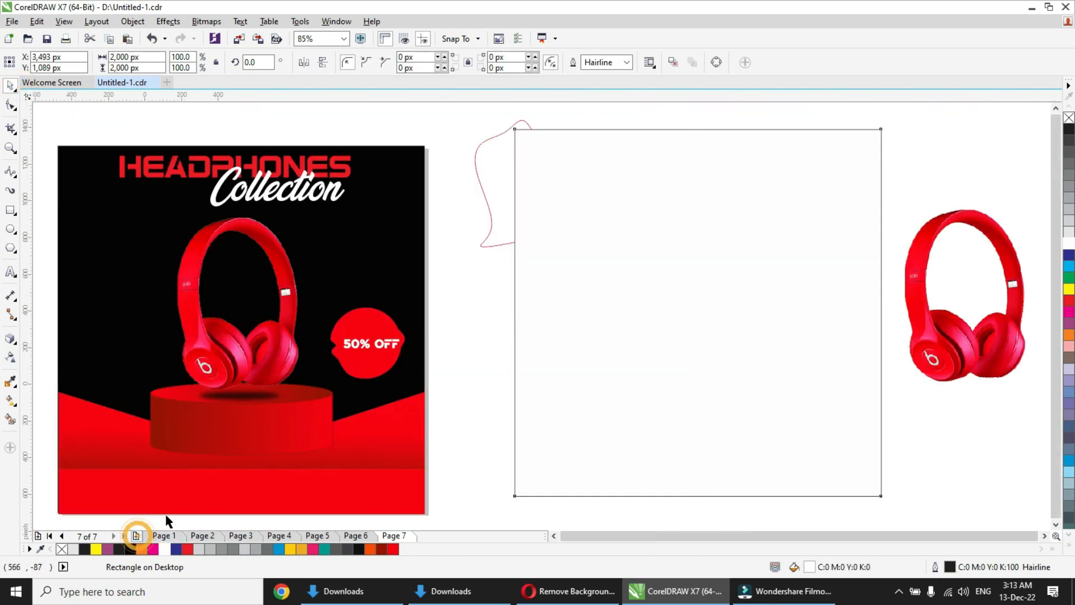
{"action": "left_click", "coordinate": [639, 344]}
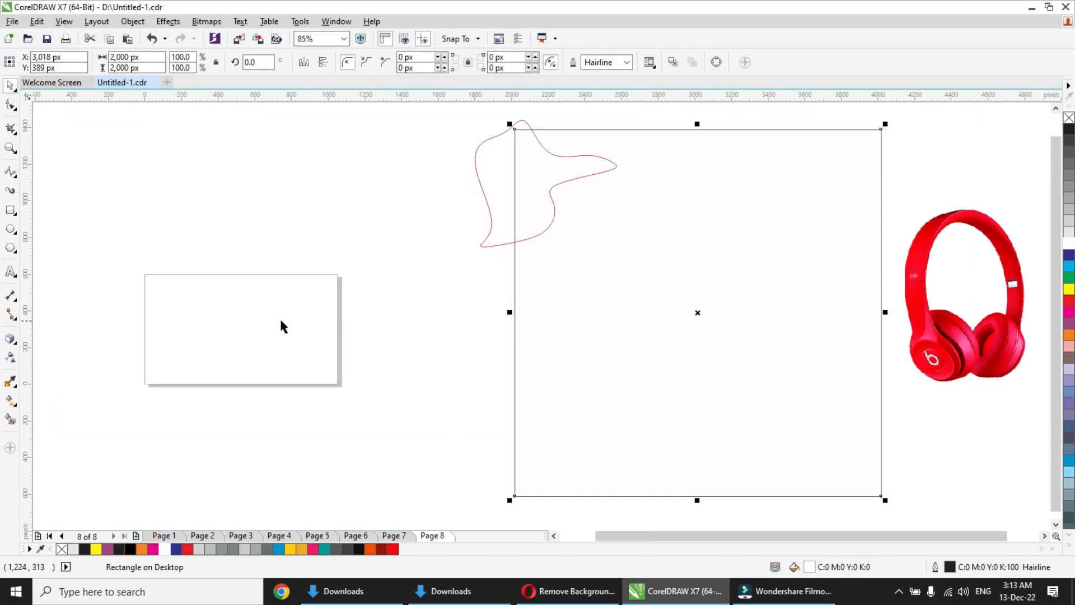
{"action": "left_click", "coordinate": [386, 288]}
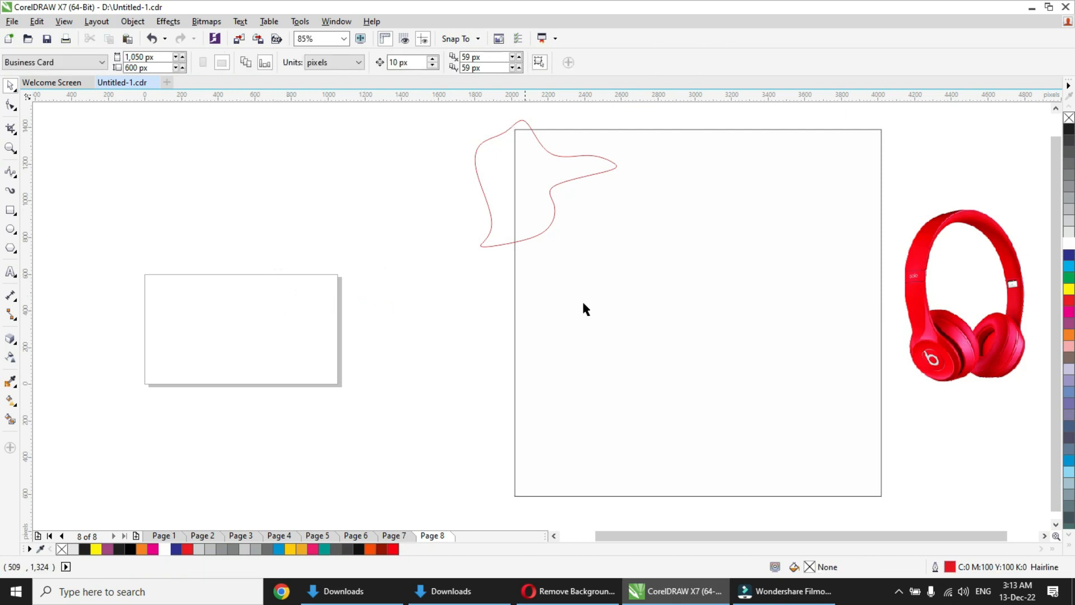
- Resize the page to 2,000 by 2,000 px and center the white square on it
{"action": "left_click", "coordinate": [684, 307]}
{"action": "left_click", "coordinate": [227, 301]}
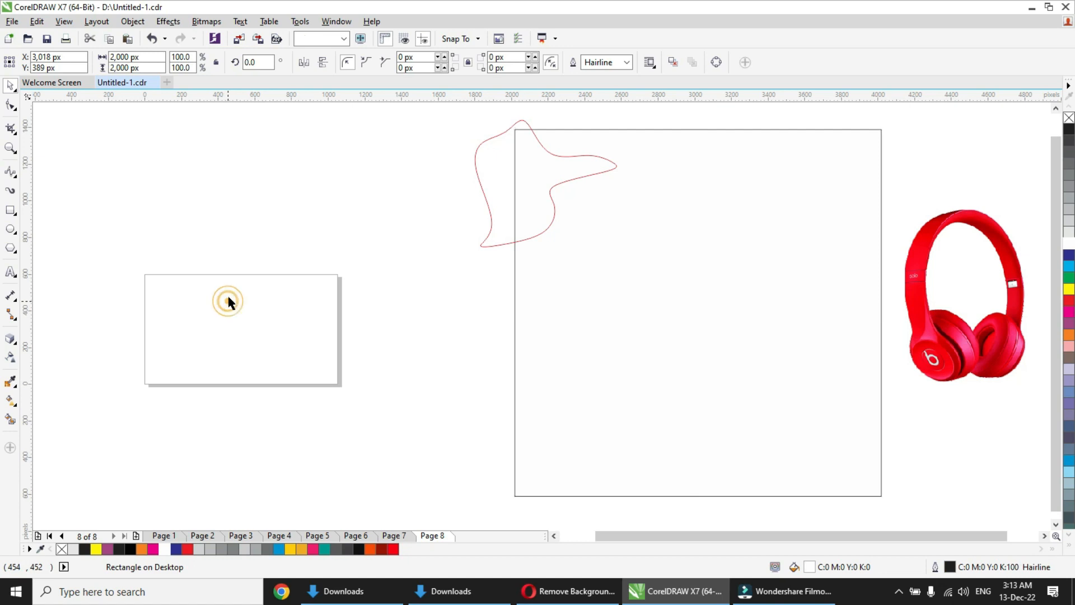
{"action": "left_click_drag", "start_coordinate": [145, 57], "coordinate": [71, 55]}
{"action": "type", "text": "2000"}
{"action": "key", "text": "Tab"}
{"action": "type", "text": "0"}
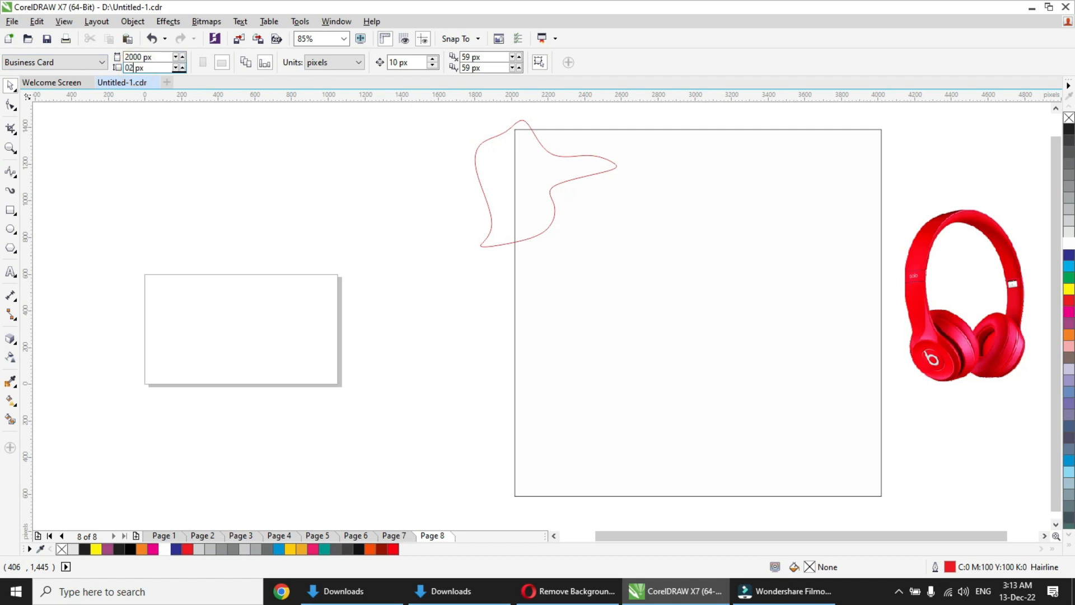
{"action": "type", "text": "2000"}
{"action": "key", "text": "Return"}
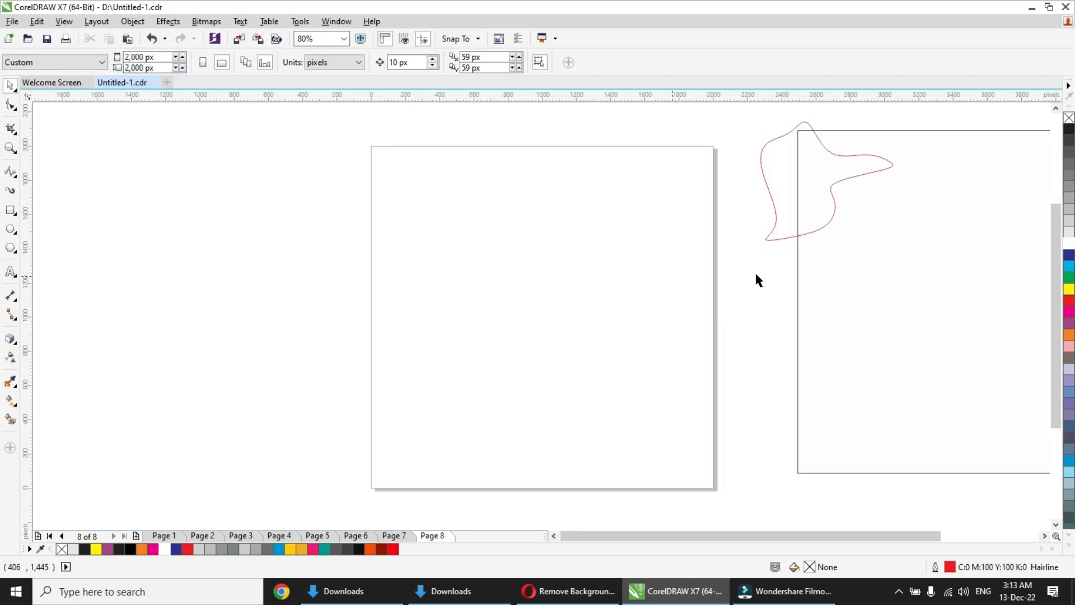
{"action": "left_click", "coordinate": [859, 270]}
{"action": "key", "text": "p"}
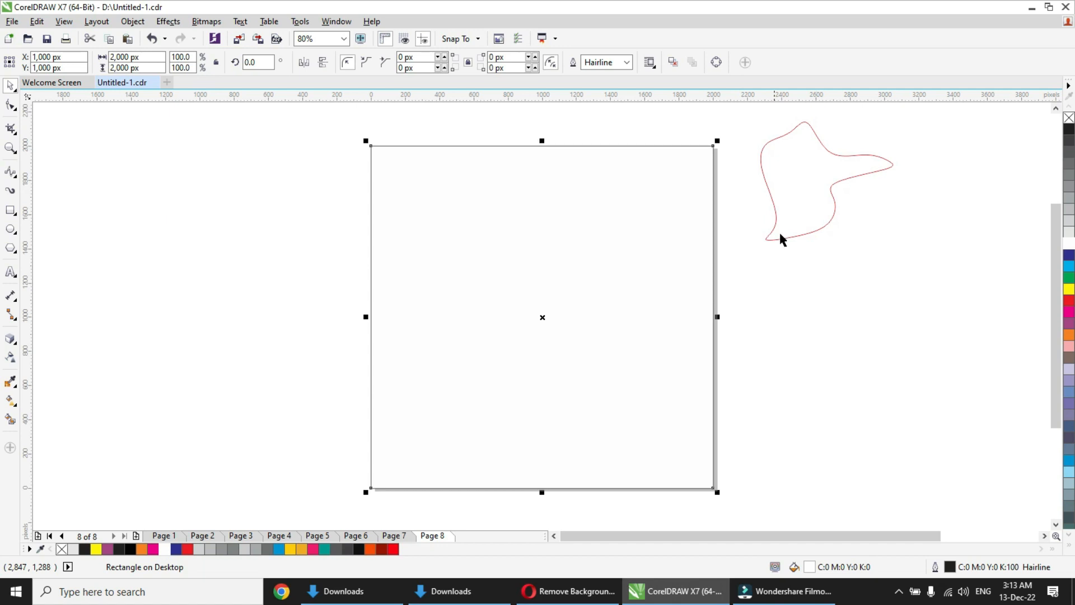
- Move the wavy B-Spline shape onto the page's upper left corner and fill it with red #F80211
{"action": "left_click", "coordinate": [782, 239]}
{"action": "key", "text": "p"}
{"action": "left_click_drag", "start_coordinate": [542, 318], "coordinate": [412, 164]}
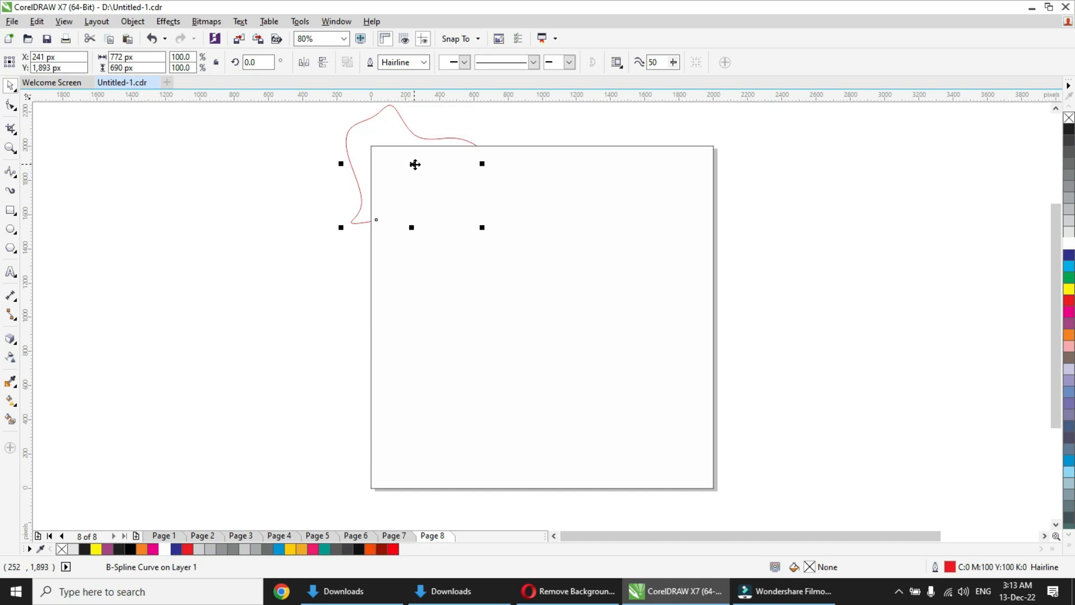
{"action": "left_click", "coordinate": [301, 190]}
{"action": "left_click_drag", "start_coordinate": [420, 142], "coordinate": [407, 198]}
{"action": "left_click", "coordinate": [393, 549]}
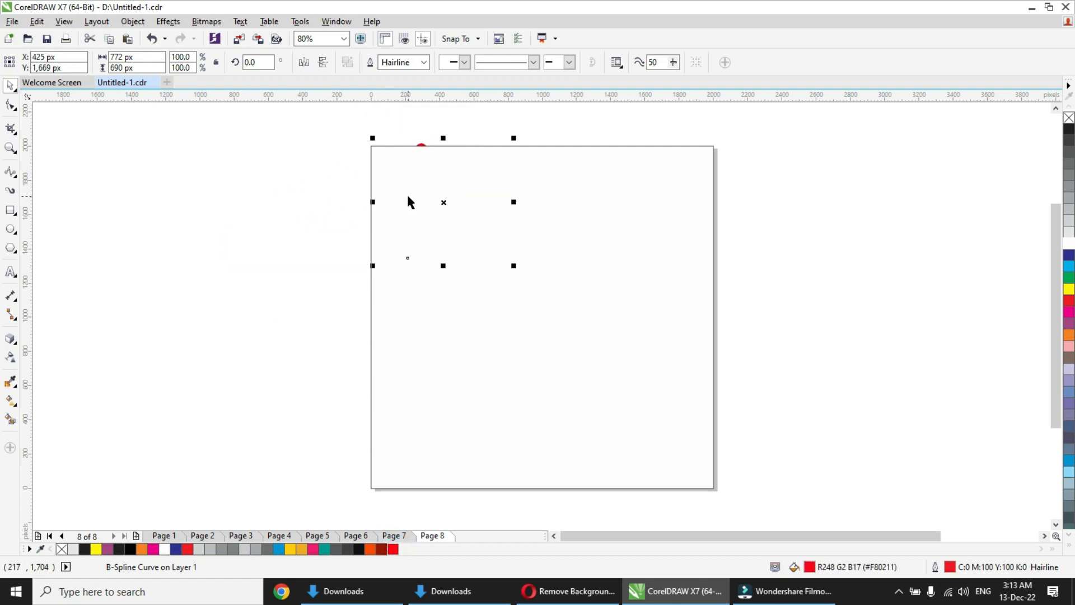
{"action": "left_click", "coordinate": [659, 212]}
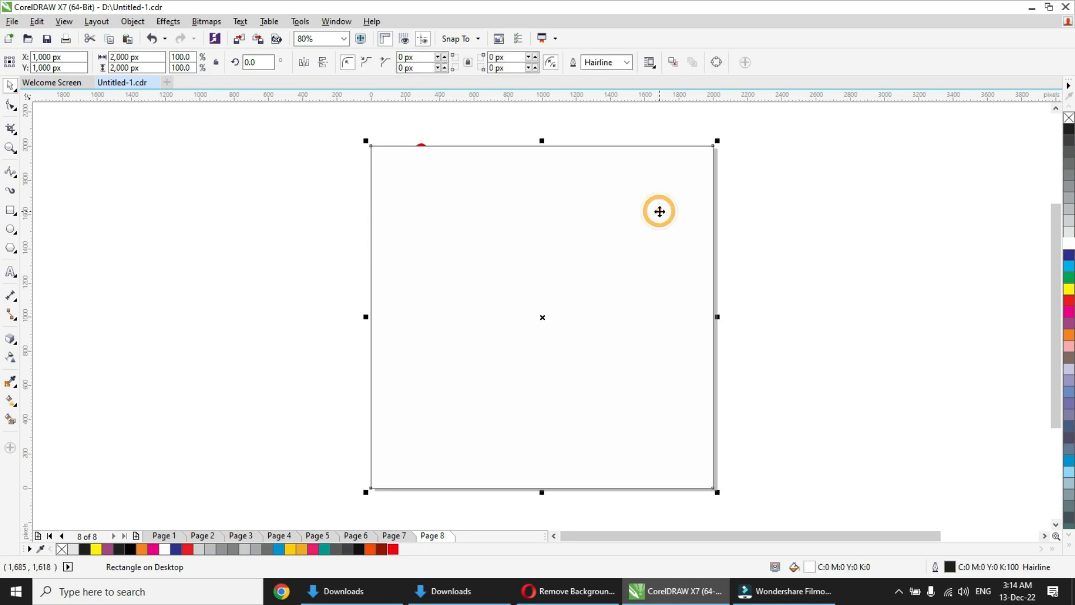
{"action": "right_click", "coordinate": [660, 211]}
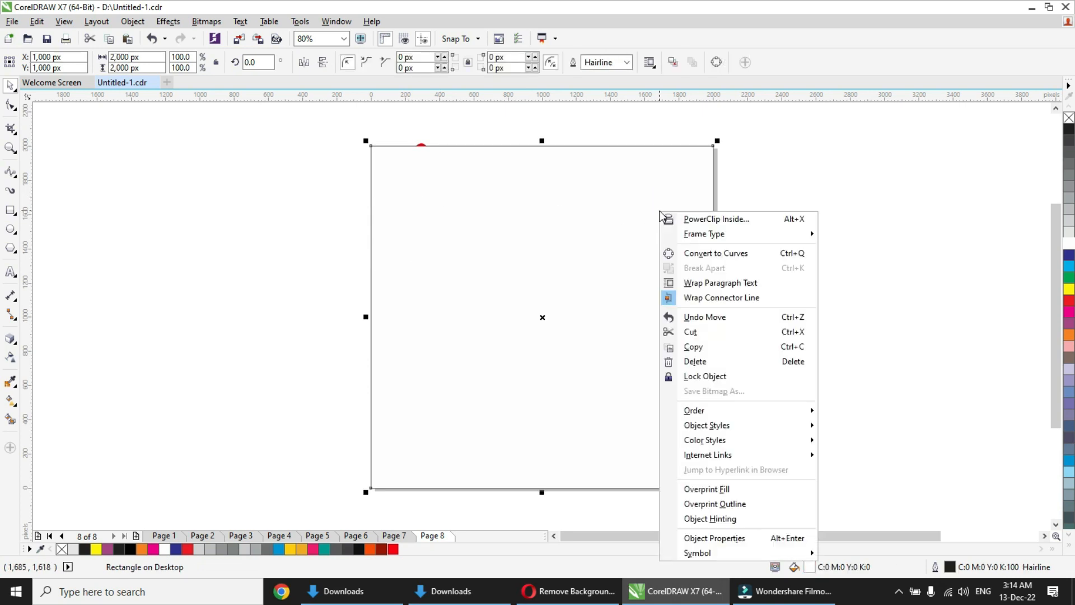
{"action": "mouse_move", "coordinate": [780, 415]}
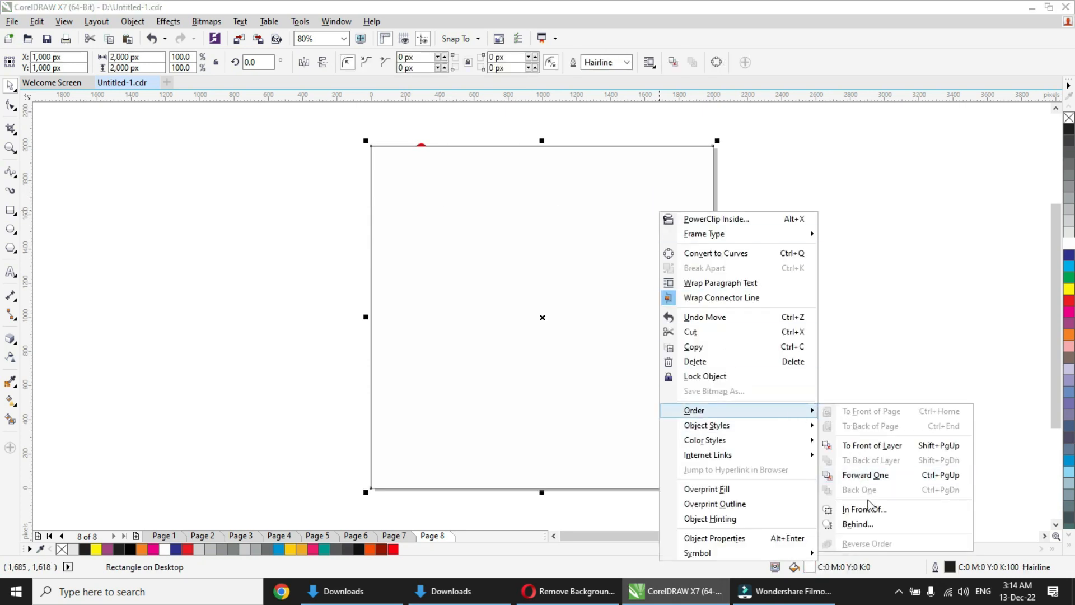
{"action": "left_click", "coordinate": [865, 524]}
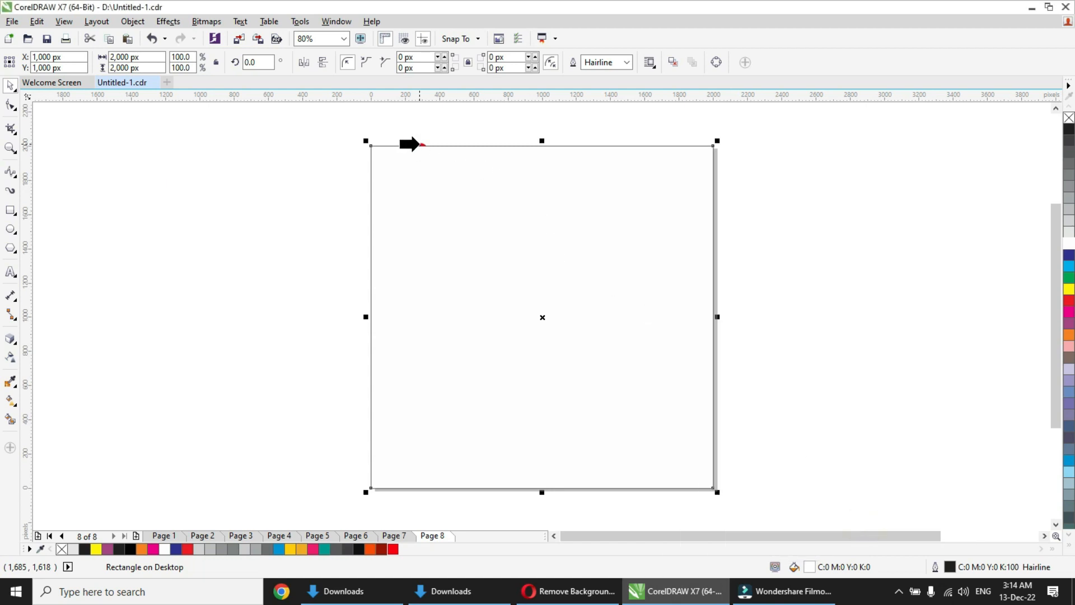
{"action": "left_click", "coordinate": [422, 144]}
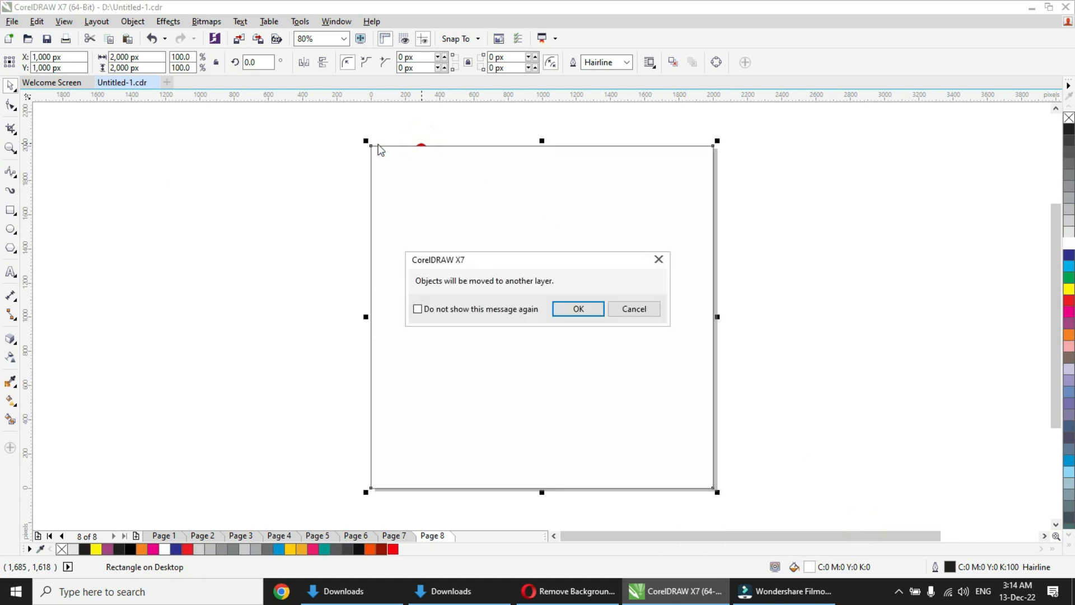
{"action": "left_click", "coordinate": [633, 313]}
- Move the red wavy shape off the page to its left and center the white square on the page again
{"action": "left_click_drag", "start_coordinate": [474, 202], "coordinate": [487, 240]}
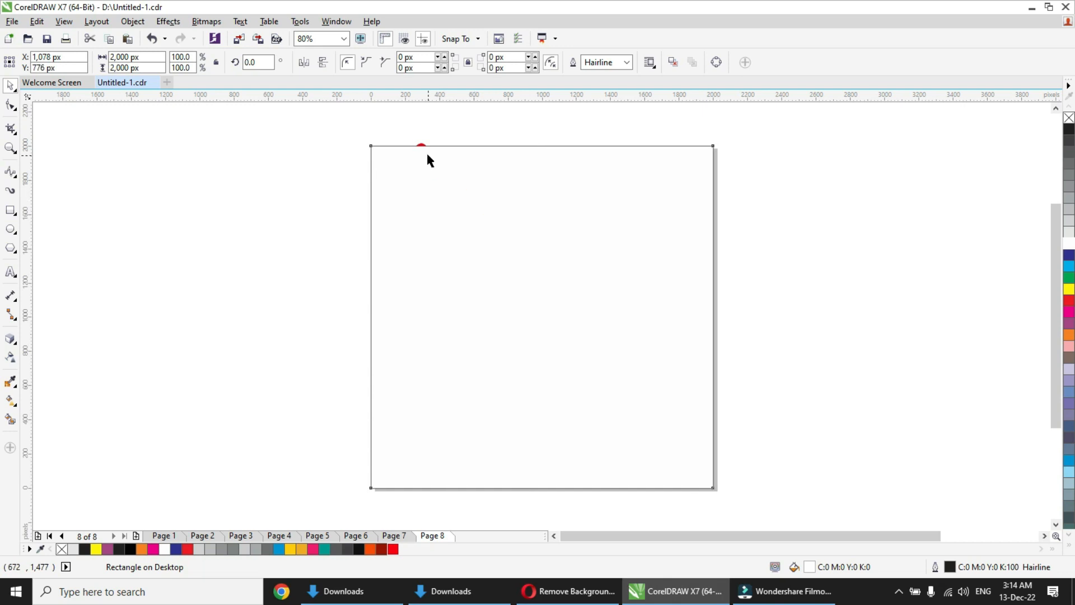
{"action": "left_click_drag", "start_coordinate": [424, 172], "coordinate": [257, 173]}
{"action": "left_click_drag", "start_coordinate": [640, 299], "coordinate": [622, 262]}
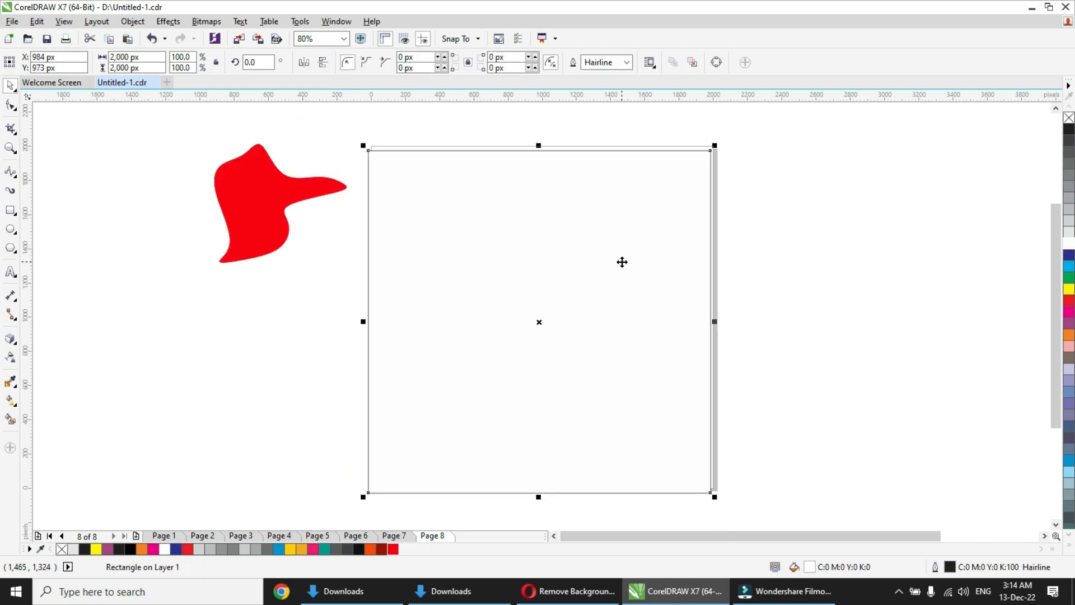
{"action": "key", "text": "p"}
- PowerClip the red wavy shape inside the white square
{"action": "left_click", "coordinate": [278, 201]}
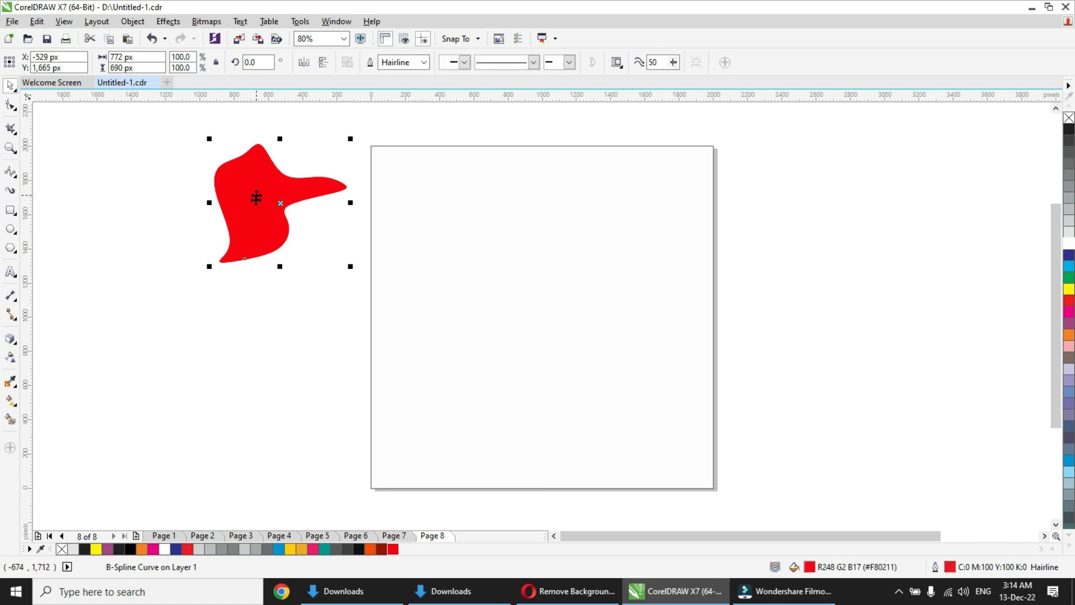
{"action": "right_click", "coordinate": [256, 196]}
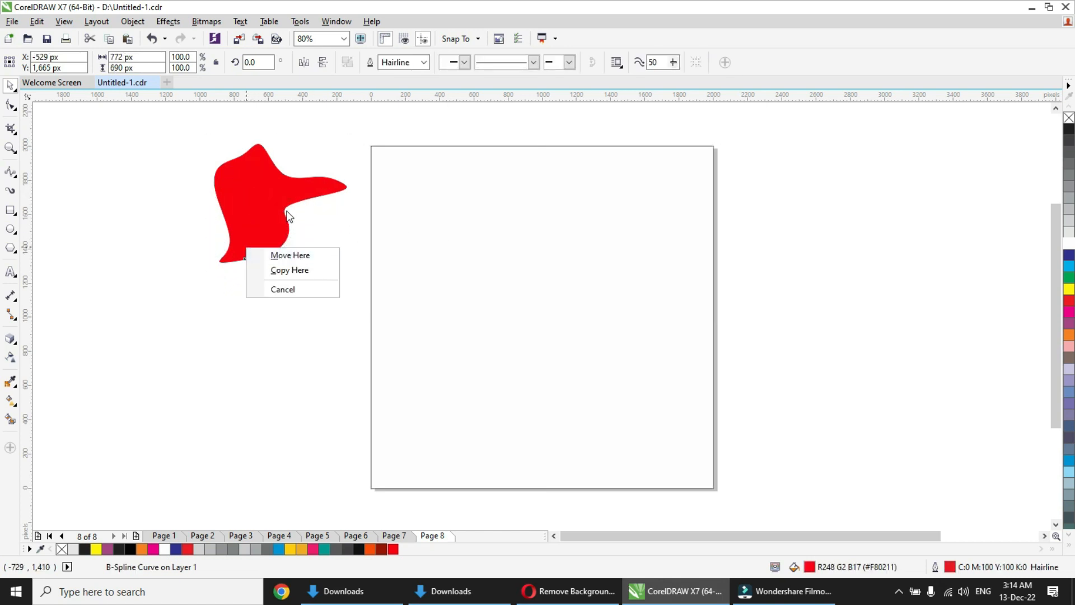
{"action": "key", "text": "Escape"}
{"action": "right_click", "coordinate": [269, 200]}
{"action": "left_click", "coordinate": [370, 210]}
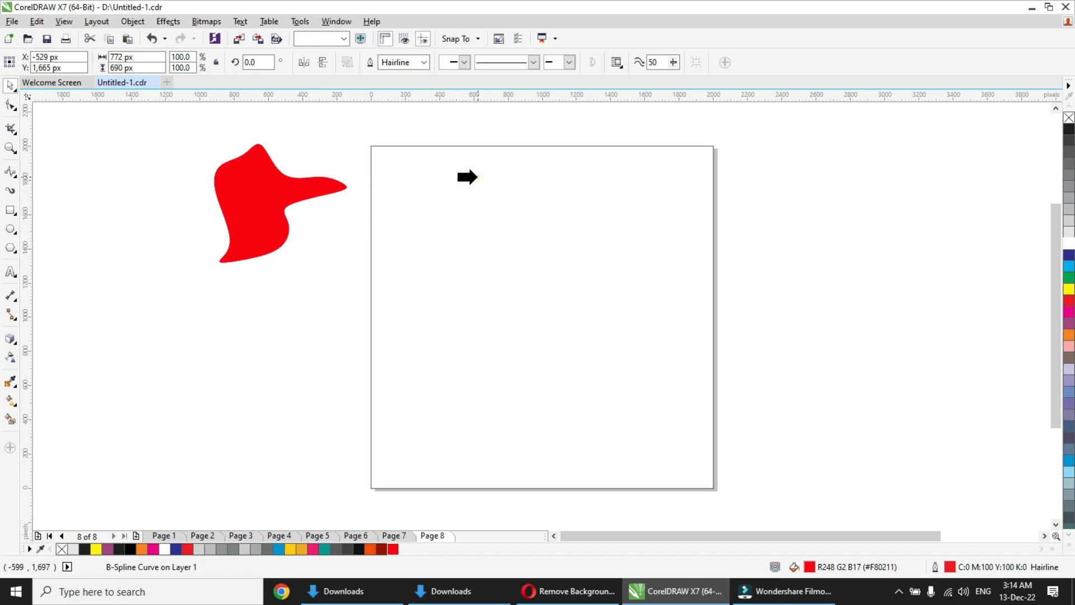
{"action": "left_click", "coordinate": [468, 177]}
- Edit the PowerClip contents to position the red shape over the square's upper left corner, and finish editing
{"action": "left_click", "coordinate": [525, 295]}
{"action": "double_click", "coordinate": [525, 296]}
{"action": "left_click_drag", "start_coordinate": [541, 315], "coordinate": [407, 169]}
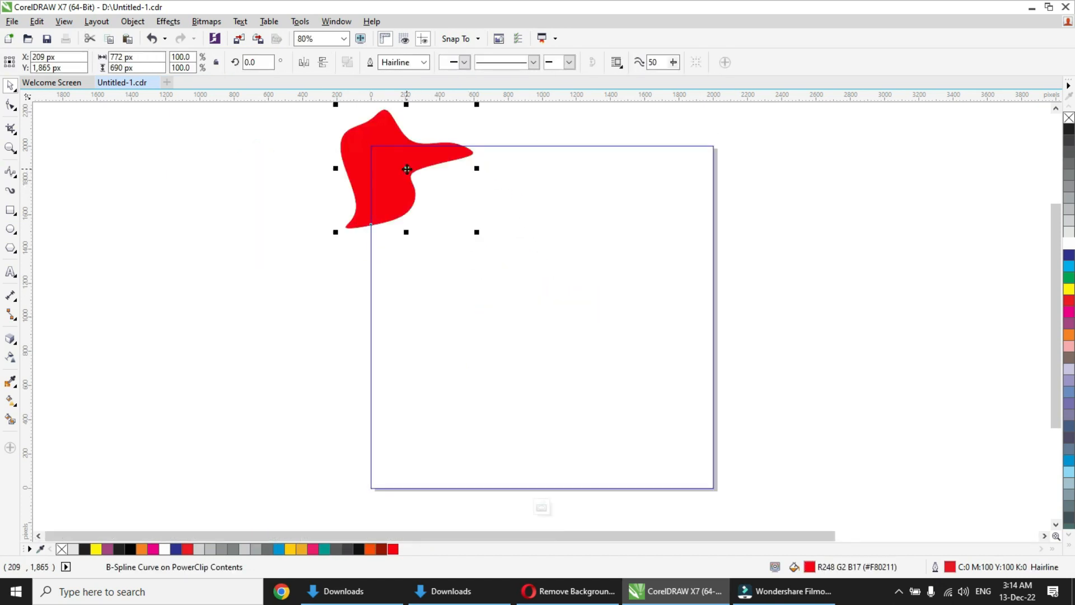
{"action": "left_click", "coordinate": [542, 507]}
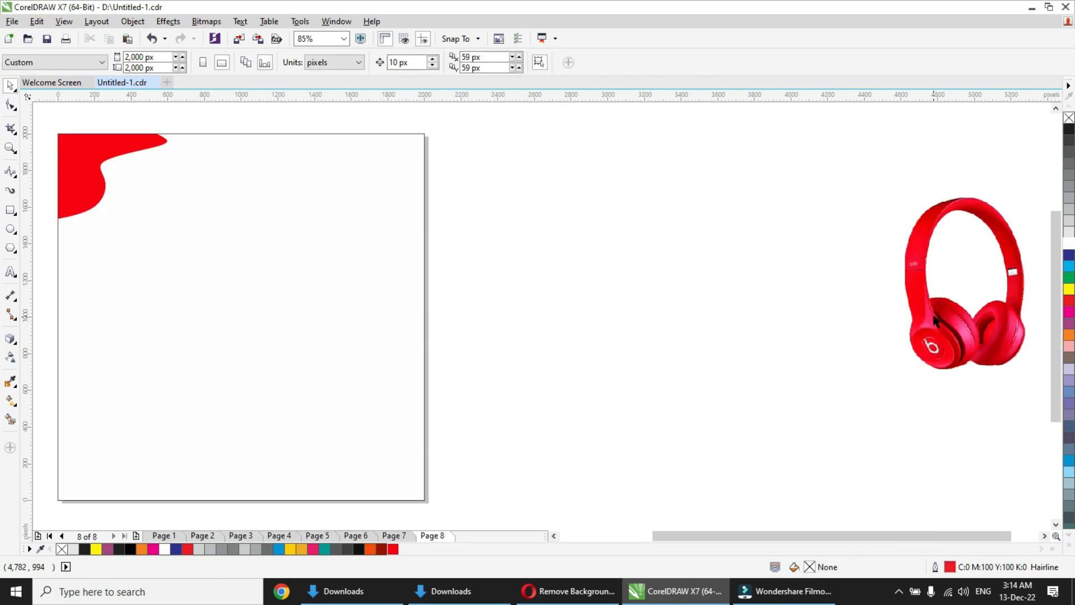
- Place the red headphones image near the middle of the white square
{"action": "left_click_drag", "start_coordinate": [944, 320], "coordinate": [243, 334]}
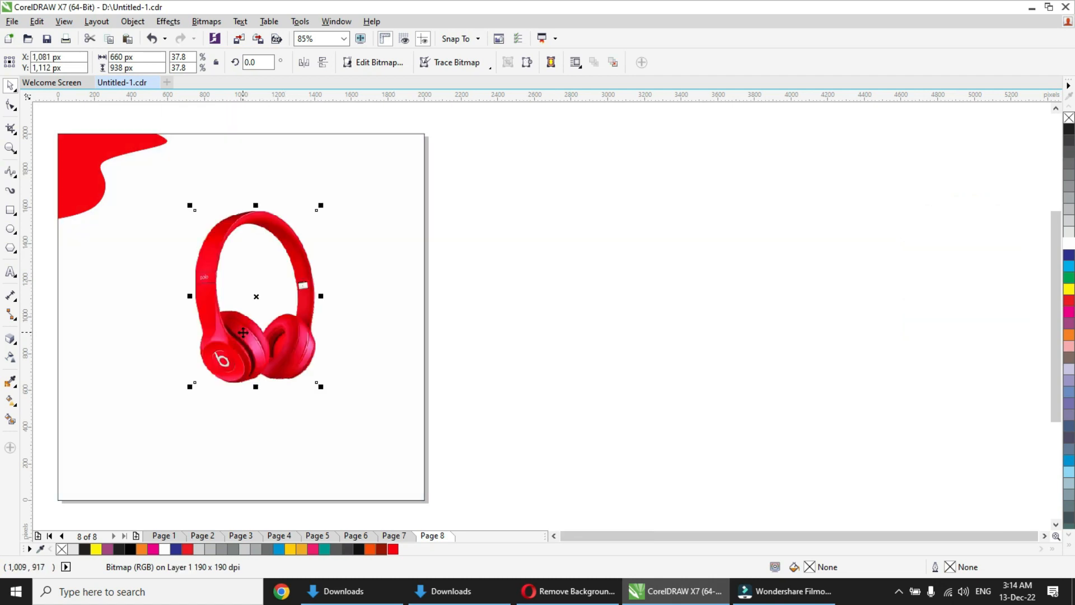
{"action": "key", "text": "F5"}
{"action": "key", "text": "shift+F4"}
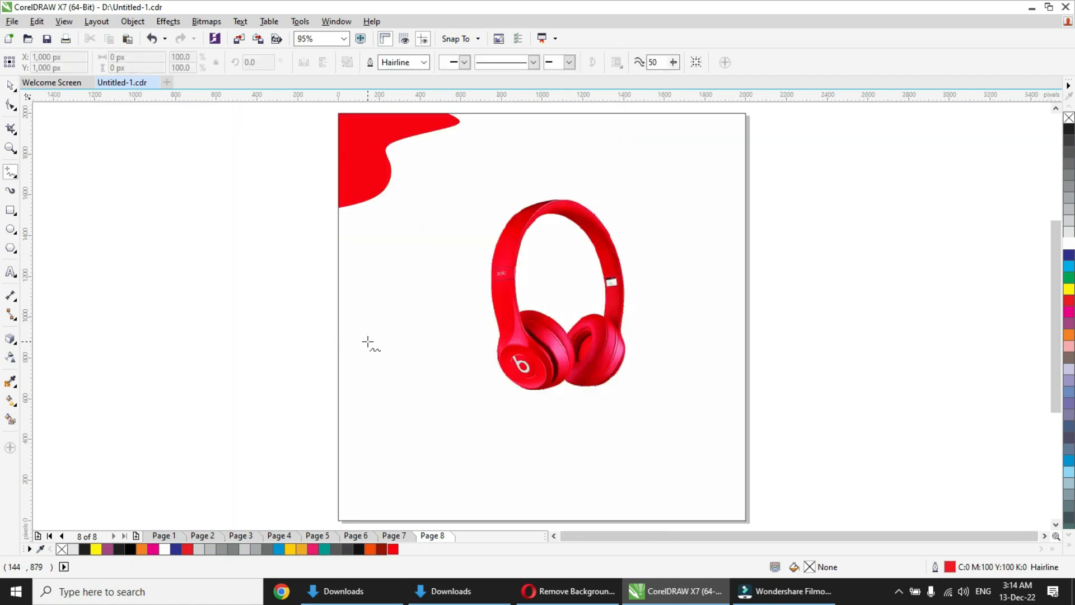
{"action": "key", "text": "space"}
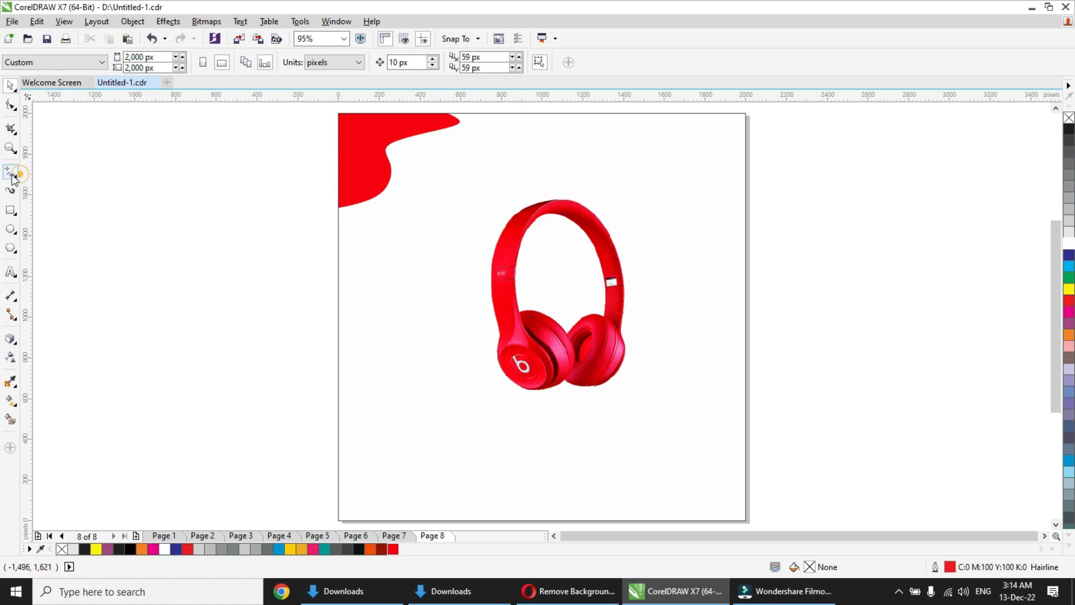
{"action": "left_click", "coordinate": [11, 174]}
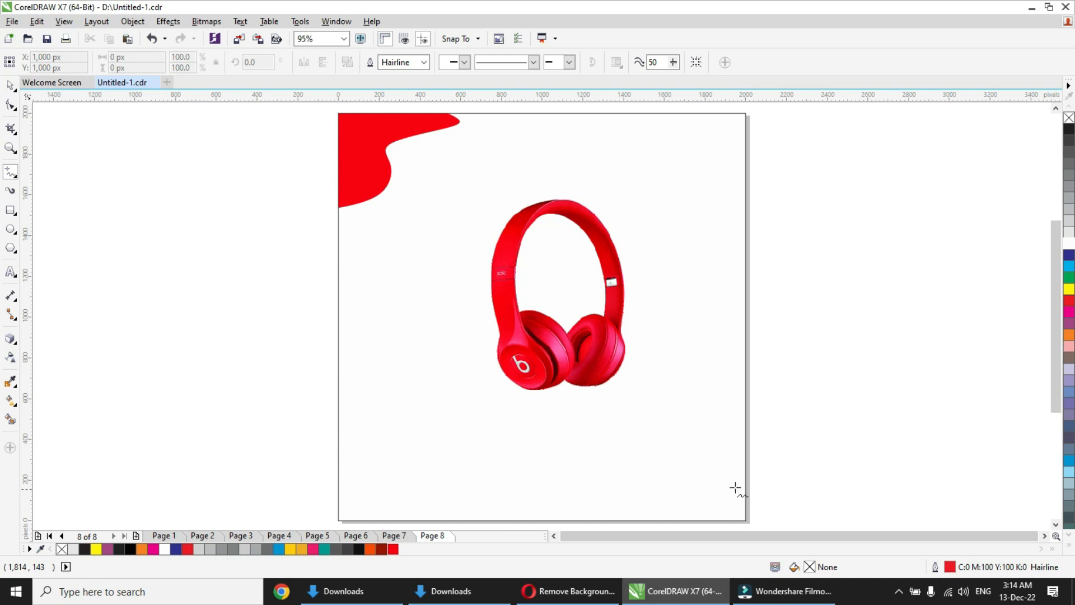
{"action": "left_click", "coordinate": [744, 353]}
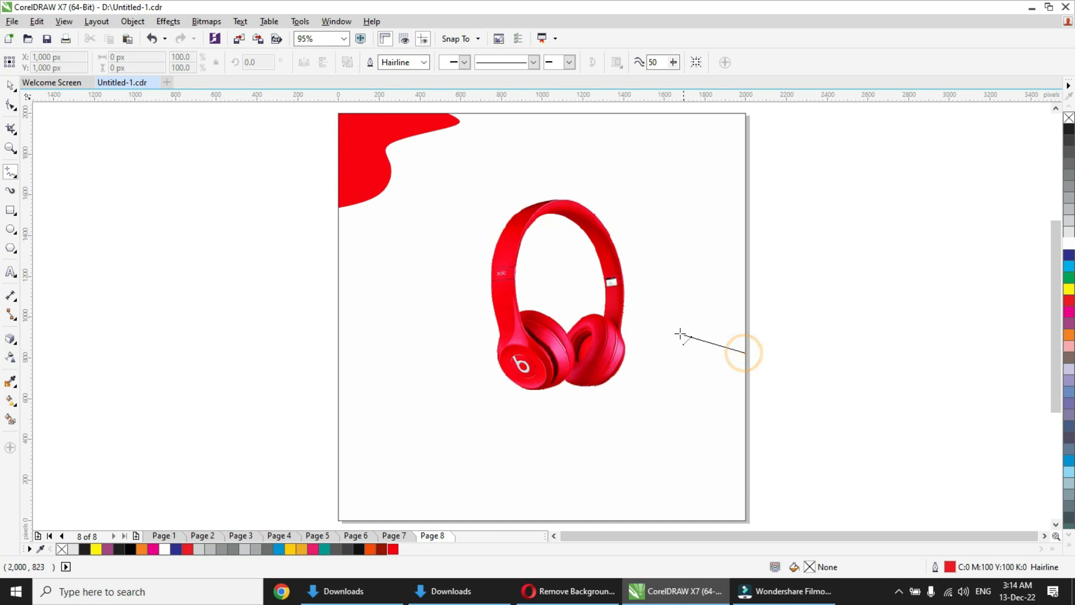
{"action": "left_click", "coordinate": [644, 318]}
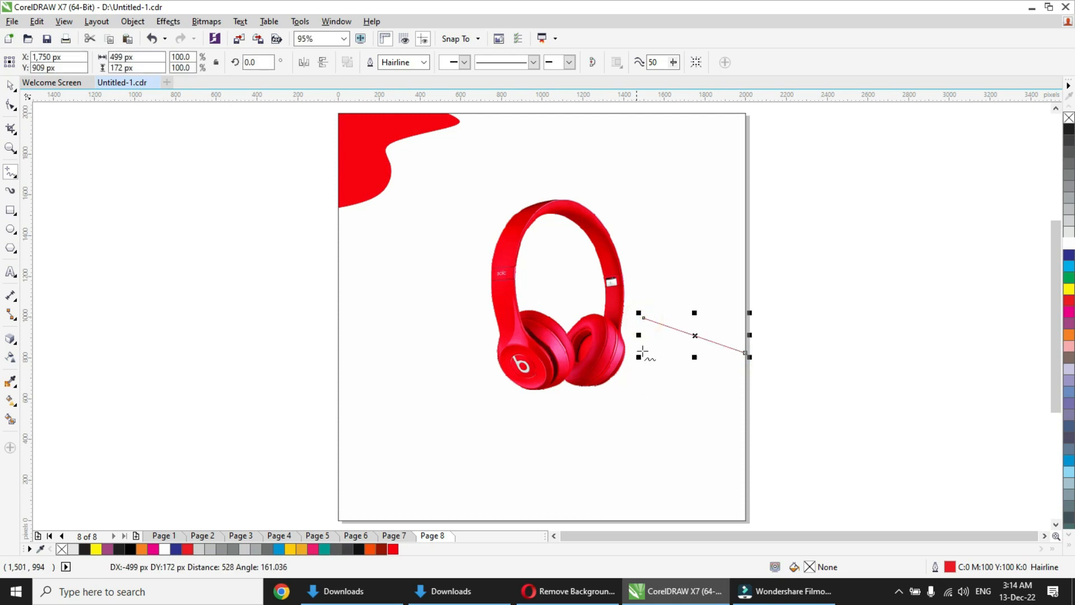
{"action": "key", "text": "ctrl+z"}
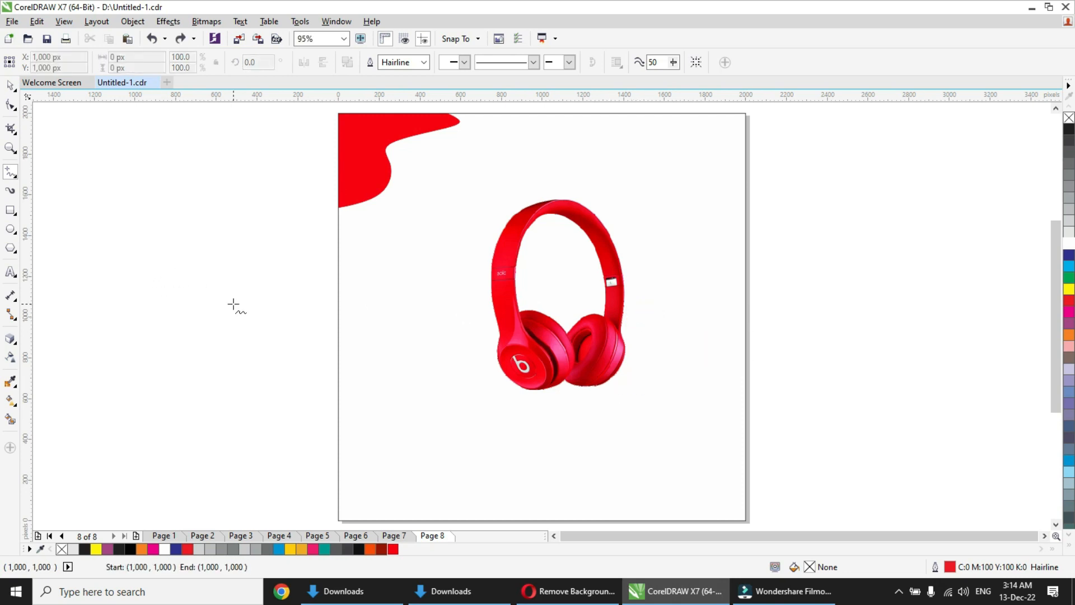
- Draw a closed ten-node outline with the Pen tool over the square's lower right corner, extending beyond its right edge
{"action": "left_click", "coordinate": [15, 172]}
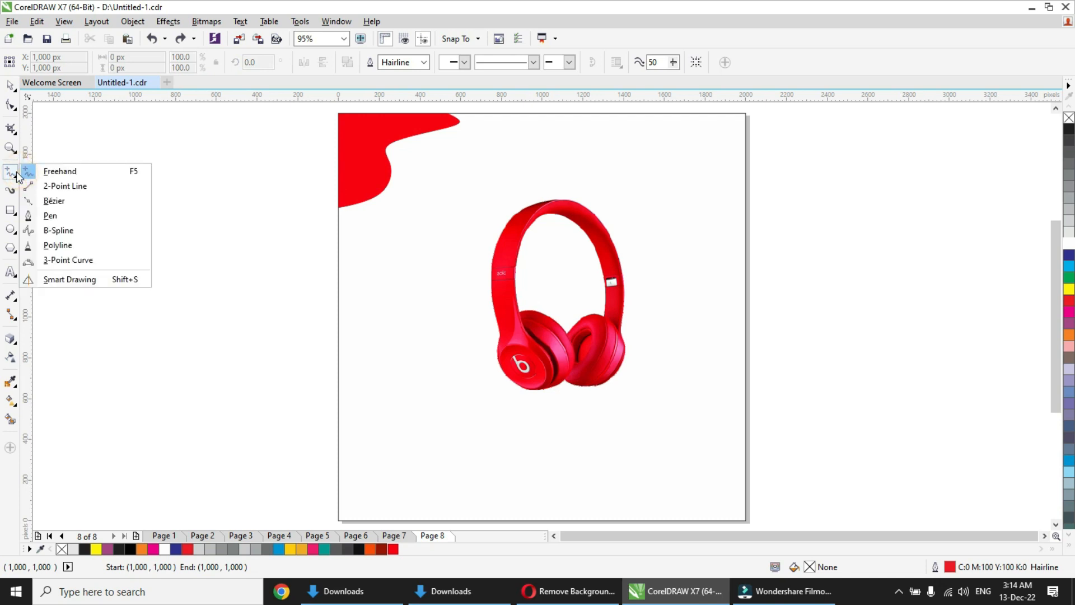
{"action": "left_click", "coordinate": [50, 216]}
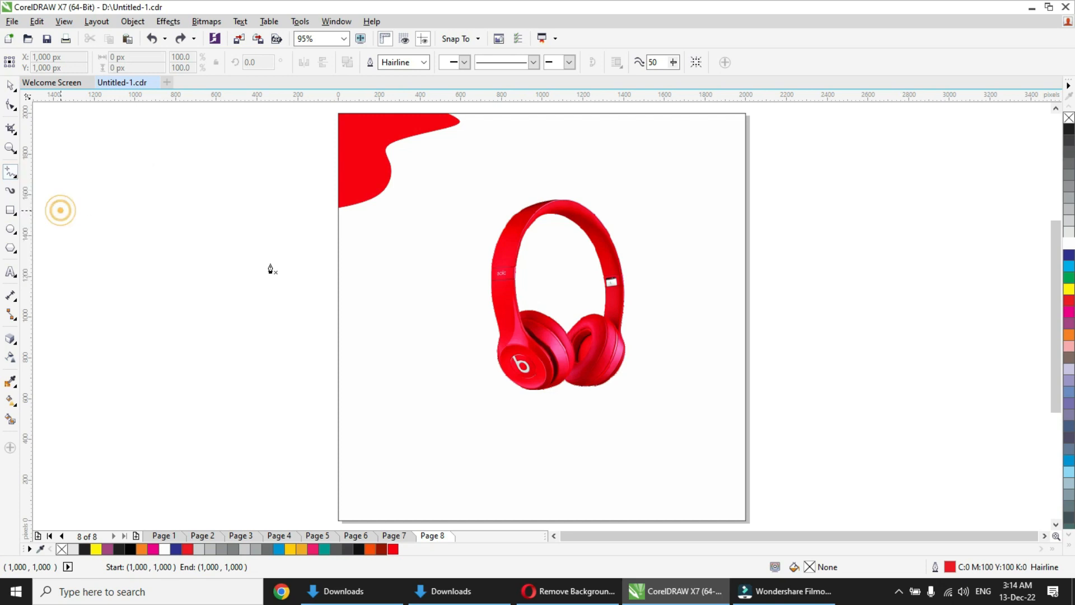
{"action": "left_click", "coordinate": [773, 391]}
{"action": "left_click", "coordinate": [661, 343]}
{"action": "left_click", "coordinate": [602, 414]}
{"action": "left_click", "coordinate": [546, 444]}
{"action": "left_click", "coordinate": [593, 486]}
{"action": "left_click", "coordinate": [620, 520]}
{"action": "left_click", "coordinate": [733, 498]}
{"action": "left_click", "coordinate": [780, 521]}
{"action": "left_click", "coordinate": [825, 474]}
{"action": "left_click", "coordinate": [805, 399]}
{"action": "left_click", "coordinate": [773, 391]}
- Select all nodes of the Pen outline and convert its line segments to curves
{"action": "key", "text": "F10"}
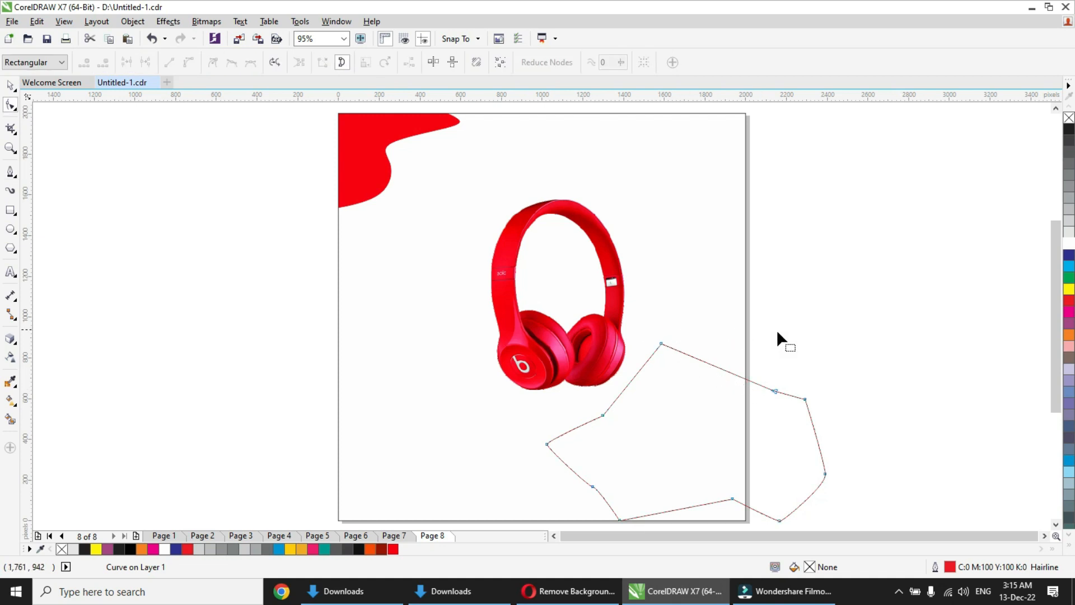
{"action": "left_click_drag", "start_coordinate": [852, 466], "coordinate": [513, 498]}
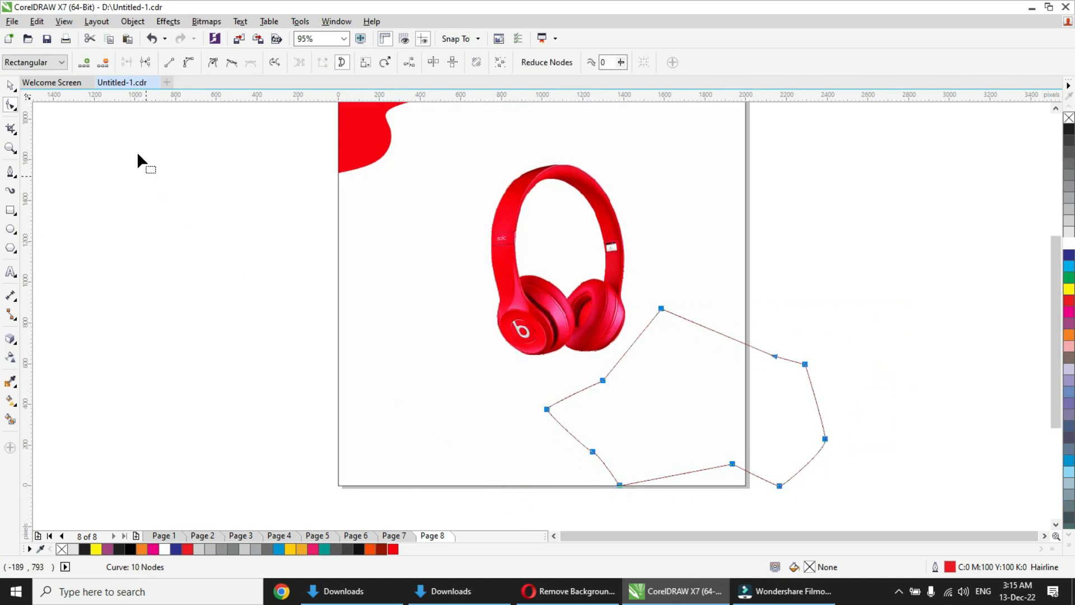
{"action": "left_click", "coordinate": [193, 63]}
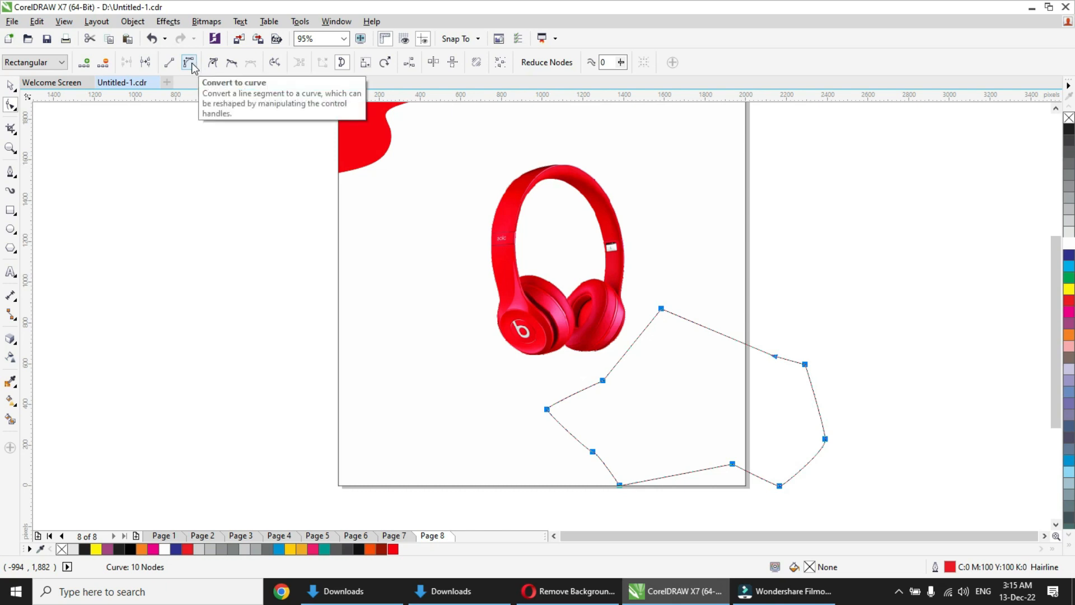
- Reshape the outline into a wavy blob about 1,367 by 938 px, adding nodes on its upper and lower edges, and fill it with red #F80211
{"action": "left_click_drag", "start_coordinate": [650, 320], "coordinate": [728, 365]}
{"action": "double_click", "coordinate": [737, 323]}
{"action": "left_click", "coordinate": [704, 468]}
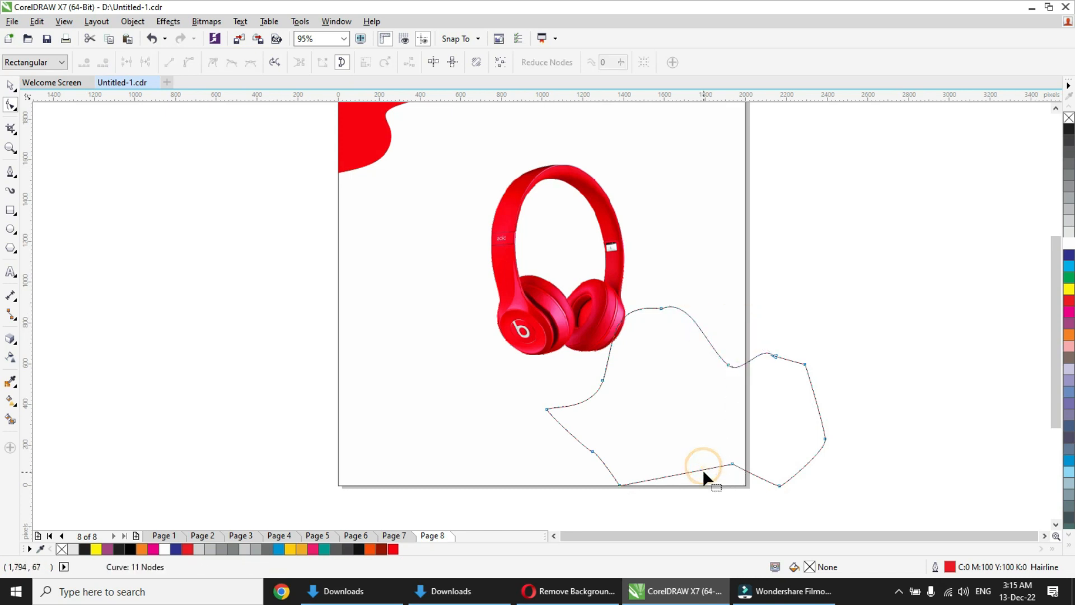
{"action": "left_click", "coordinate": [701, 467]}
{"action": "double_click", "coordinate": [700, 466]}
{"action": "left_click_drag", "start_coordinate": [700, 466], "coordinate": [714, 497]}
{"action": "left_click_drag", "start_coordinate": [596, 462], "coordinate": [572, 455]}
{"action": "left_click_drag", "start_coordinate": [592, 395], "coordinate": [595, 374]}
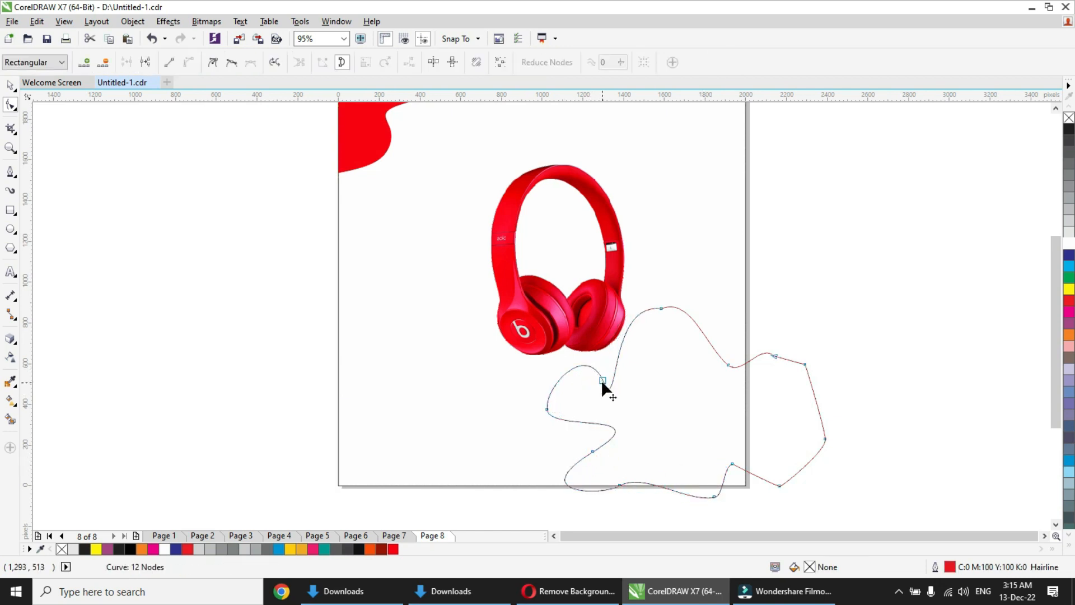
{"action": "left_click_drag", "start_coordinate": [775, 355], "coordinate": [773, 376]}
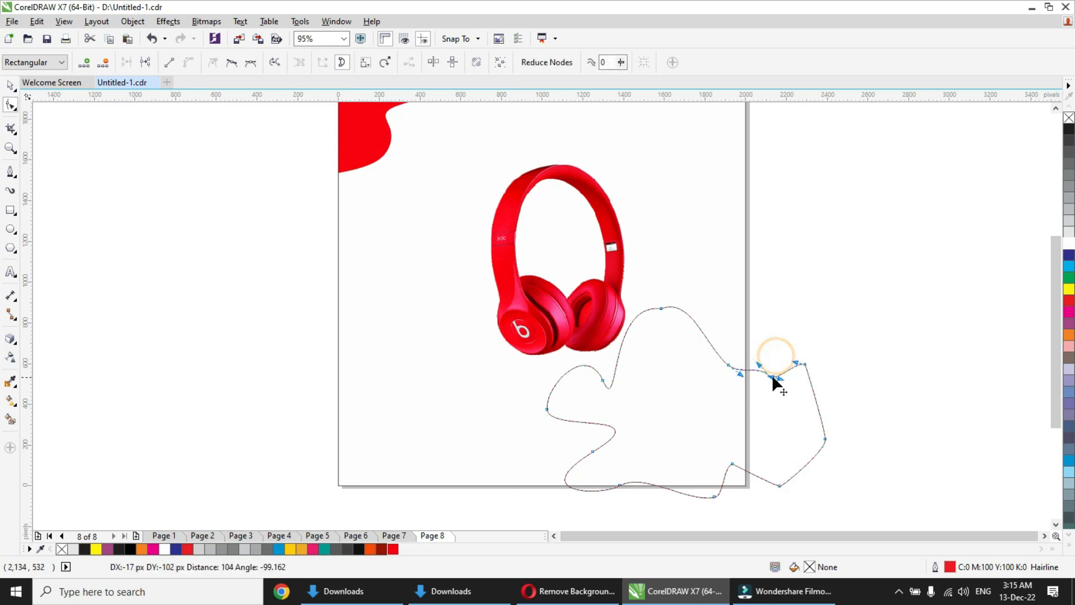
{"action": "key", "text": "space"}
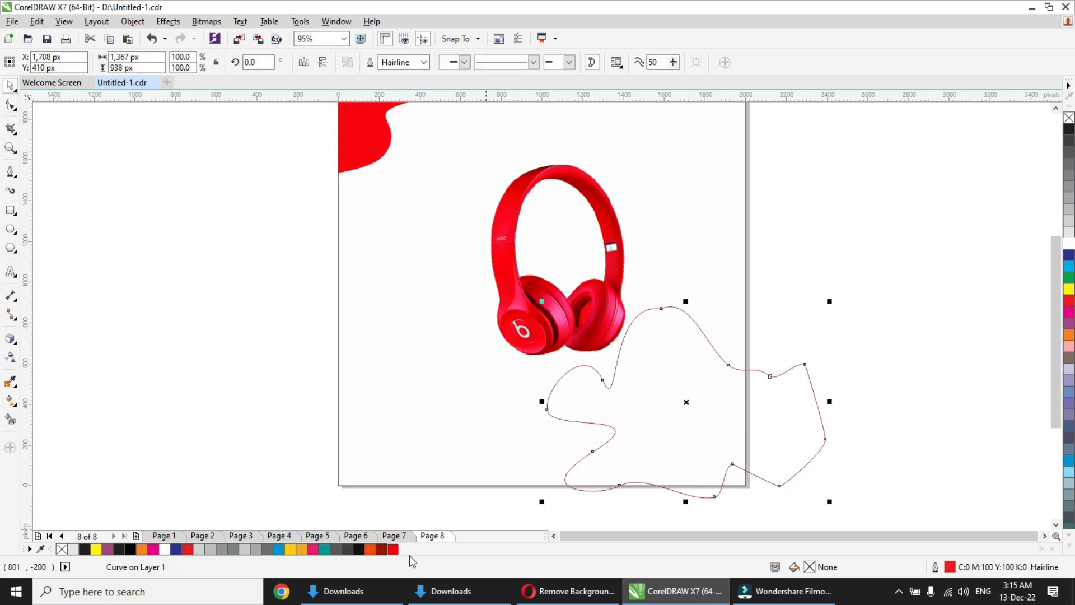
{"action": "left_click", "coordinate": [394, 549]}
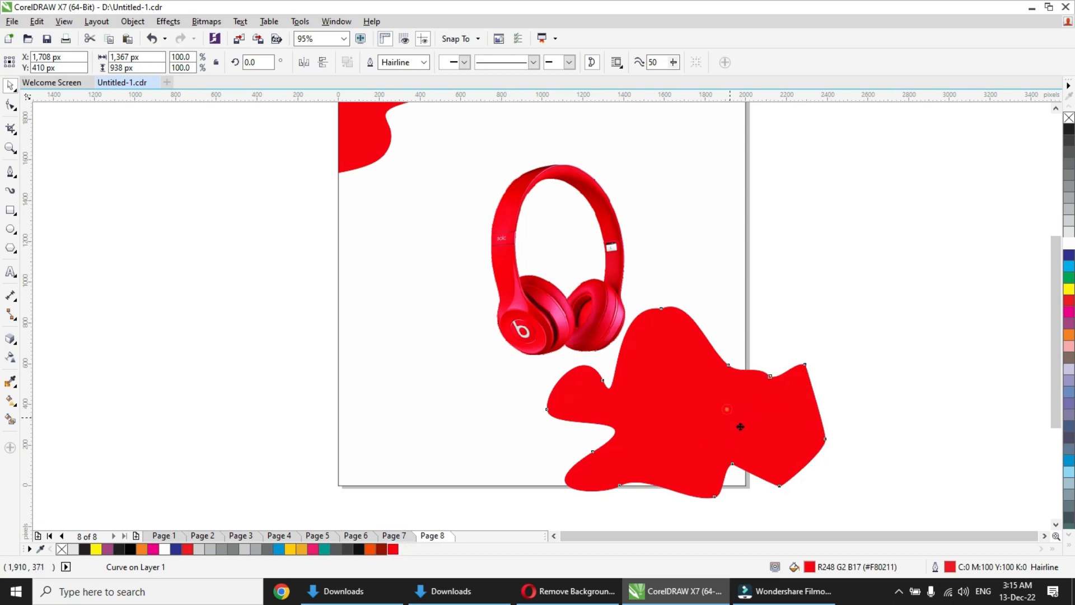
- PowerClip the red wavy blob inside the white 2,000 px square
{"action": "left_click_drag", "start_coordinate": [740, 427], "coordinate": [728, 420]}
{"action": "right_click", "coordinate": [711, 417]}
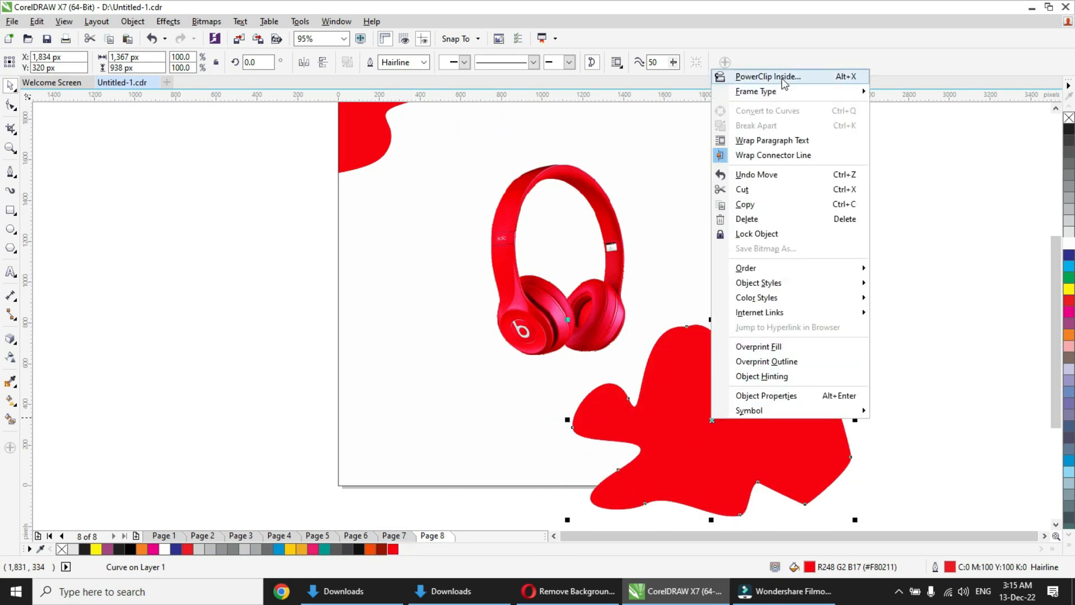
{"action": "left_click", "coordinate": [762, 74]}
{"action": "left_click", "coordinate": [703, 214]}
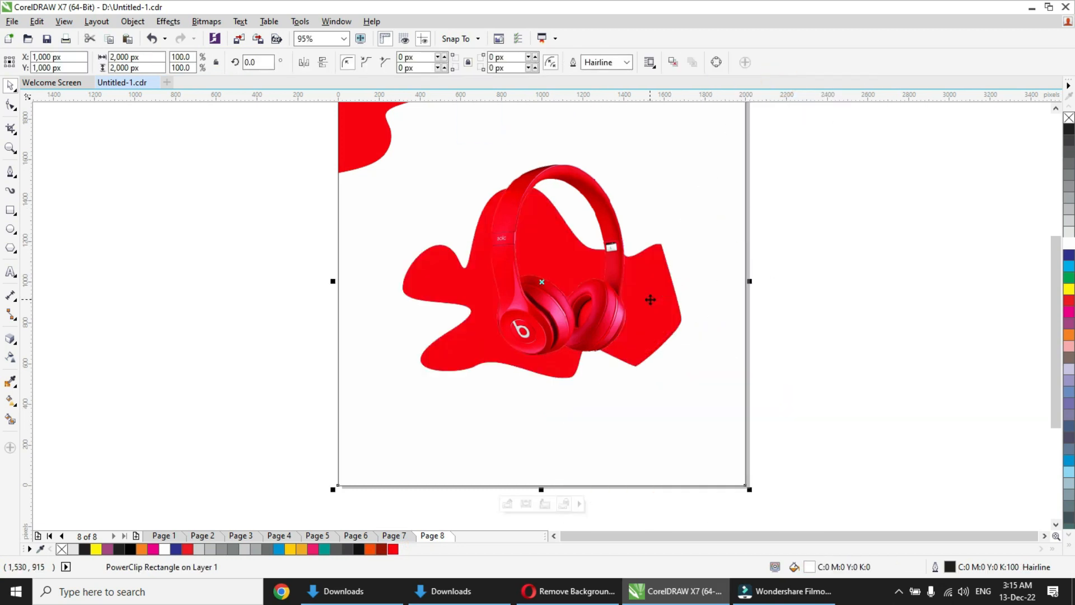
- Edit the PowerClip contents, move the blob over the square's lower right corner and finish editing
{"action": "double_click", "coordinate": [648, 297]}
{"action": "left_click_drag", "start_coordinate": [610, 302], "coordinate": [736, 435]}
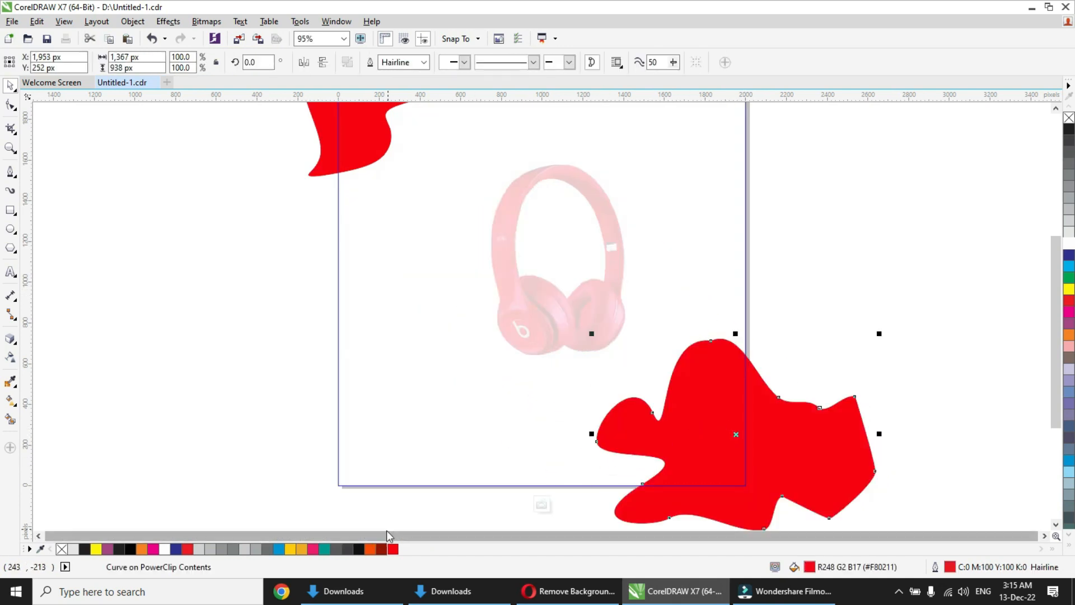
{"action": "left_click", "coordinate": [542, 503]}
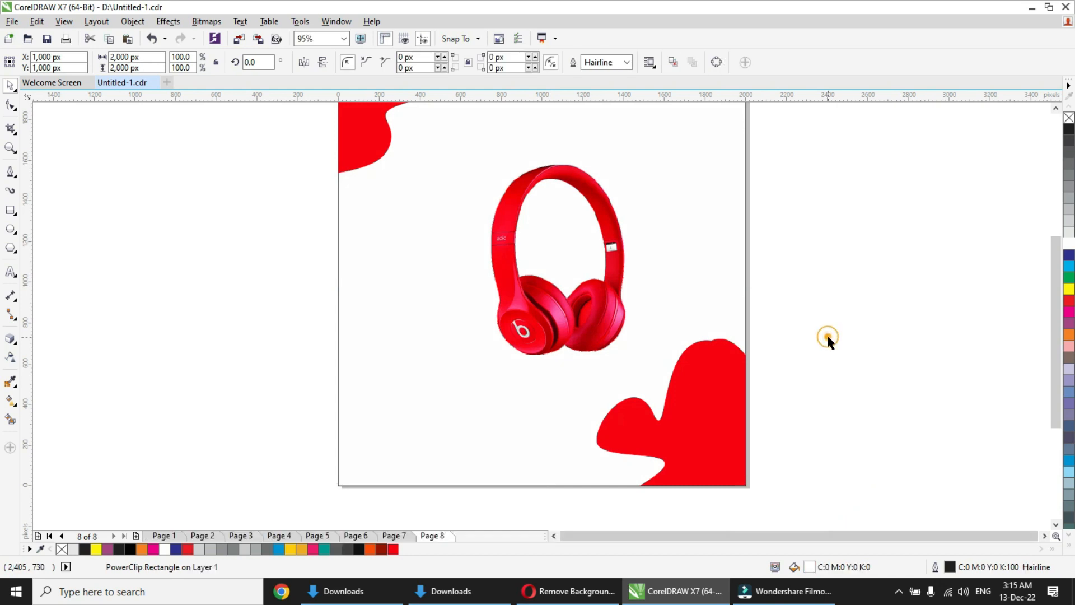
{"action": "left_click", "coordinate": [826, 334]}
{"action": "scroll", "coordinate": [828, 337], "scroll_direction": "up", "scroll_amount": 1}
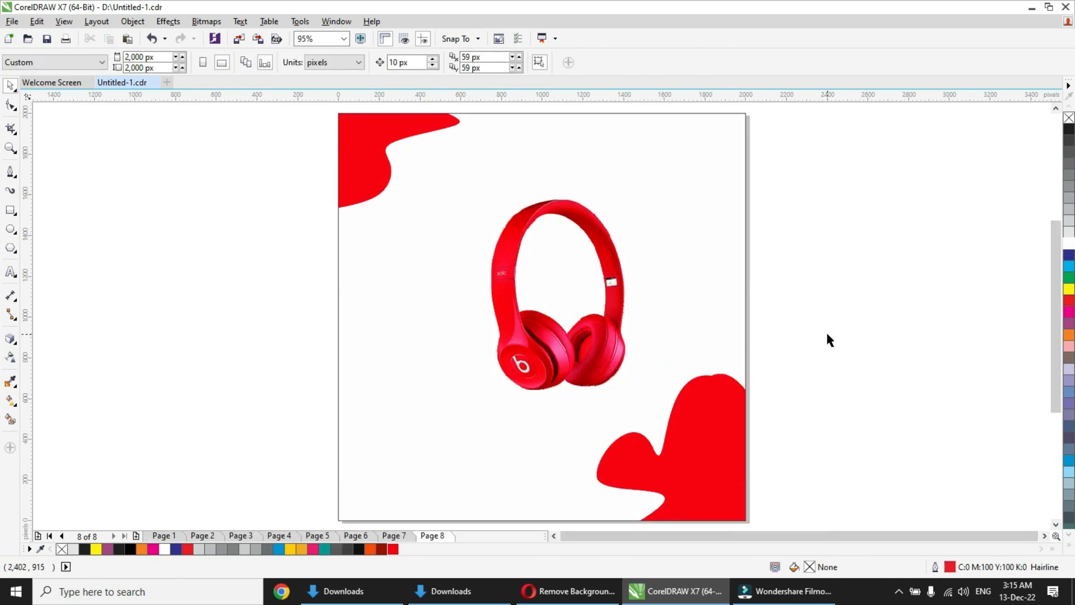
- Open the PowerClip contents again, mirror the lower right blob horizontally and stretch it upward to about 1,344 px high
{"action": "left_click", "coordinate": [693, 412]}
{"action": "double_click", "coordinate": [694, 412]}
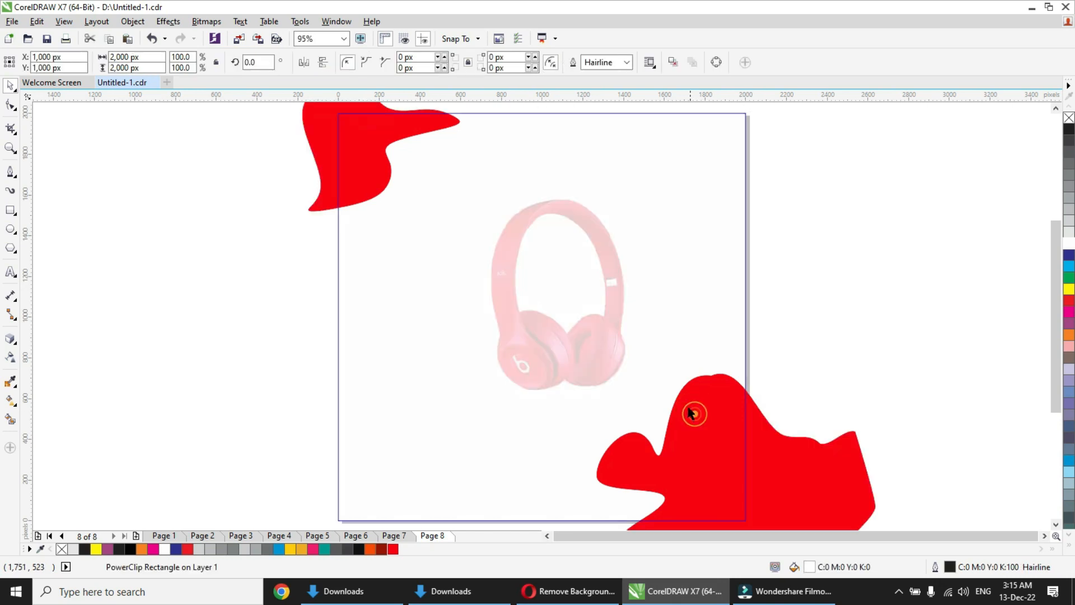
{"action": "left_click", "coordinate": [709, 409]}
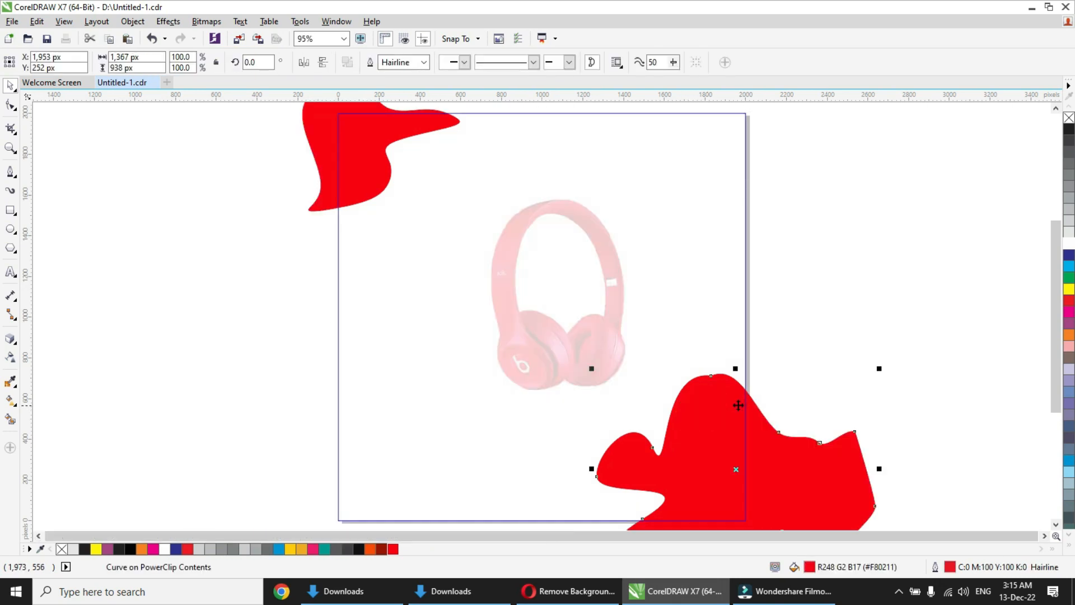
{"action": "left_click", "coordinate": [304, 62]}
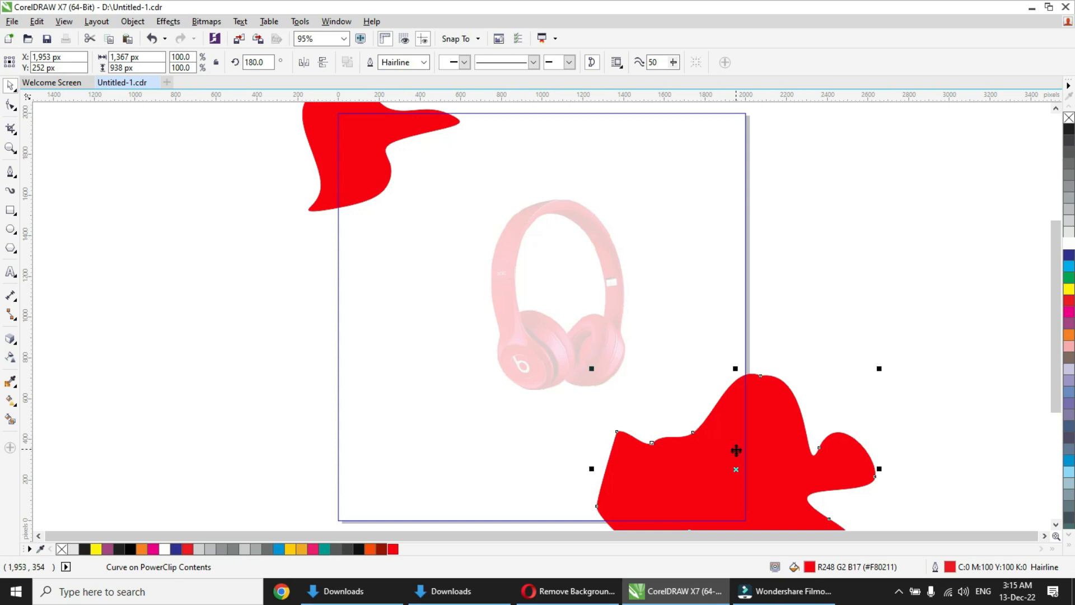
{"action": "left_click", "coordinate": [719, 455]}
{"action": "left_click", "coordinate": [749, 391]}
{"action": "left_click_drag", "start_coordinate": [736, 368], "coordinate": [736, 286]}
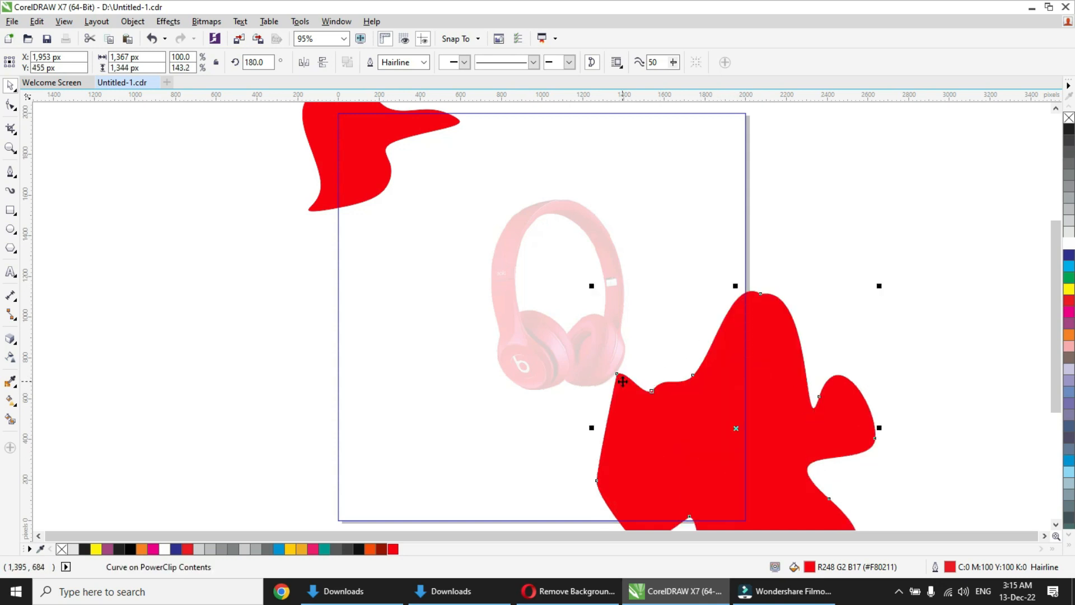
- Delete the two nodes along the mirrored blob's upper left edge with the Shape tool and finish editing the PowerClip contents
{"action": "key", "text": "F10"}
{"action": "left_click", "coordinate": [651, 392]}
{"action": "key", "text": "Delete"}
{"action": "left_click_drag", "start_coordinate": [653, 388], "coordinate": [669, 351]}
{"action": "left_click", "coordinate": [693, 373]}
{"action": "key", "text": "Delete"}
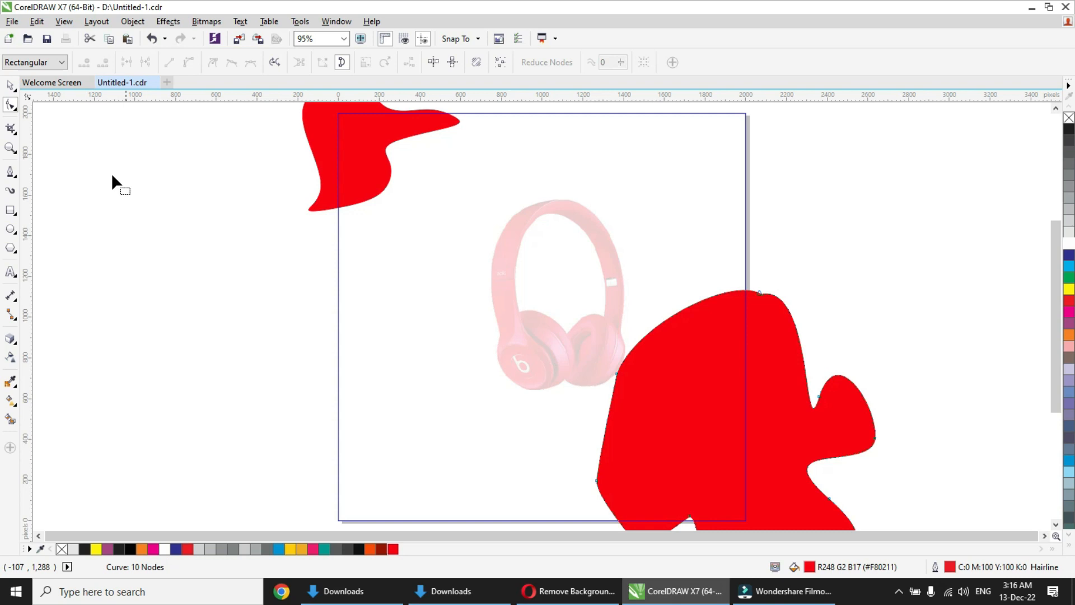
{"action": "left_click", "coordinate": [9, 87]}
{"action": "left_click", "coordinate": [113, 202]}
{"action": "left_click", "coordinate": [721, 384]}
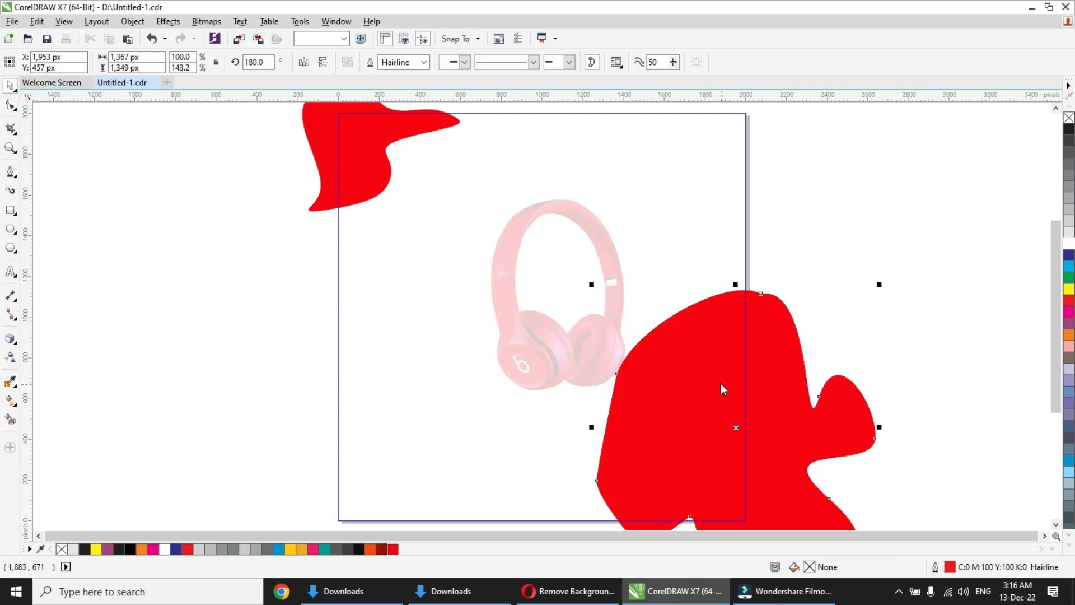
{"action": "right_click", "coordinate": [720, 383]}
{"action": "left_click", "coordinate": [804, 63]}
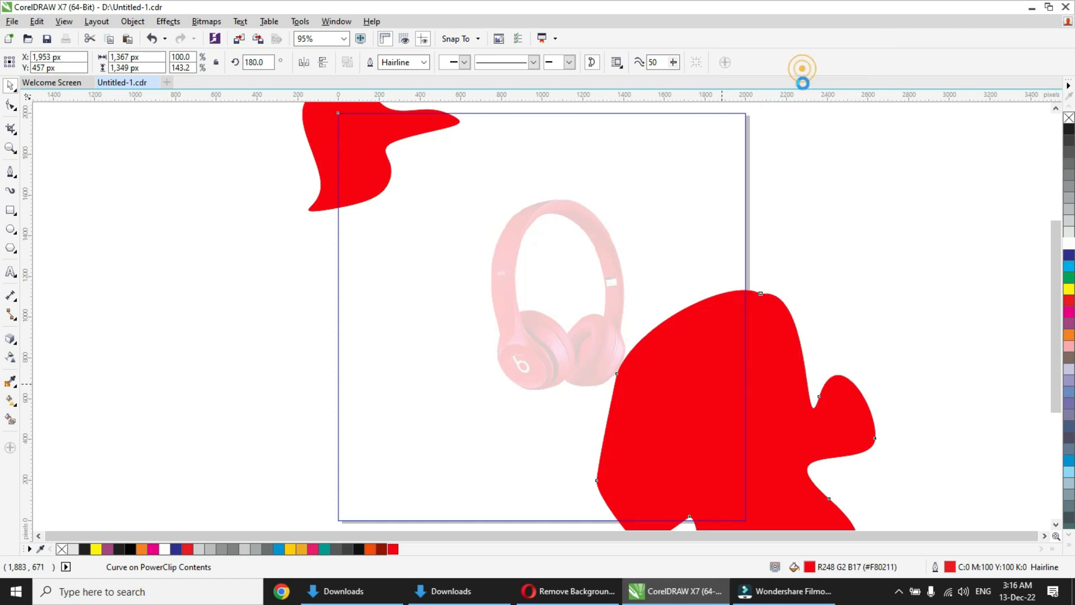
{"action": "left_click", "coordinate": [848, 264]}
- Enlarge the headphones image to about 1,081 by 1,399 px and place it just right of the page centre, overlapping the lower right blob
{"action": "left_click", "coordinate": [598, 360]}
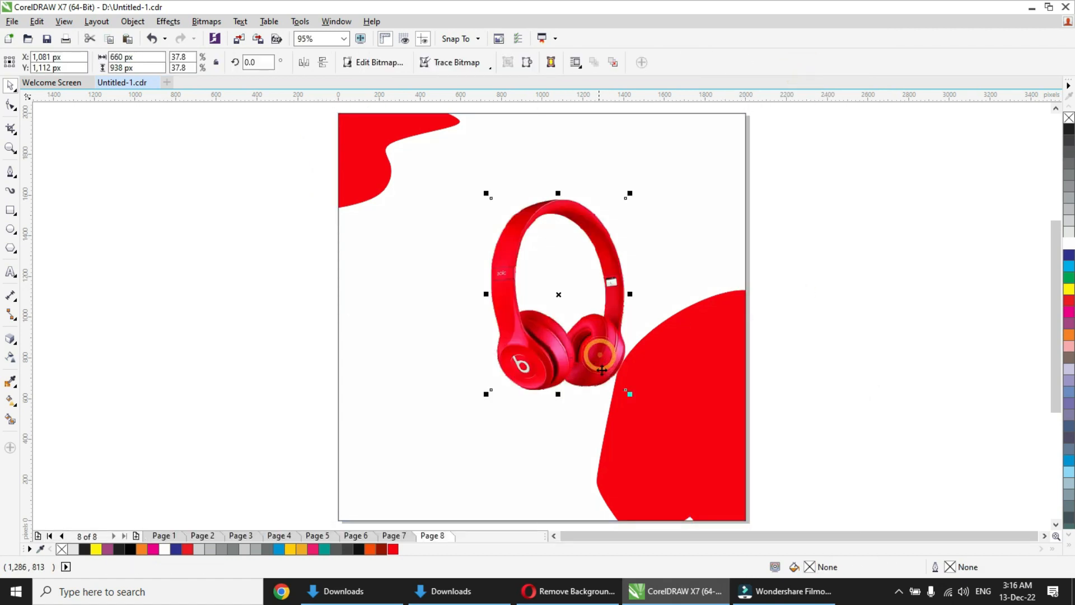
{"action": "left_click_drag", "start_coordinate": [629, 393], "coordinate": [665, 443]}
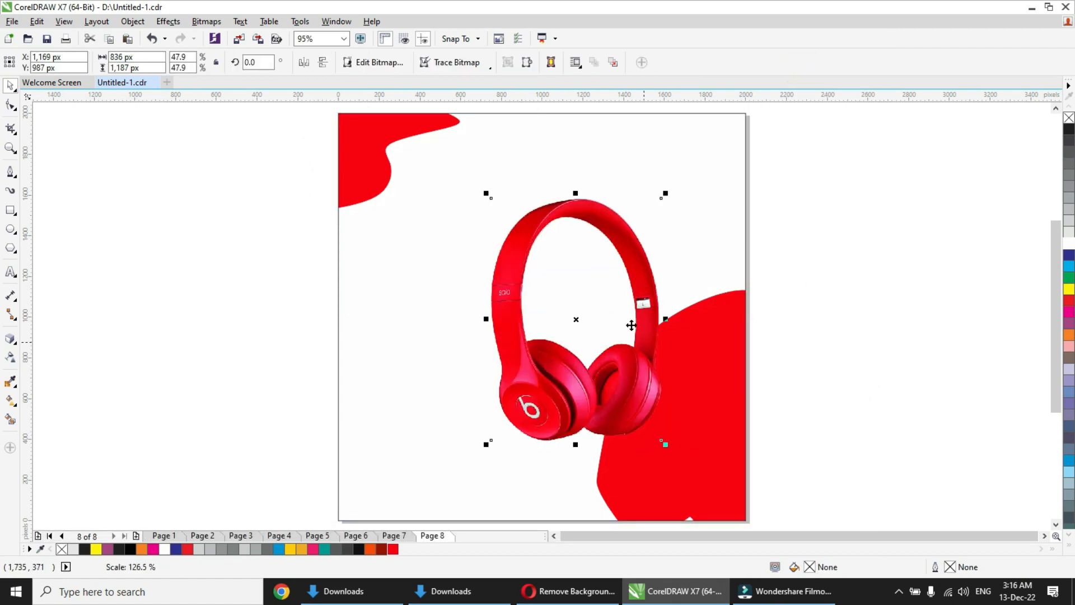
{"action": "left_click_drag", "start_coordinate": [623, 373], "coordinate": [640, 360]}
{"action": "left_click_drag", "start_coordinate": [548, 389], "coordinate": [551, 385]}
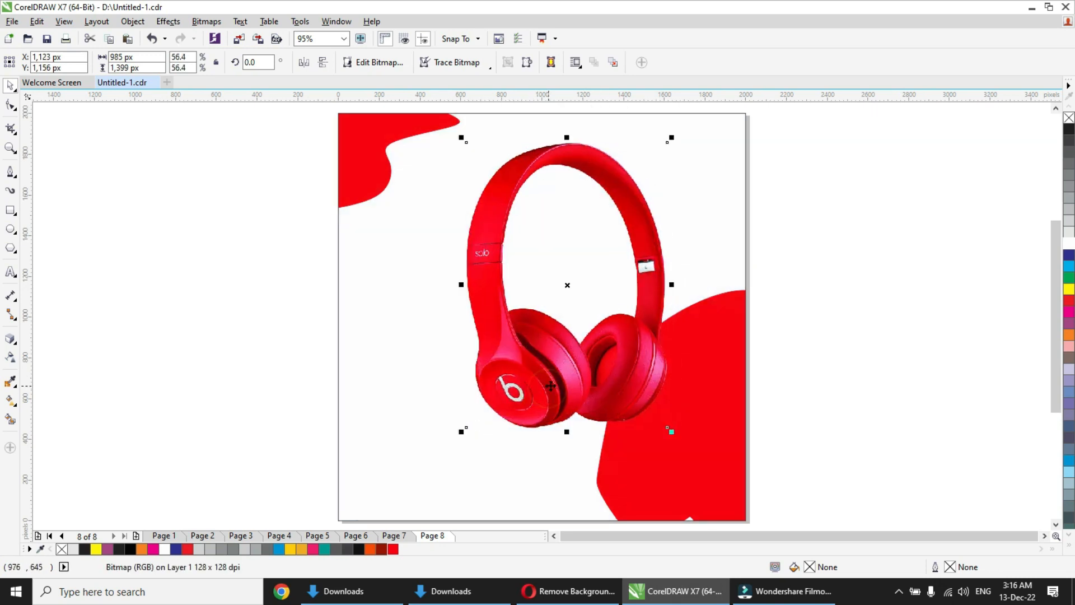
{"action": "left_click_drag", "start_coordinate": [672, 286], "coordinate": [693, 284]}
{"action": "left_click_drag", "start_coordinate": [533, 381], "coordinate": [559, 379]}
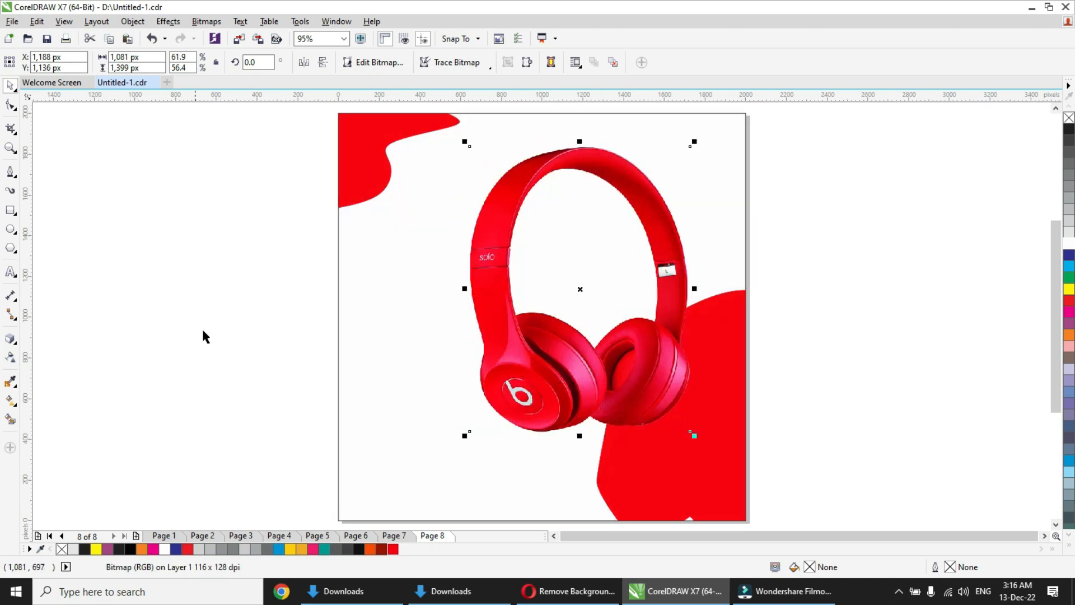
{"action": "left_click_drag", "start_coordinate": [477, 311], "coordinate": [477, 339]}
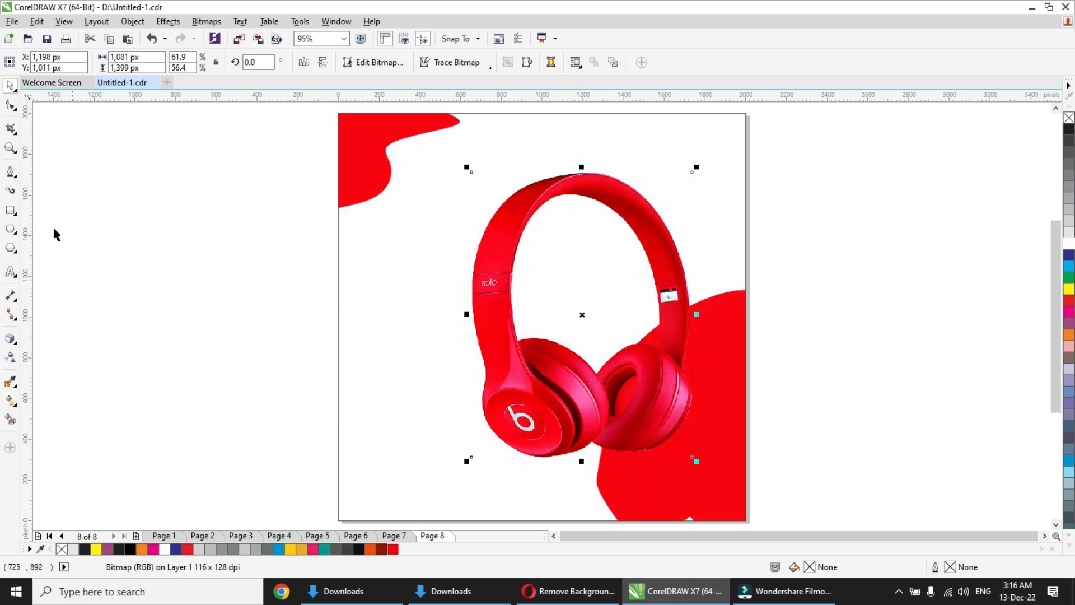
- Copy the "HEADPHONES Collection" title from Page 7 to Page 8 and place it above the headphones near the upper right corner
{"action": "left_click", "coordinate": [394, 536]}
{"action": "left_click", "coordinate": [616, 148]}
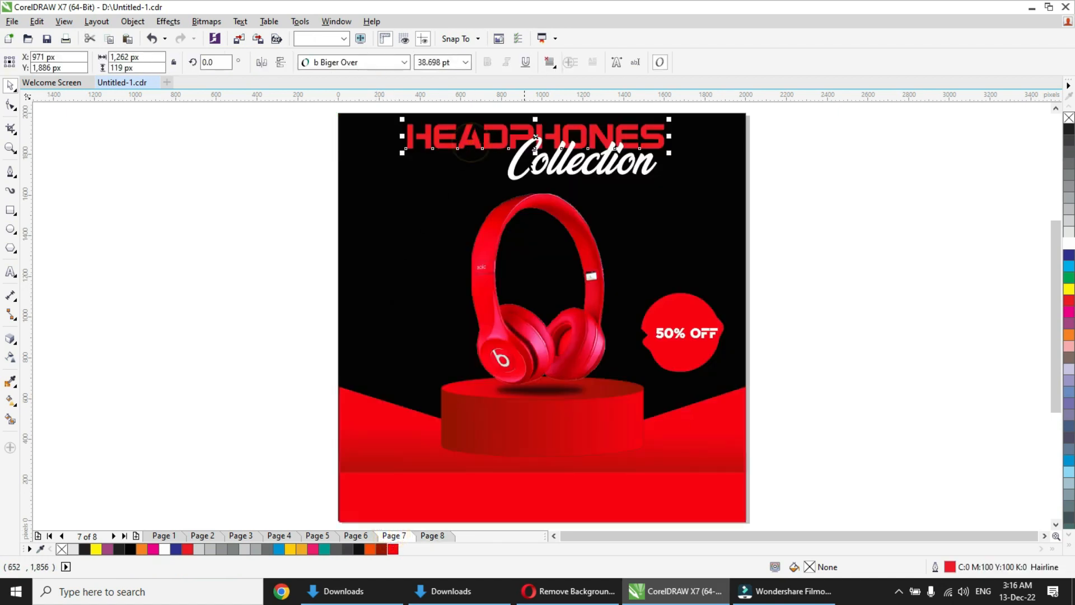
{"action": "left_click", "coordinate": [541, 168], "text": "shift"}
{"action": "left_click", "coordinate": [544, 168]}
{"action": "left_click_drag", "start_coordinate": [856, 108], "coordinate": [376, 197]}
{"action": "left_click", "coordinate": [432, 536]}
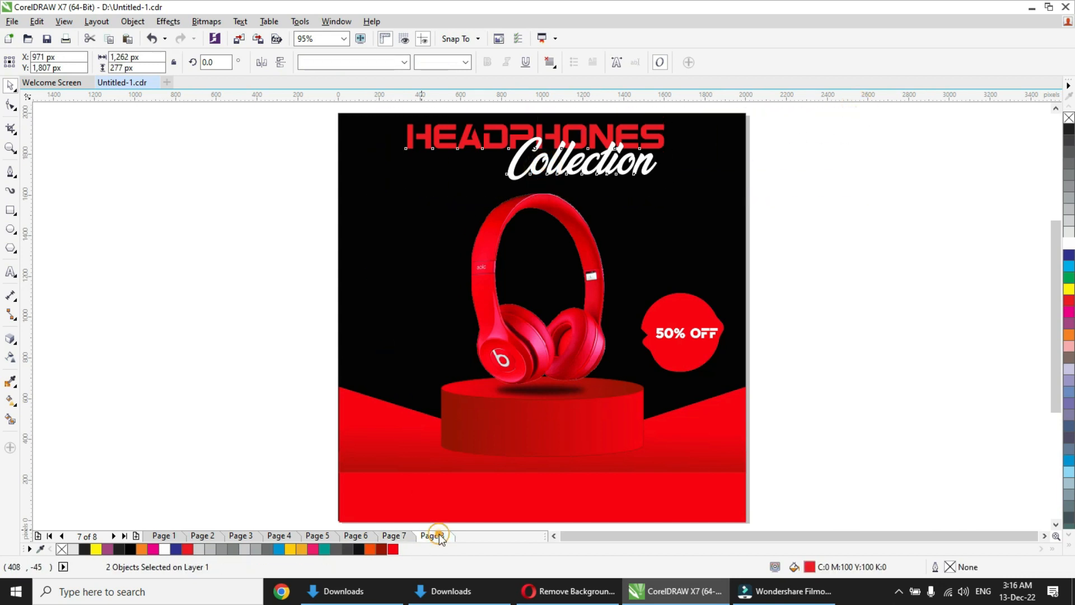
{"action": "left_click_drag", "start_coordinate": [536, 153], "coordinate": [597, 147]}
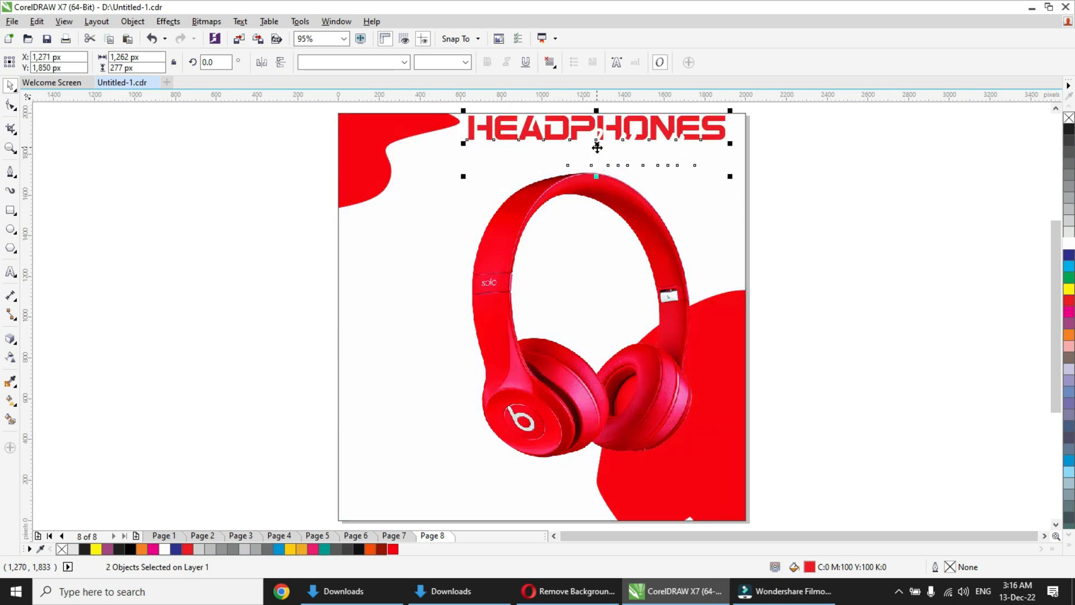
- Recolour the word "Collection" in the Page 8 title black
{"action": "left_click", "coordinate": [693, 162]}
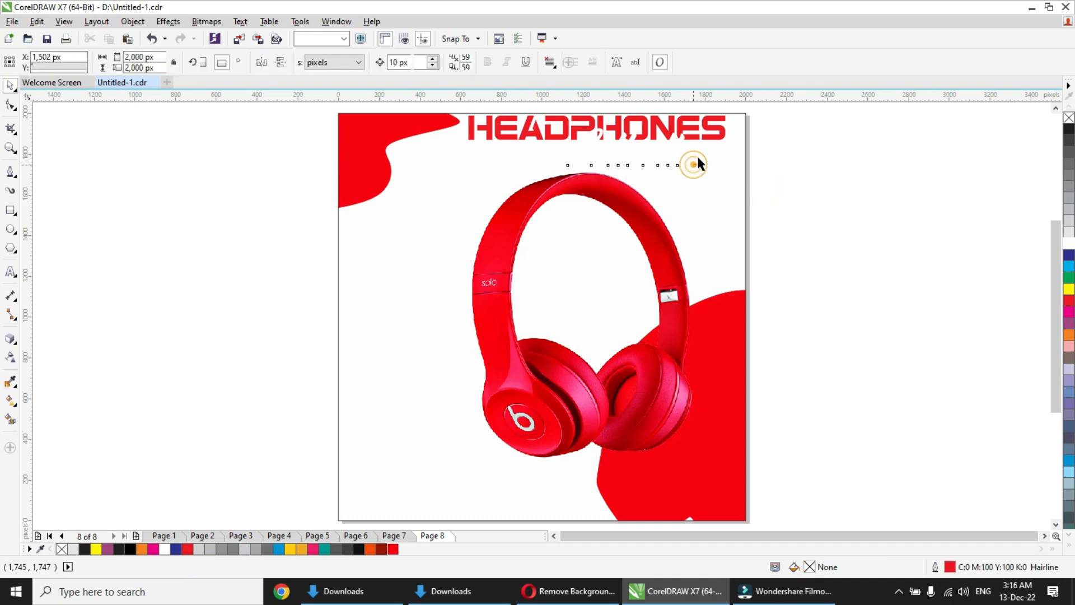
{"action": "left_click", "coordinate": [1068, 130]}
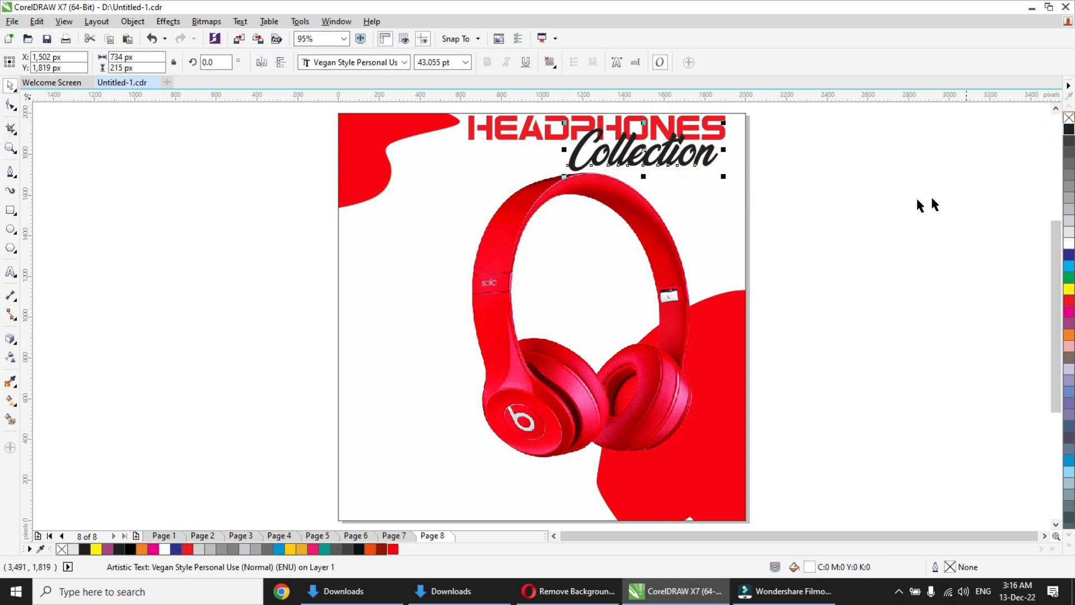
{"action": "left_click", "coordinate": [918, 200]}
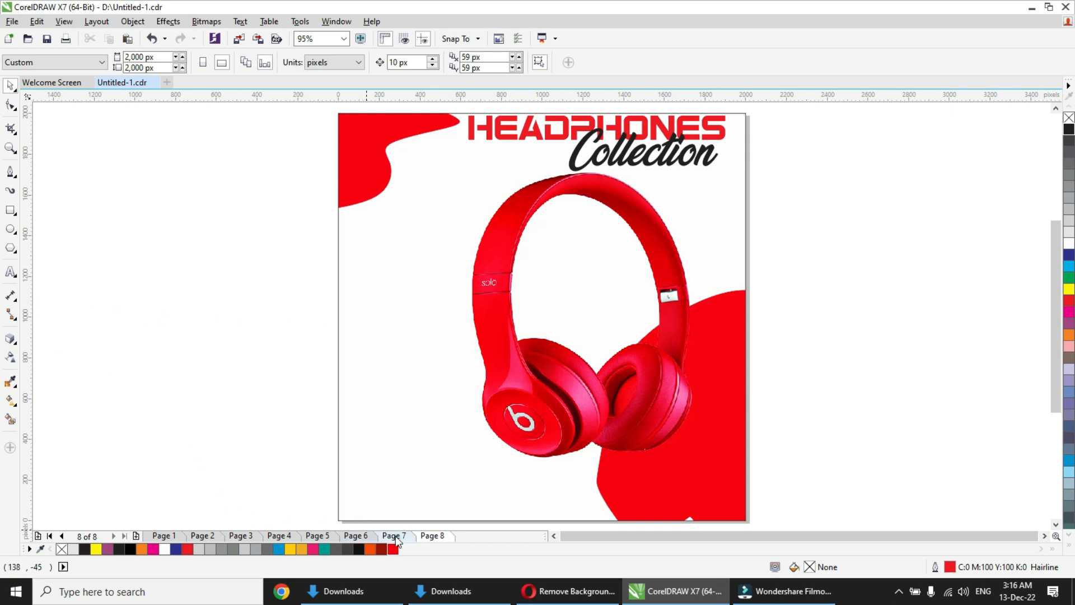
- Draw a closed bean-shaped B-spline curve about 319 by 499 px near the page's left edge, beside the headphones
{"action": "left_click", "coordinate": [12, 176]}
{"action": "left_click", "coordinate": [58, 233]}
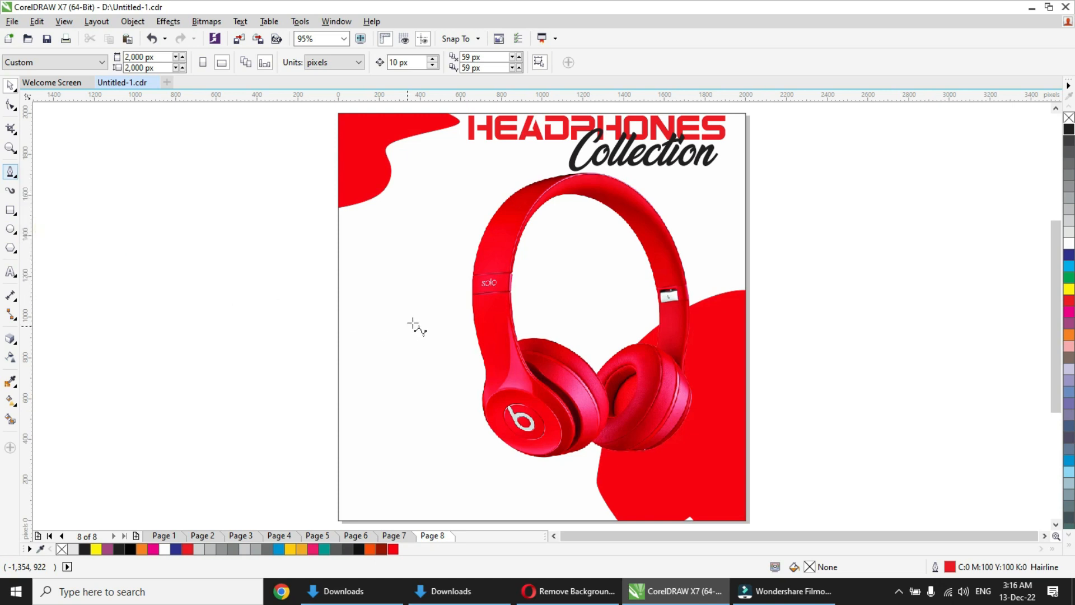
{"action": "left_click", "coordinate": [398, 307]}
{"action": "left_click", "coordinate": [372, 383]}
{"action": "left_click", "coordinate": [334, 329]}
{"action": "left_click", "coordinate": [356, 267]}
{"action": "left_click", "coordinate": [410, 253]}
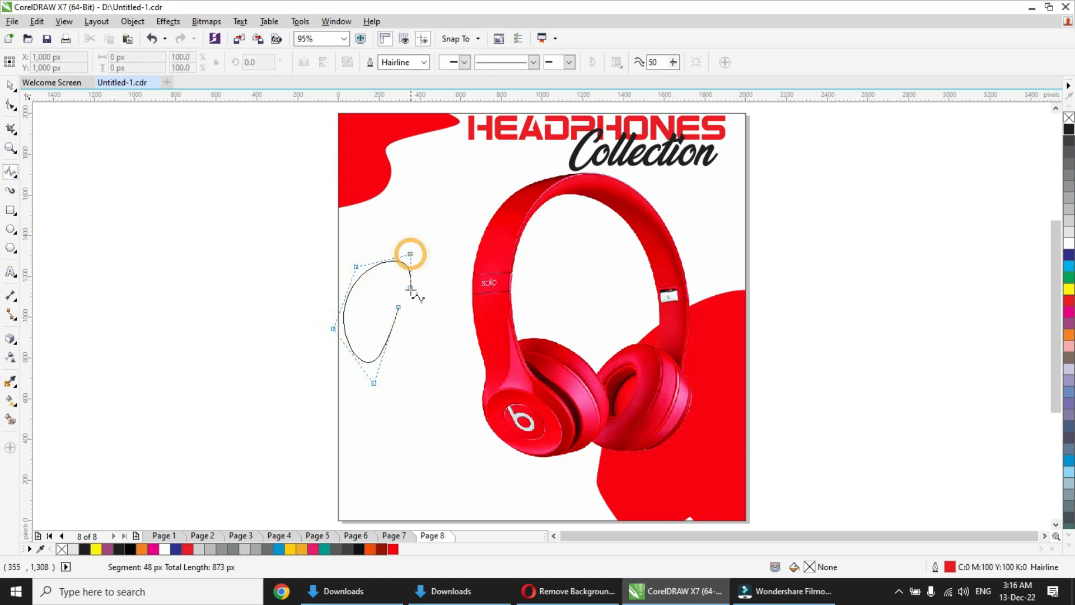
{"action": "left_click", "coordinate": [410, 289]}
{"action": "left_click", "coordinate": [355, 322]}
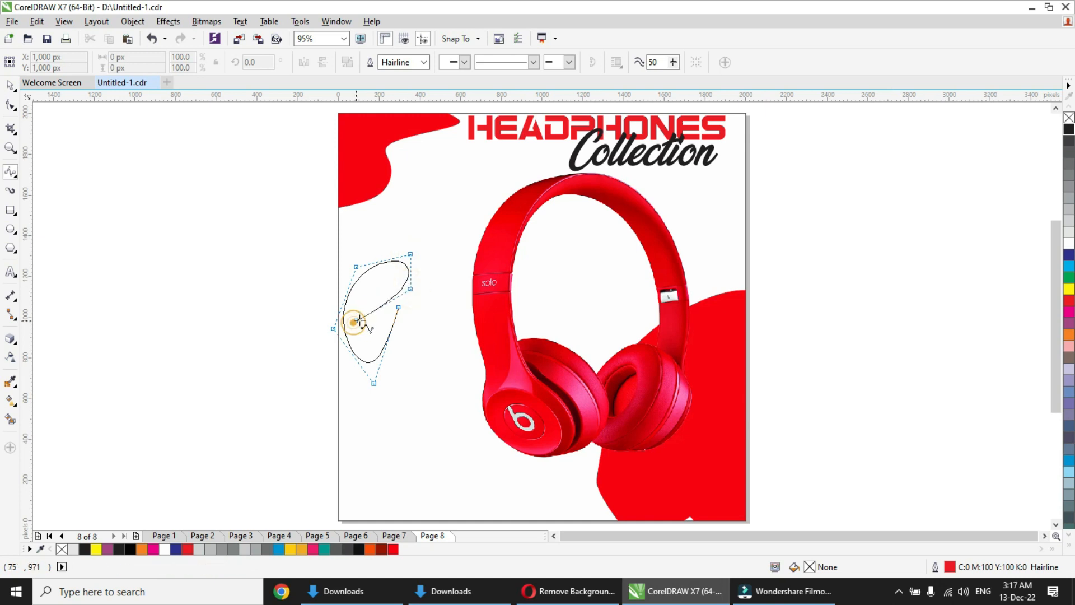
{"action": "double_click", "coordinate": [397, 307]}
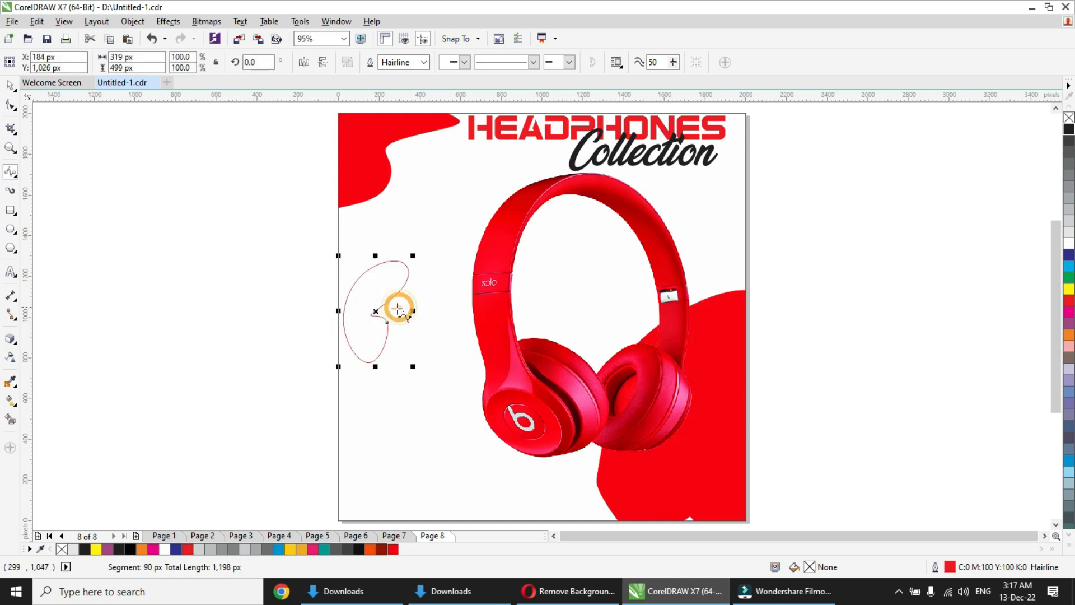
- Fill the B-spline shape with red #F80211, widen it to about 460 px and rotate it clockwise so its opening faces down
{"action": "left_click", "coordinate": [10, 85]}
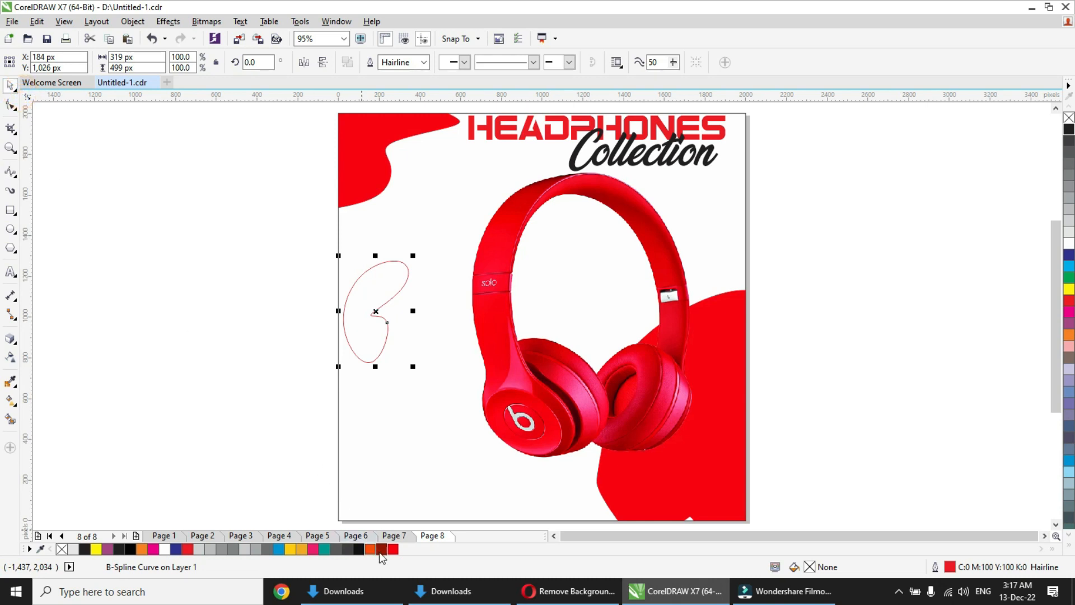
{"action": "left_click", "coordinate": [392, 550]}
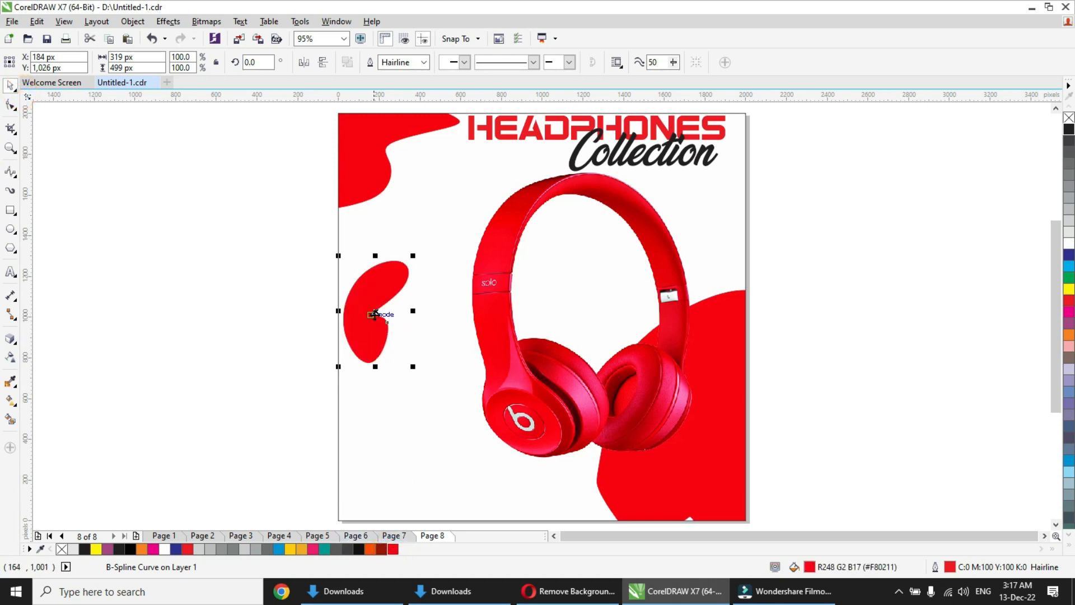
{"action": "left_click_drag", "start_coordinate": [413, 312], "coordinate": [441, 311]}
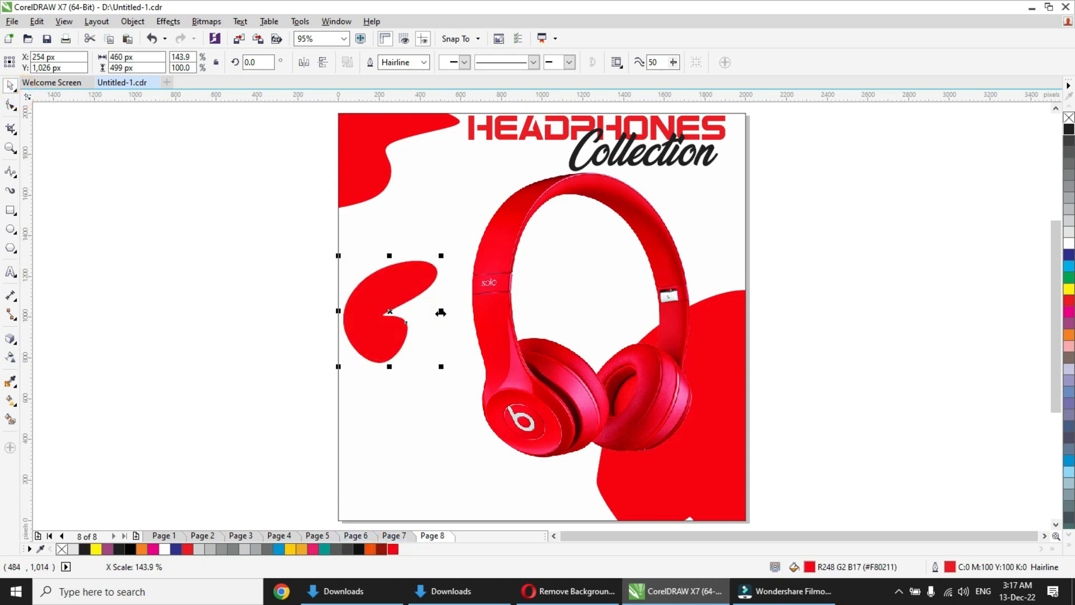
{"action": "left_click", "coordinate": [421, 283]}
{"action": "left_click_drag", "start_coordinate": [440, 261], "coordinate": [412, 325]}
{"action": "left_click", "coordinate": [259, 319]}
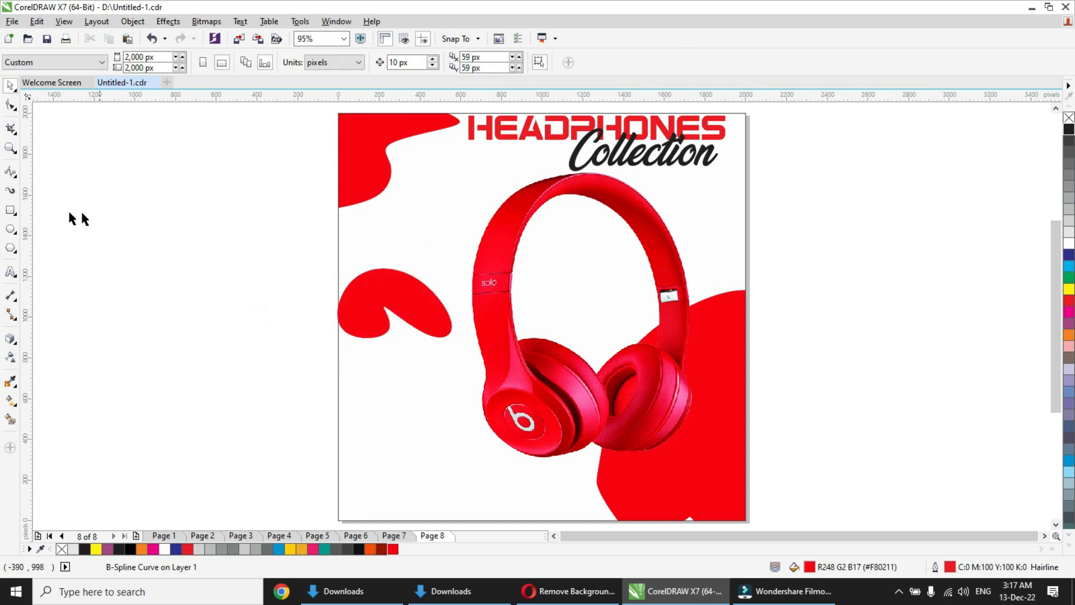
- Copy the white "50% OFF" text from Page 7 and paste it onto Page 8
{"action": "left_click", "coordinate": [406, 534]}
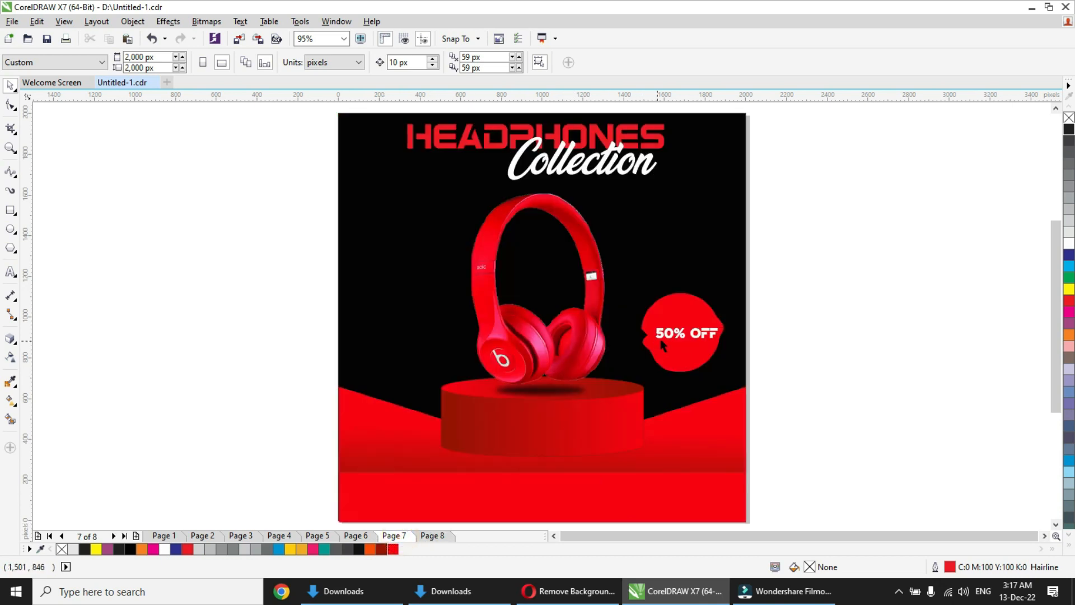
{"action": "left_click", "coordinate": [676, 334]}
{"action": "right_click", "coordinate": [676, 332]}
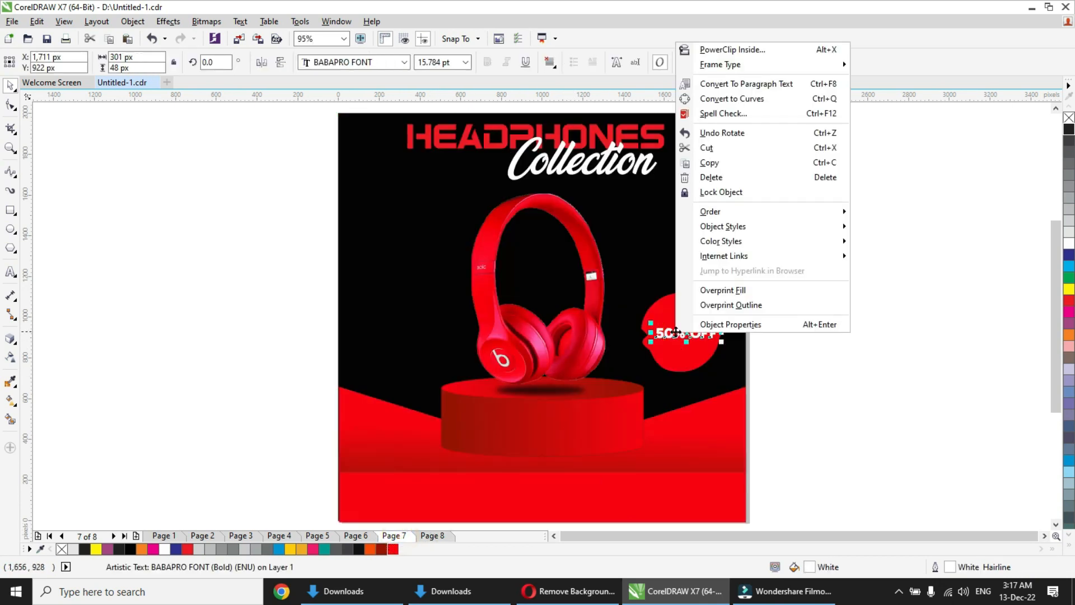
{"action": "left_click", "coordinate": [721, 161]}
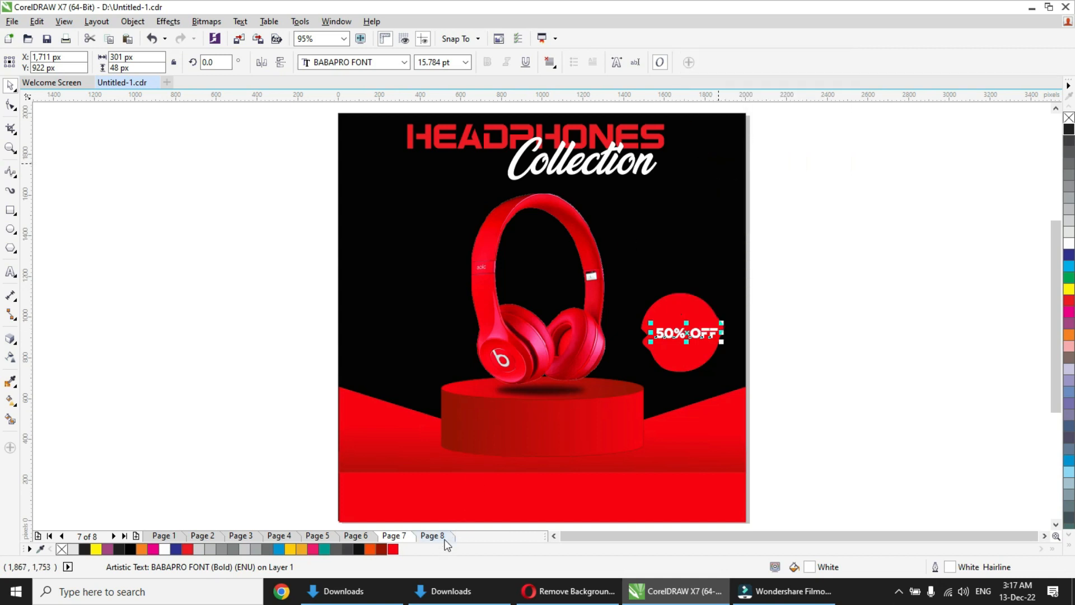
{"action": "left_click", "coordinate": [446, 539]}
{"action": "key", "text": "ctrl+v"}
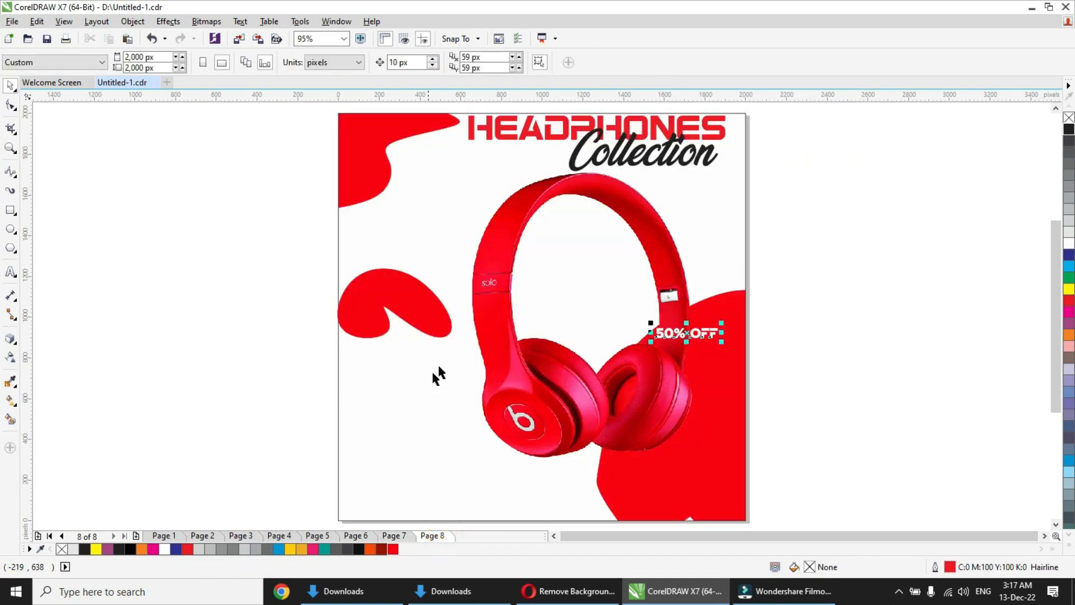
- Place the "50% OFF" text on the red bean shape and move both down beside the headphones' lower ear cup
{"action": "left_click_drag", "start_coordinate": [690, 333], "coordinate": [400, 295]}
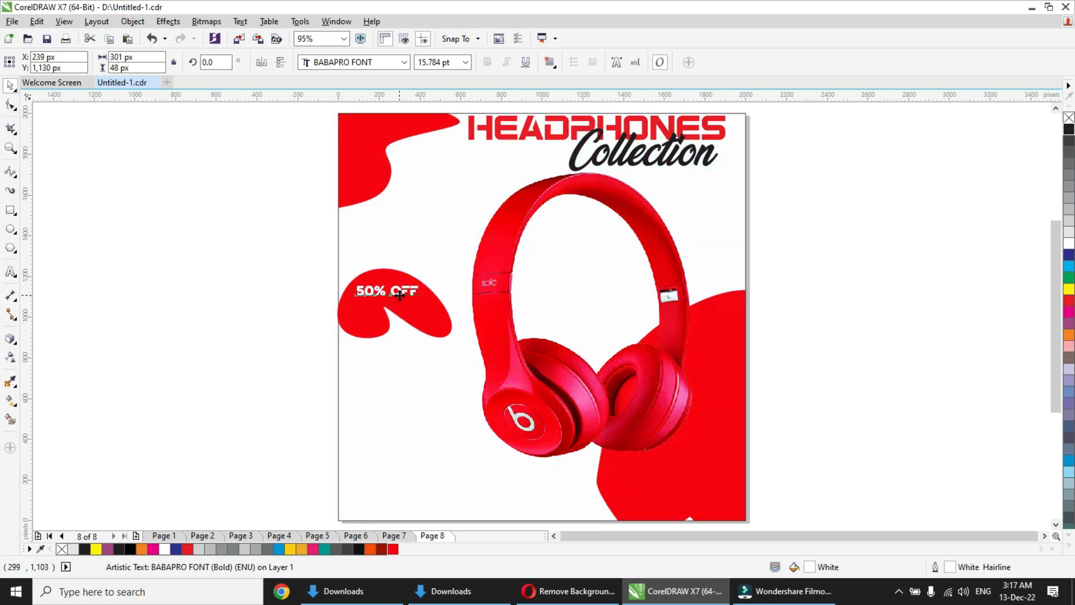
{"action": "left_click", "coordinate": [274, 299]}
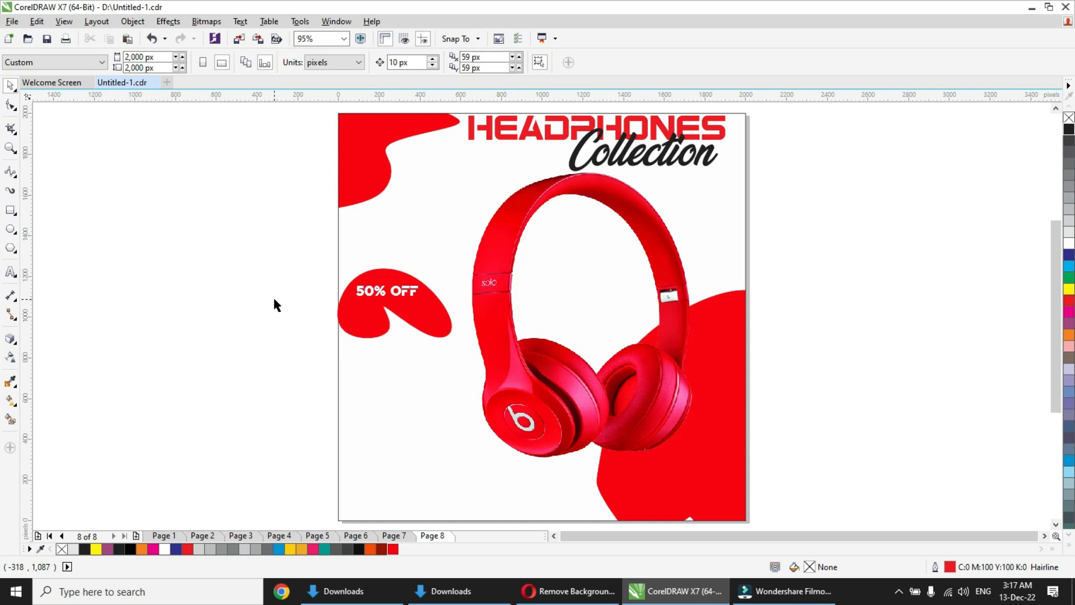
{"action": "left_click_drag", "start_coordinate": [306, 250], "coordinate": [476, 381]}
{"action": "left_click_drag", "start_coordinate": [429, 310], "coordinate": [452, 422]}
{"action": "left_click", "coordinate": [391, 283]}
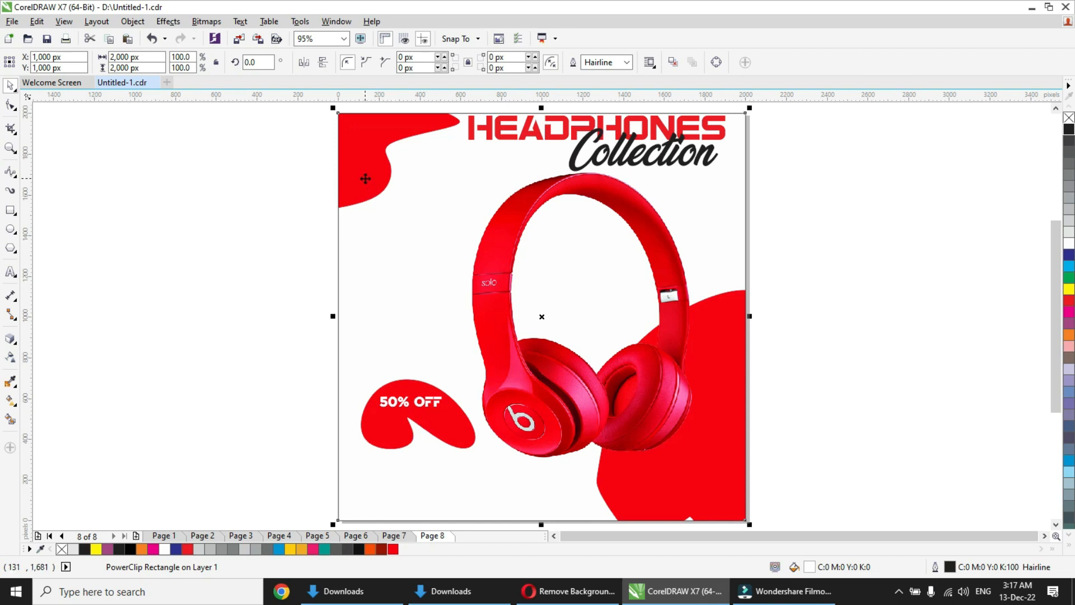
{"action": "left_click", "coordinate": [289, 261]}
- Duplicate the large headphones, shrink the copy to about 390 by 505 px and place it above the 50% OFF badge
{"action": "left_click", "coordinate": [525, 235]}
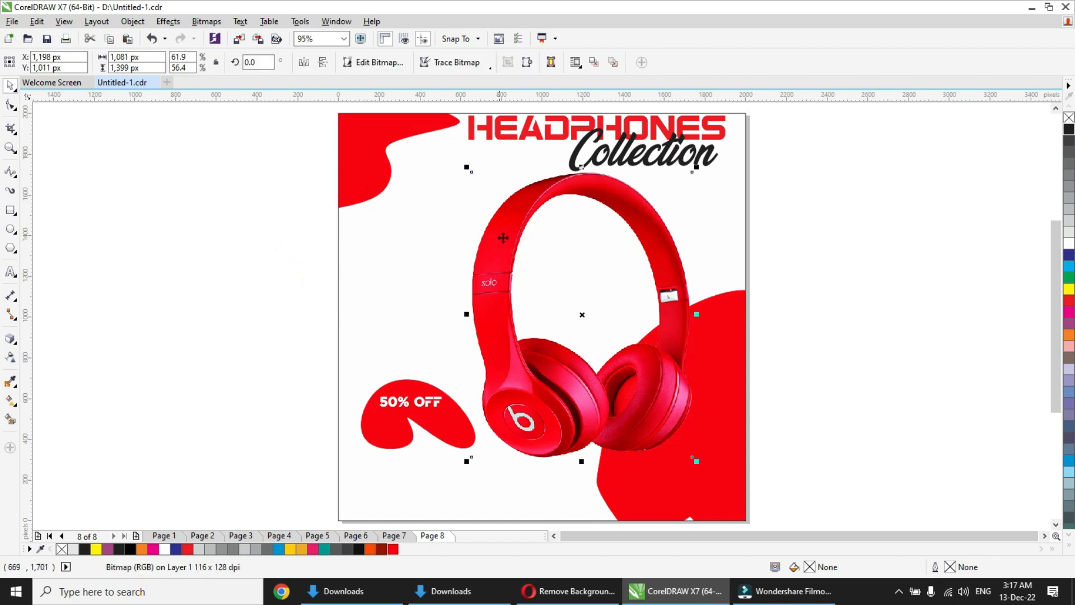
{"action": "left_click_drag", "start_coordinate": [504, 238], "coordinate": [363, 214]}
{"action": "left_click_drag", "start_coordinate": [326, 144], "coordinate": [459, 316]}
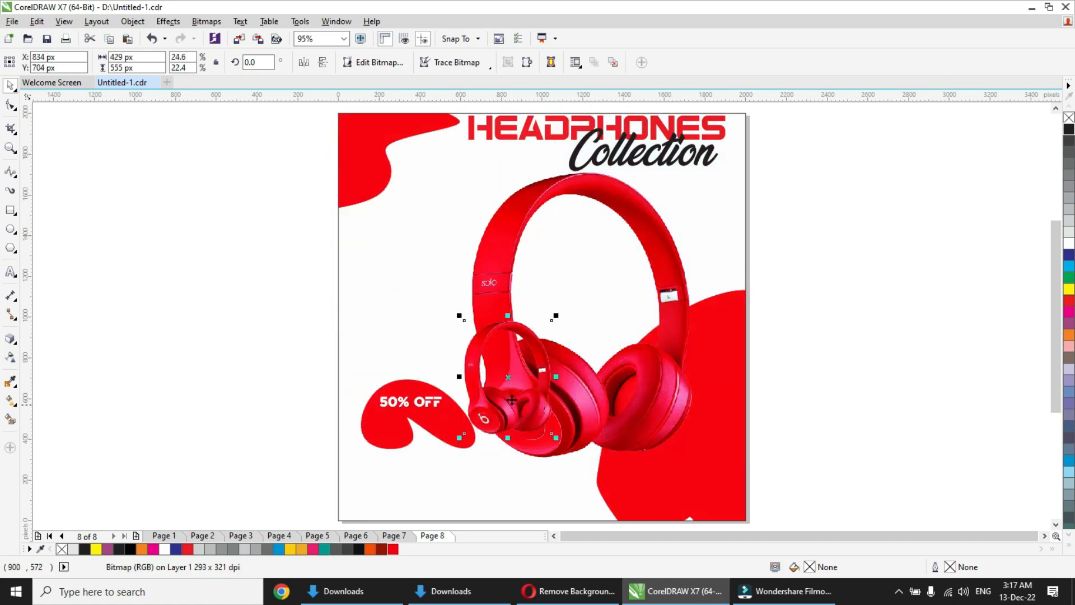
{"action": "left_click_drag", "start_coordinate": [512, 400], "coordinate": [405, 293]}
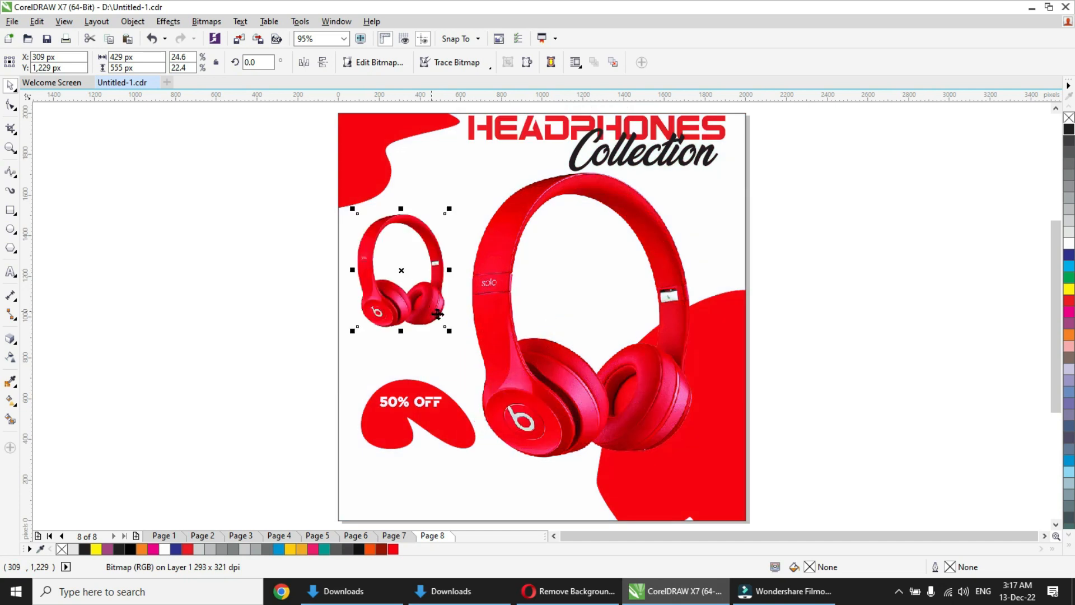
{"action": "left_click_drag", "start_coordinate": [449, 330], "coordinate": [444, 322]}
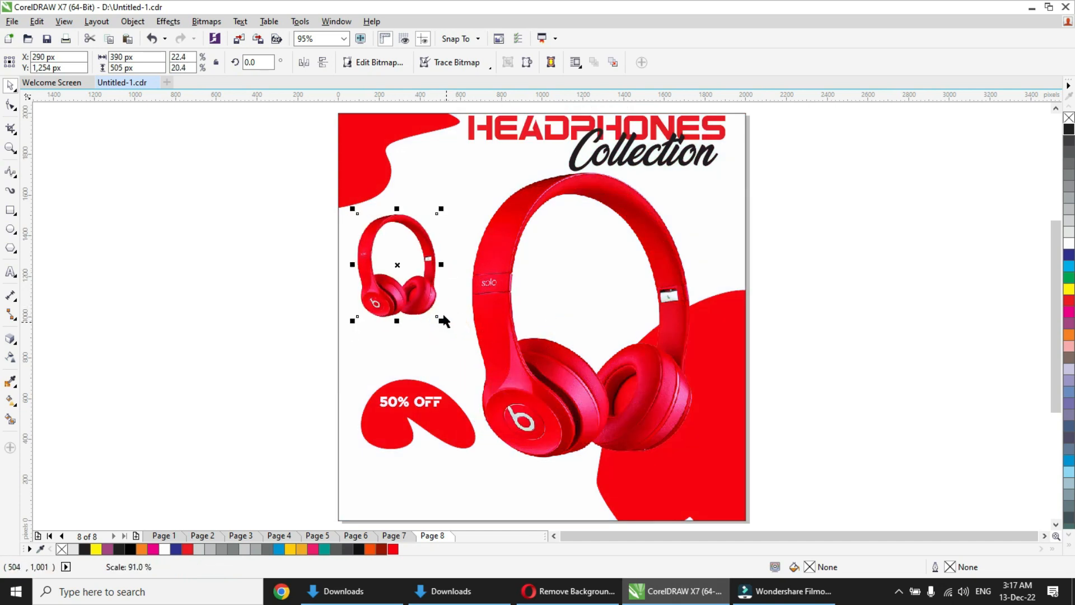
- Apply a Gaussian Blur with a 10-pixel radius to the small headphones
{"action": "left_click", "coordinate": [207, 22]}
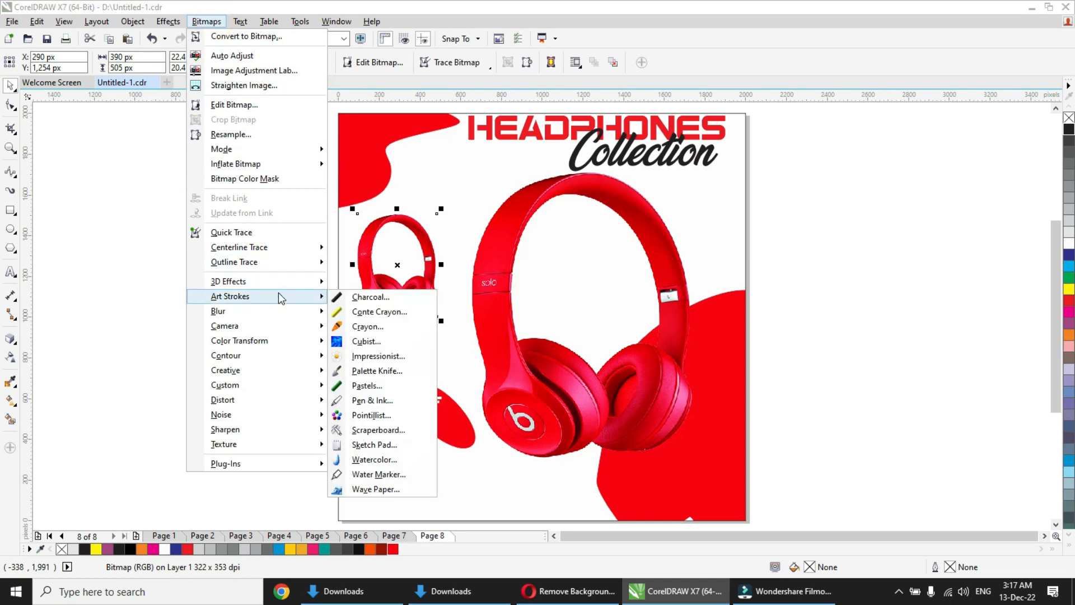
{"action": "mouse_move", "coordinate": [277, 311]}
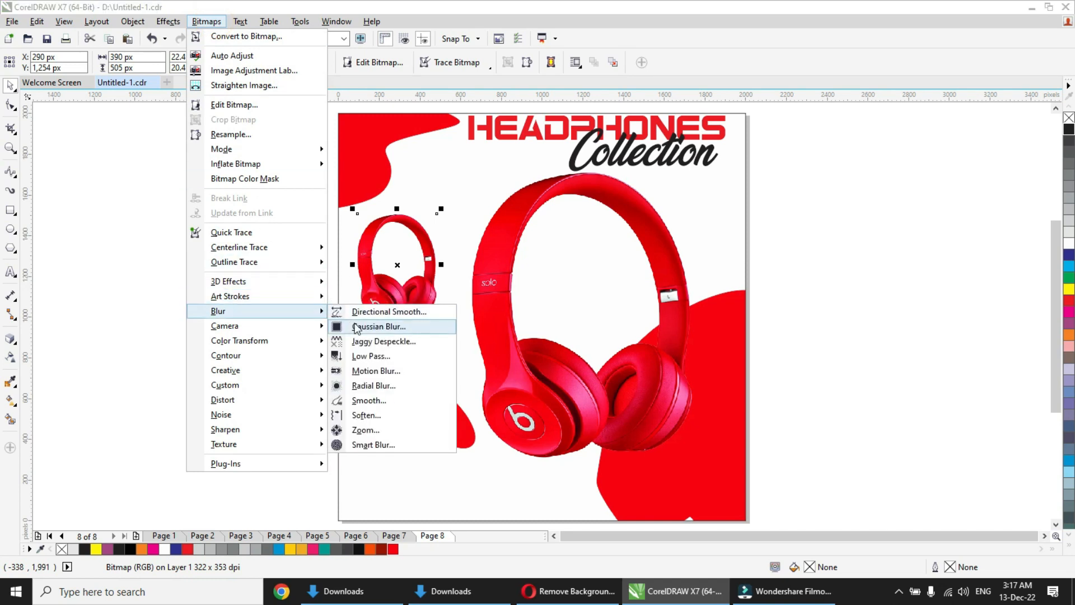
{"action": "left_click", "coordinate": [354, 327]}
{"action": "left_click_drag", "start_coordinate": [480, 241], "coordinate": [646, 172]}
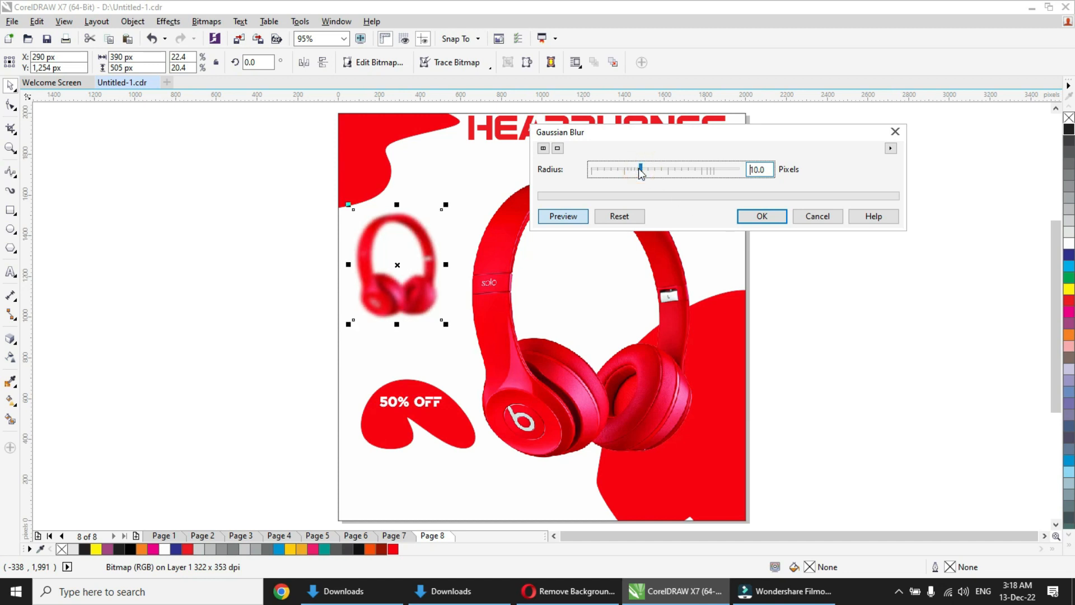
{"action": "left_click", "coordinate": [762, 216]}
- Rotate the blurred headphones about 24.6° counterclockwise and place a copy inside the large headphones' headband
{"action": "left_click", "coordinate": [429, 301]}
{"action": "left_click_drag", "start_coordinate": [442, 311], "coordinate": [443, 283]}
{"action": "left_click_drag", "start_coordinate": [465, 337], "coordinate": [620, 286]}
{"action": "left_click", "coordinate": [854, 283]}
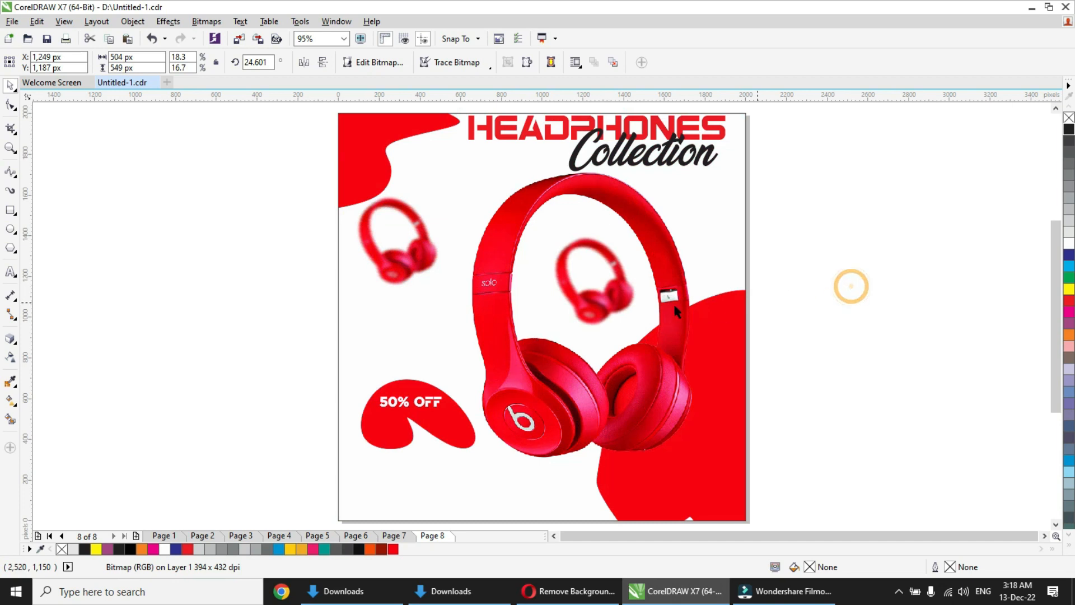
- Mirror the blurred copy horizontally, move it below the title's right end and shrink it to roughly three quarters of its size
{"action": "left_click", "coordinate": [628, 302]}
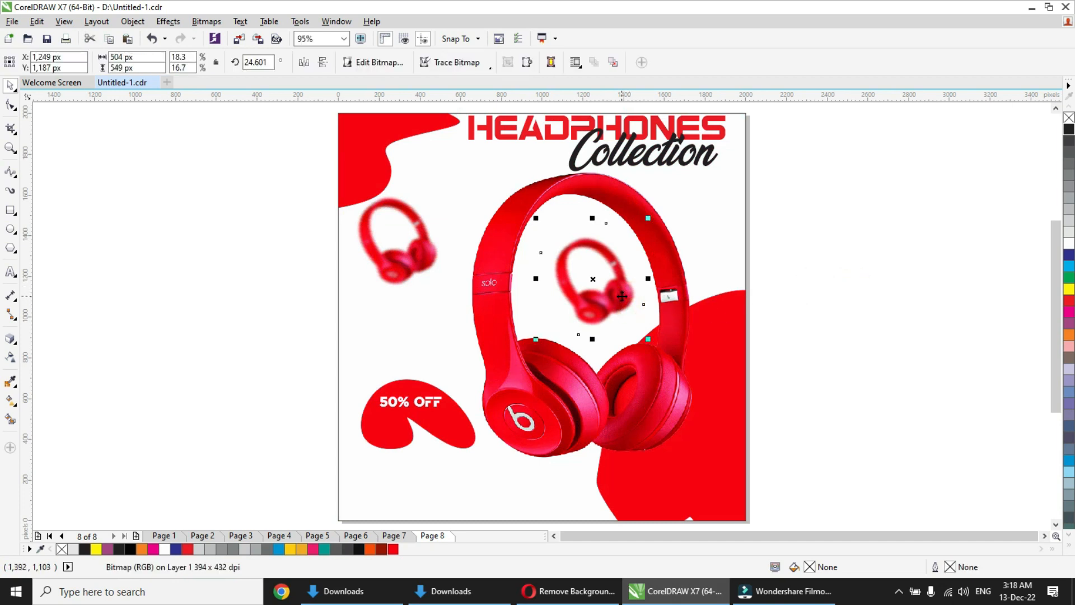
{"action": "left_click", "coordinate": [305, 63]}
{"action": "left_click_drag", "start_coordinate": [588, 291], "coordinate": [702, 222]}
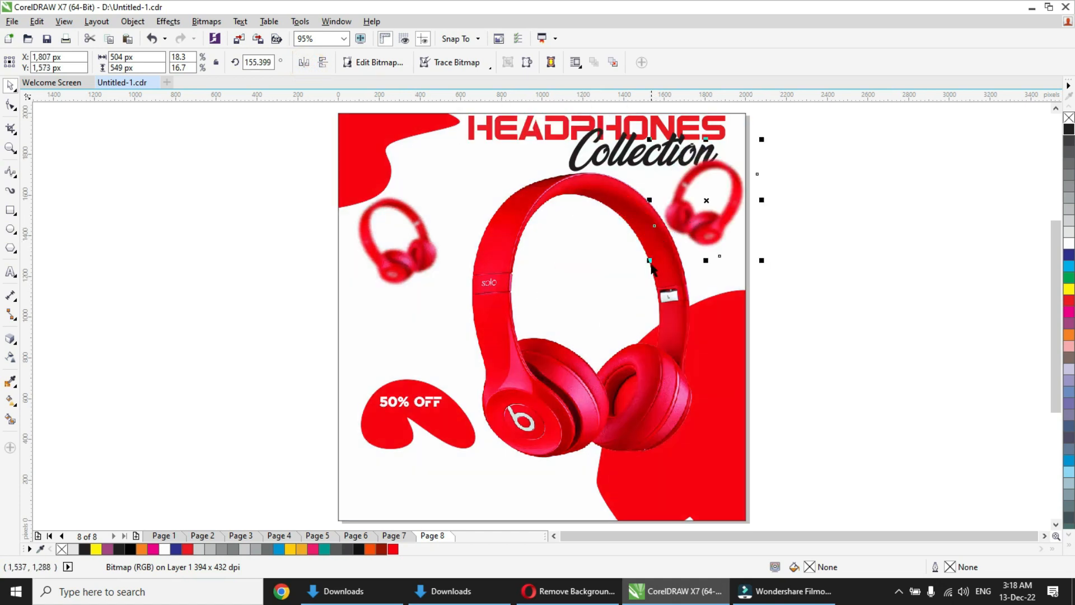
{"action": "left_click_drag", "start_coordinate": [649, 261], "coordinate": [680, 228]}
{"action": "left_click_drag", "start_coordinate": [729, 187], "coordinate": [718, 208]}
{"action": "left_click", "coordinate": [816, 228]}
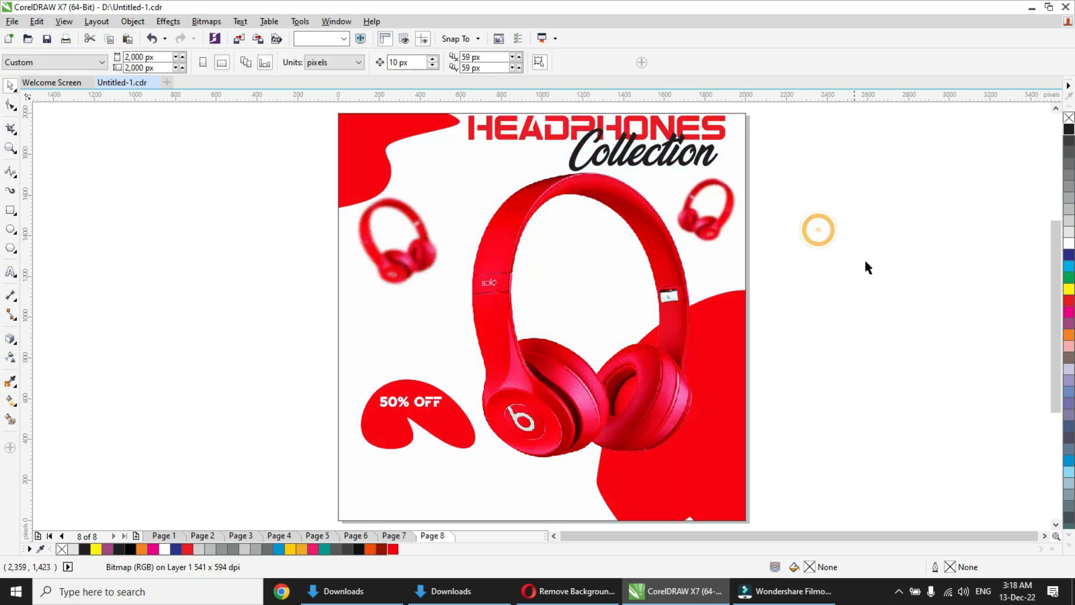
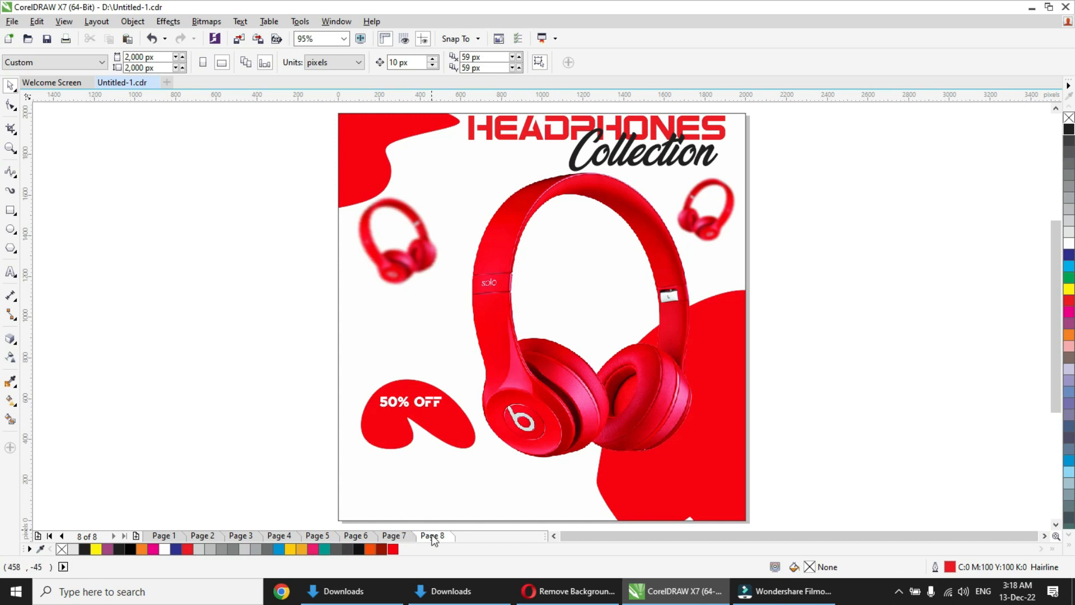
- Add Page 9 to the document and set its size to 2,000 by 2,000 px
{"action": "left_click_drag", "start_coordinate": [545, 536], "coordinate": [761, 538]}
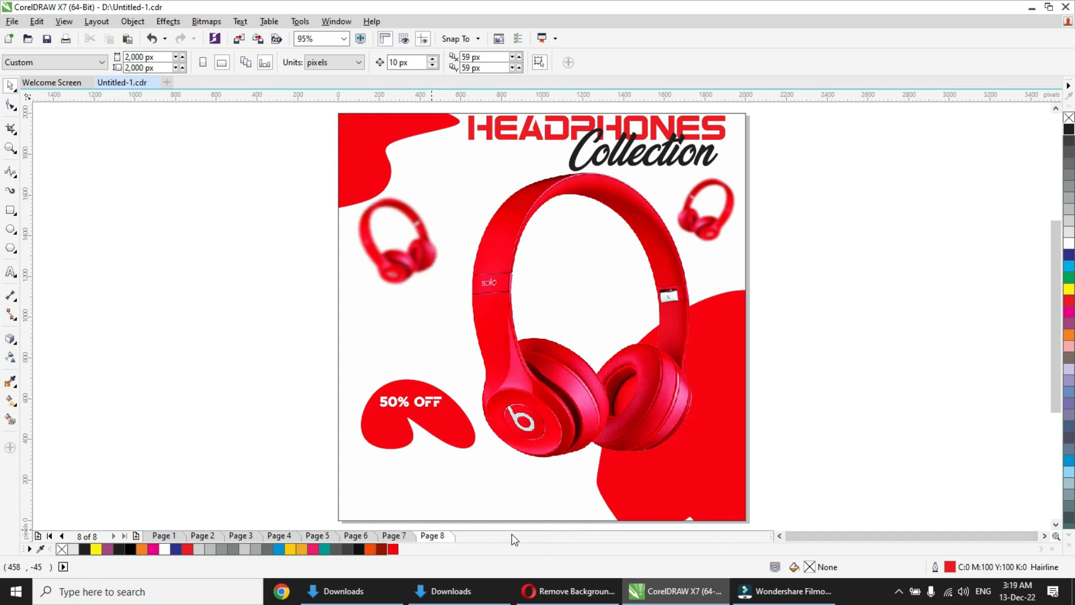
{"action": "left_click", "coordinate": [163, 536]}
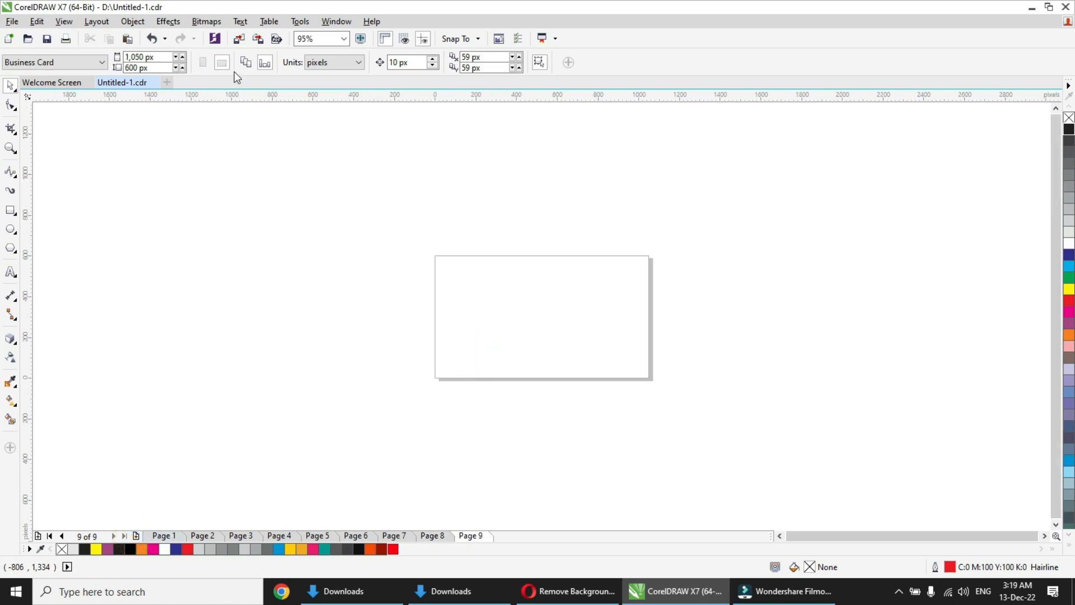
{"action": "double_click", "coordinate": [137, 56]}
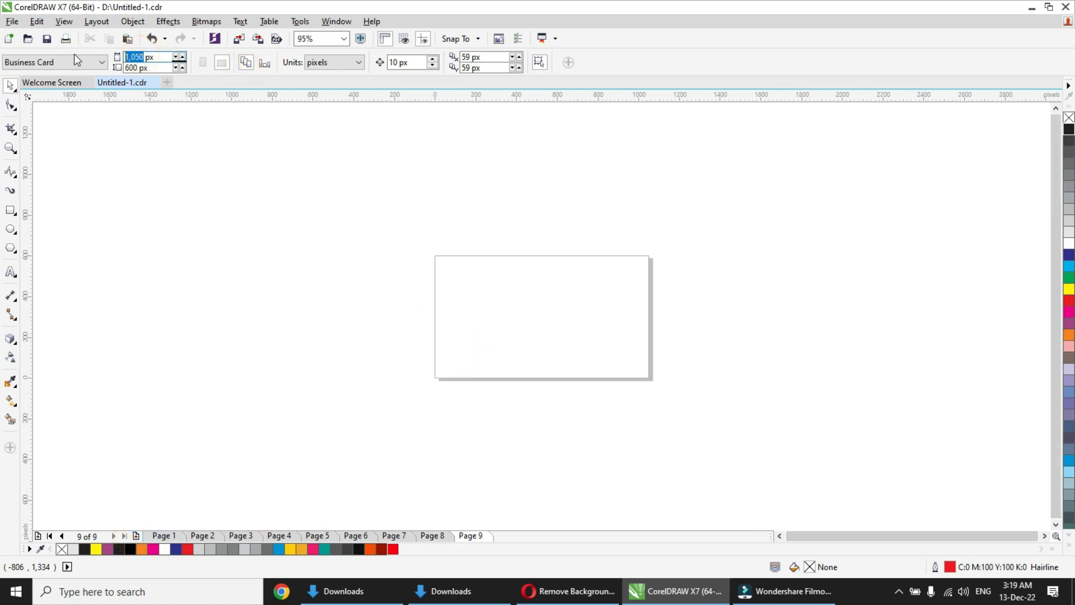
{"action": "type", "text": "2000"}
{"action": "double_click", "coordinate": [137, 67]}
{"action": "type", "text": "20"}
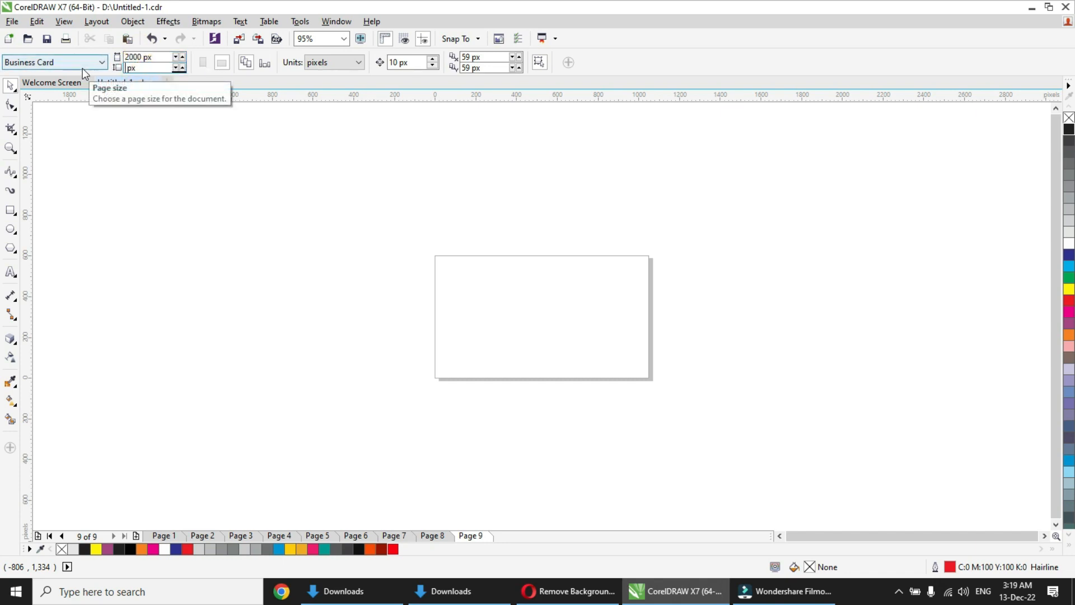
{"action": "type", "text": "0"}
{"action": "key", "text": "Return"}
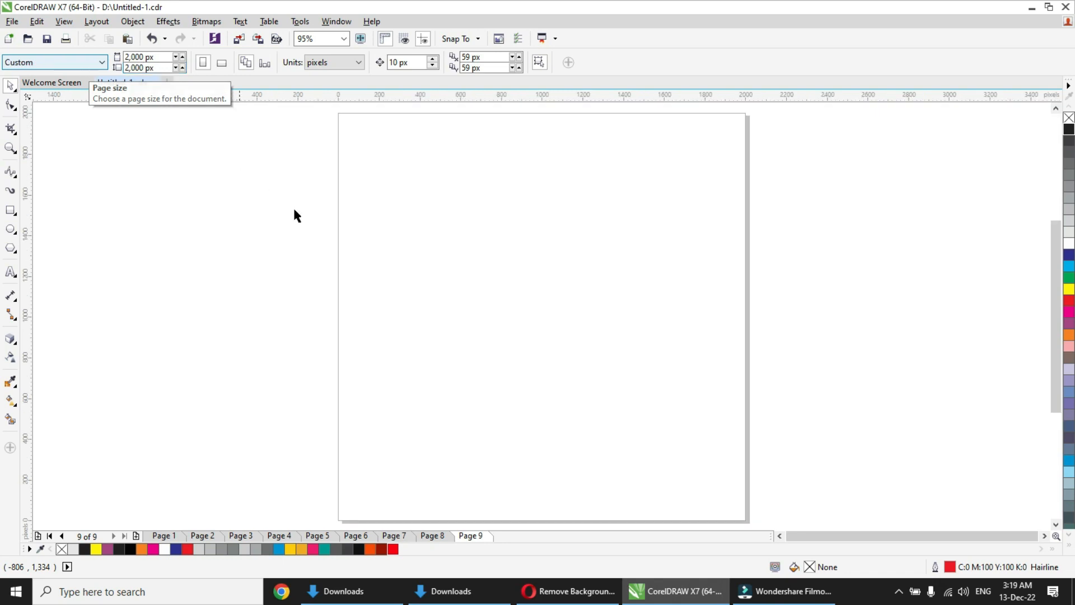
- Add a page-sized rectangle on Page 9 and fill it with dark navy purple
{"action": "double_click", "coordinate": [10, 210]}
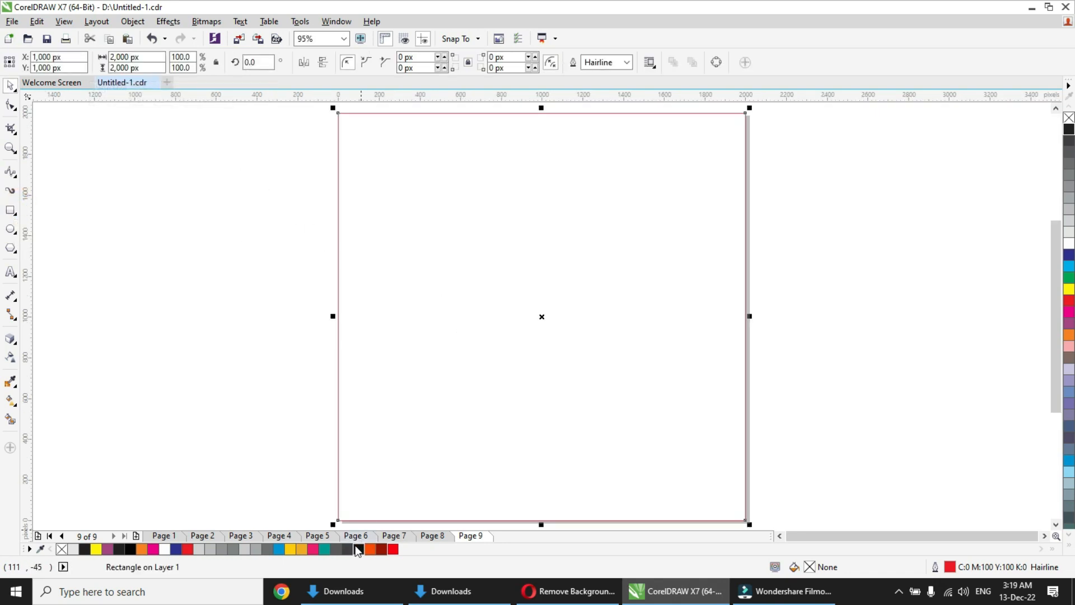
{"action": "left_click_drag", "start_coordinate": [177, 553], "coordinate": [245, 569]}
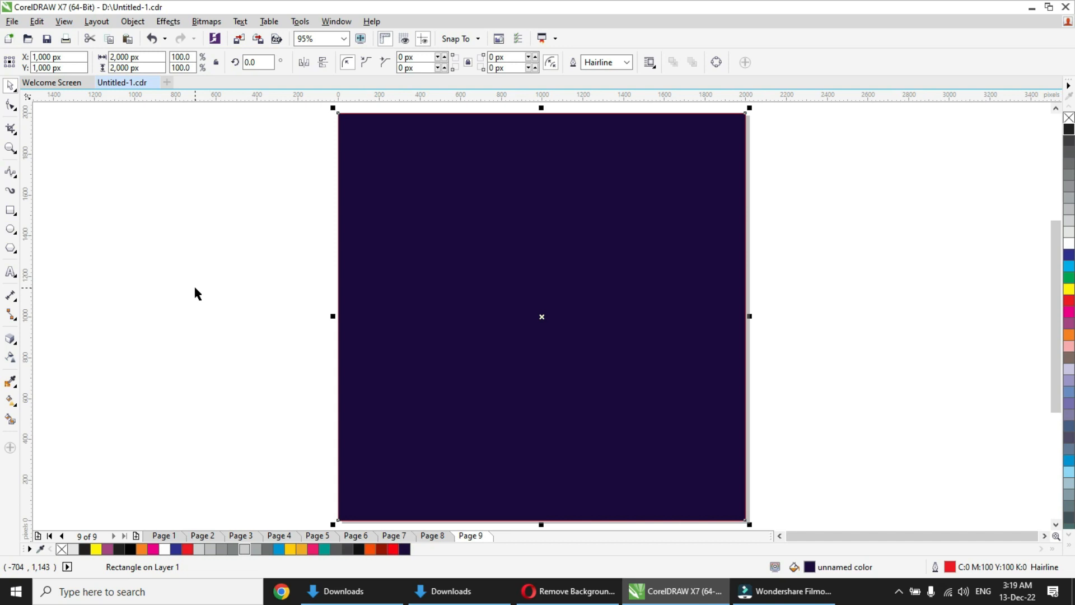
- Copy the "HEADPHONES Collection" title from Page 8 to Page 9 and move it slightly down from the page's upper edge
{"action": "left_click", "coordinate": [433, 536]}
{"action": "left_click", "coordinate": [597, 130]}
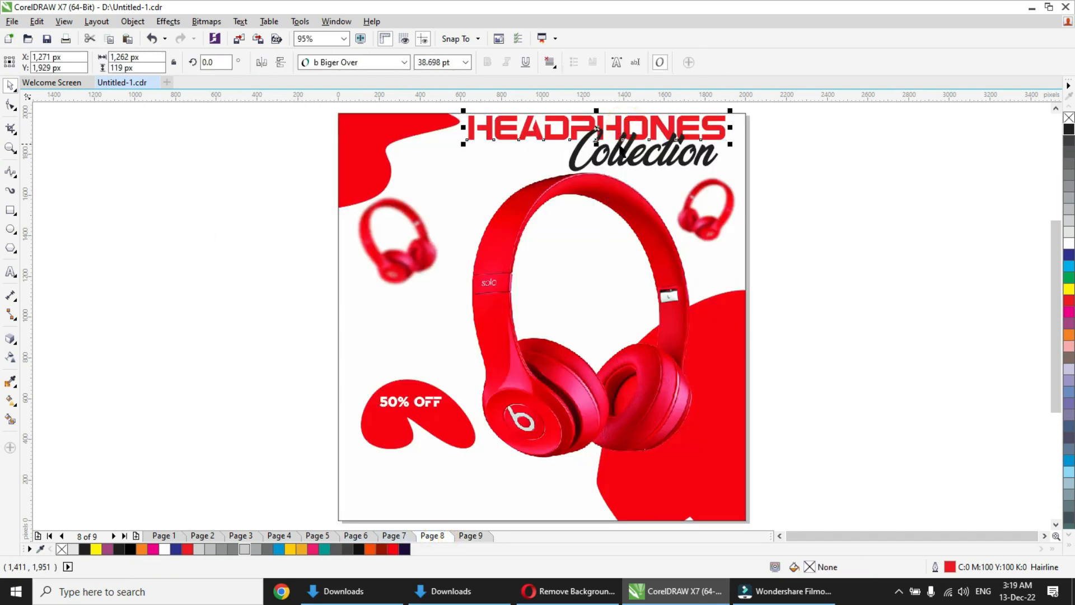
{"action": "left_click", "coordinate": [623, 150], "text": "shift"}
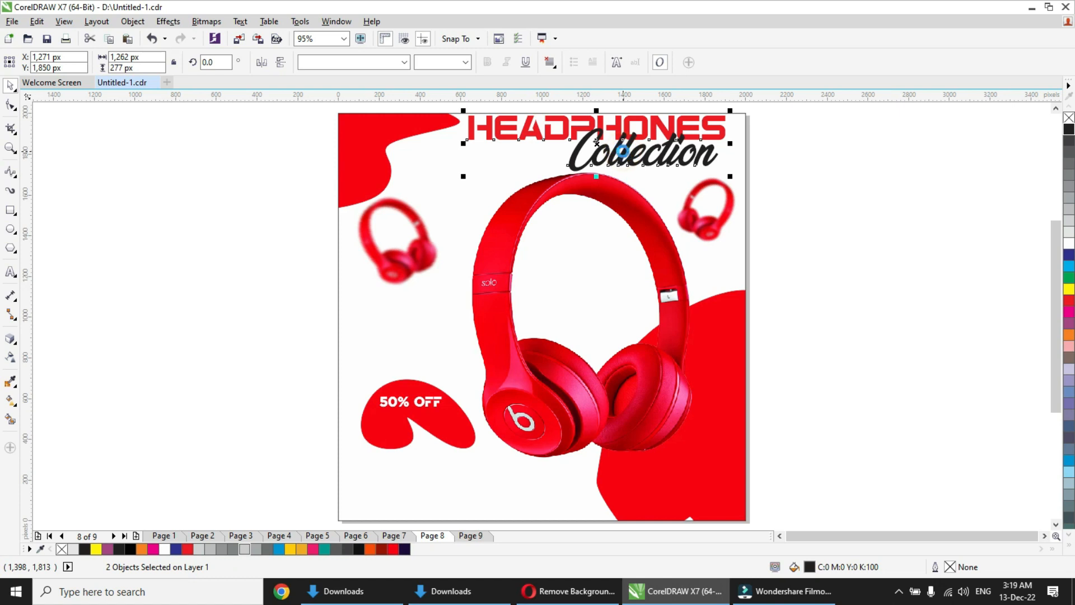
{"action": "left_click", "coordinate": [469, 536]}
{"action": "key", "text": "ctrl+v"}
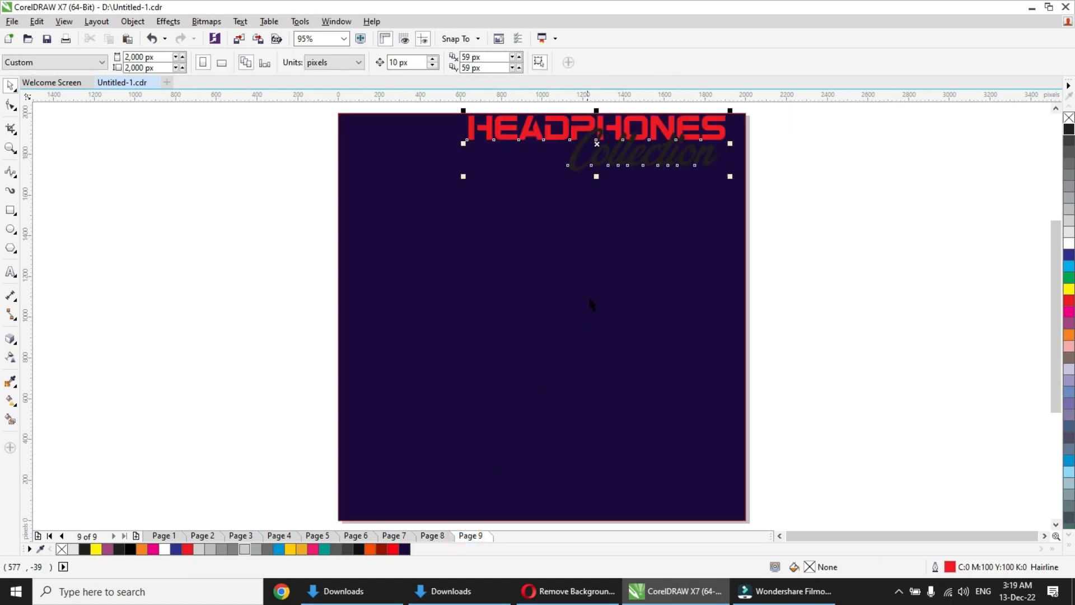
{"action": "left_click_drag", "start_coordinate": [621, 130], "coordinate": [545, 144]}
{"action": "left_click_drag", "start_coordinate": [521, 142], "coordinate": [615, 139]}
- Recolour the word "Collection" in the Page 9 title white
{"action": "left_click", "coordinate": [780, 187]}
{"action": "left_click", "coordinate": [697, 171]}
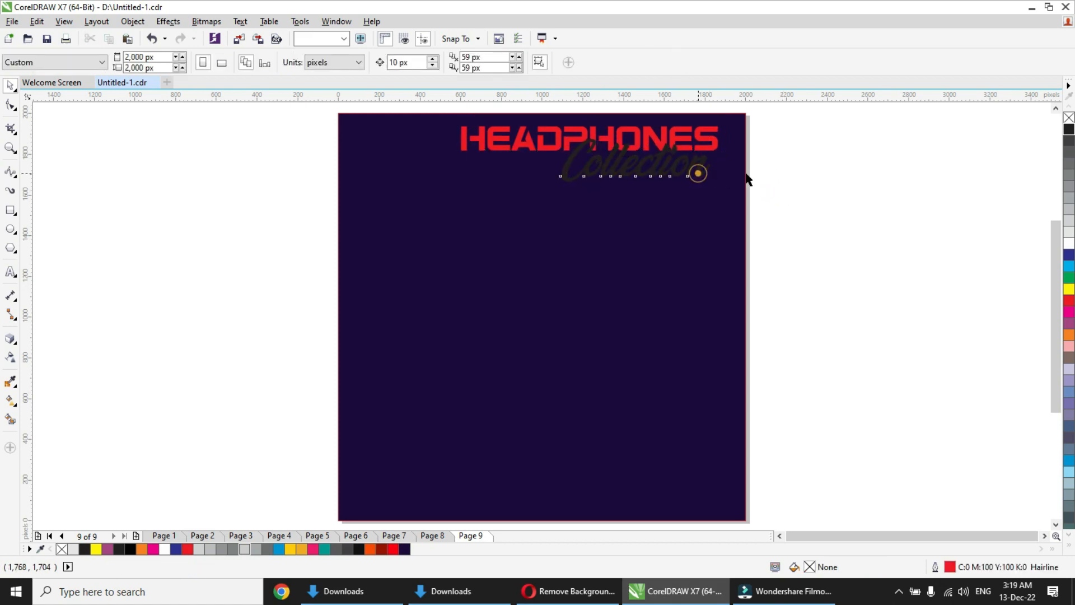
{"action": "left_click", "coordinate": [1068, 244]}
{"action": "left_click", "coordinate": [987, 231]}
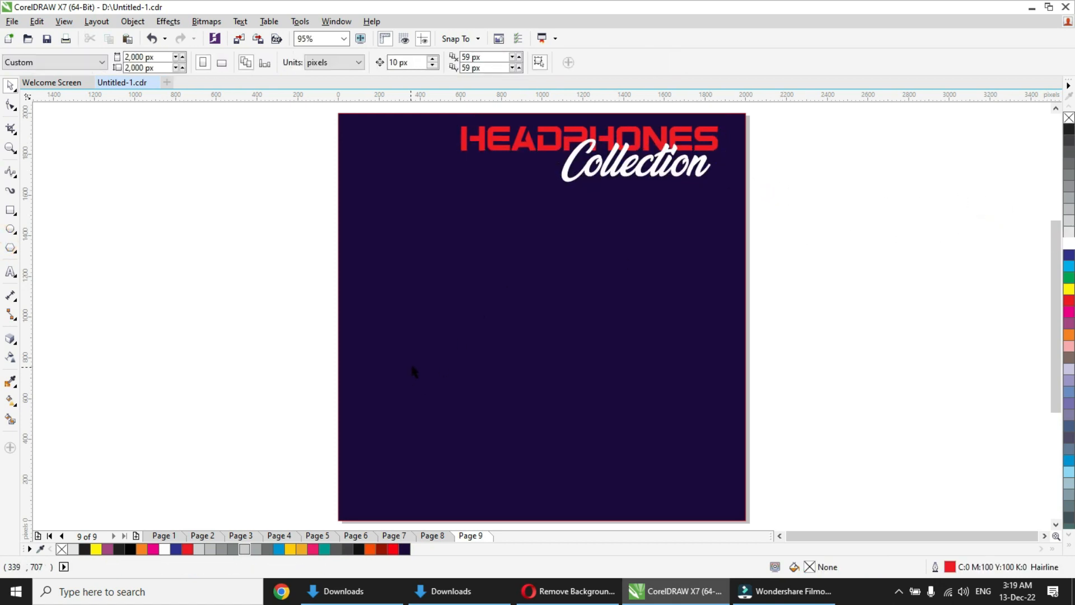
- Draw a rectangle about 1,700 by 1,307 px across the page's left edge and round its corners to about 132 px
{"action": "left_click", "coordinate": [10, 210]}
{"action": "left_click_drag", "start_coordinate": [112, 215], "coordinate": [459, 481]}
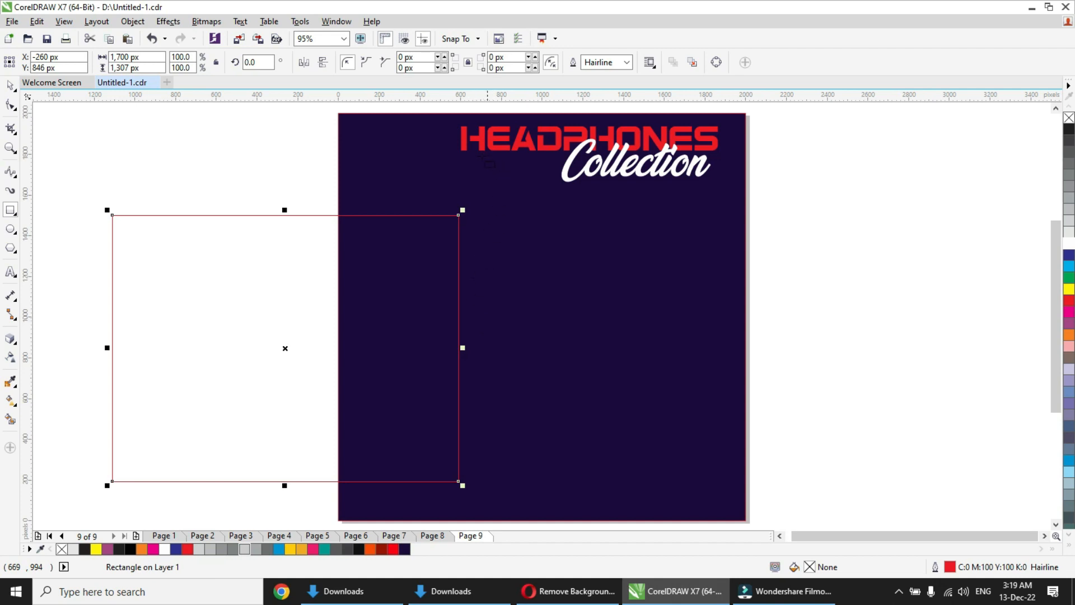
{"action": "key", "text": "F10"}
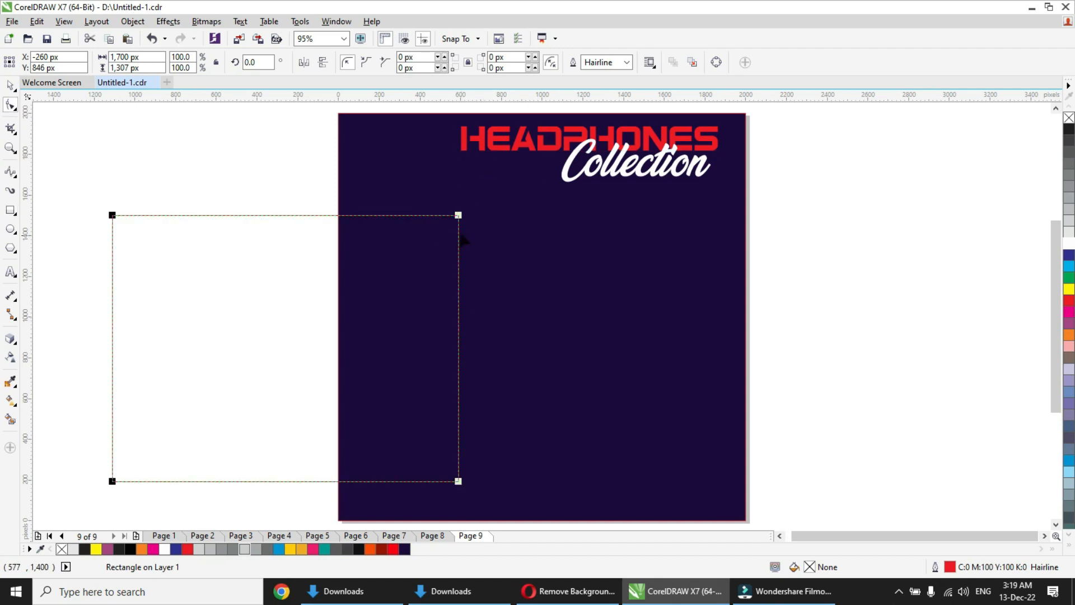
{"action": "left_click_drag", "start_coordinate": [458, 215], "coordinate": [429, 227]}
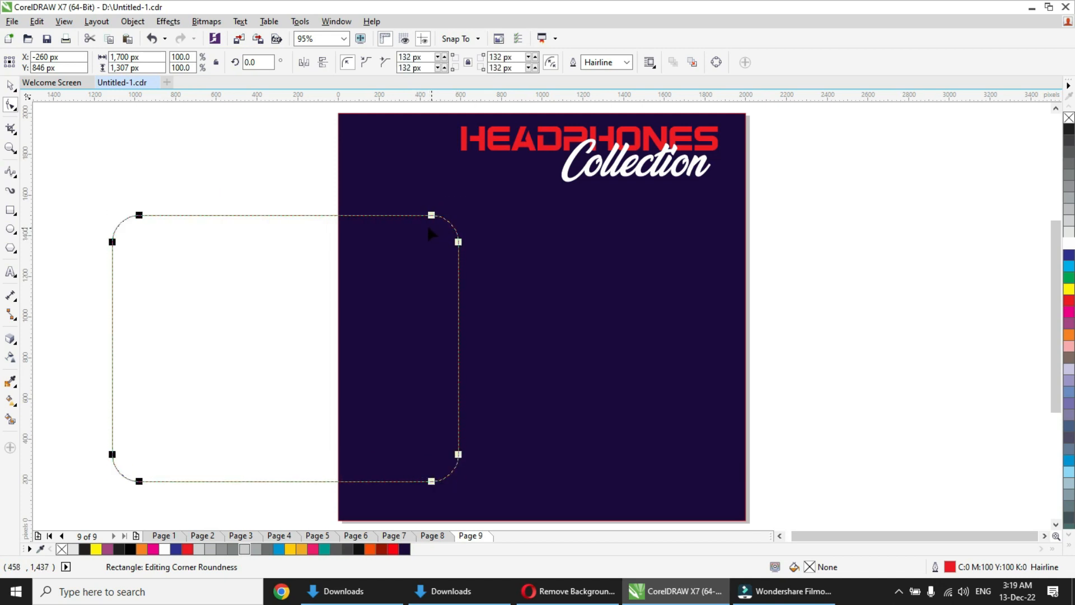
{"action": "left_click", "coordinate": [10, 86]}
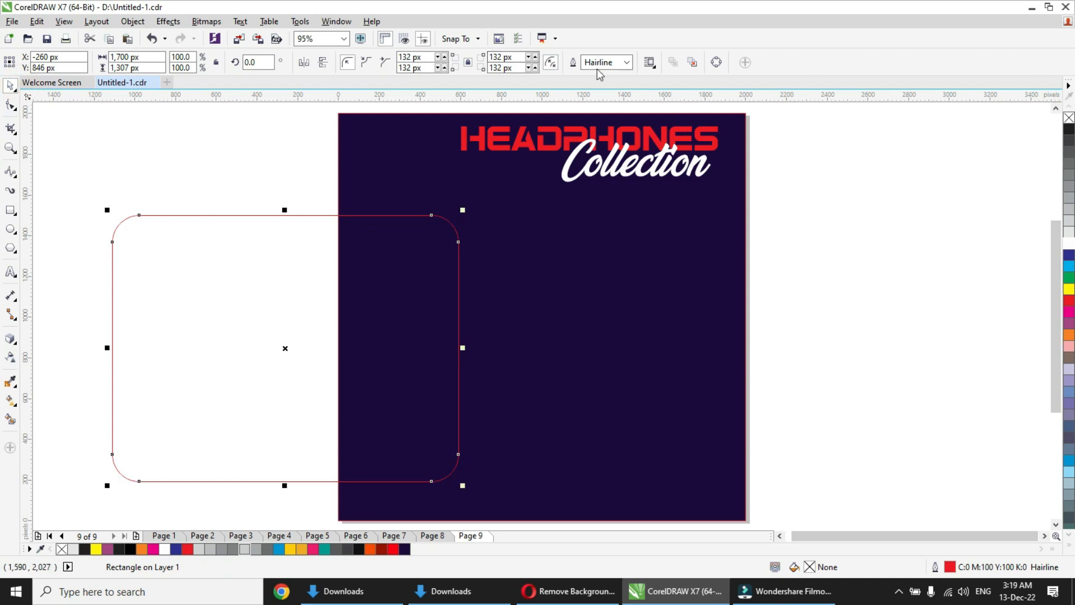
- Thicken the rounded rectangle's outline, trying 10 px and 50 px before setting it to 100 px
{"action": "left_click", "coordinate": [627, 62]}
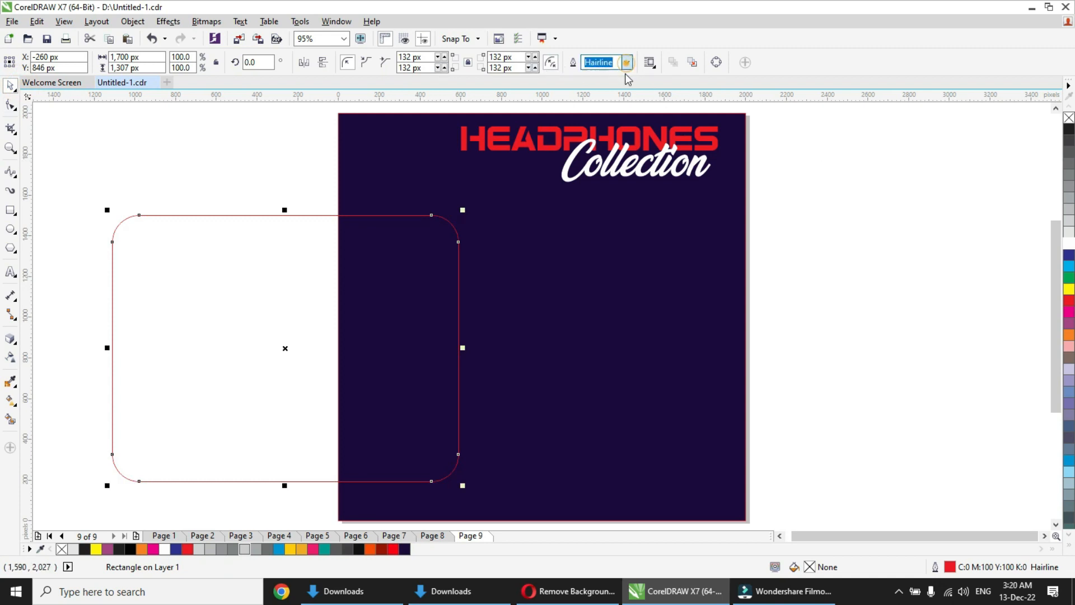
{"action": "left_click", "coordinate": [593, 157]}
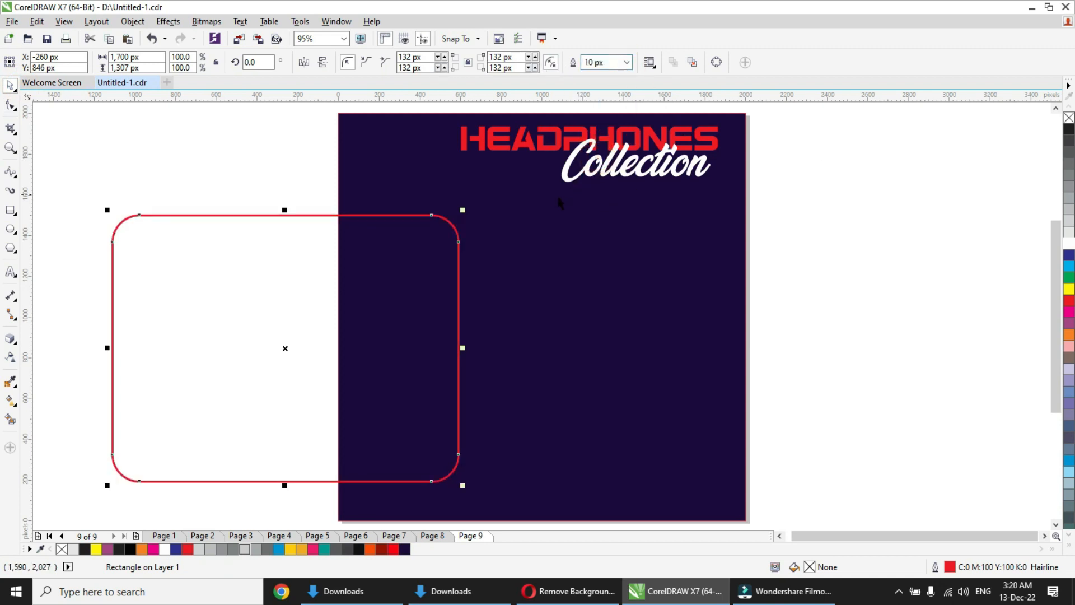
{"action": "left_click", "coordinate": [611, 60]}
{"action": "key", "text": "Return"}
{"action": "left_click", "coordinate": [589, 60]}
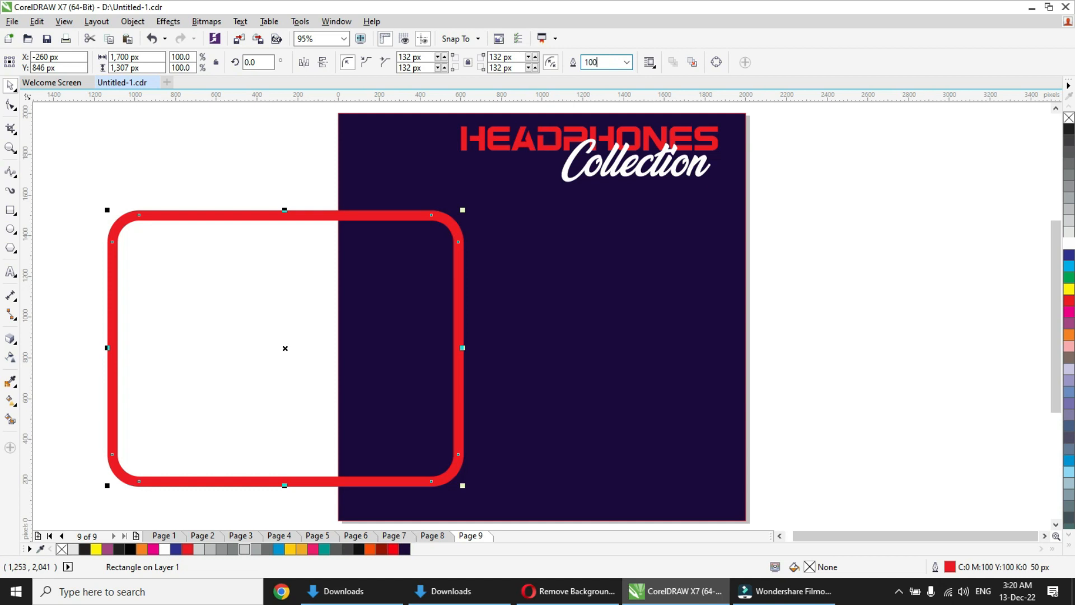
{"action": "key", "text": "Return"}
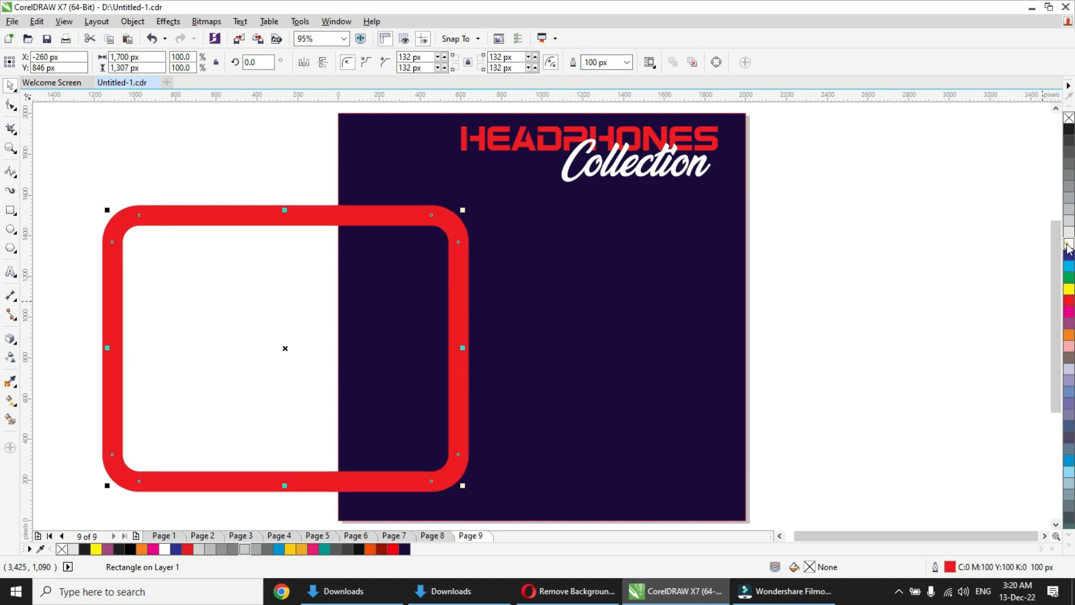
- Give the rounded rectangle on Page 9 a white outline and no fill
{"action": "left_click", "coordinate": [1068, 245]}
{"action": "right_click", "coordinate": [1068, 244]}
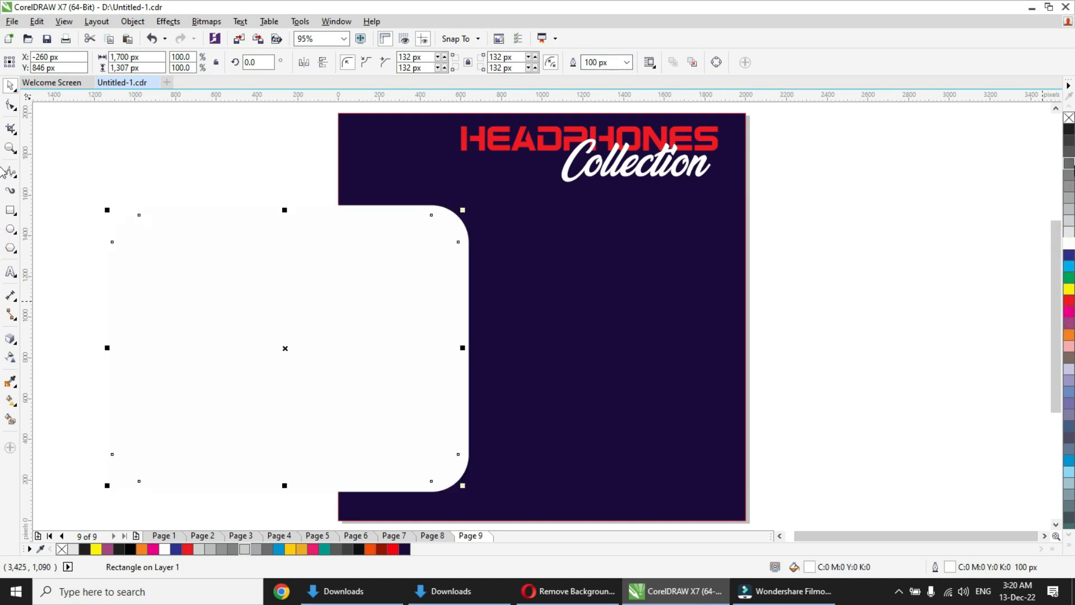
{"action": "left_click", "coordinate": [1067, 117]}
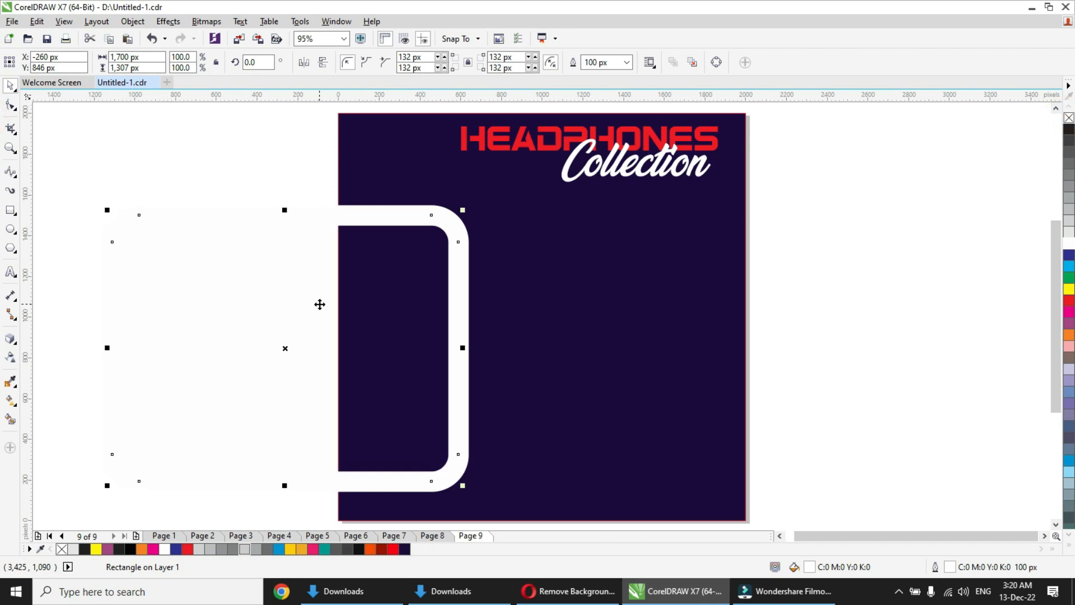
- Shrink the white frame to about 63%, rotate it to about 331°, and place it across the upper half of the page's left edge
{"action": "left_click", "coordinate": [403, 215]}
{"action": "left_click_drag", "start_coordinate": [461, 208], "coordinate": [499, 292]}
{"action": "left_click_drag", "start_coordinate": [480, 327], "coordinate": [458, 263]}
{"action": "left_click_drag", "start_coordinate": [469, 470], "coordinate": [314, 330]}
{"action": "left_click_drag", "start_coordinate": [181, 208], "coordinate": [305, 269]}
{"action": "left_click_drag", "start_coordinate": [424, 239], "coordinate": [424, 239]}
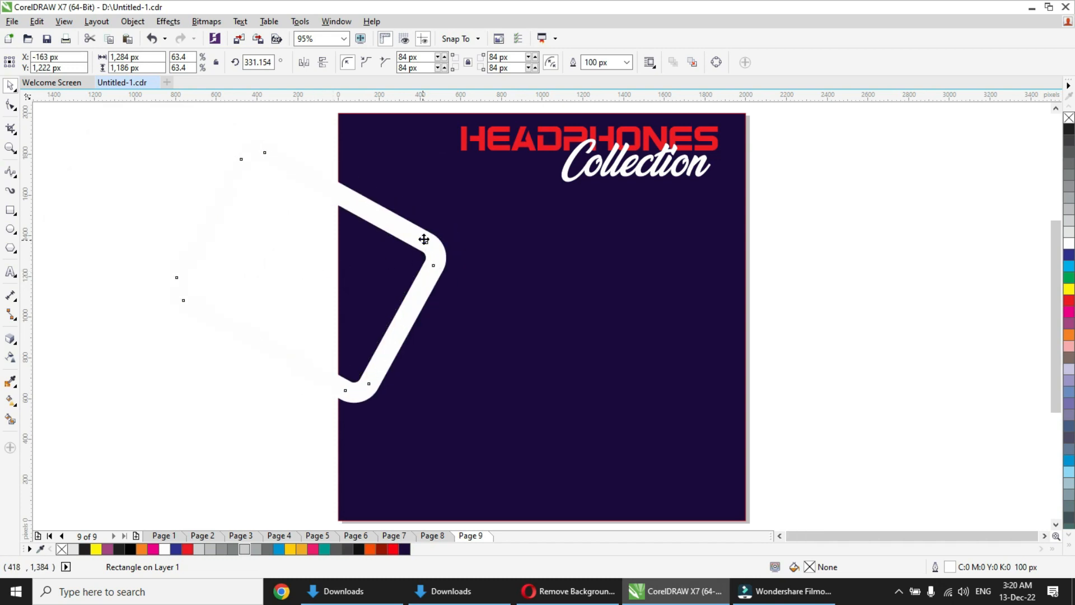
- PowerClip the tilted white frame inside the dark background square
{"action": "right_click", "coordinate": [423, 239]}
{"action": "left_click", "coordinate": [486, 237]}
{"action": "left_click", "coordinate": [483, 303]}
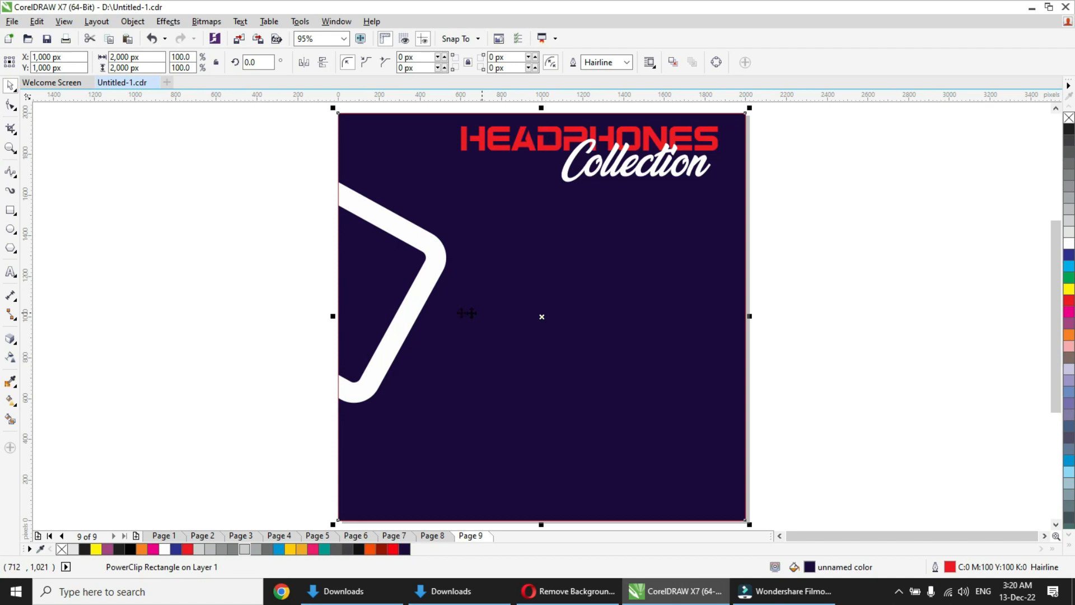
- Open the PowerClip contents for editing and set the white frame's outline width to 170 px
{"action": "double_click", "coordinate": [427, 285]}
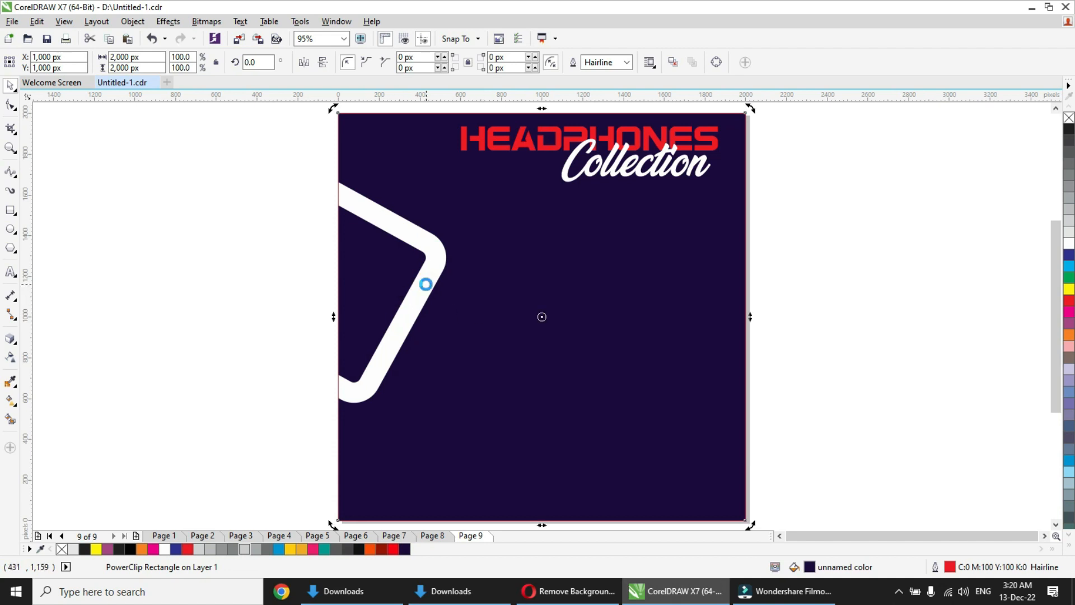
{"action": "left_click", "coordinate": [427, 283]}
{"action": "double_click", "coordinate": [597, 62]}
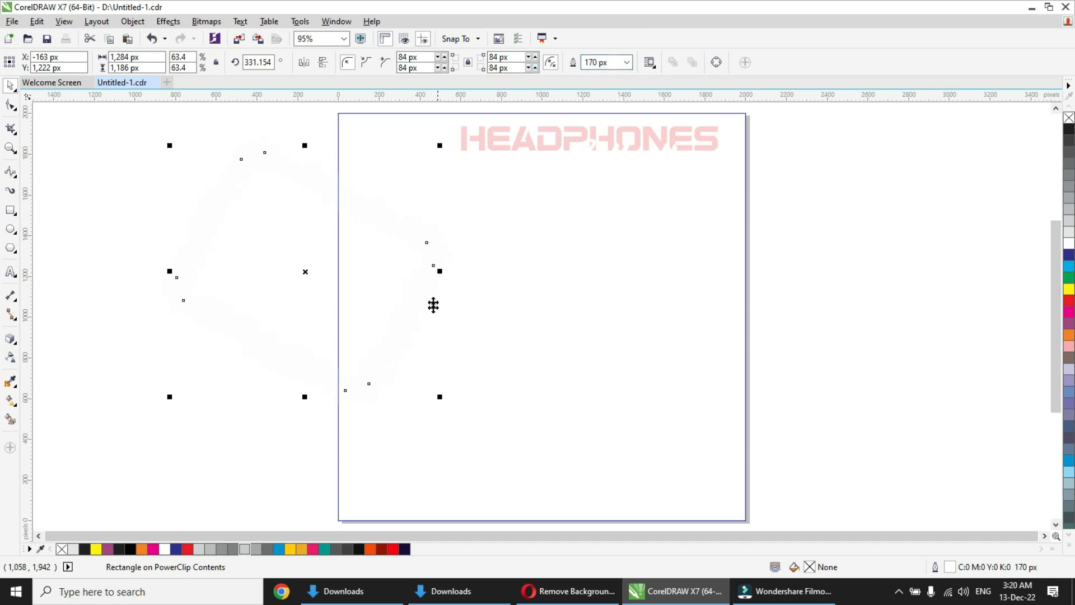
- Duplicate the frame onto the page's lower edge, colour the copy's outline red, and finish editing the PowerClip
{"action": "left_click_drag", "start_coordinate": [433, 276], "coordinate": [672, 476]}
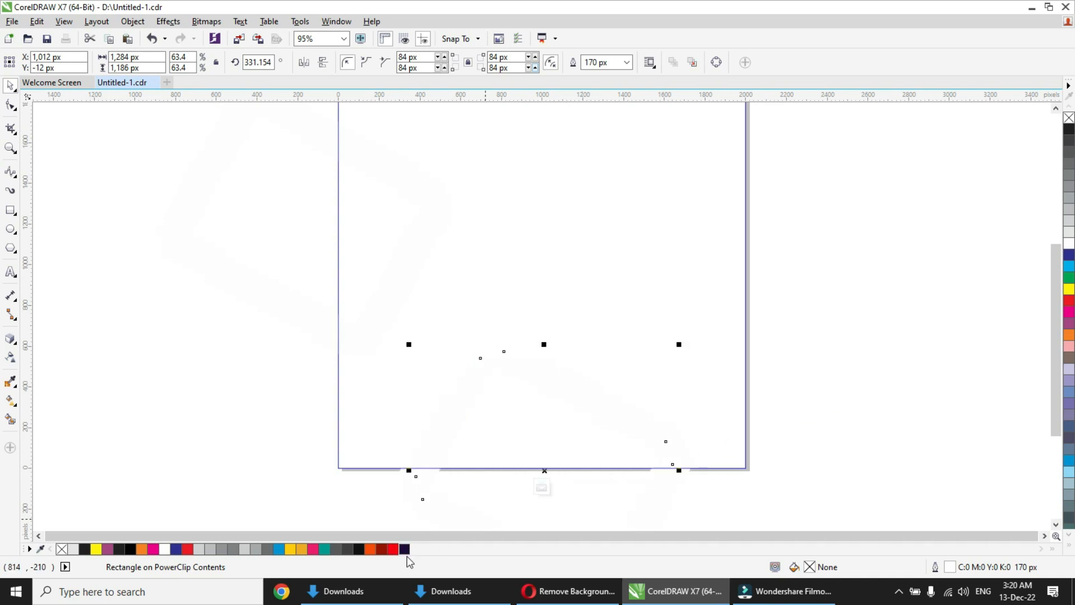
{"action": "right_click", "coordinate": [392, 549]}
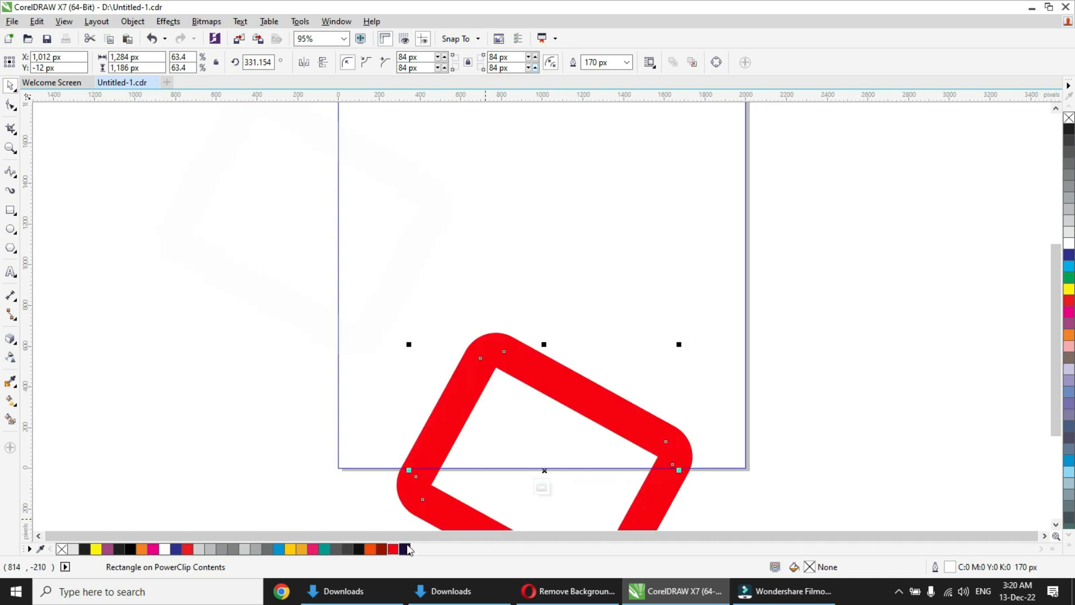
{"action": "right_click", "coordinate": [528, 384]}
{"action": "left_click", "coordinate": [545, 488]}
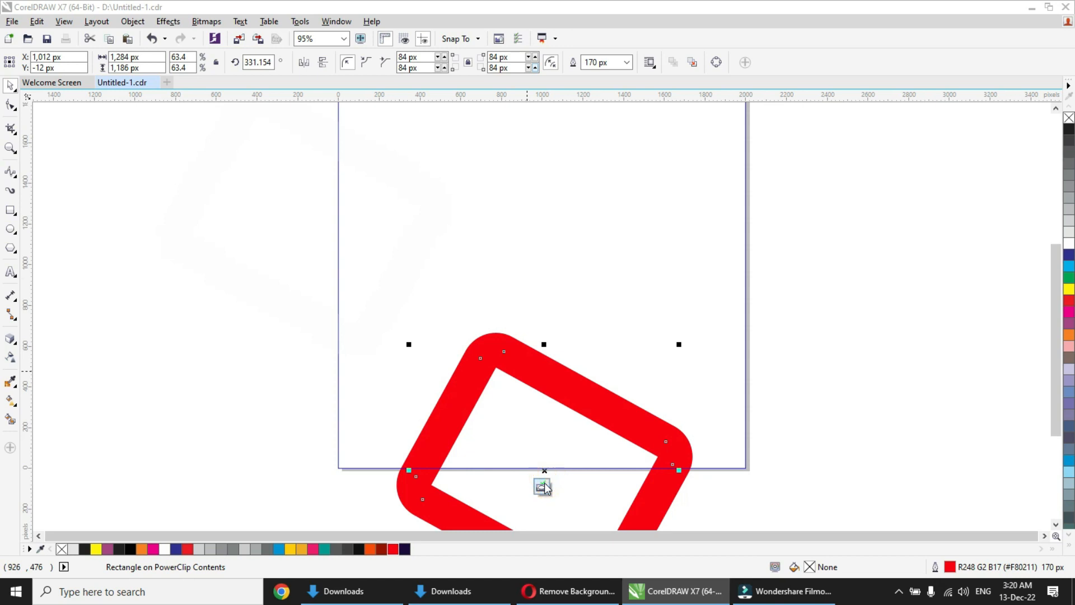
{"action": "left_click", "coordinate": [544, 487]}
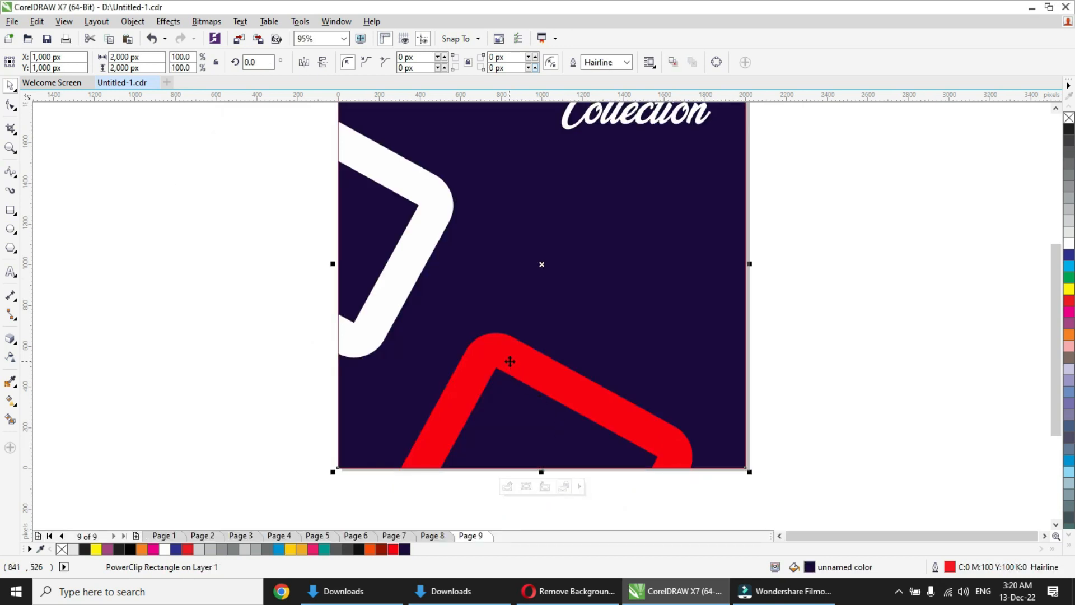
- Inside the PowerClip, enlarge the red frame to about 1,513 by 1,398 px and the white frame to about 1,404 by 1,297 px
{"action": "double_click", "coordinate": [509, 361]}
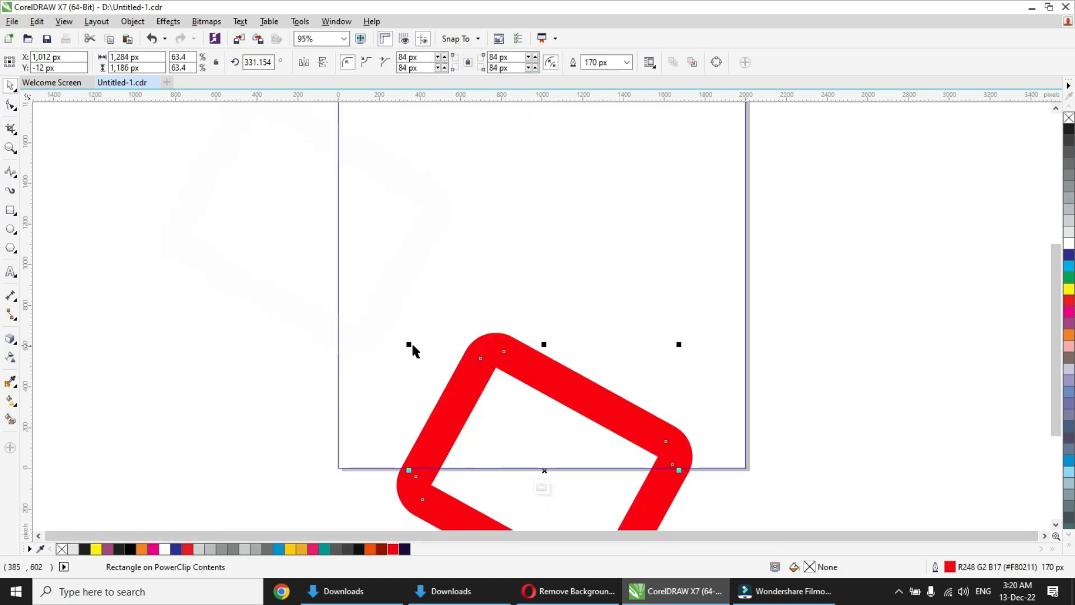
{"action": "left_click_drag", "start_coordinate": [409, 345], "coordinate": [362, 291]}
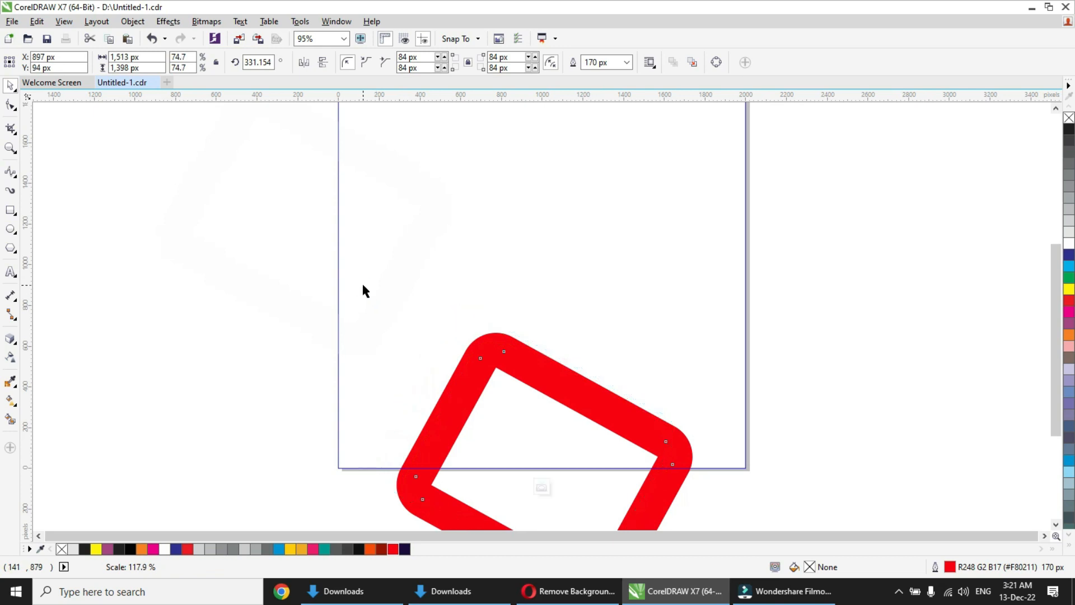
{"action": "left_click", "coordinate": [399, 232]}
{"action": "left_click_drag", "start_coordinate": [441, 344], "coordinate": [465, 366]}
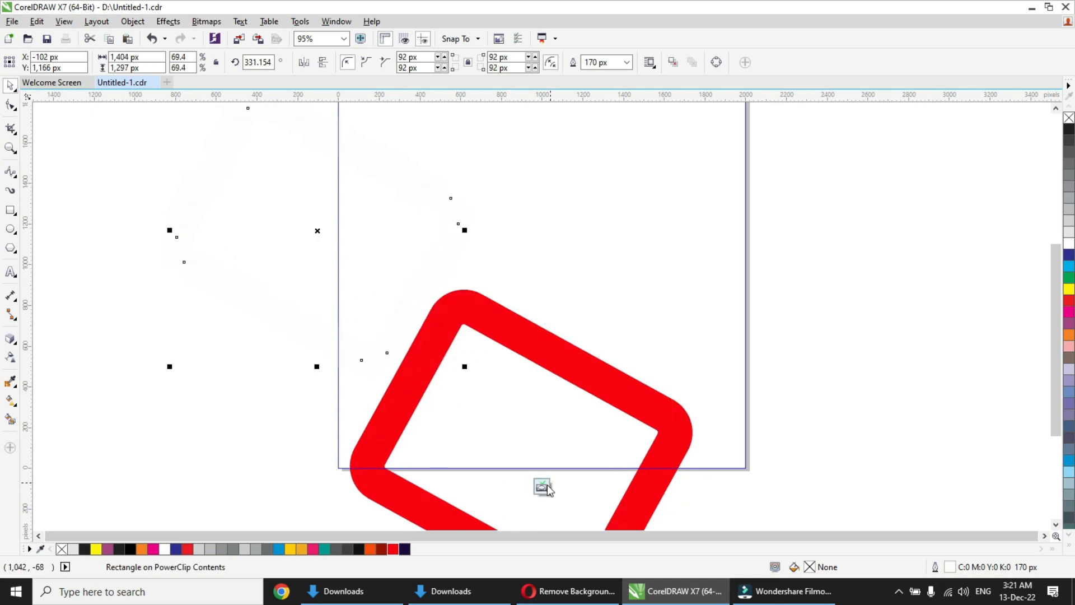
{"action": "left_click", "coordinate": [545, 485]}
- Move the red frame slightly down and right within the PowerClip, away from the white frame, and finish editing
{"action": "double_click", "coordinate": [538, 346]}
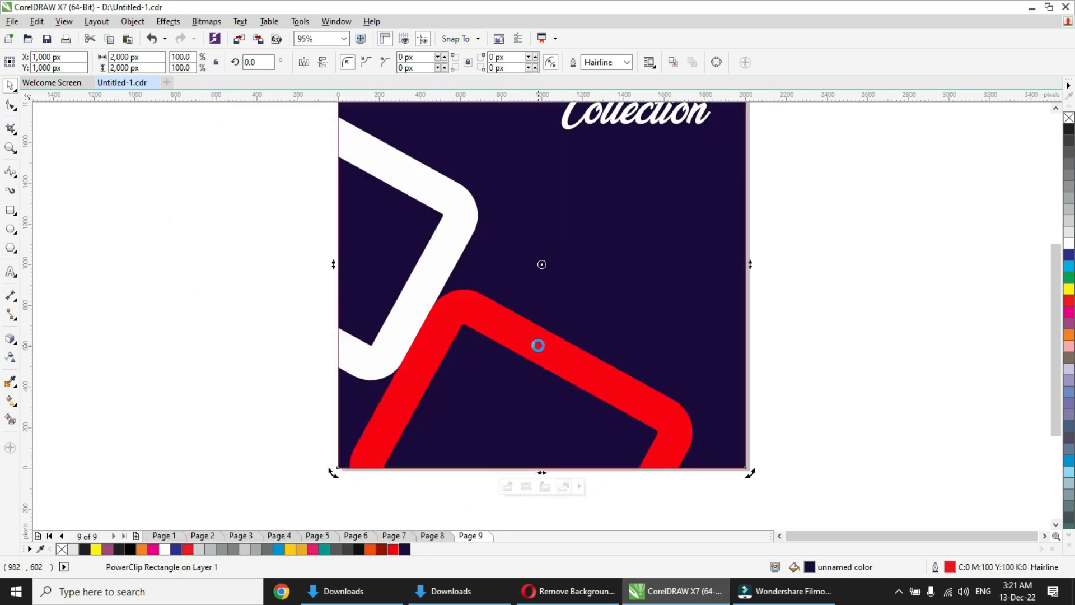
{"action": "left_click_drag", "start_coordinate": [516, 340], "coordinate": [533, 354]}
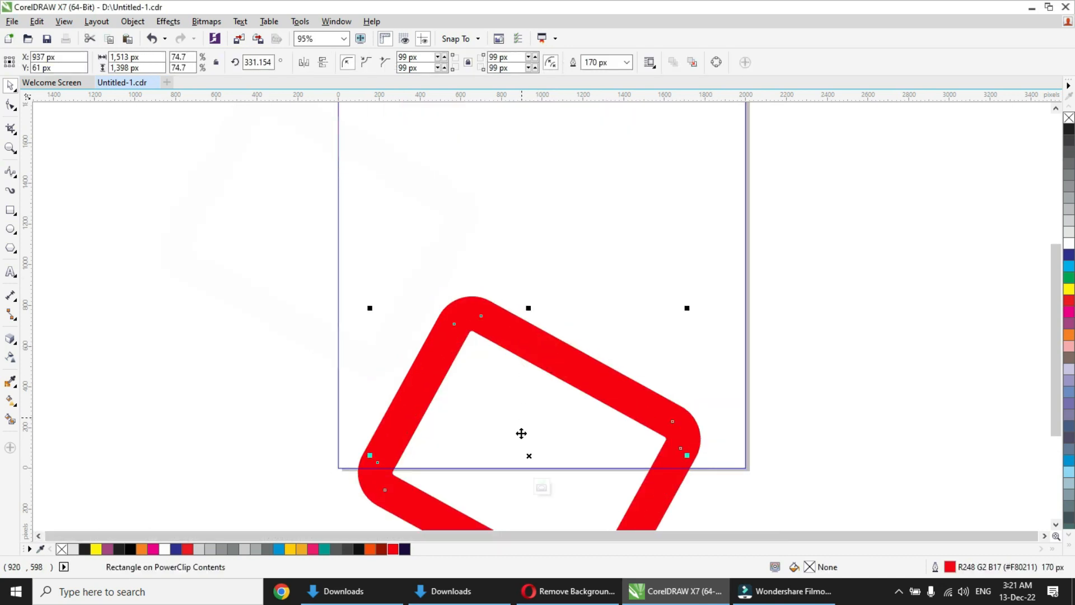
{"action": "left_click", "coordinate": [545, 486]}
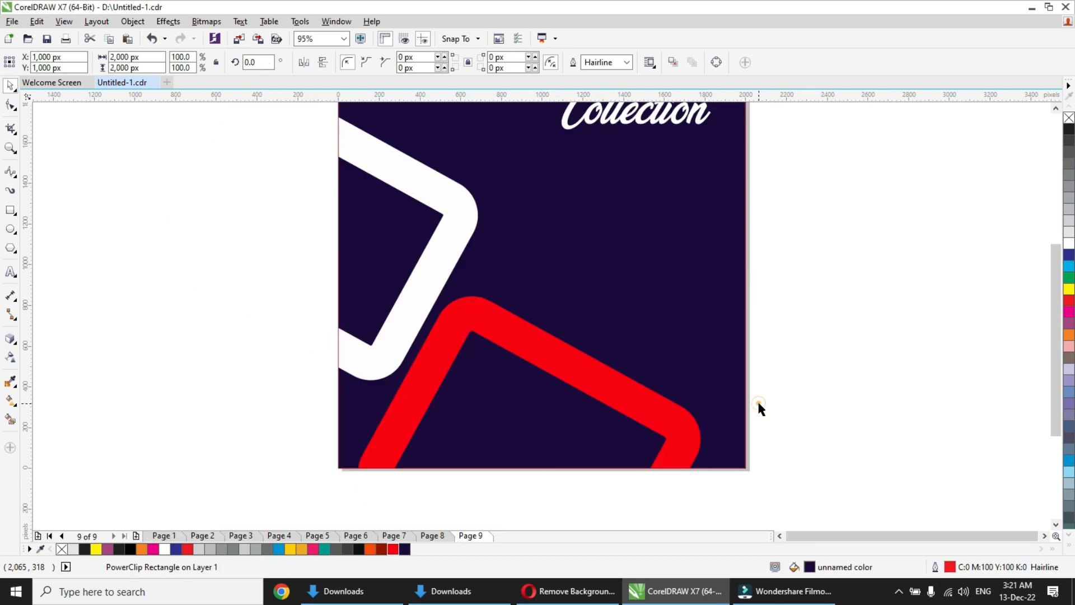
{"action": "left_click", "coordinate": [755, 409]}
{"action": "scroll", "coordinate": [743, 395], "scroll_direction": "up", "scroll_amount": 1}
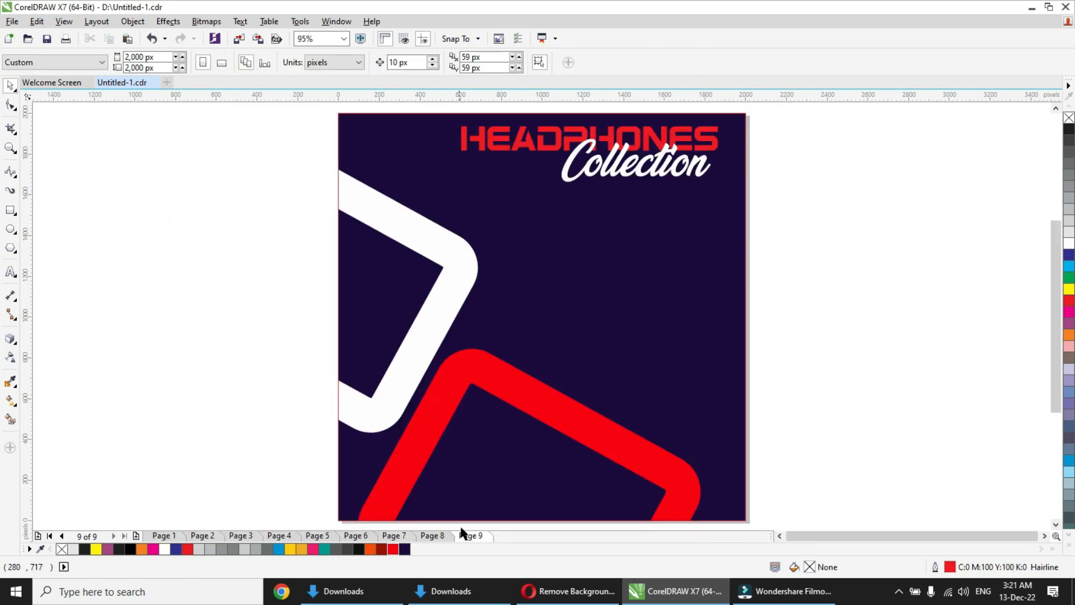
- Copy the large headphone image from Page 8 to Page 9, shrink it to about 726 by 940 px, and place it over the white frame
{"action": "left_click", "coordinate": [441, 536]}
{"action": "left_click", "coordinate": [498, 328]}
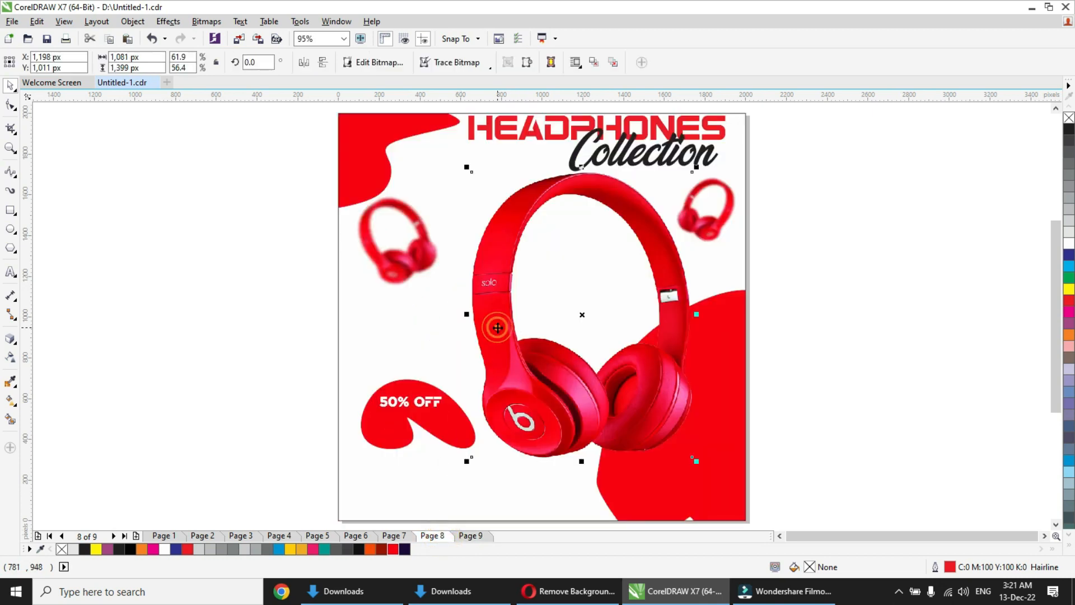
{"action": "left_click", "coordinate": [473, 537]}
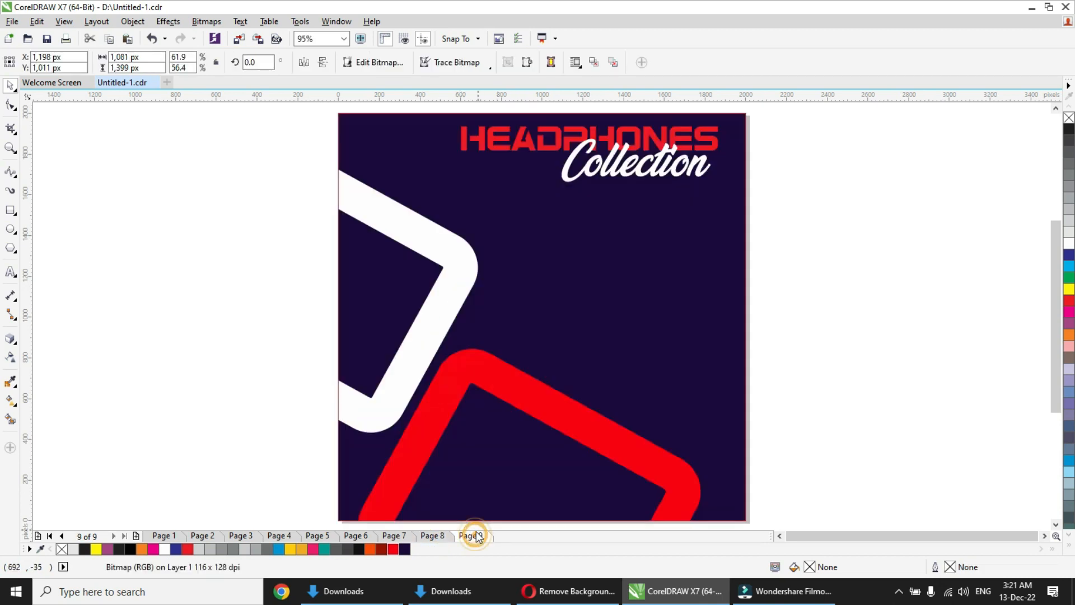
{"action": "key", "text": "ctrl+v"}
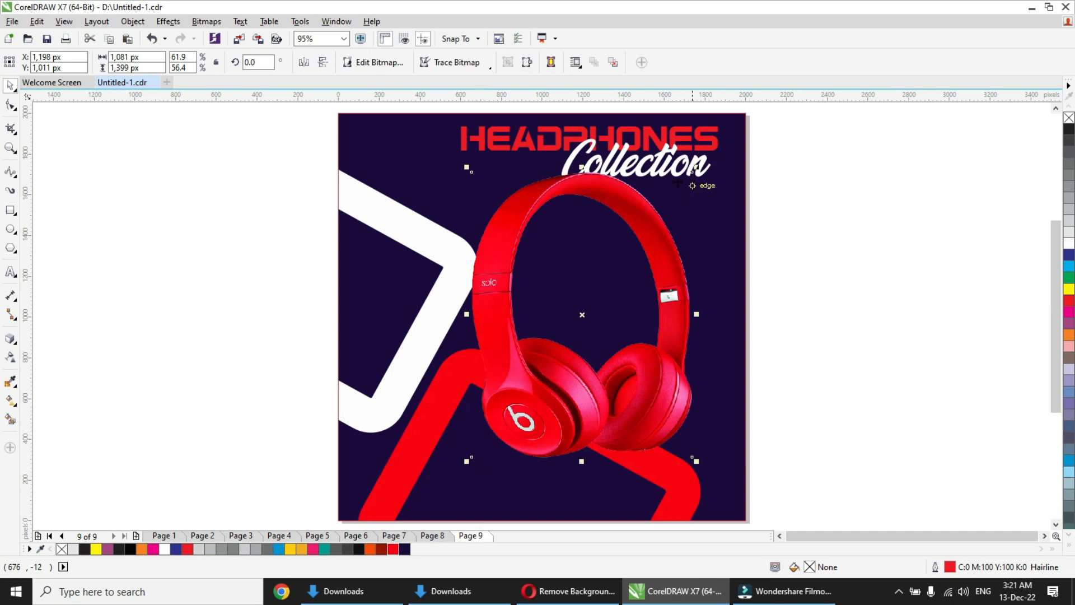
{"action": "left_click_drag", "start_coordinate": [466, 169], "coordinate": [544, 265]}
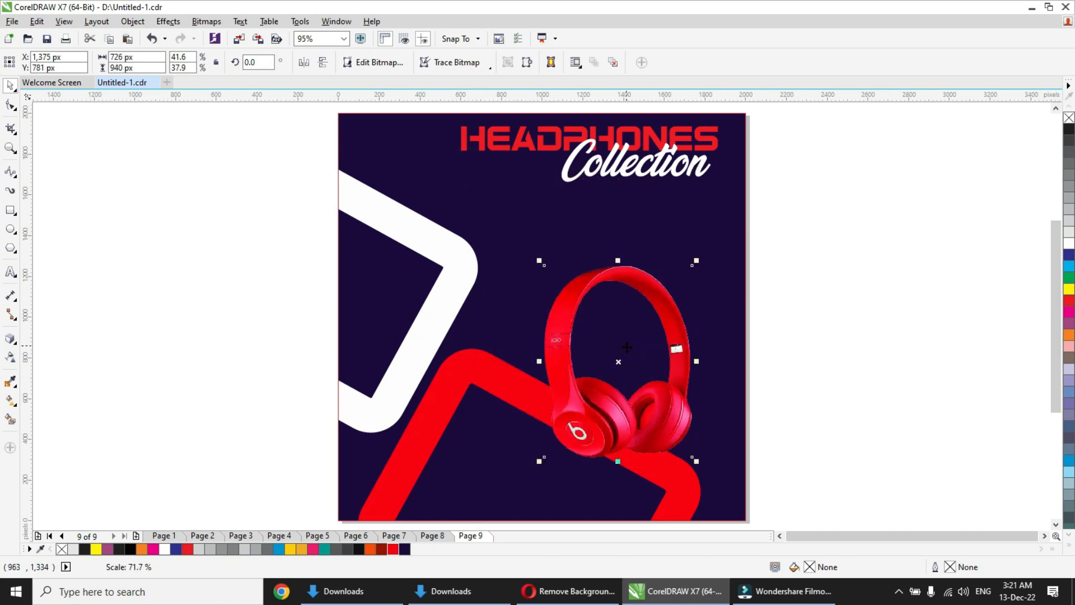
{"action": "left_click_drag", "start_coordinate": [582, 342], "coordinate": [426, 247]}
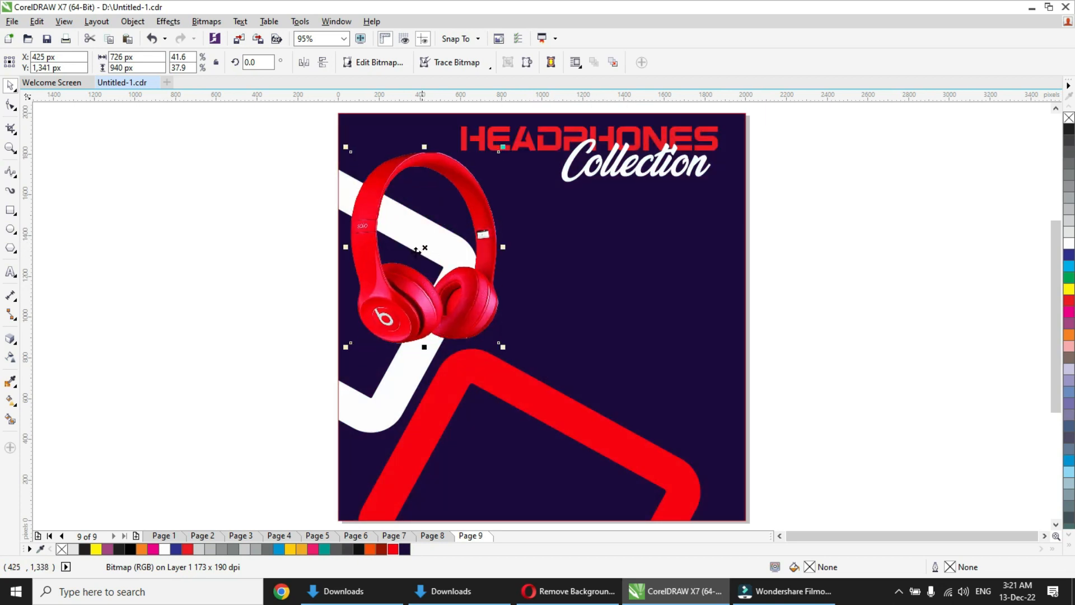
- Add a drop shadow running down the headphone image and set its feathering direction to Outside
{"action": "left_click", "coordinate": [13, 343]}
{"action": "left_click", "coordinate": [73, 339]}
{"action": "left_click_drag", "start_coordinate": [422, 152], "coordinate": [428, 342]}
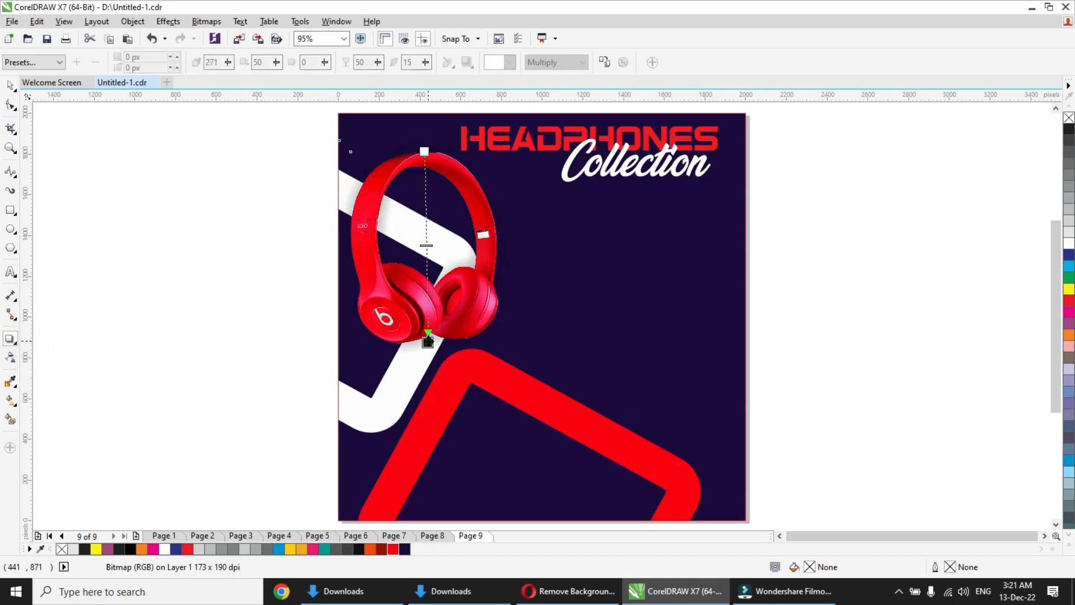
{"action": "left_click", "coordinate": [10, 85]}
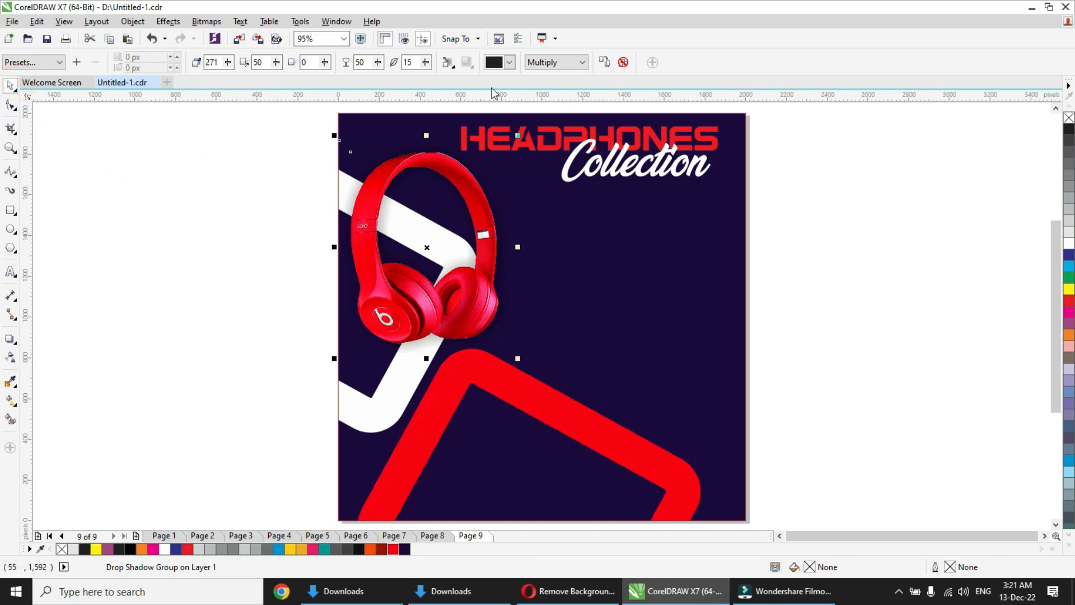
{"action": "left_click", "coordinate": [449, 68]}
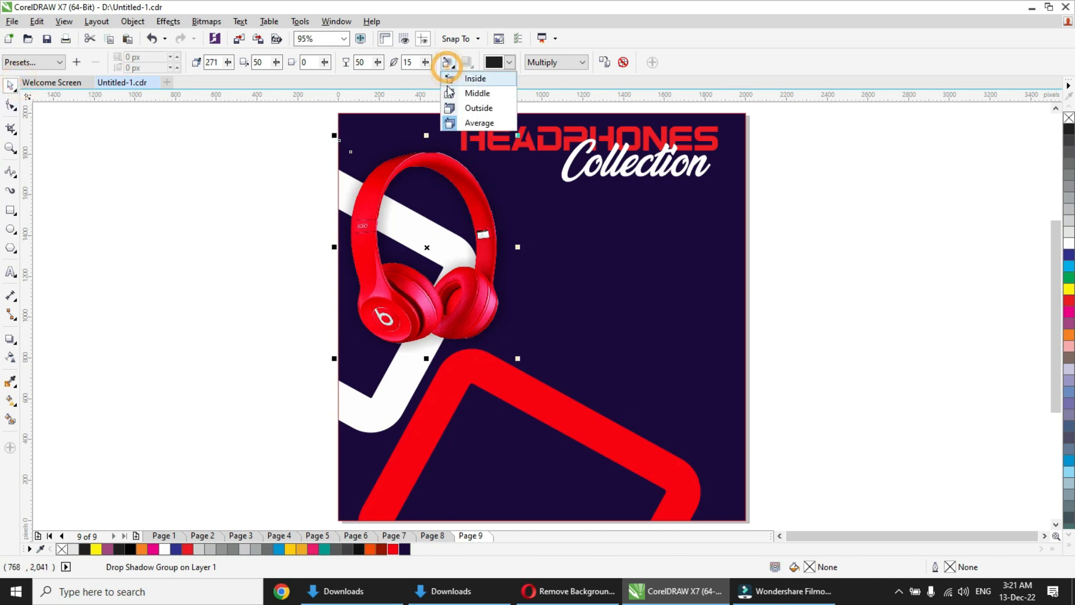
{"action": "left_click", "coordinate": [471, 106]}
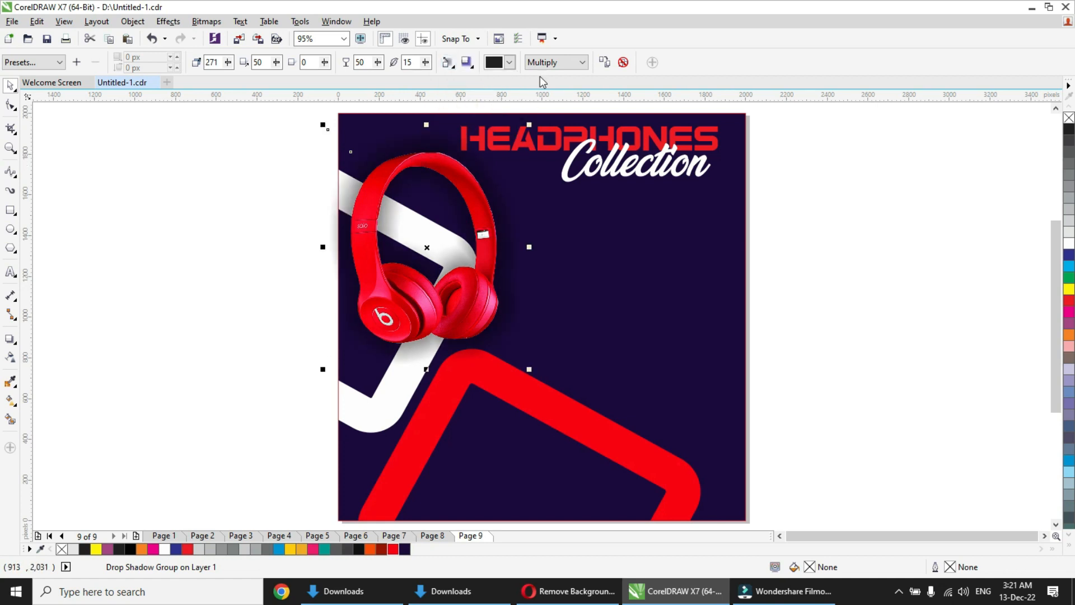
- Reduce the headphone shadow's feathering to 4
{"action": "left_click", "coordinate": [425, 63]}
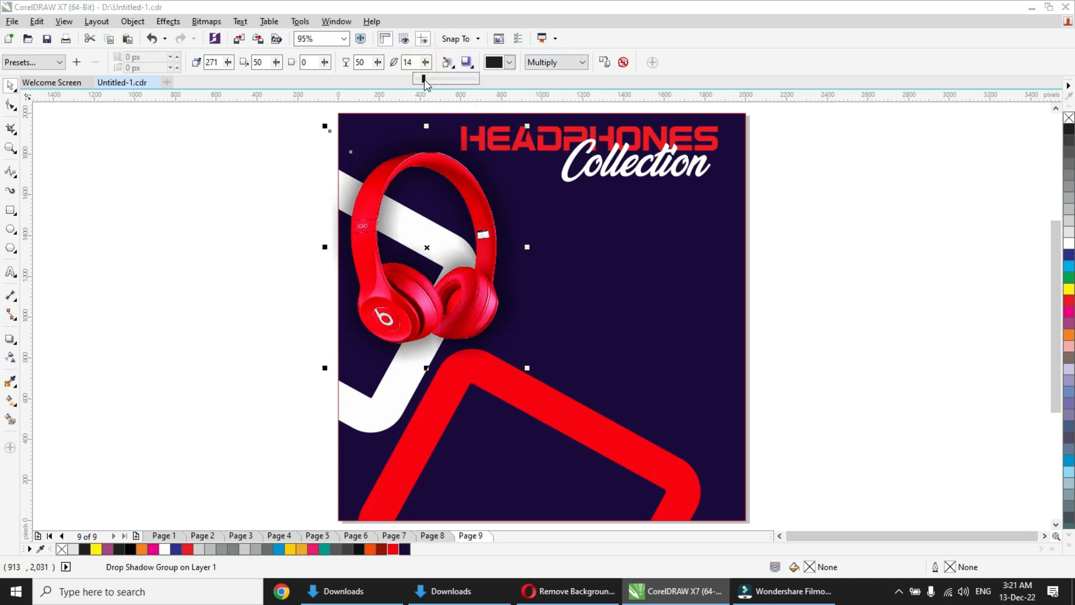
{"action": "left_click_drag", "start_coordinate": [424, 84], "coordinate": [423, 85]}
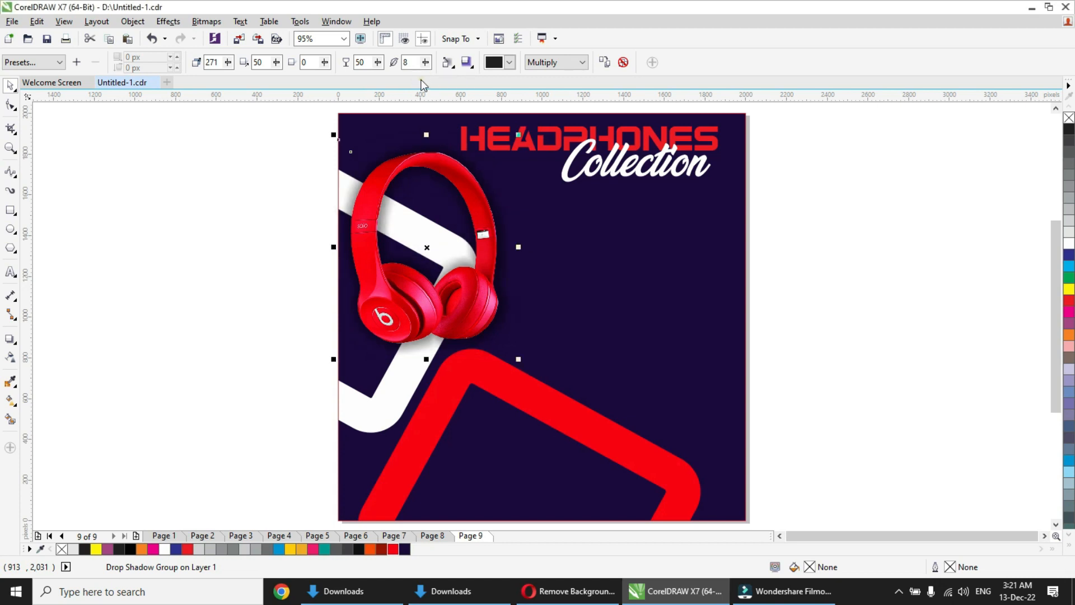
{"action": "left_click_drag", "start_coordinate": [414, 62], "coordinate": [397, 63]}
{"action": "type", "text": "4"}
{"action": "key", "text": "Return"}
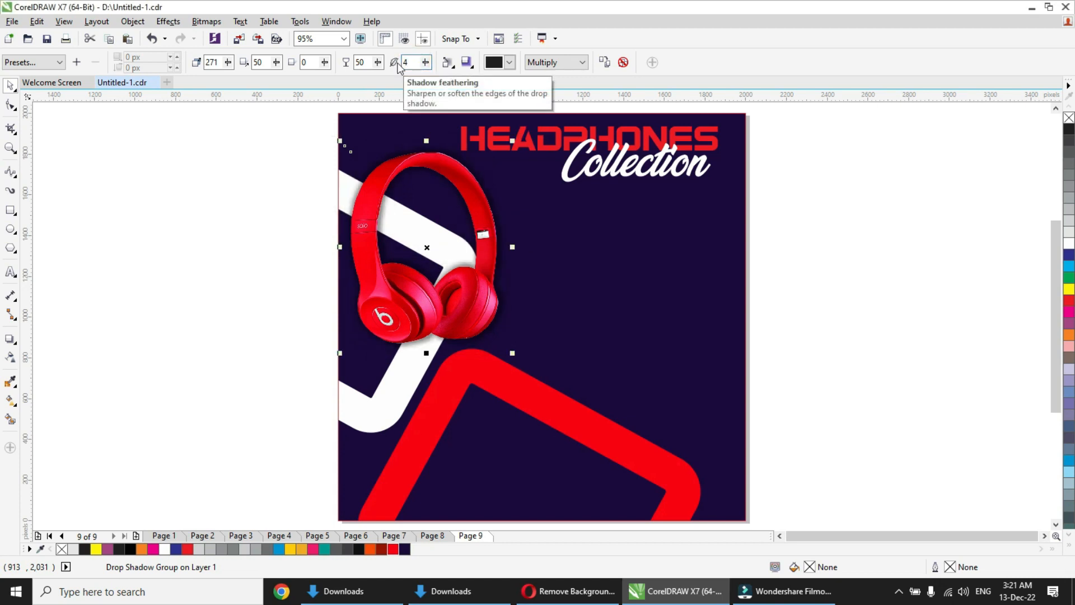
- Set the headphone shadow's merge mode to Divide
{"action": "left_click", "coordinate": [529, 62]}
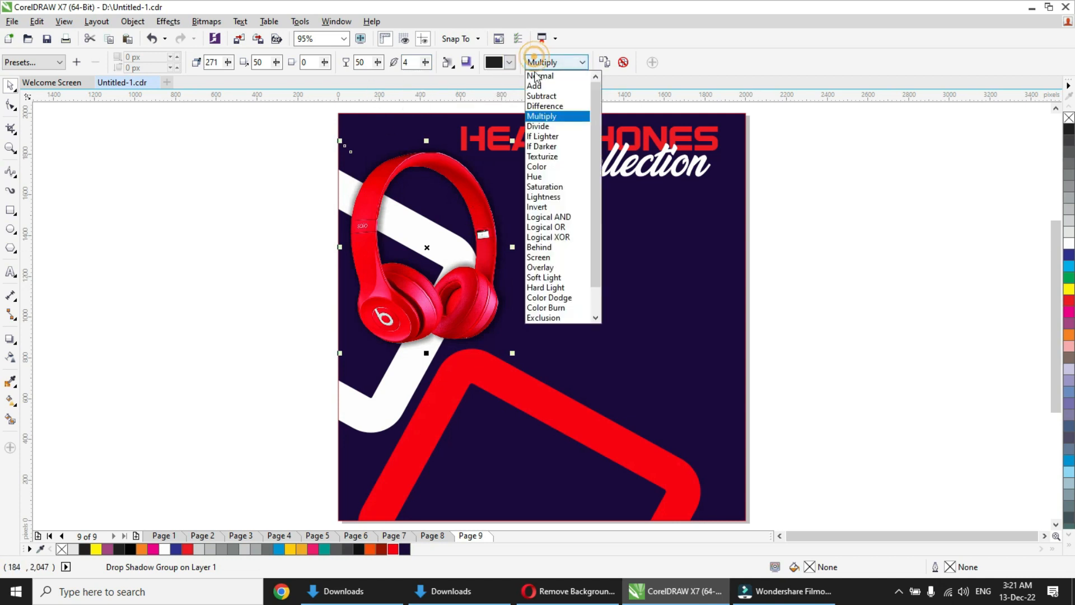
{"action": "left_click", "coordinate": [541, 126]}
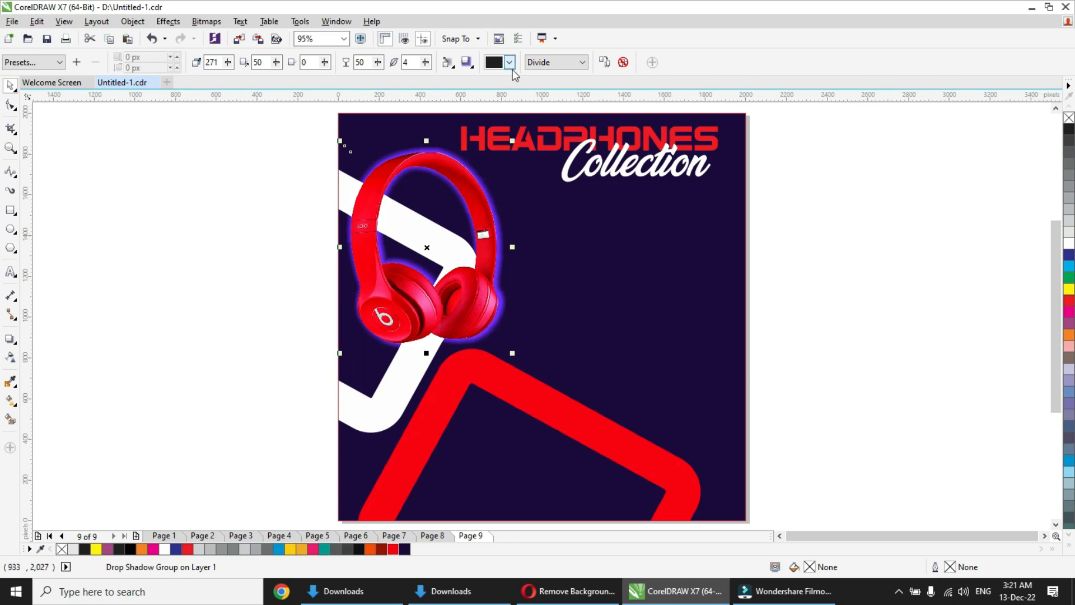
- Try white, purple, orange, pale cyan, pink, lavender and dark grey as the headphone shadow's color
{"action": "left_click", "coordinate": [510, 63]}
{"action": "left_click", "coordinate": [532, 88]}
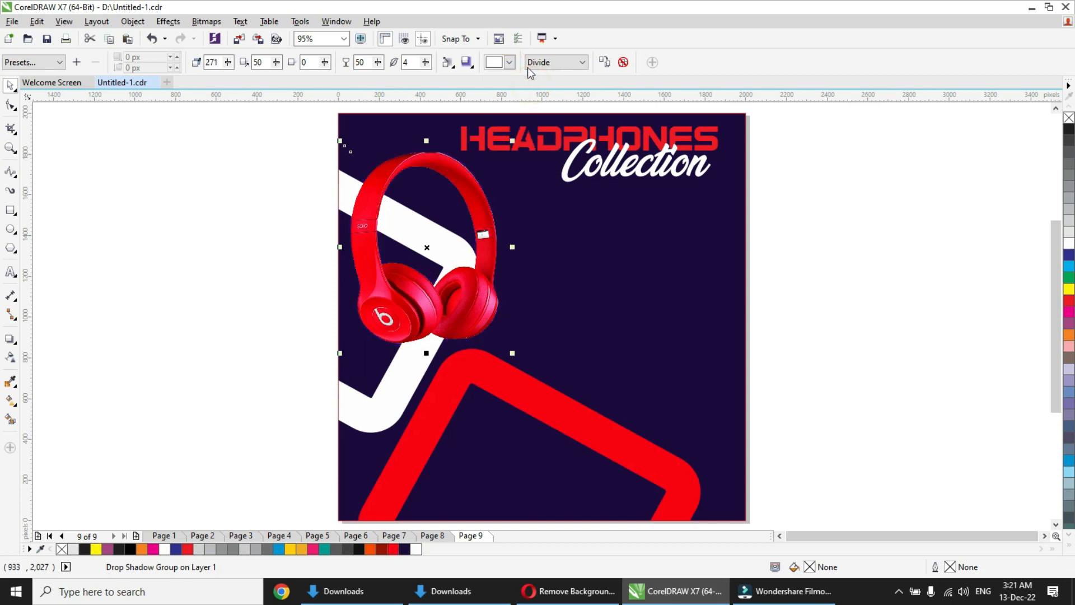
{"action": "left_click", "coordinate": [510, 62]}
{"action": "left_click", "coordinate": [542, 87]}
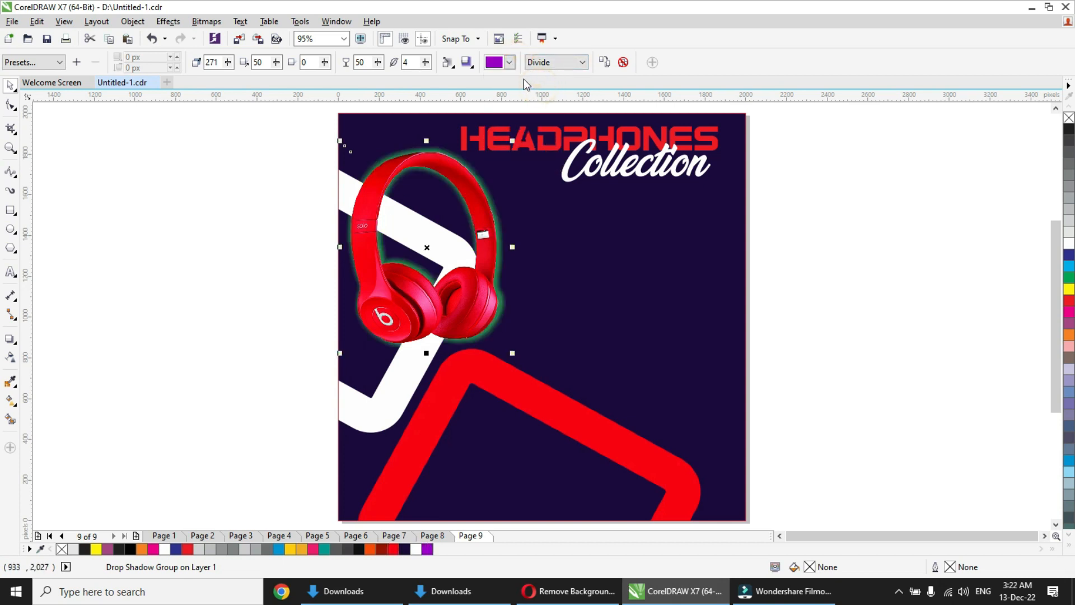
{"action": "left_click", "coordinate": [508, 63]}
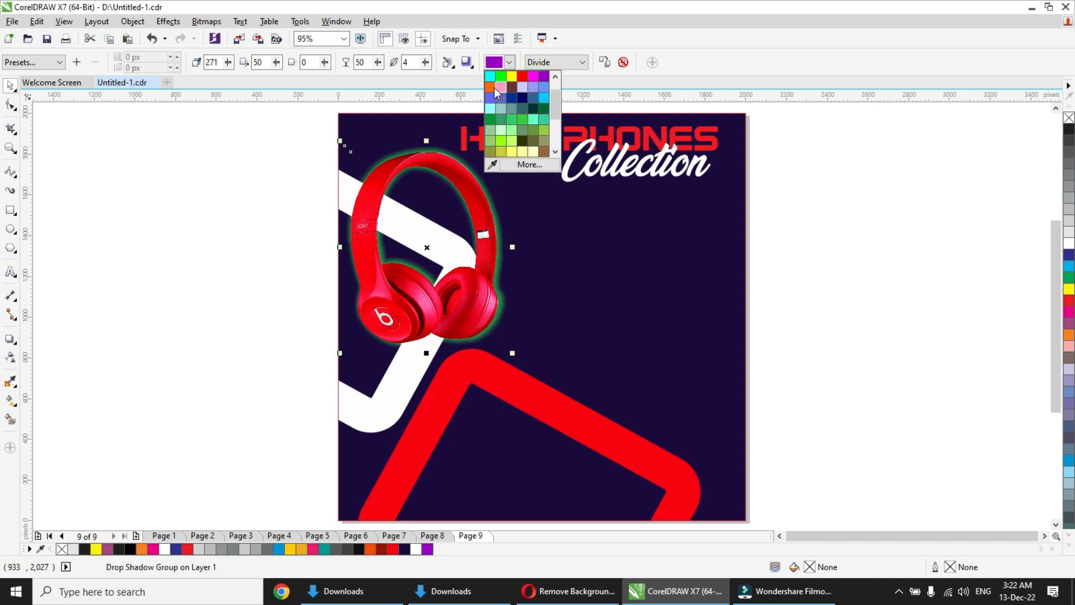
{"action": "left_click", "coordinate": [493, 88]}
{"action": "left_click", "coordinate": [510, 64]}
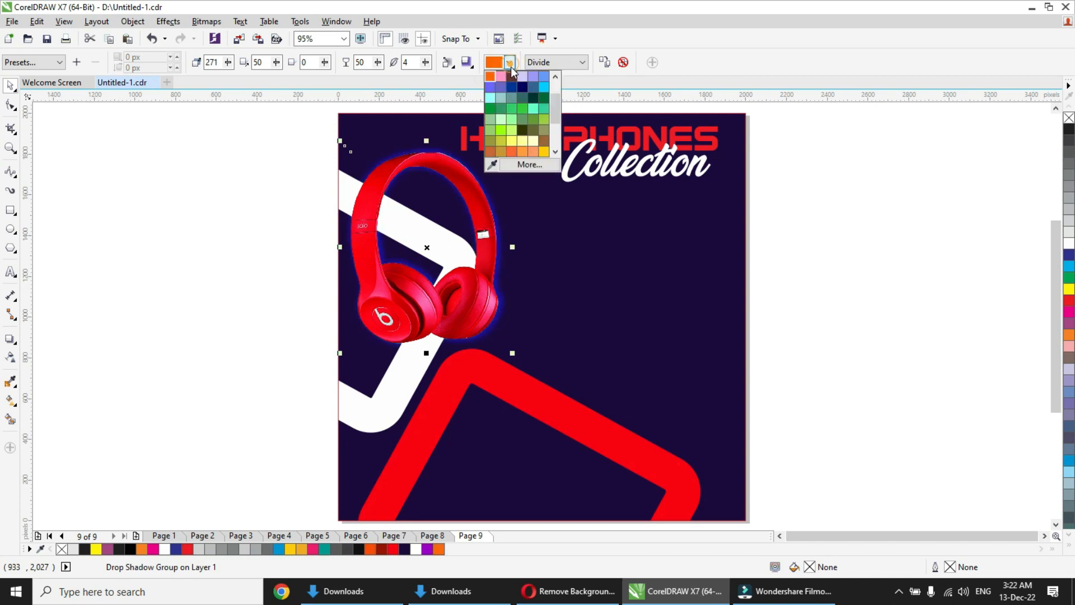
{"action": "left_click", "coordinate": [490, 97]}
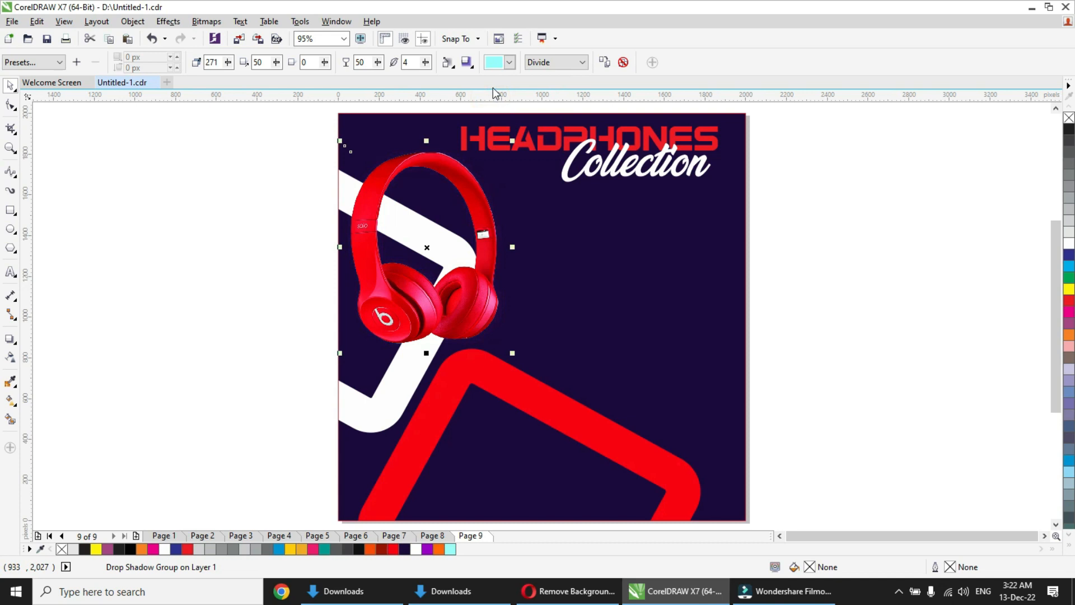
{"action": "left_click", "coordinate": [509, 63]}
{"action": "left_click", "coordinate": [532, 153]}
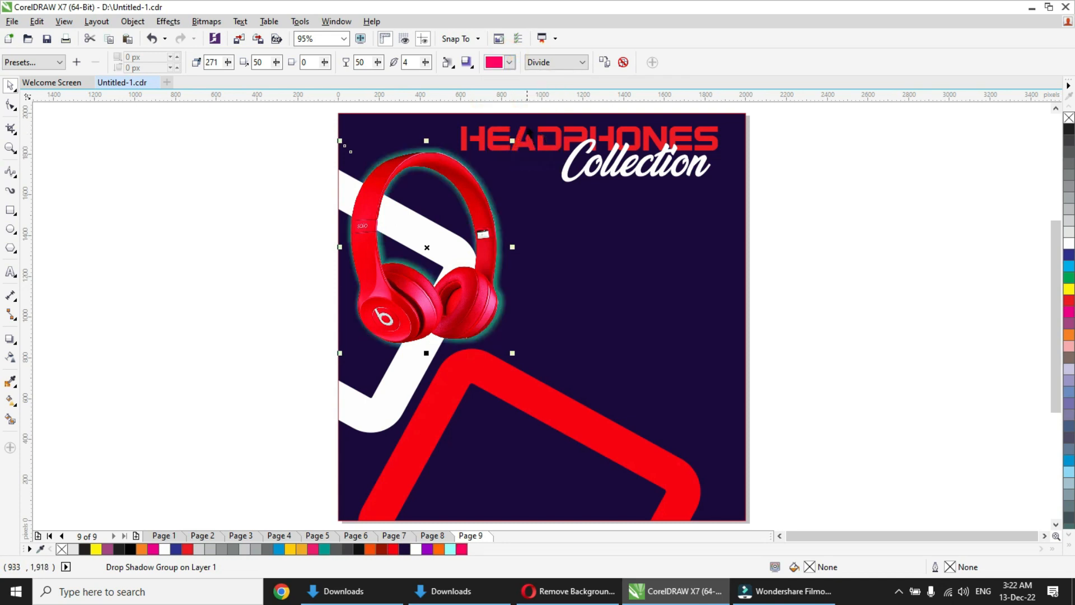
{"action": "left_click", "coordinate": [510, 63]}
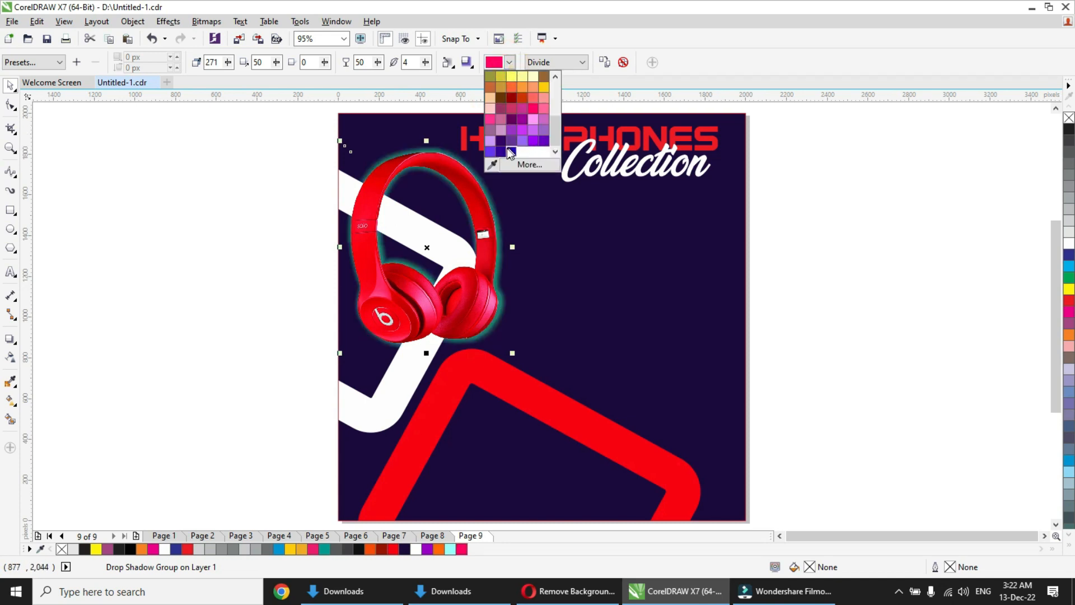
{"action": "left_click", "coordinate": [490, 141]}
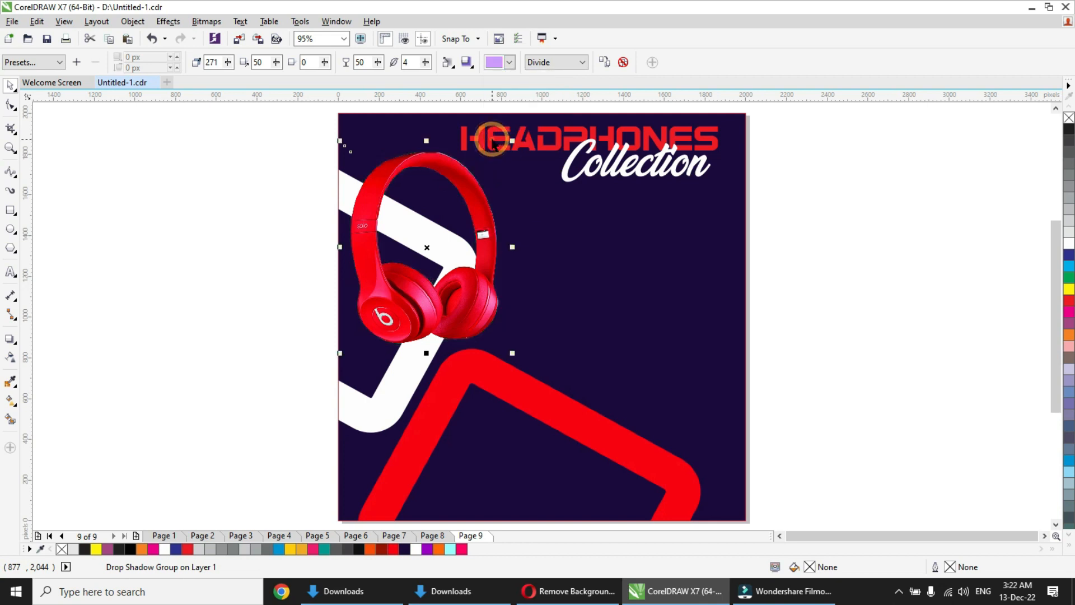
{"action": "left_click", "coordinate": [510, 62]}
{"action": "left_click_drag", "start_coordinate": [560, 136], "coordinate": [556, 83]}
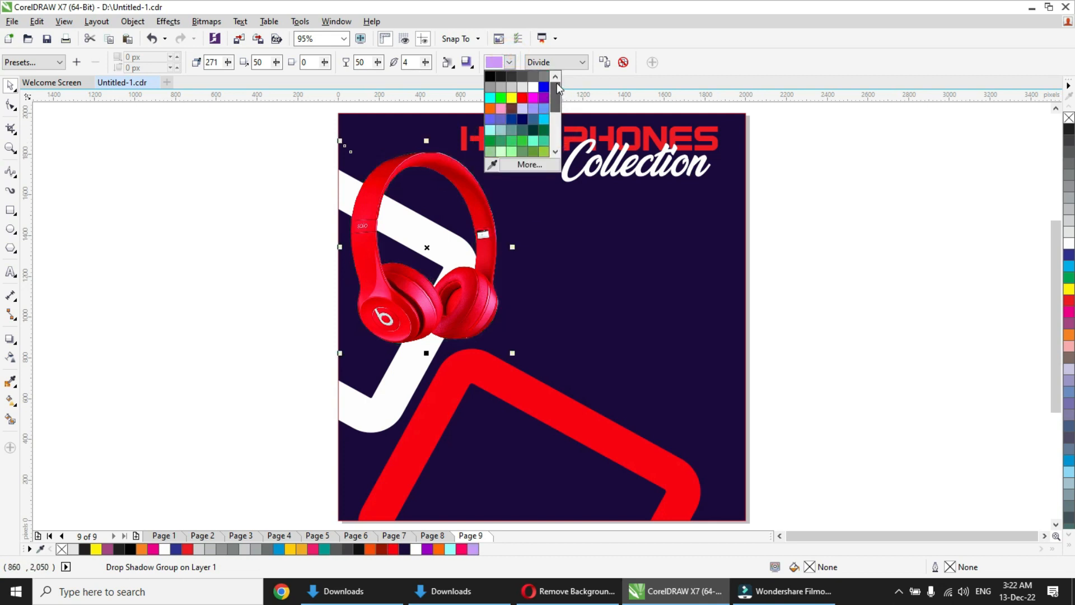
{"action": "left_click", "coordinate": [501, 75]}
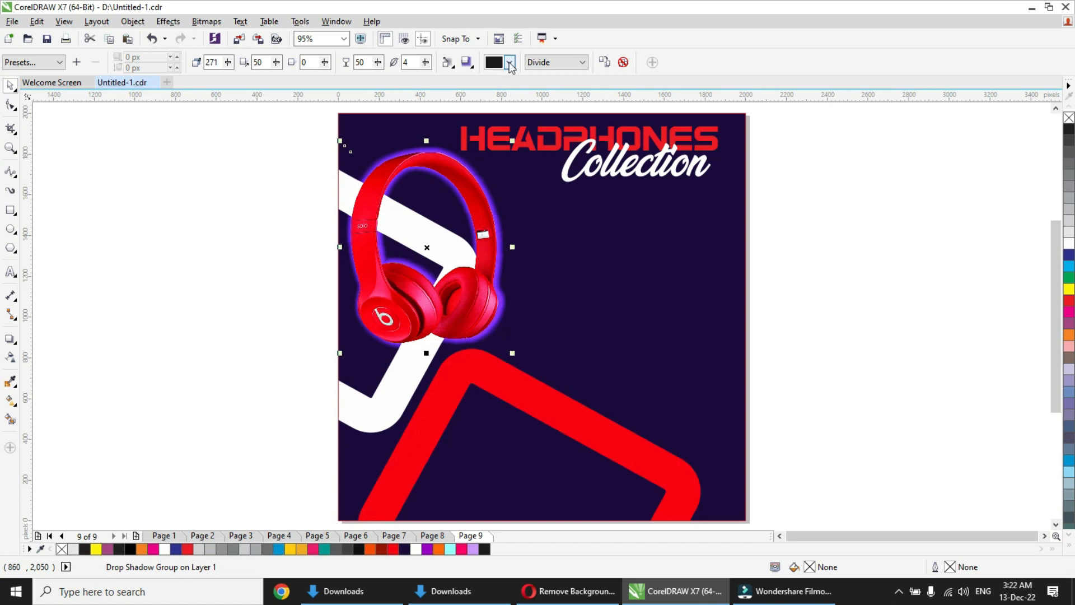
- Set the headphone shadow's color to pure black and deselect the headphone
{"action": "left_click", "coordinate": [509, 62]}
{"action": "left_click", "coordinate": [490, 77]}
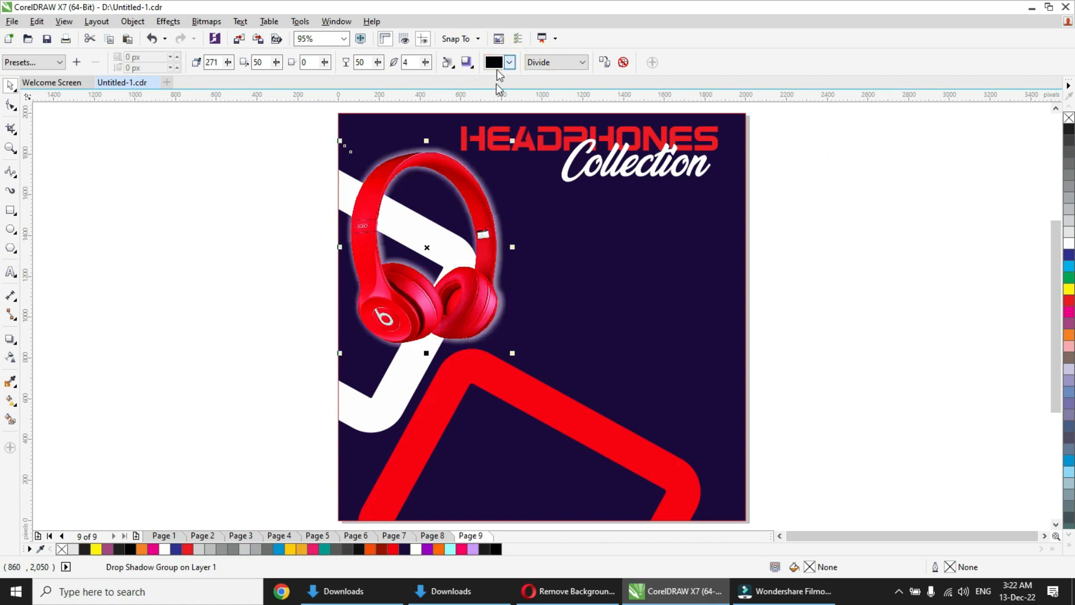
{"action": "left_click", "coordinate": [149, 181]}
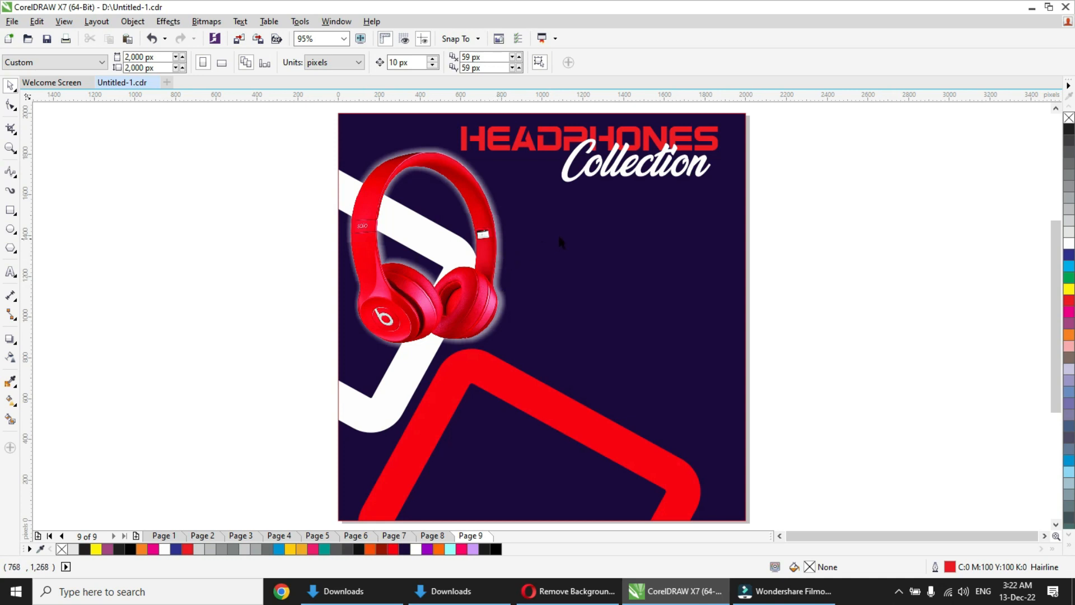
- Draw a square about 521 by 521 px below the Collection title and rotate it 45 degrees
{"action": "left_click", "coordinate": [11, 210]}
{"action": "left_click_drag", "start_coordinate": [628, 265], "coordinate": [667, 317]}
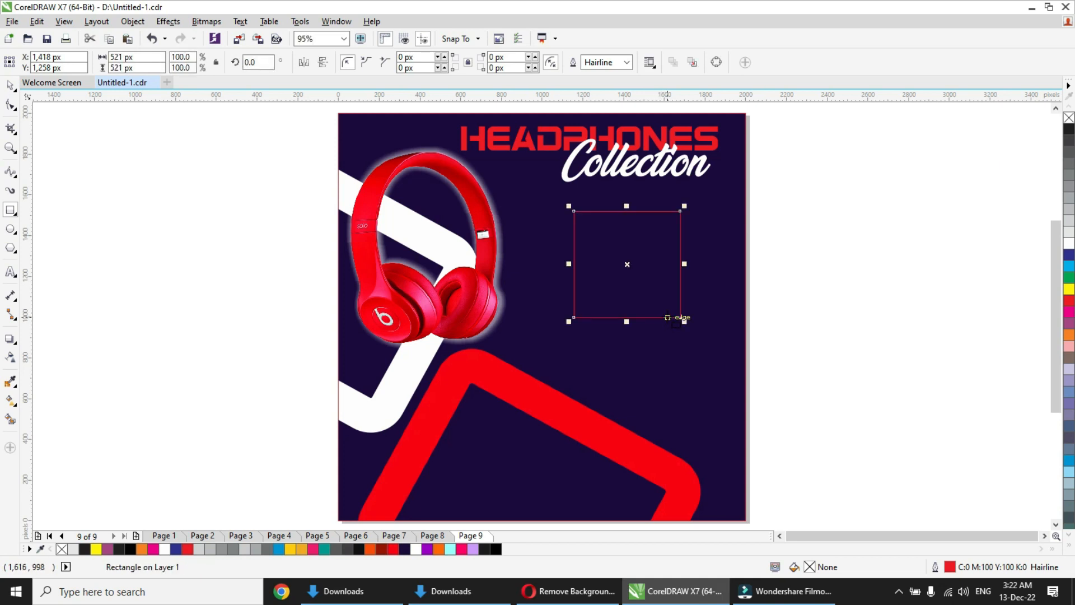
{"action": "double_click", "coordinate": [260, 62]}
{"action": "key", "text": "Return"}
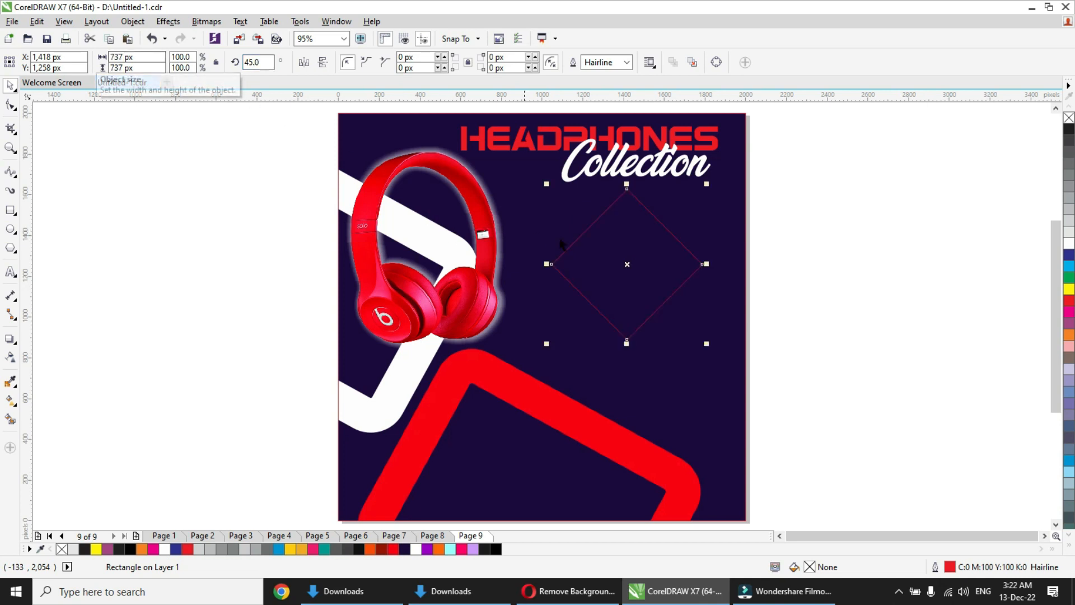
- Shrink the diamond to about 580 by 580 px and place it beside the headphone, above the red frame
{"action": "left_click_drag", "start_coordinate": [626, 262], "coordinate": [588, 326]}
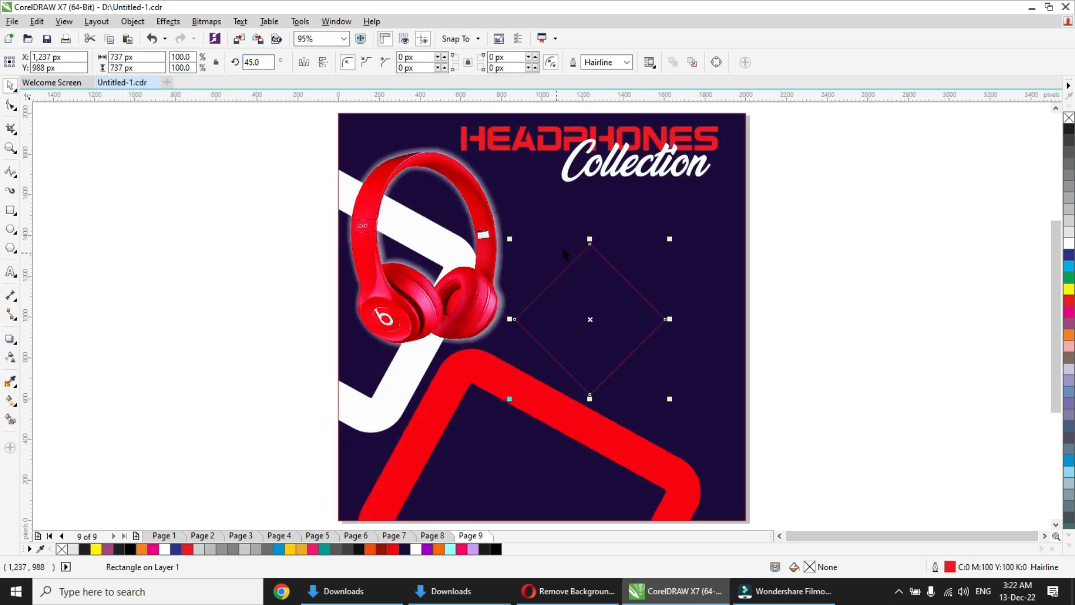
{"action": "left_click_drag", "start_coordinate": [510, 239], "coordinate": [546, 275]}
{"action": "left_click_drag", "start_coordinate": [606, 335], "coordinate": [576, 327]}
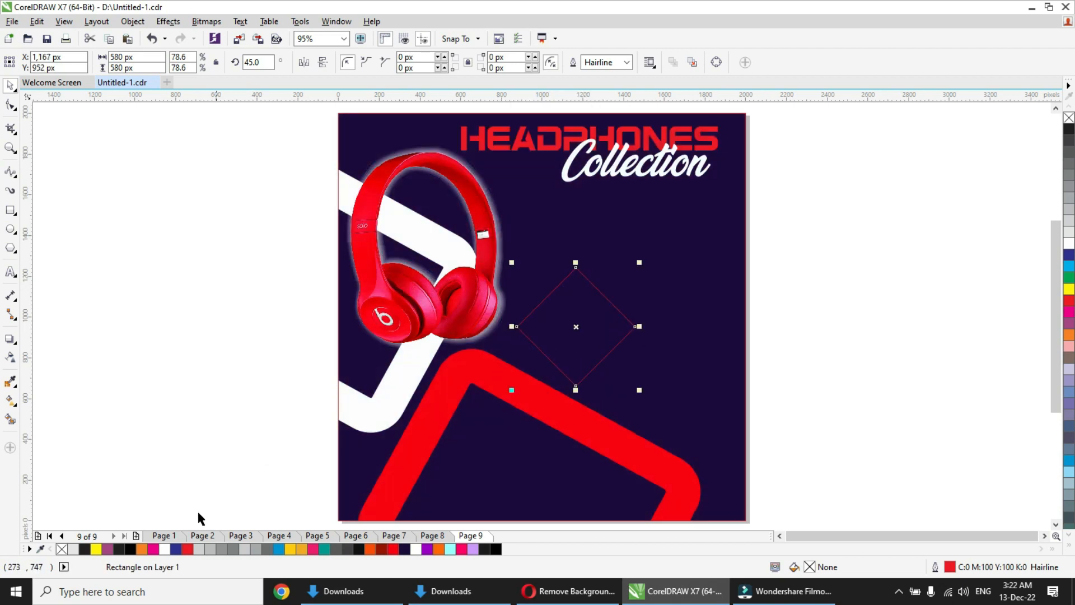
- Draw a vertical line about 696 px long through the diamond's upper and lower corners, extending slightly past both
{"action": "left_click", "coordinate": [10, 172]}
{"action": "left_click", "coordinate": [17, 175]}
{"action": "left_click", "coordinate": [52, 173]}
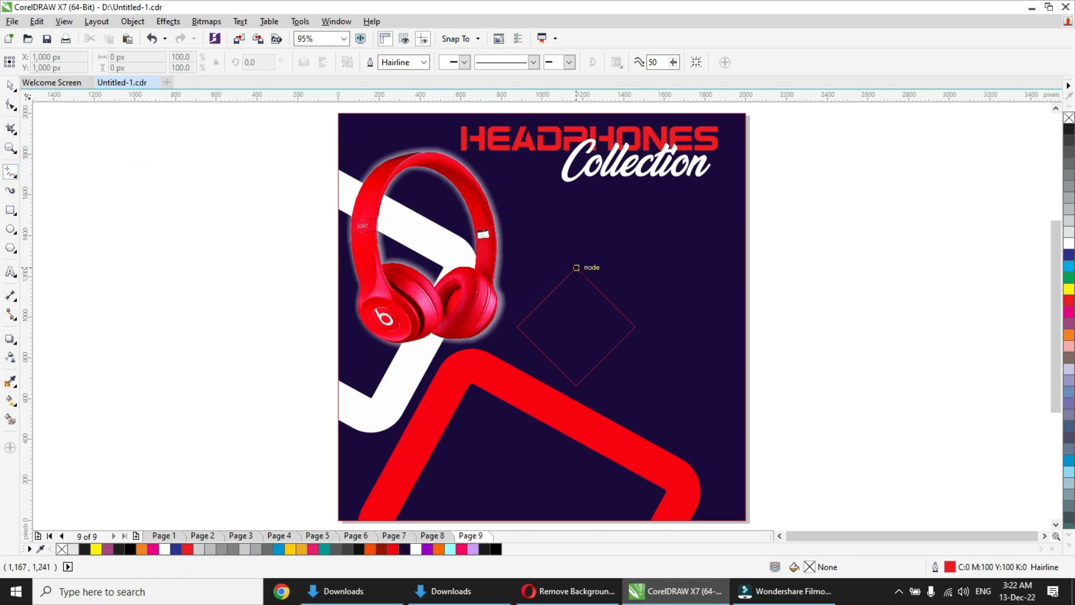
{"action": "left_click", "coordinate": [576, 258]}
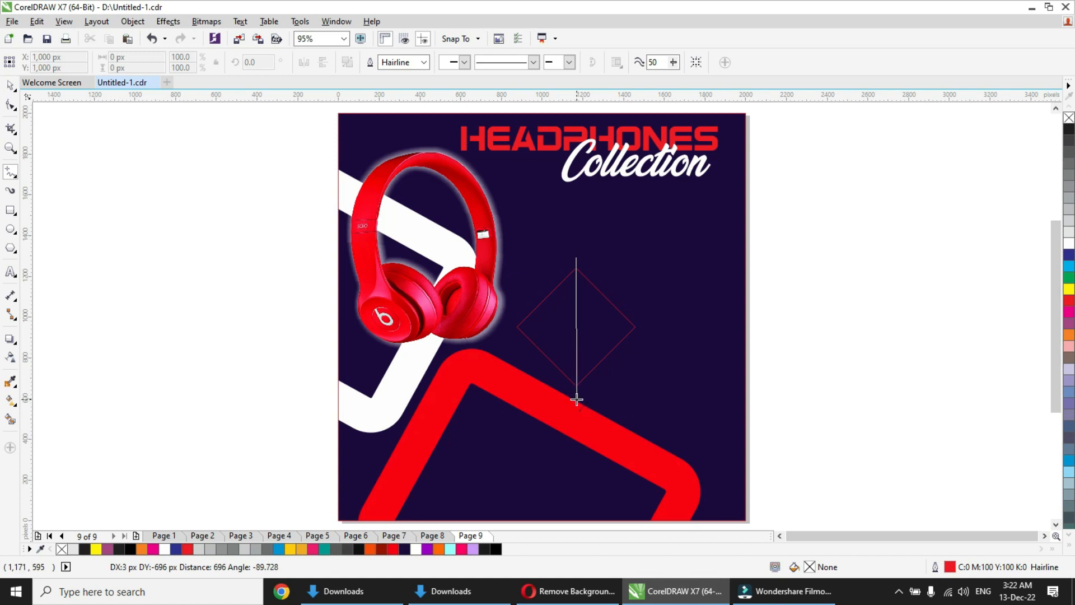
{"action": "left_click", "coordinate": [576, 400]}
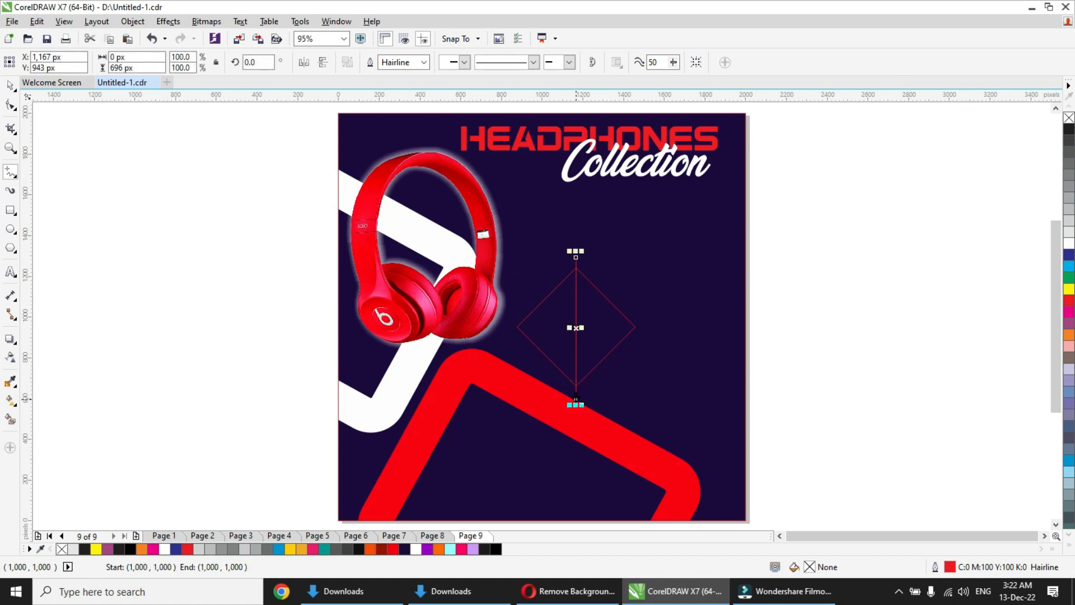
{"action": "key", "text": "space"}
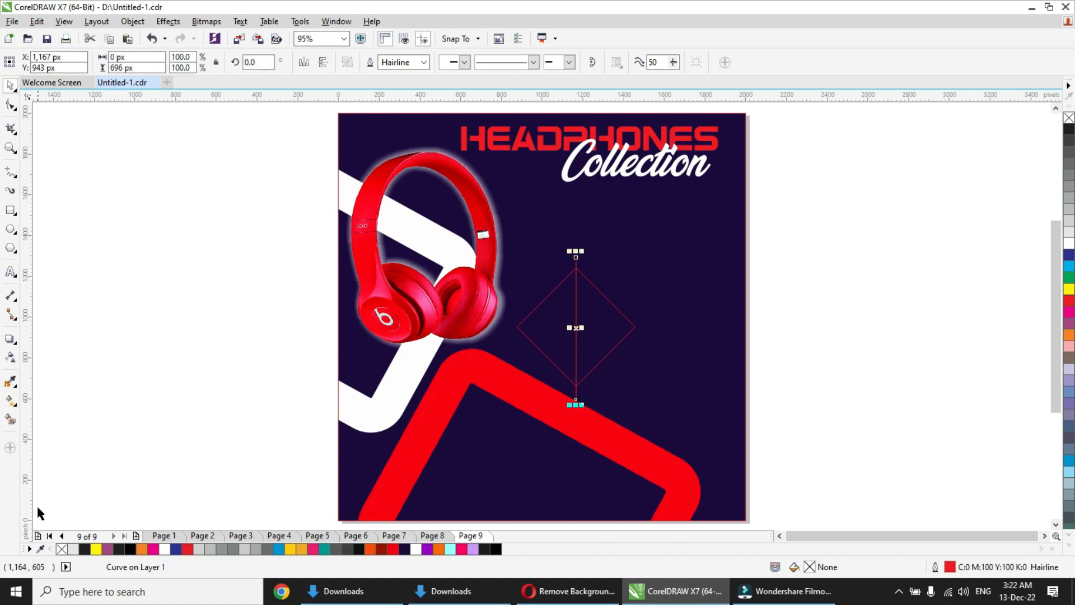
- Use Smart Fill to turn the diamond's two halves into separate filled shapes
{"action": "left_click", "coordinate": [10, 420]}
{"action": "left_click", "coordinate": [589, 336]}
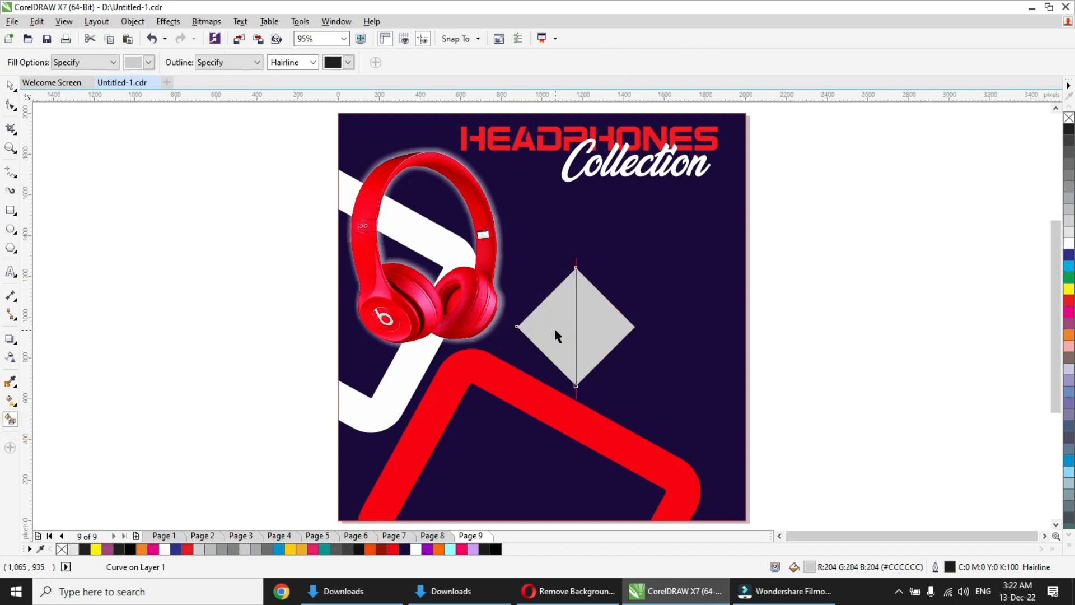
{"action": "key", "text": "space"}
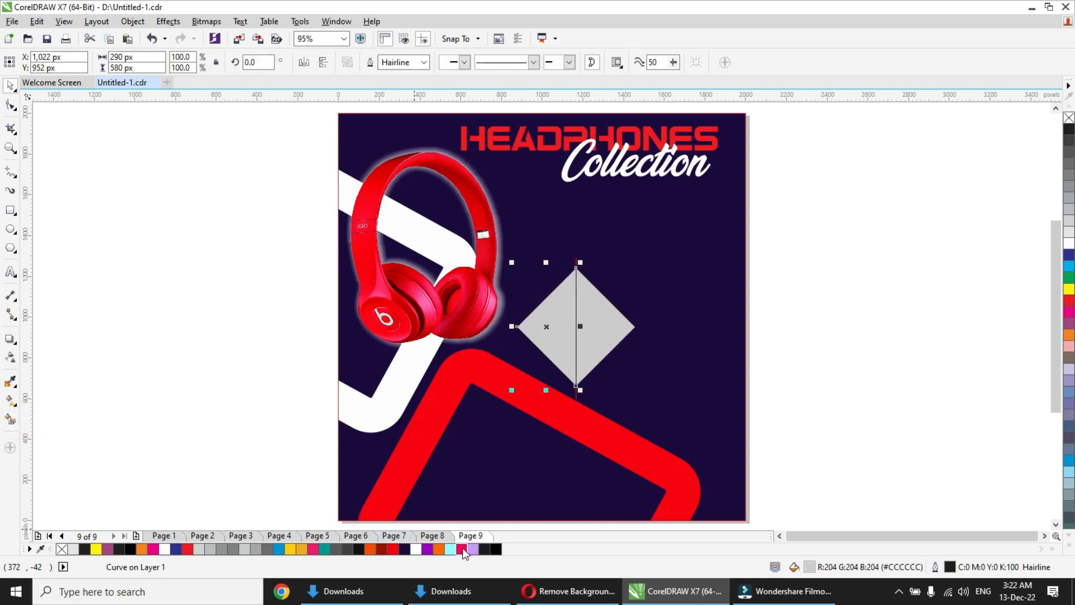
- Fill the diamond's left half with bright red (#F80211) and its right half with dark red (#941302)
{"action": "left_click", "coordinate": [392, 549]}
{"action": "left_click", "coordinate": [604, 323]}
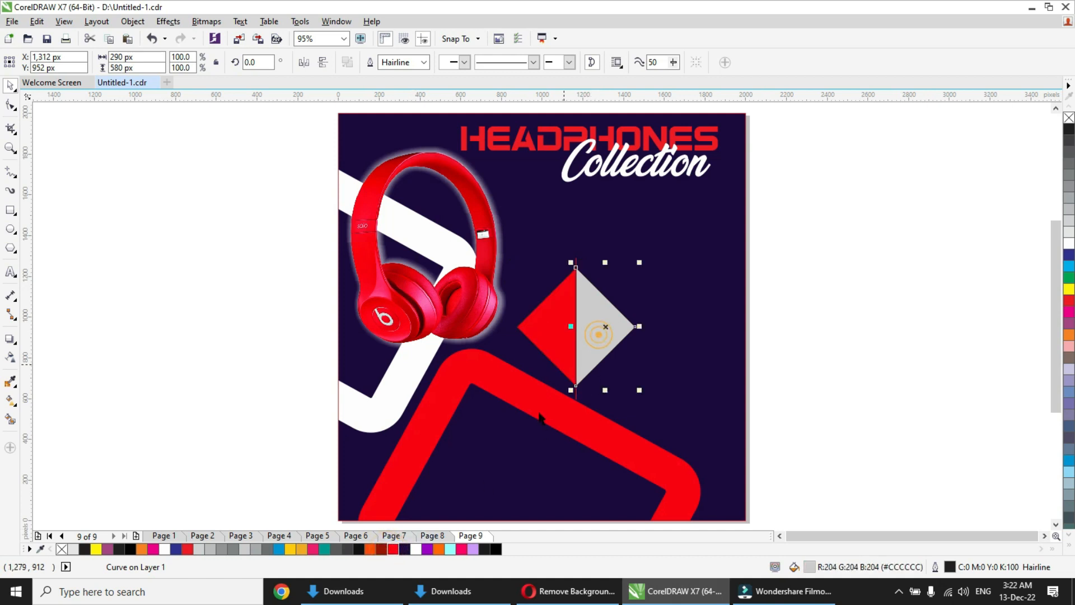
{"action": "left_click", "coordinate": [382, 550]}
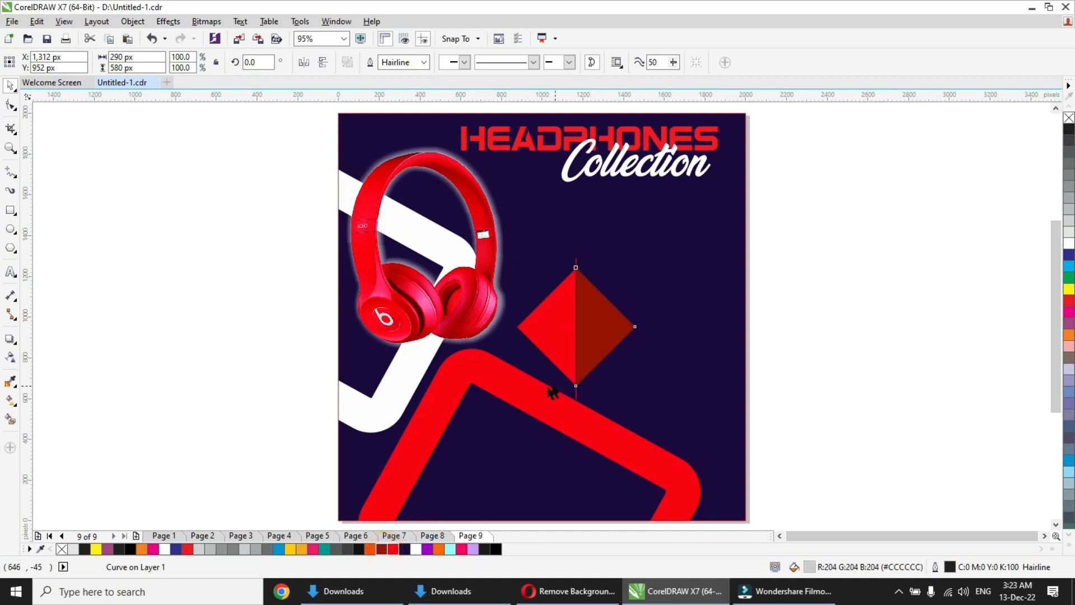
- Delete the vertical dividing line that crosses the diamond
{"action": "left_click", "coordinate": [812, 353]}
{"action": "left_click_drag", "start_coordinate": [576, 263], "coordinate": [795, 252]}
{"action": "key", "text": "Delete"}
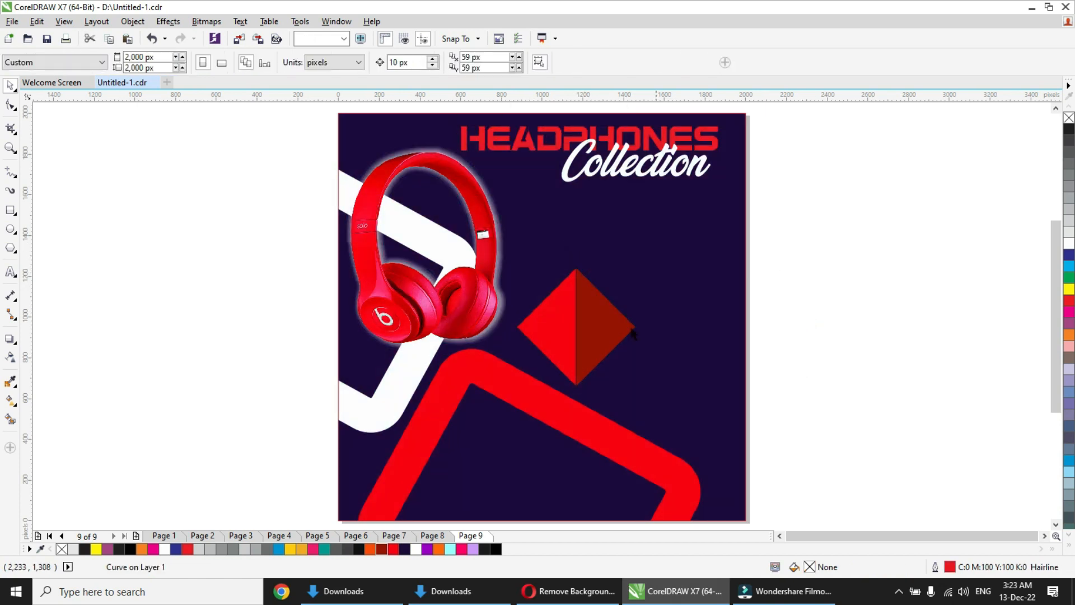
- Try dark red (#941302) and bright red (#F80211) as the outline color of the diamond's right half
{"action": "left_click", "coordinate": [595, 322]}
{"action": "right_click", "coordinate": [384, 550]}
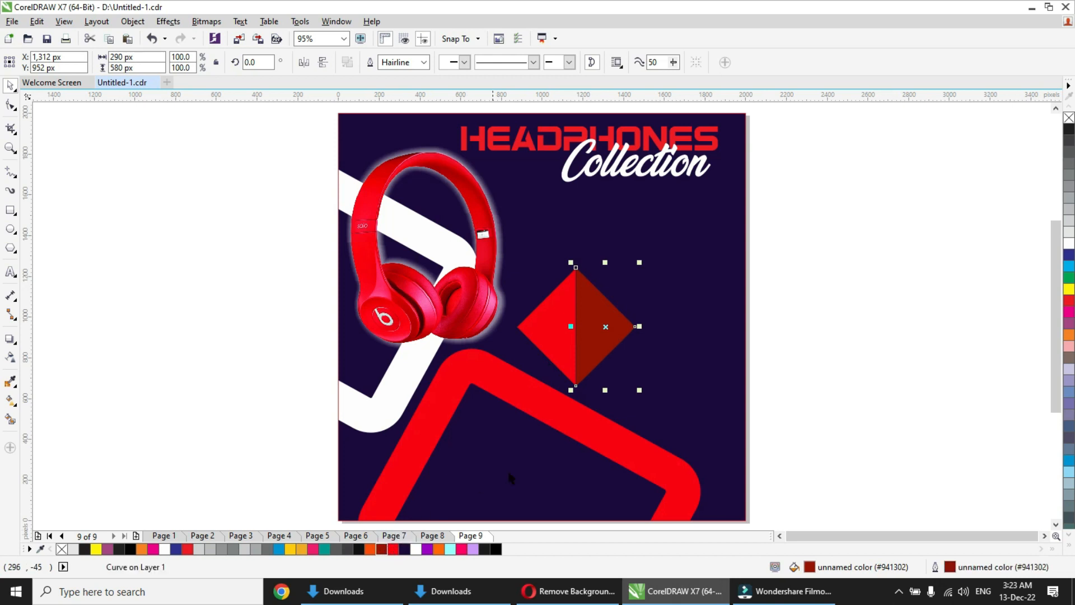
{"action": "right_click", "coordinate": [392, 549]}
{"action": "left_click", "coordinate": [775, 355]}
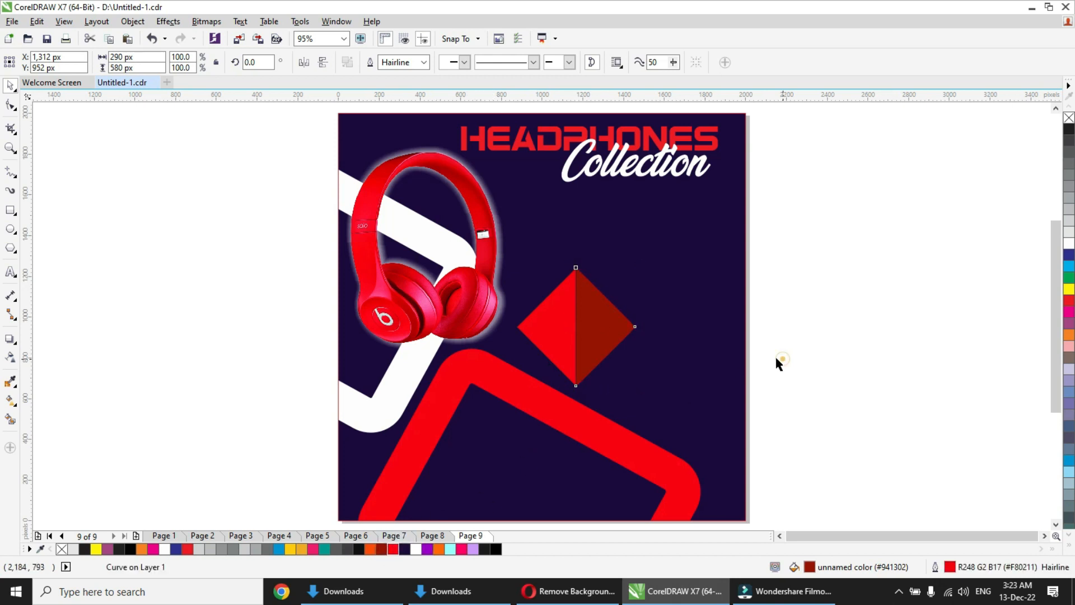
- Remove the outlines from all three shapes that make up the diamond
{"action": "left_click", "coordinate": [592, 328]}
{"action": "left_click_drag", "start_coordinate": [862, 256], "coordinate": [528, 389]}
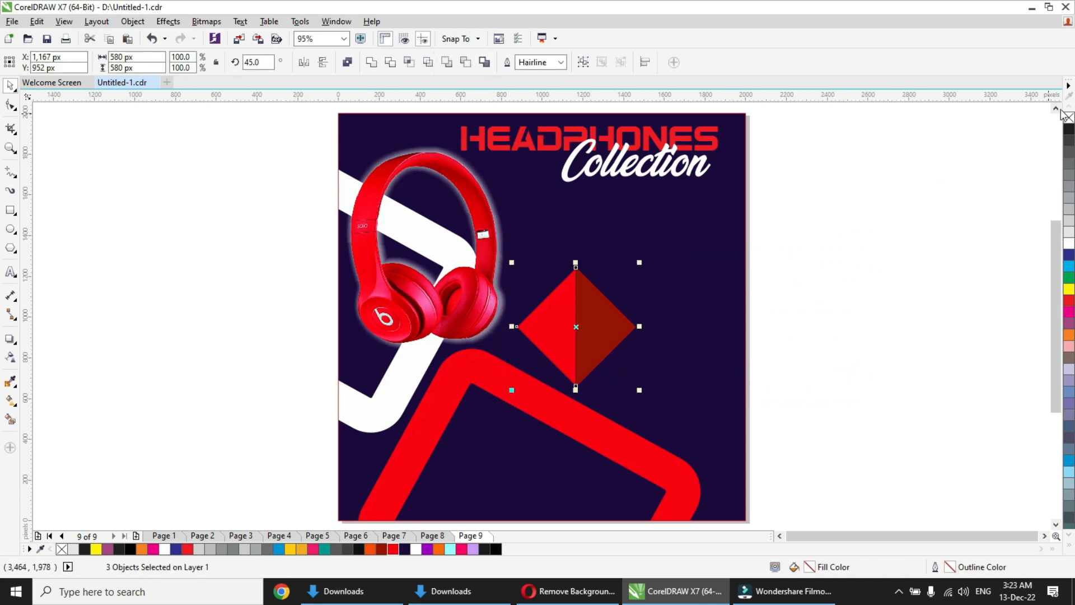
{"action": "left_click", "coordinate": [824, 252]}
- Shrink both filled diamond halves together to about 376 by 376 px and shift them slightly down and left
{"action": "left_click", "coordinate": [604, 337]}
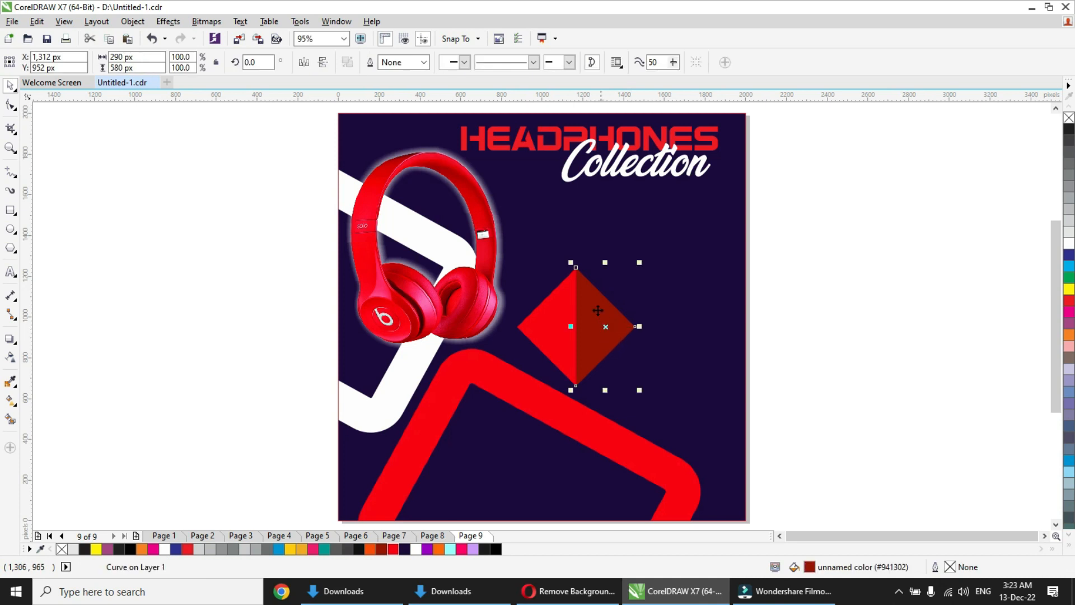
{"action": "left_click", "coordinate": [555, 315], "text": "shift"}
{"action": "left_click_drag", "start_coordinate": [511, 262], "coordinate": [532, 283]}
{"action": "left_click_drag", "start_coordinate": [585, 317], "coordinate": [573, 325]}
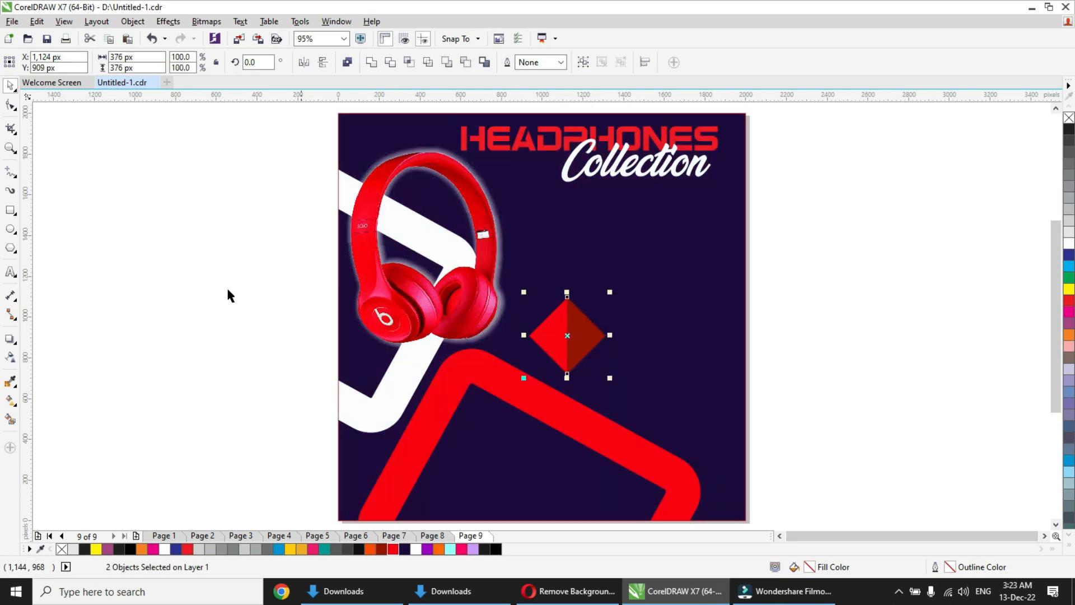
- Copy the white "50% OFF" text from Page 8 to Page 9 and center it over the two-tone diamond
{"action": "left_click", "coordinate": [442, 536]}
{"action": "left_click", "coordinate": [405, 407]}
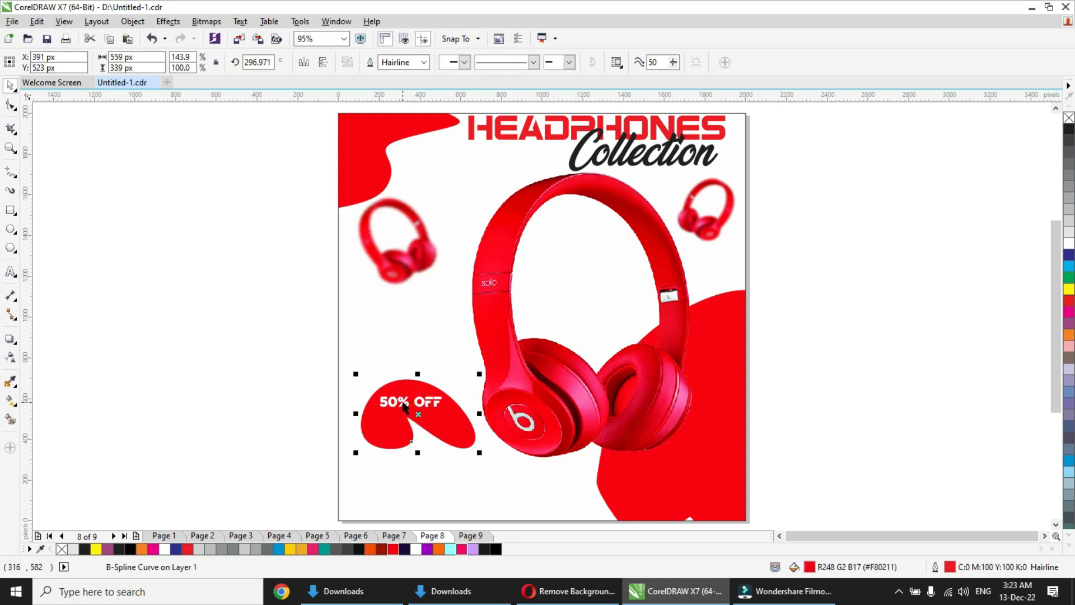
{"action": "left_click", "coordinate": [404, 407]}
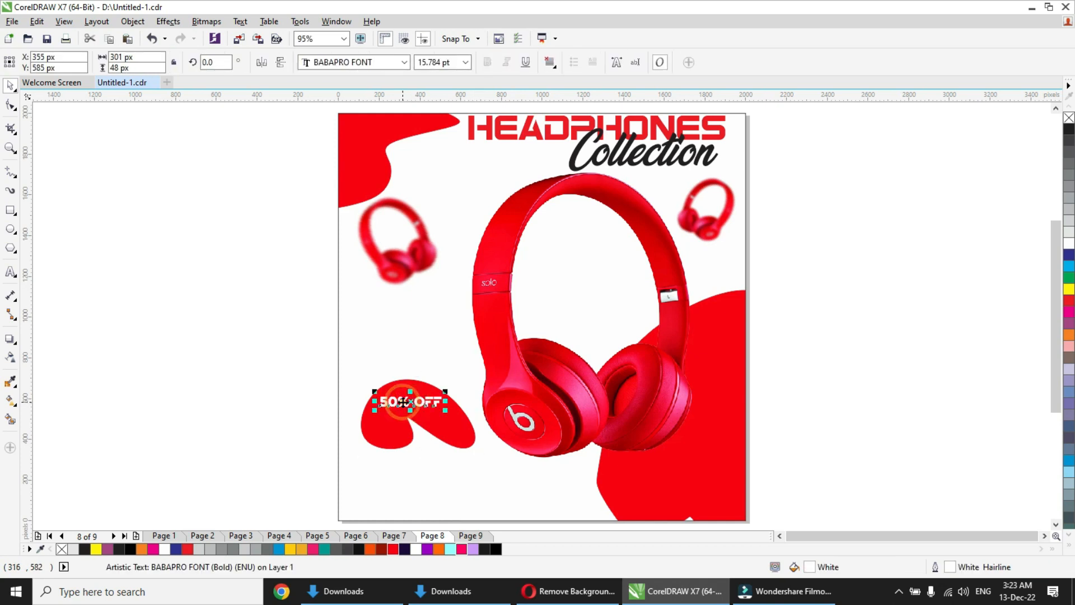
{"action": "left_click", "coordinate": [471, 536]}
{"action": "key", "text": "ctrl+v"}
{"action": "left_click_drag", "start_coordinate": [419, 404], "coordinate": [578, 343]}
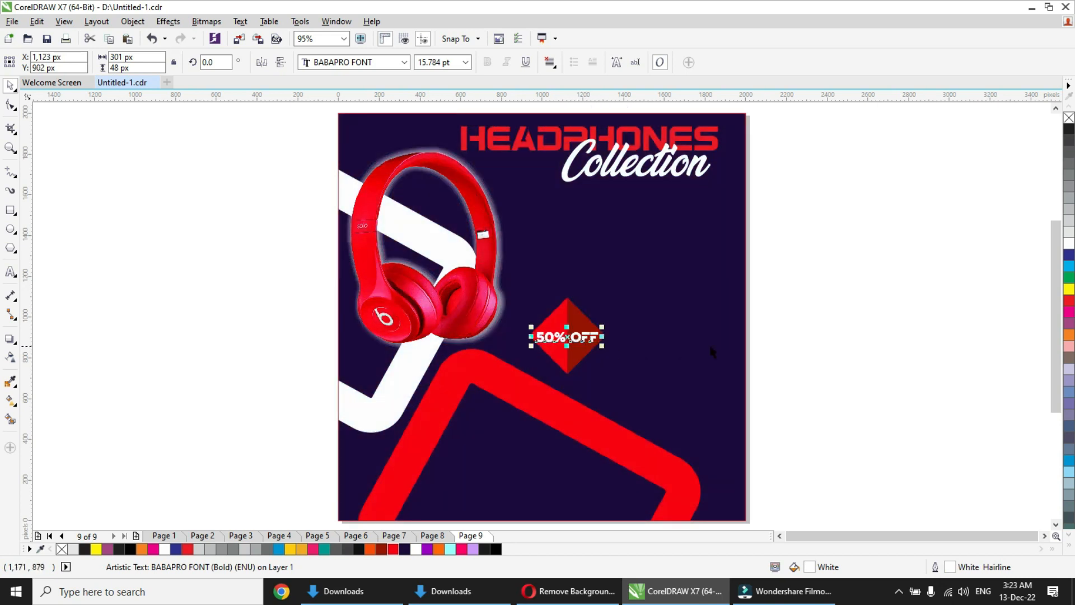
- Duplicate the headphone image, shrink the copy to about 373 by 483 px and place it inside the red frame near the page bottom
{"action": "left_click", "coordinate": [789, 344]}
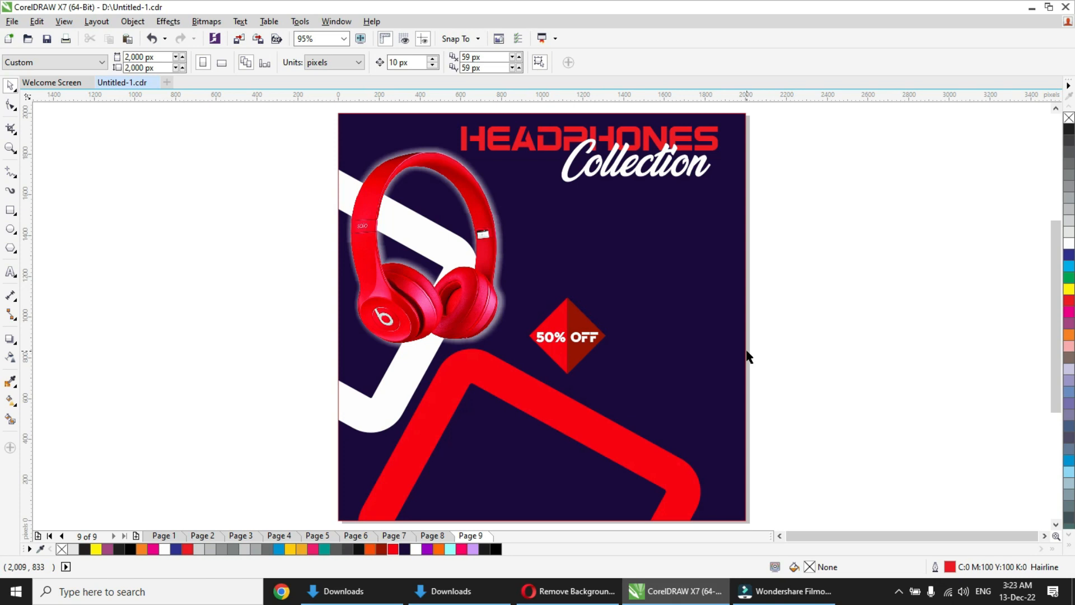
{"action": "left_click_drag", "start_coordinate": [484, 288], "coordinate": [600, 463]}
{"action": "right_click", "coordinate": [600, 463]}
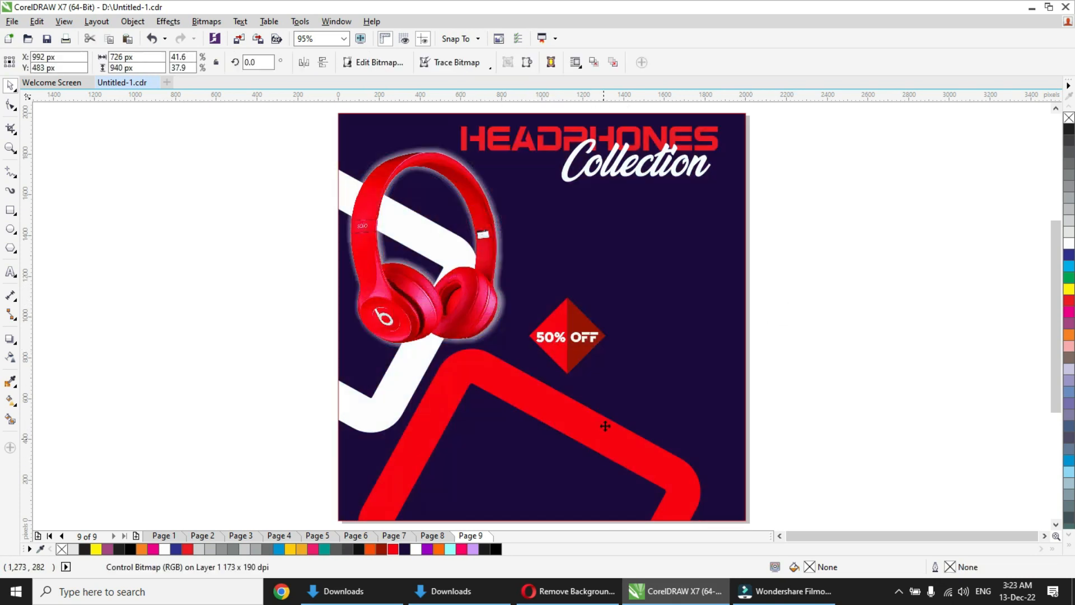
{"action": "left_click_drag", "start_coordinate": [465, 326], "coordinate": [537, 383]}
{"action": "left_click_drag", "start_coordinate": [580, 460], "coordinate": [493, 461]}
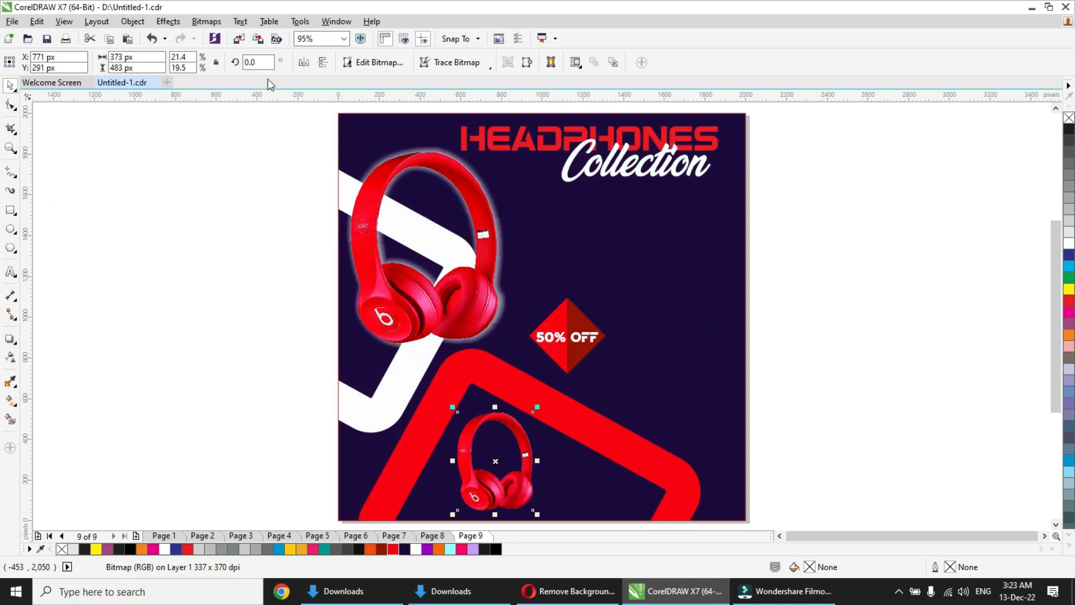
- Mirror the small headphone copy horizontally, tilt it clockwise to a rotation of about 152°, and save the document
{"action": "left_click", "coordinate": [310, 63]}
{"action": "left_click", "coordinate": [265, 333]}
{"action": "left_click", "coordinate": [528, 467]}
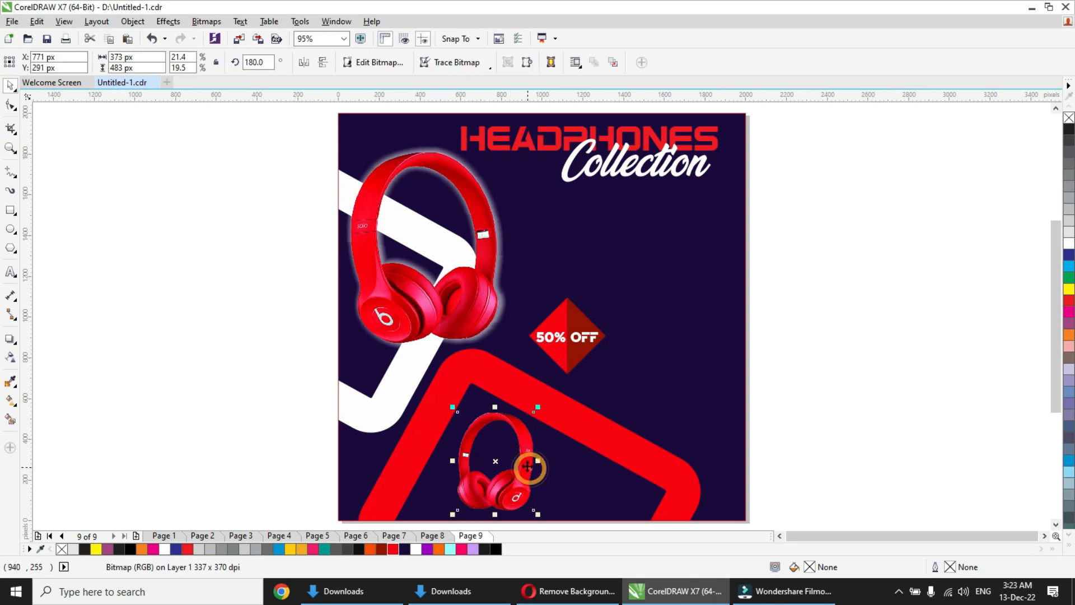
{"action": "left_click", "coordinate": [526, 464]}
{"action": "left_click_drag", "start_coordinate": [537, 407], "coordinate": [551, 436]}
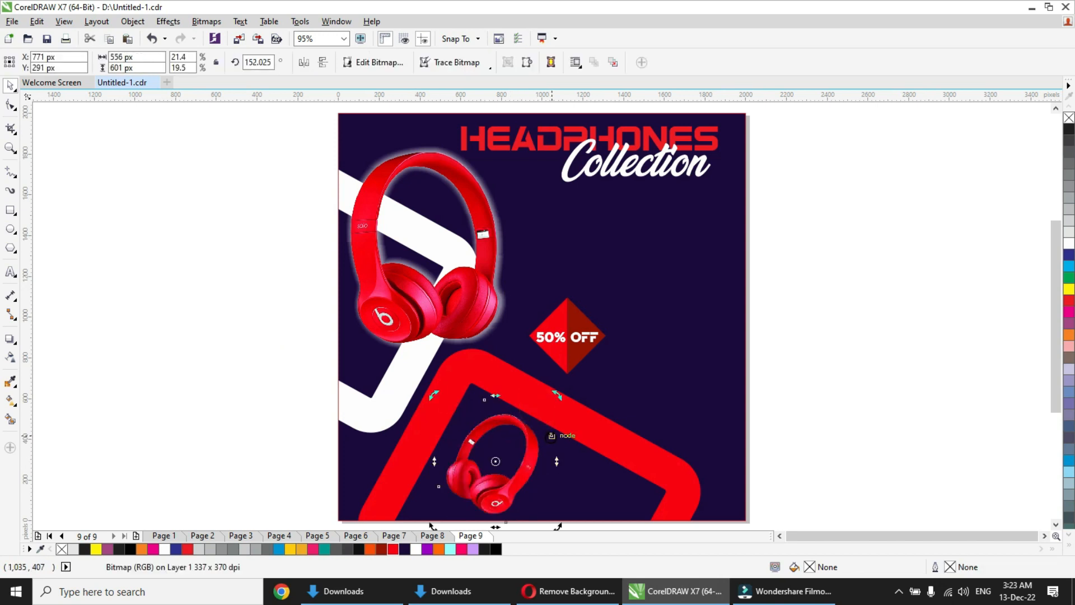
{"action": "left_click", "coordinate": [770, 413]}
{"action": "key", "text": "ctrl+s"}
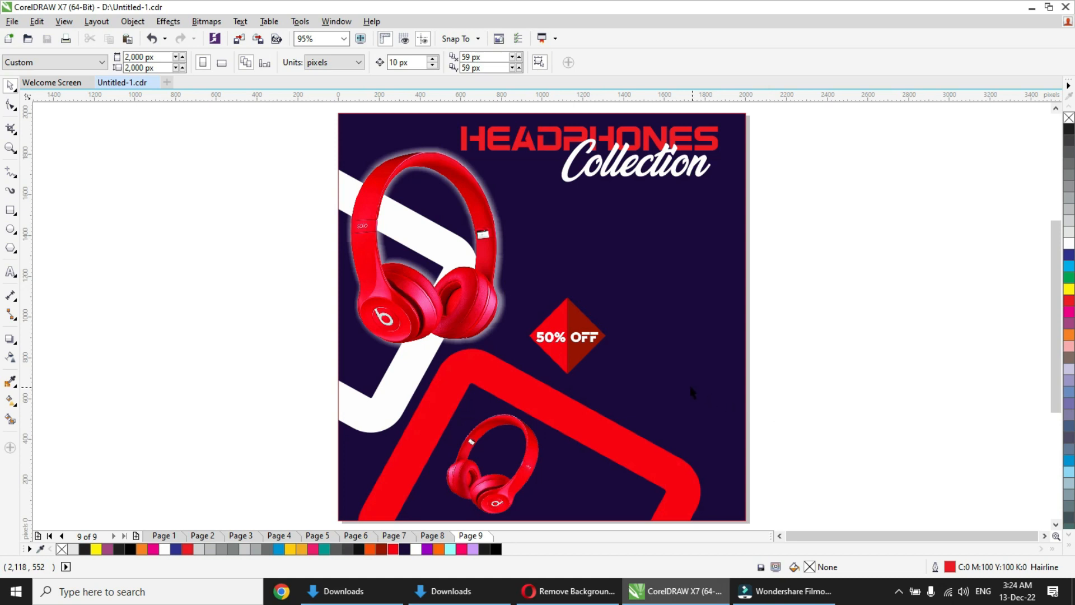
- Remove the outline from the dark 2,000 by 2,000 px background rectangle on Page 9
{"action": "left_click", "coordinate": [685, 386]}
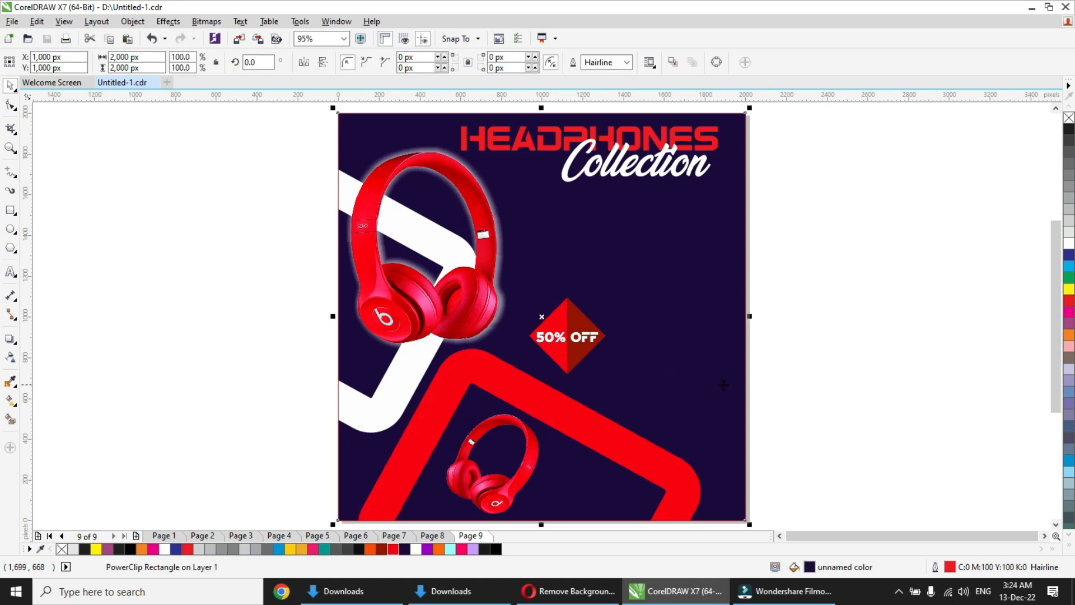
{"action": "left_click", "coordinate": [817, 385]}
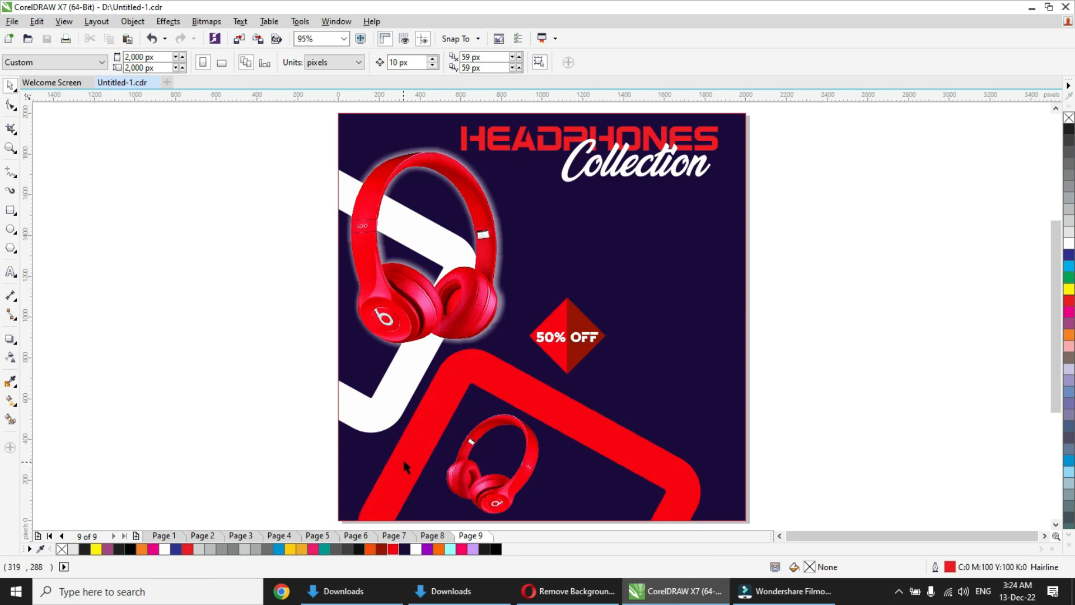
{"action": "scroll", "coordinate": [404, 455], "scroll_direction": "down", "scroll_amount": 2}
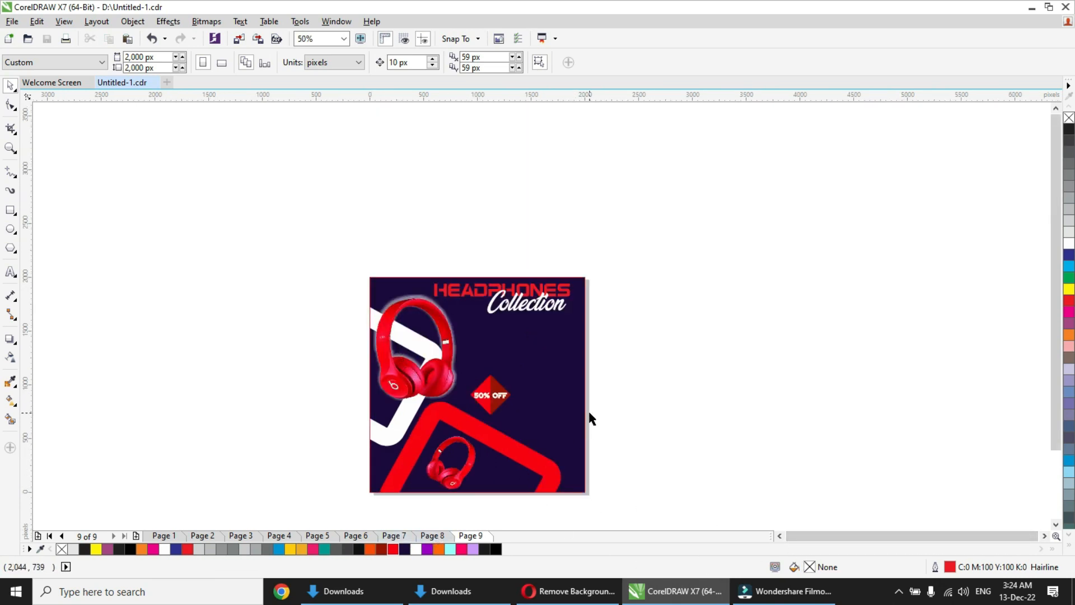
{"action": "left_click", "coordinate": [567, 404]}
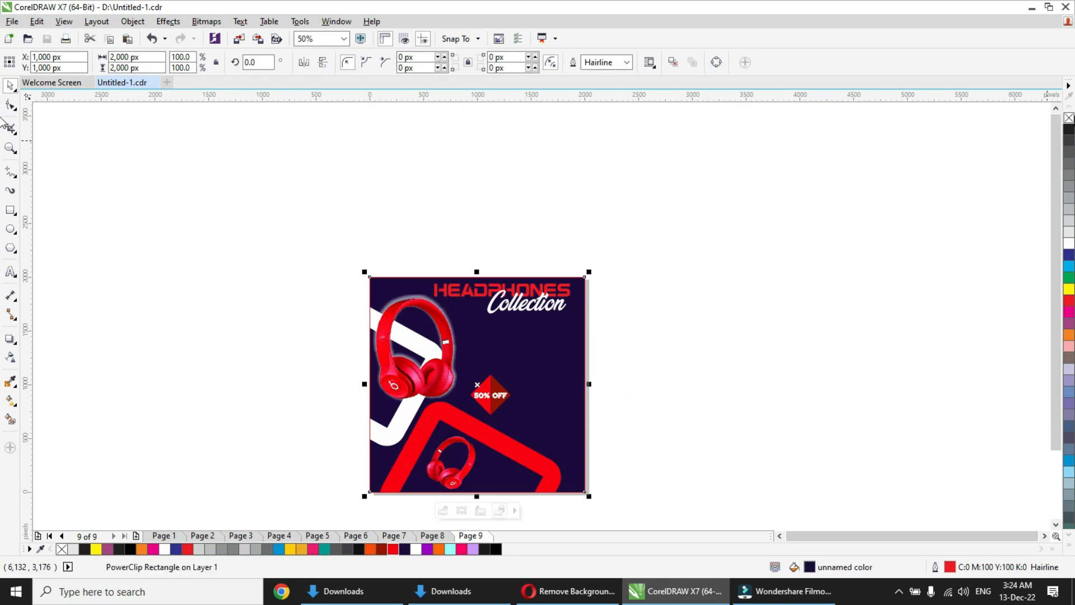
{"action": "left_click", "coordinate": [685, 301]}
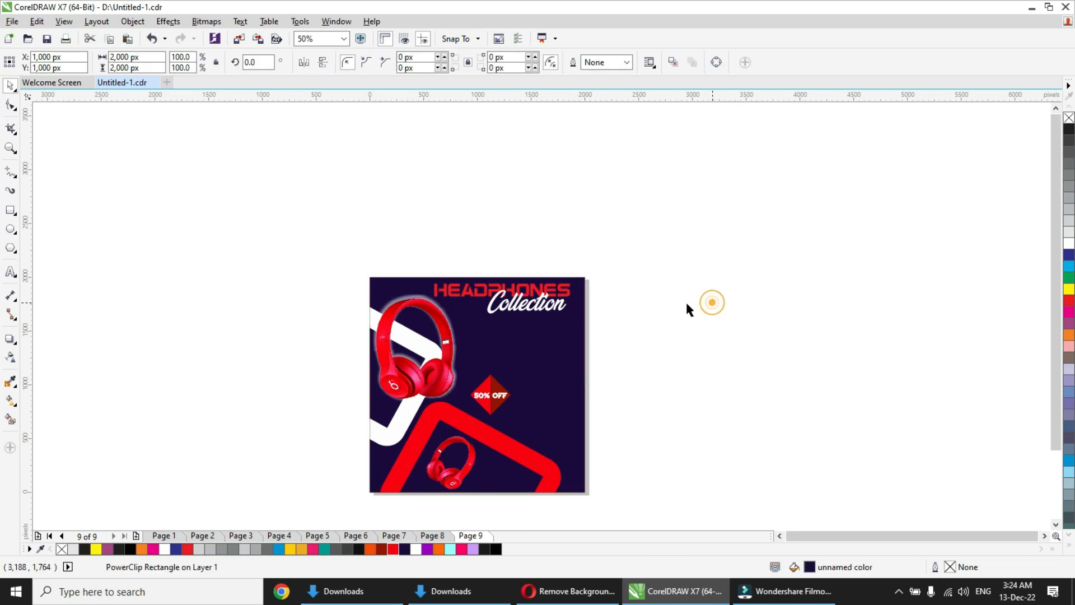
- Group all the artwork on Page 8 and place a copy of the group just right of the page
{"action": "left_click", "coordinate": [441, 534]}
{"action": "key", "text": "ctrl+a"}
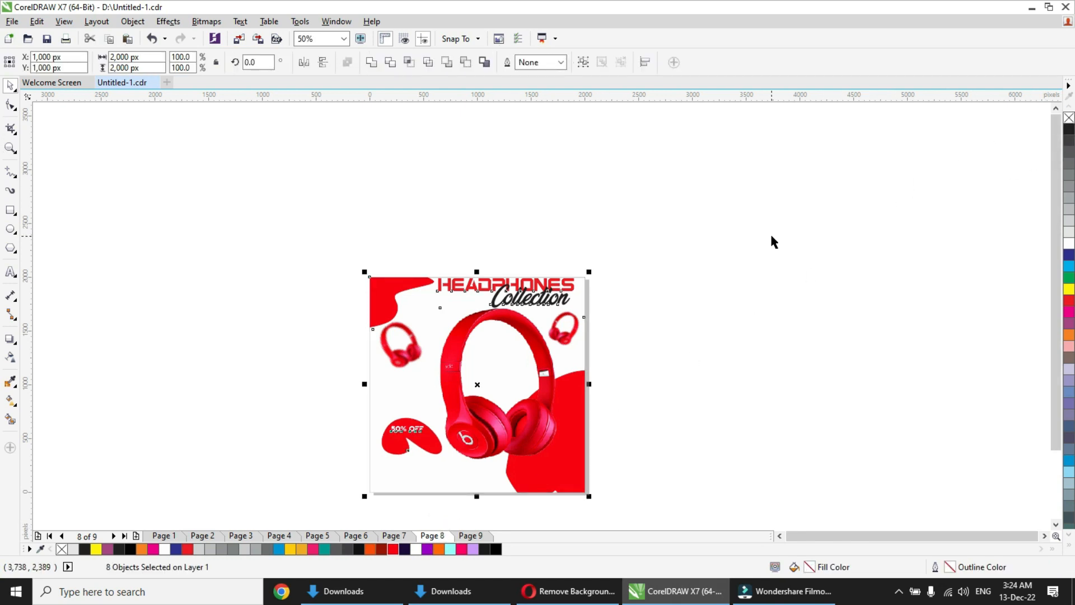
{"action": "key", "text": "ctrl+g"}
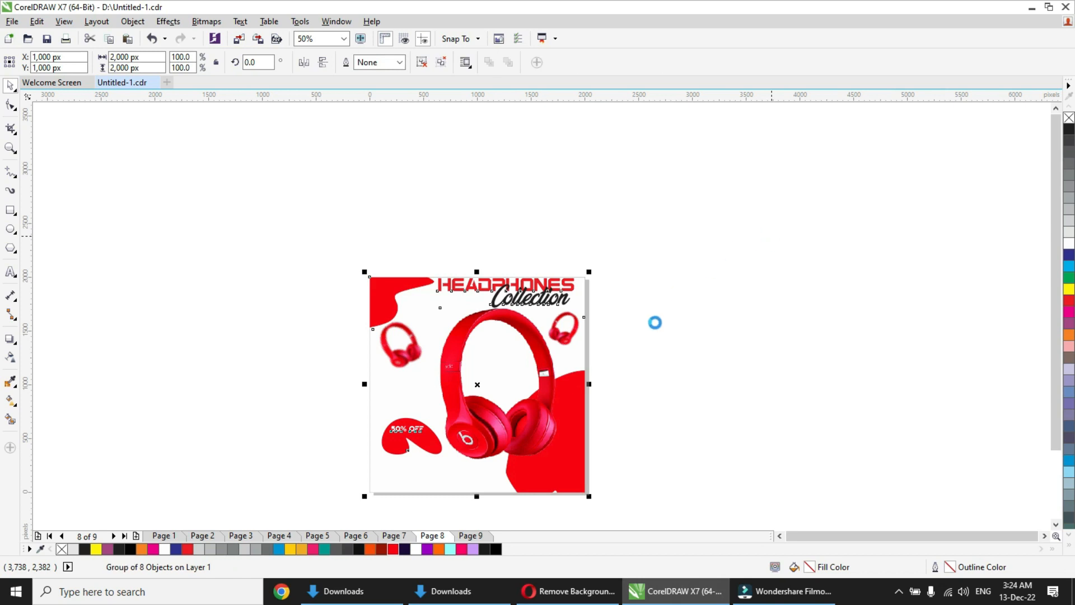
{"action": "left_click_drag", "start_coordinate": [483, 385], "coordinate": [709, 385]}
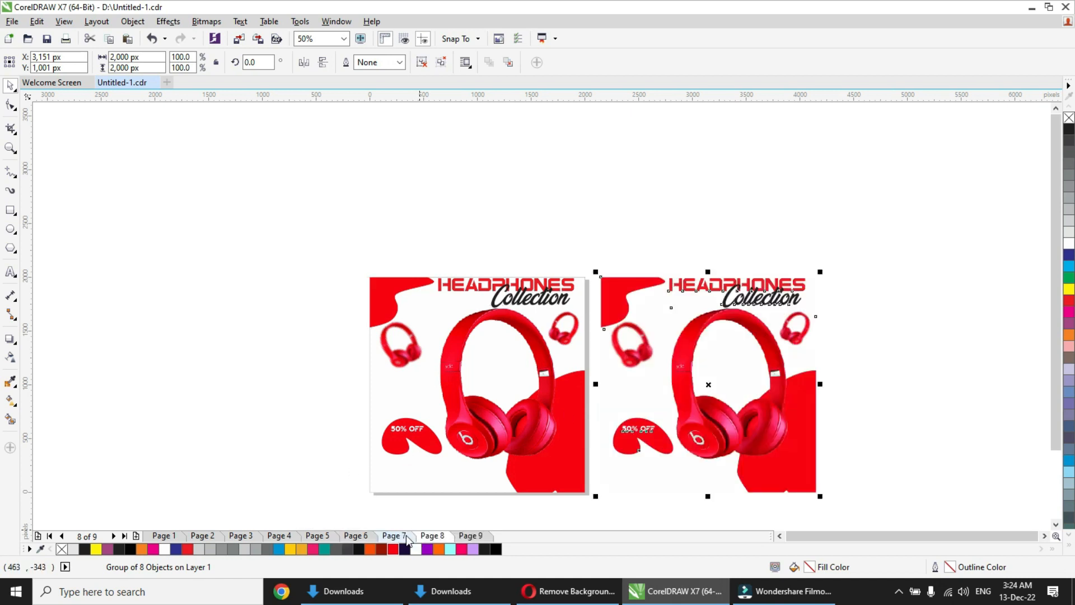
- Place a copy of the grouped Page 7 artwork on the empty area just left of the page
{"action": "left_click", "coordinate": [407, 537]}
{"action": "left_click_drag", "start_coordinate": [324, 257], "coordinate": [592, 509]}
{"action": "left_click_drag", "start_coordinate": [485, 390], "coordinate": [259, 390]}
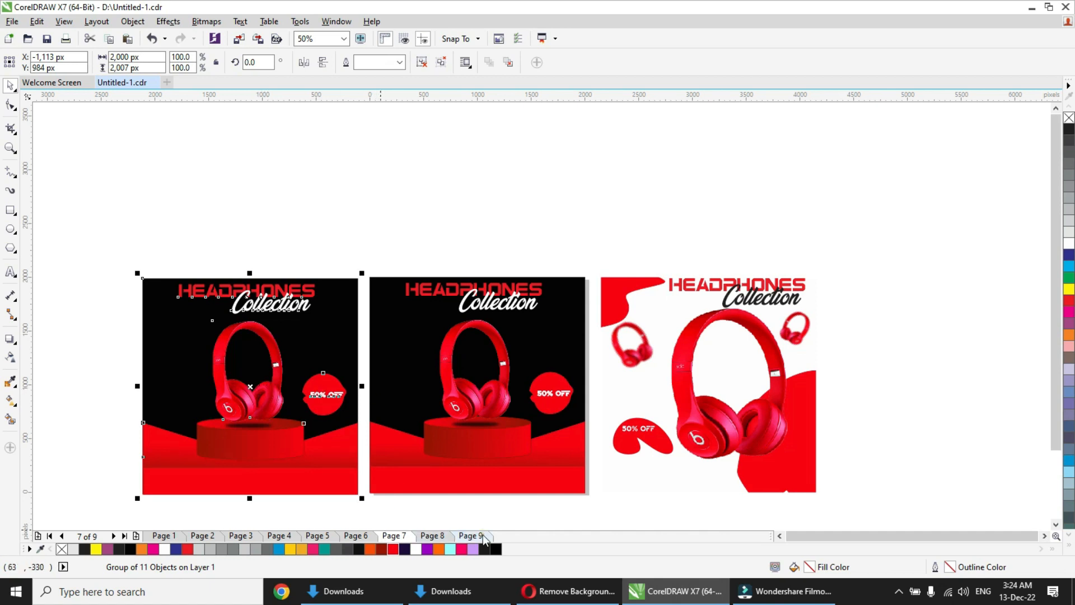
- Return to Page 9, fit all three headphone designs in view and check the page in a full-screen preview
{"action": "left_click", "coordinate": [482, 536]}
{"action": "key", "text": "F4"}
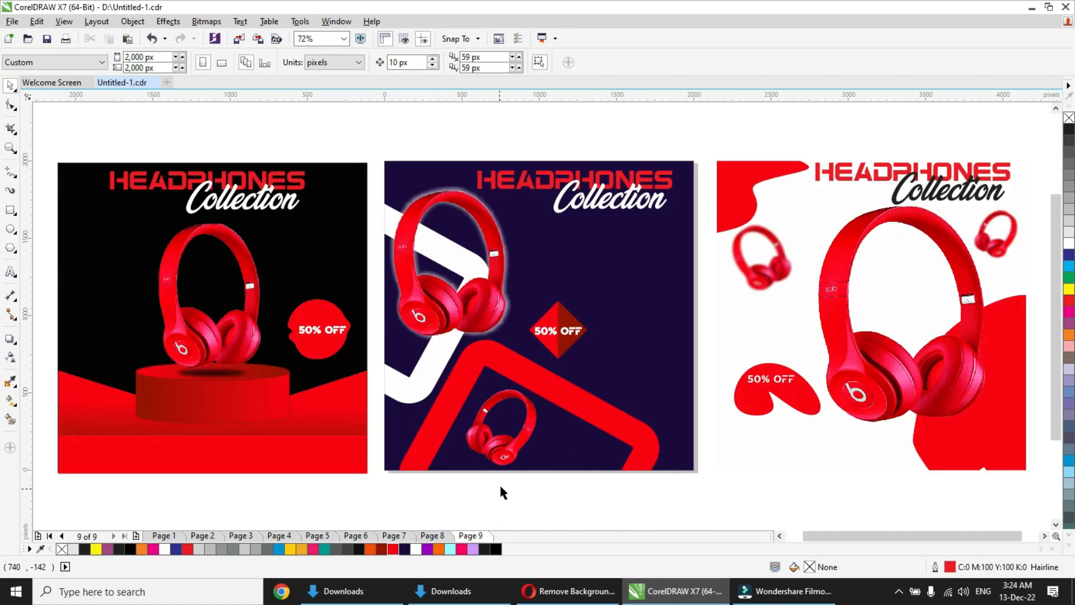
{"action": "key", "text": "F9"}
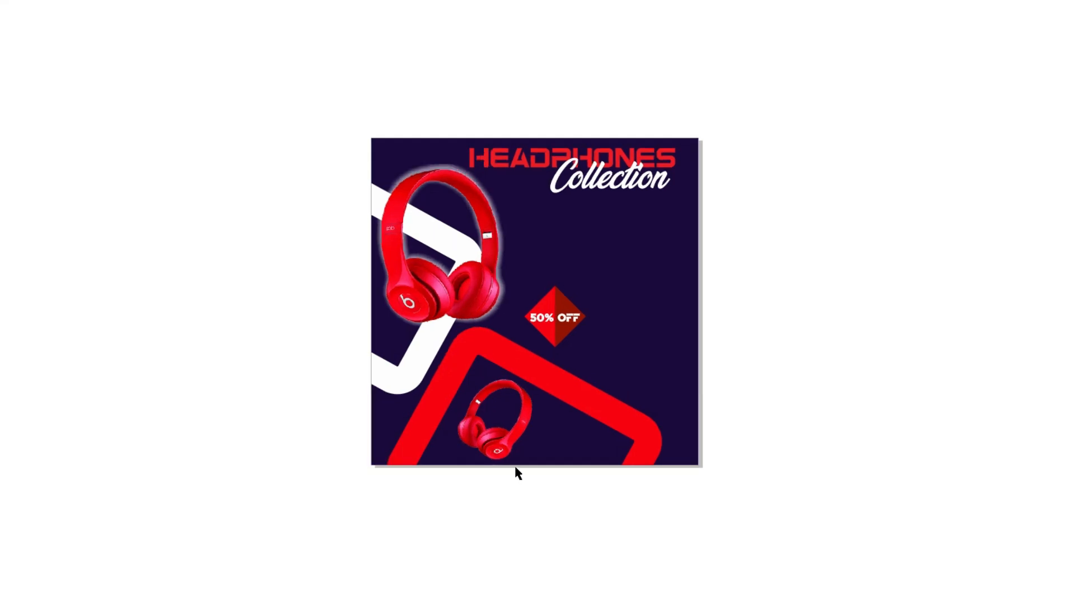
{"action": "left_click", "coordinate": [517, 473]}
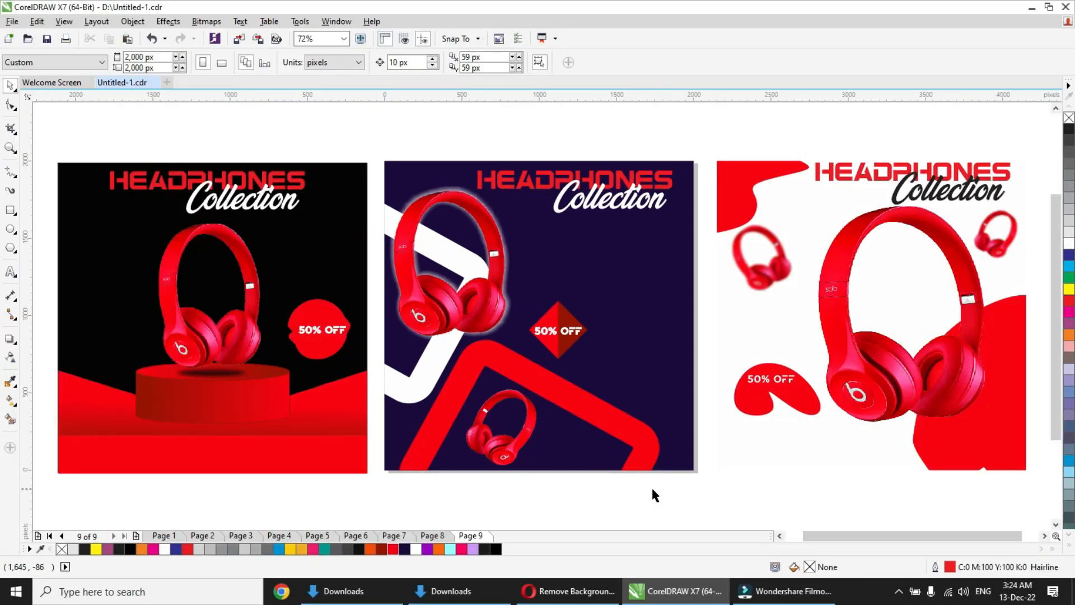